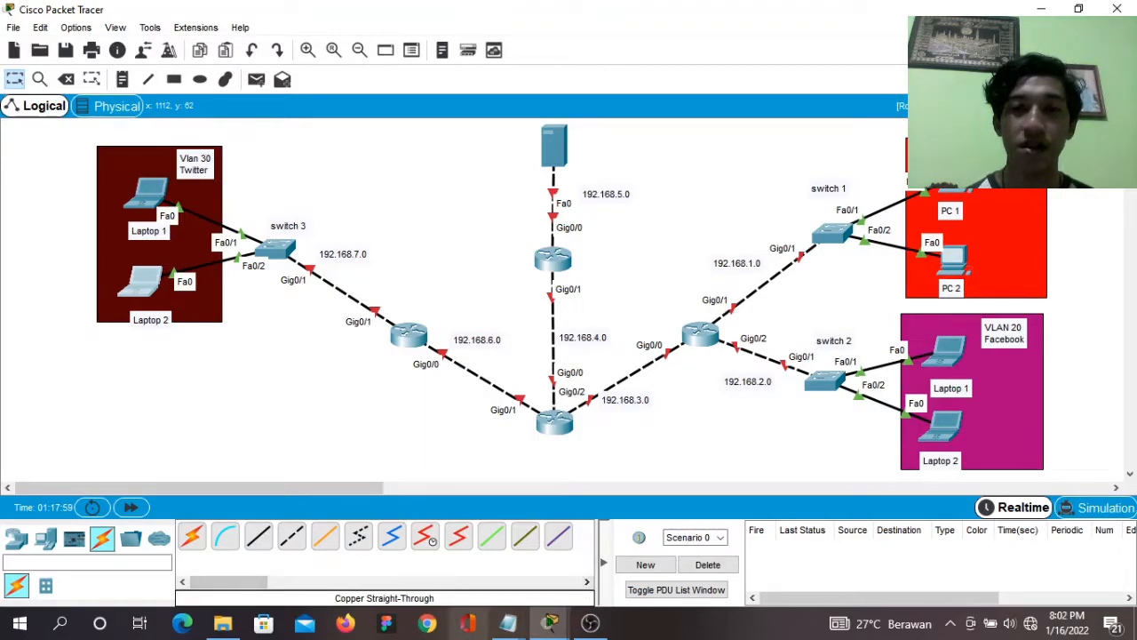
Check the server's static IP configuration, including its address, subnet mask, gateway and DNS server, and close its window.
{"action": "left_click", "coordinate": [551, 147]}
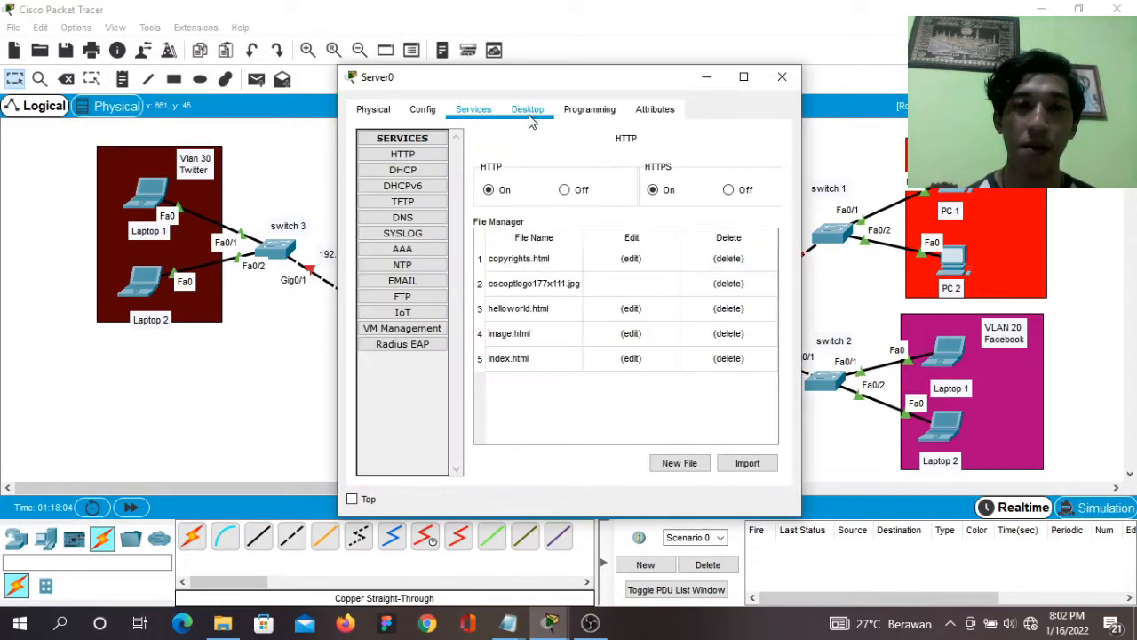
{"action": "left_click", "coordinate": [527, 112]}
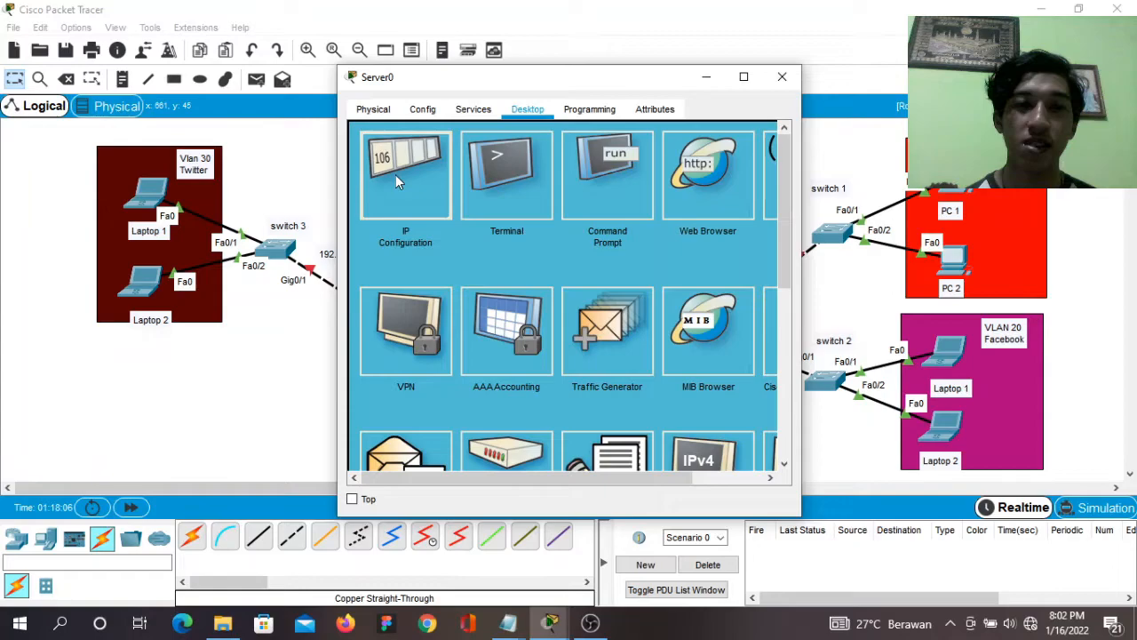
{"action": "left_click", "coordinate": [397, 180]}
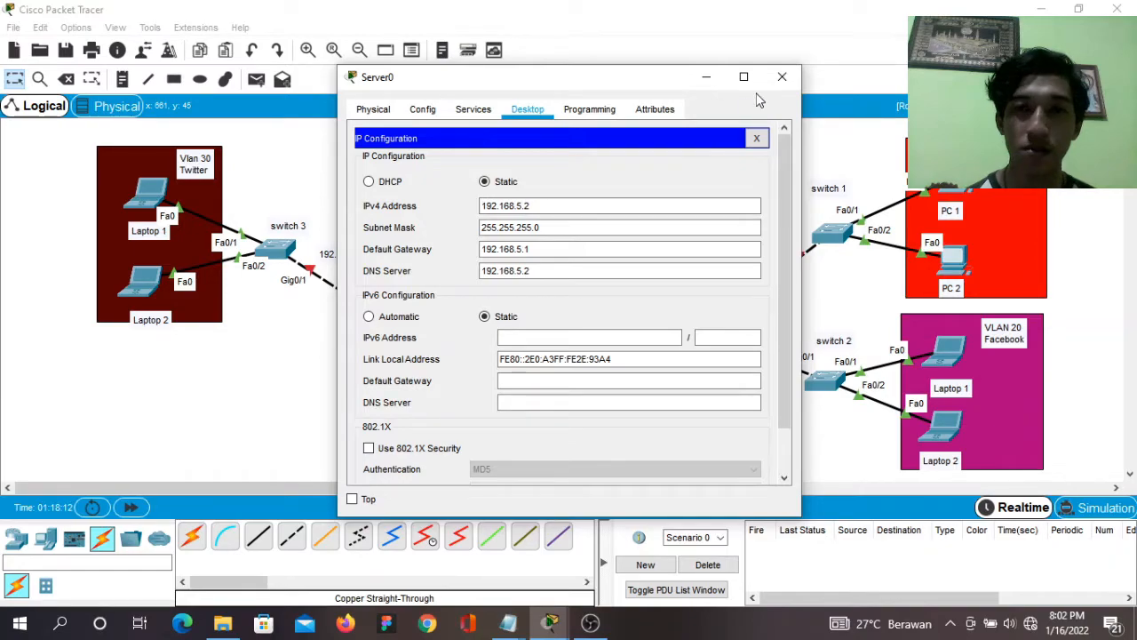
{"action": "left_click", "coordinate": [777, 76]}
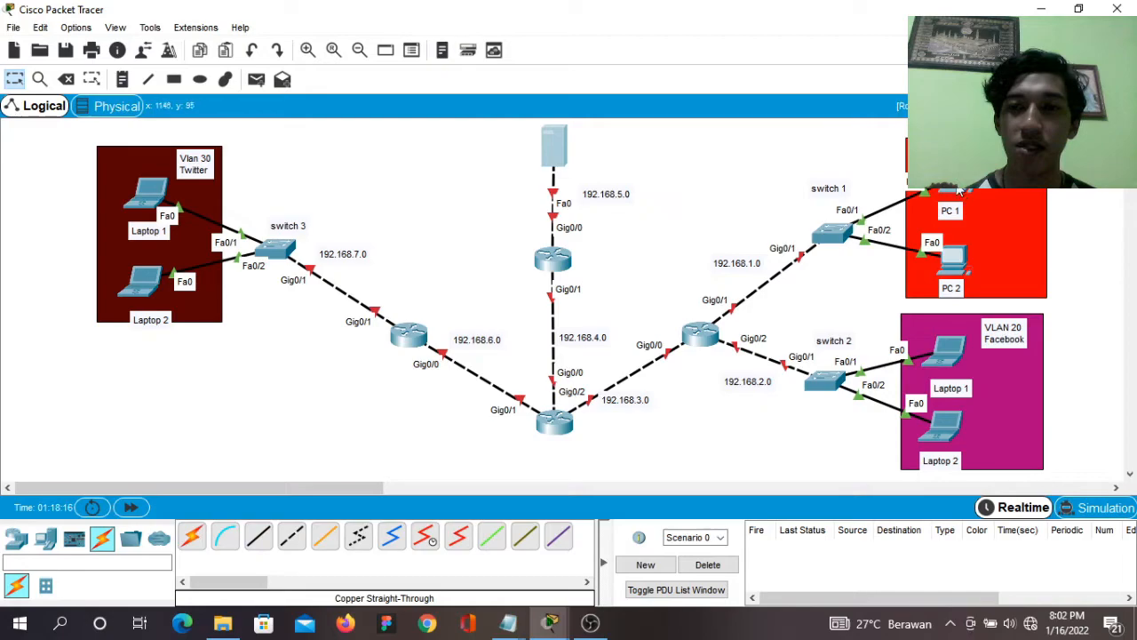
Review PC 1's IP configuration and the address details of PC 2 and VLAN 20's Laptop 1.
{"action": "left_click", "coordinate": [957, 190]}
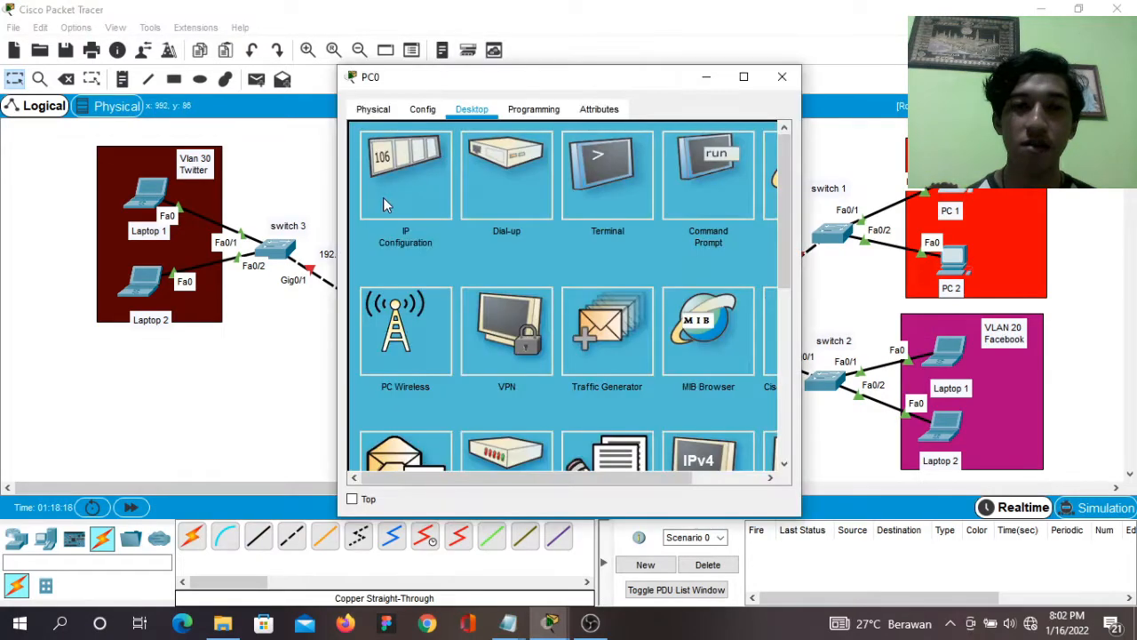
{"action": "left_click", "coordinate": [383, 197]}
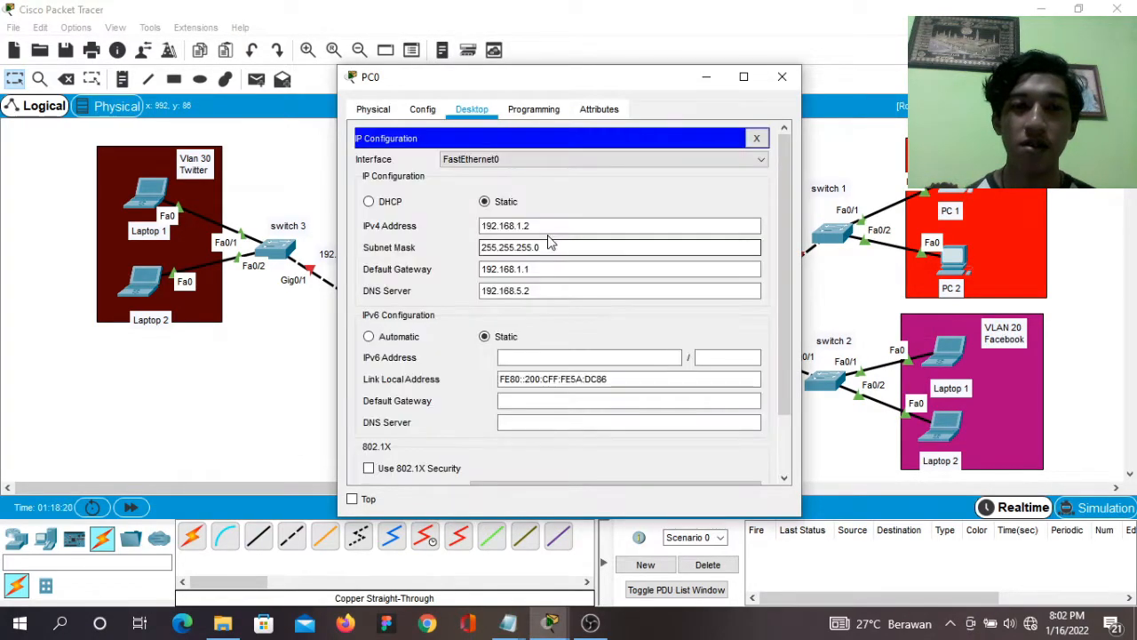
{"action": "left_click", "coordinate": [540, 230]}
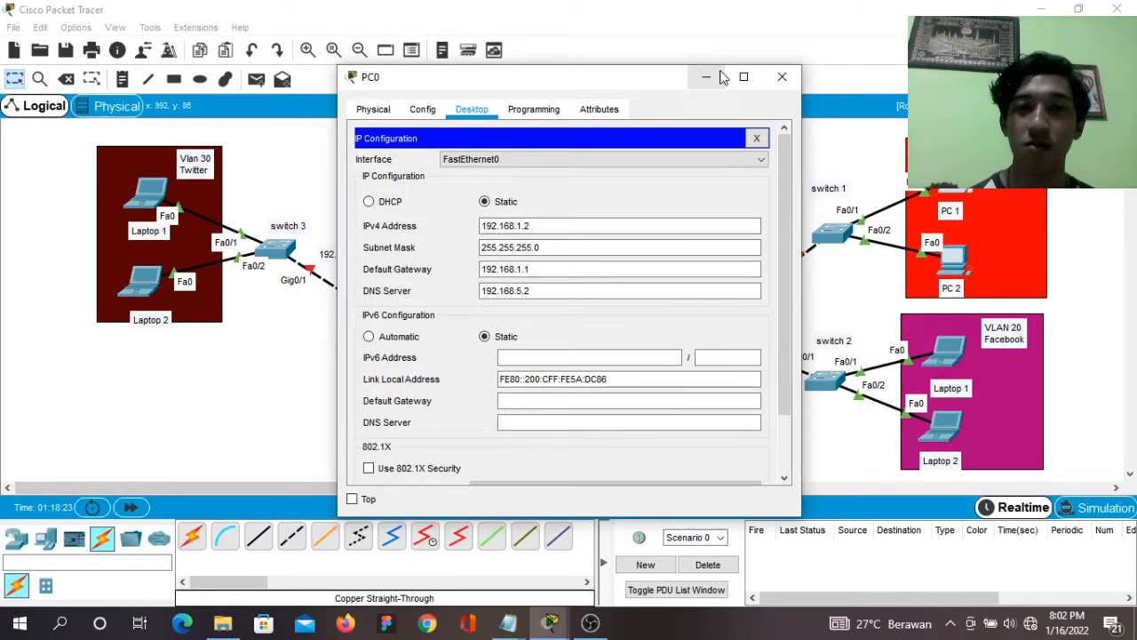
{"action": "left_click", "coordinate": [782, 77]}
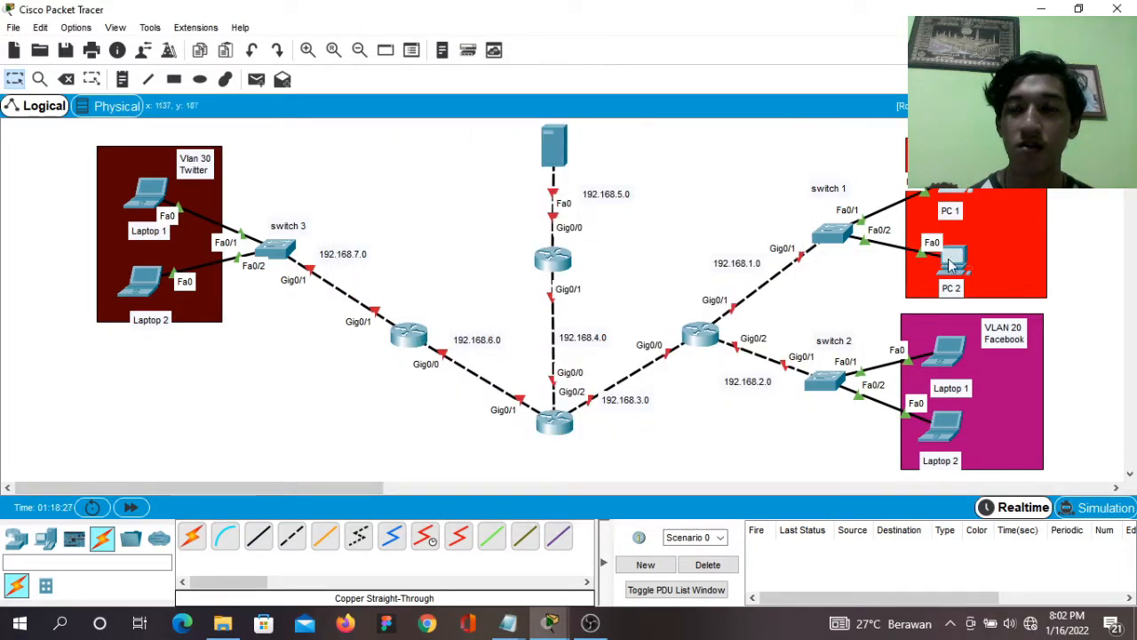
{"action": "mouse_move", "coordinate": [949, 262]}
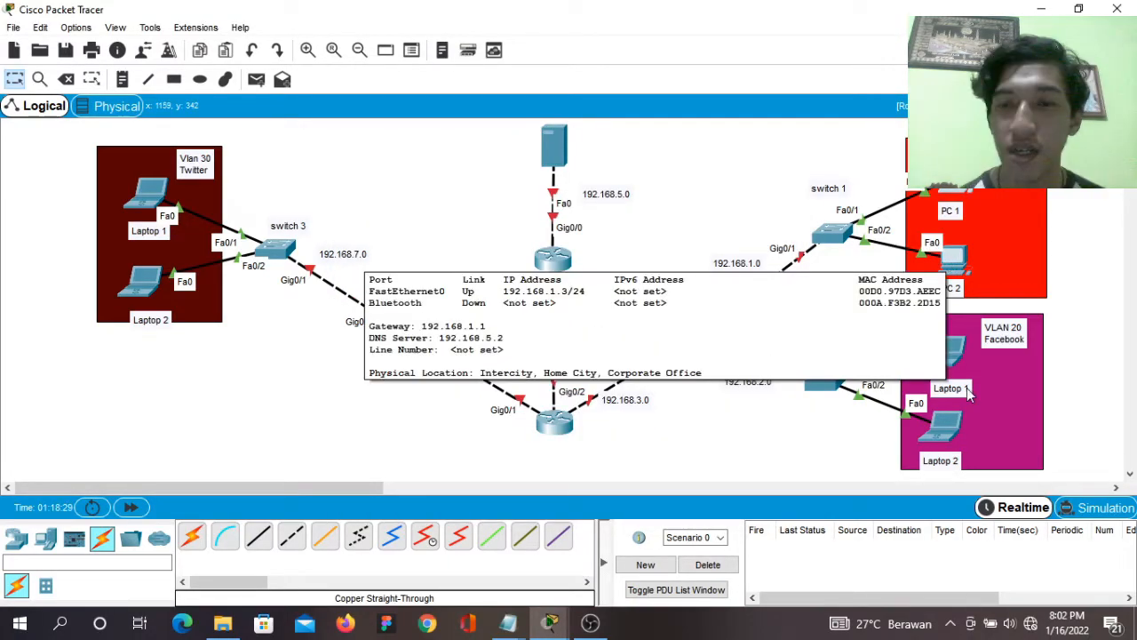
{"action": "mouse_move", "coordinate": [947, 359]}
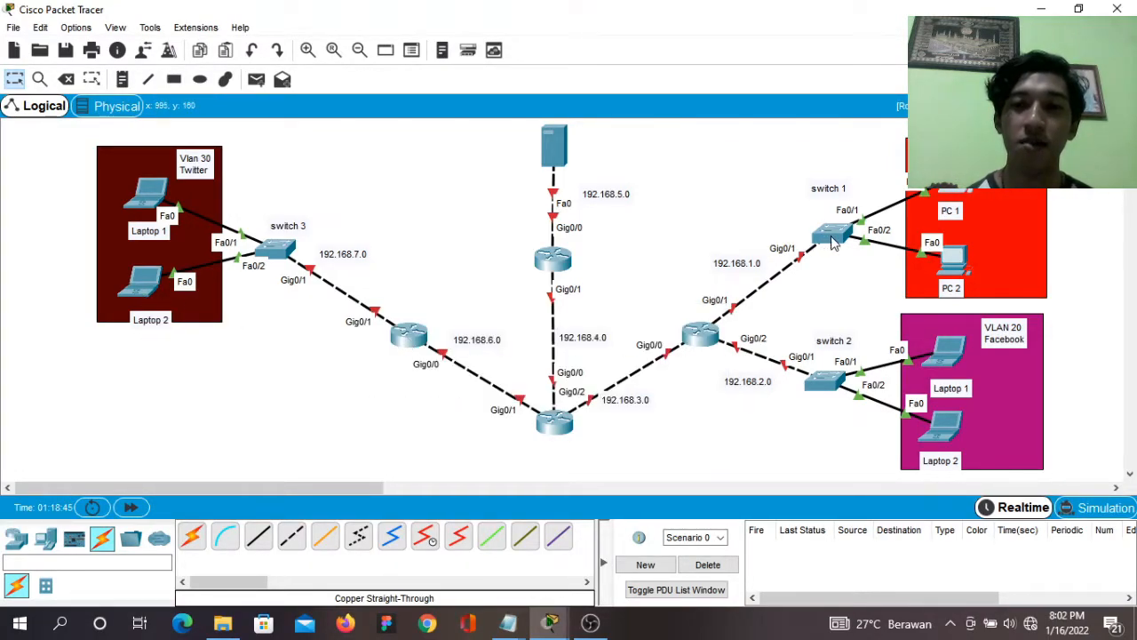
Switch to the untitled Notepad notes and place them clear of switch 1 to review its configuration commands.
{"action": "mouse_move", "coordinate": [834, 244]}
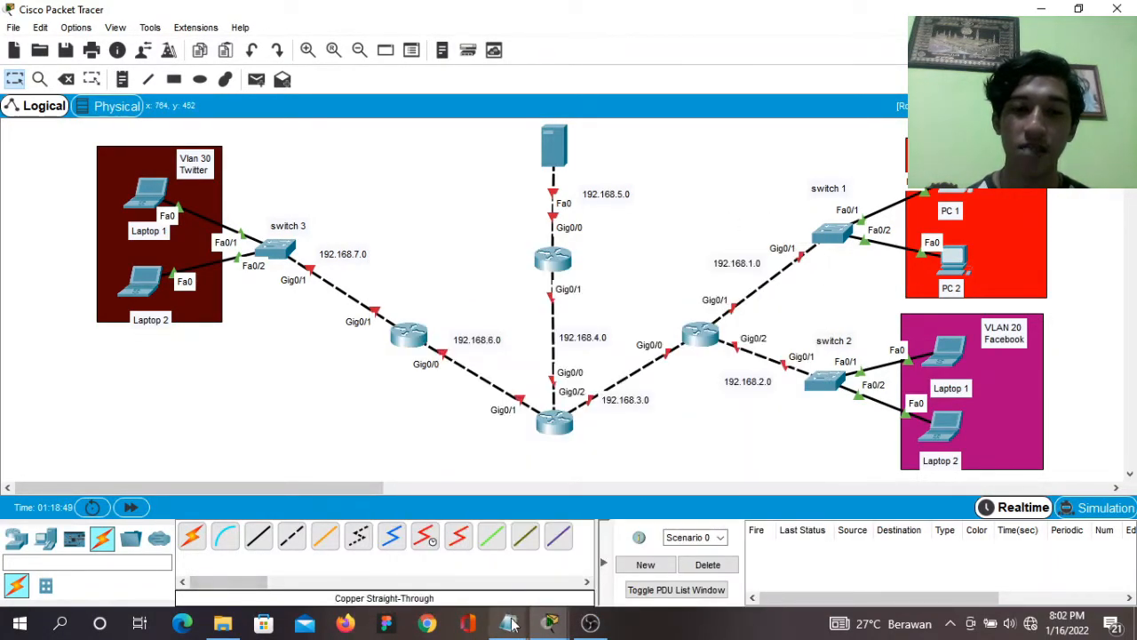
{"action": "mouse_move", "coordinate": [512, 624]}
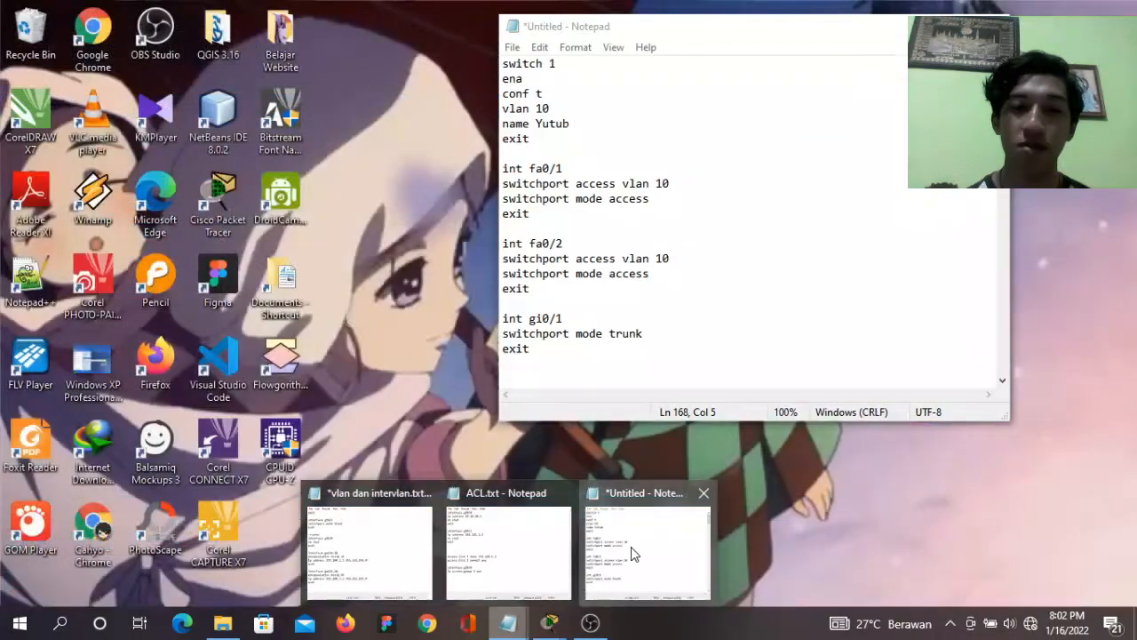
{"action": "left_click", "coordinate": [634, 552]}
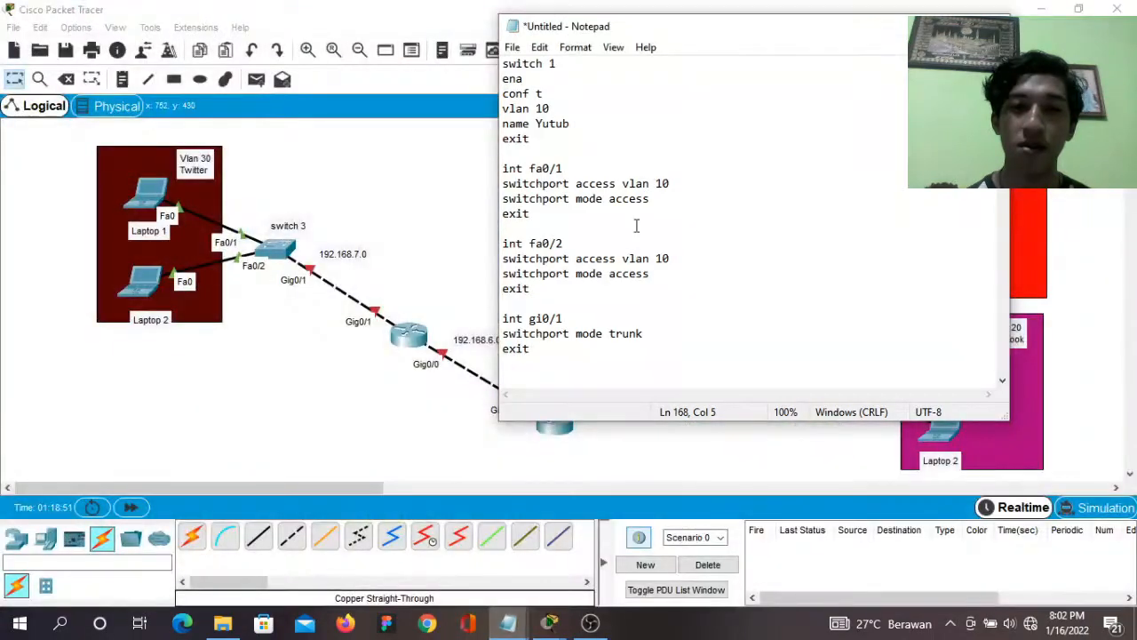
{"action": "left_click_drag", "start_coordinate": [649, 21], "coordinate": [323, 94]}
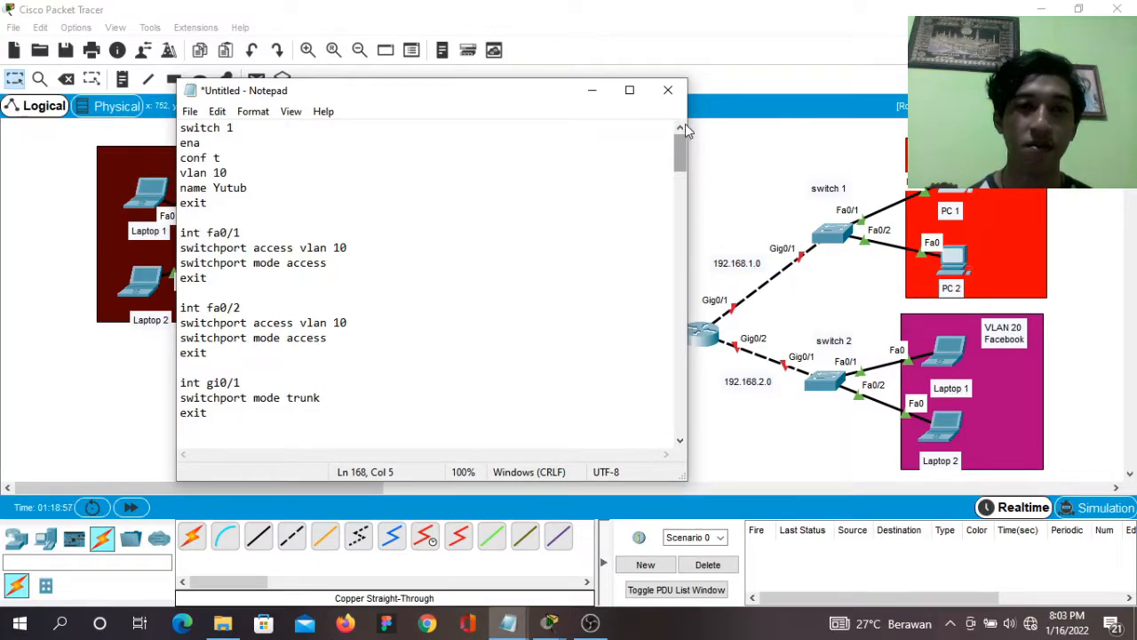
Open switch 1's command line and enter global configuration mode with ena and conf t.
{"action": "left_click", "coordinate": [835, 240]}
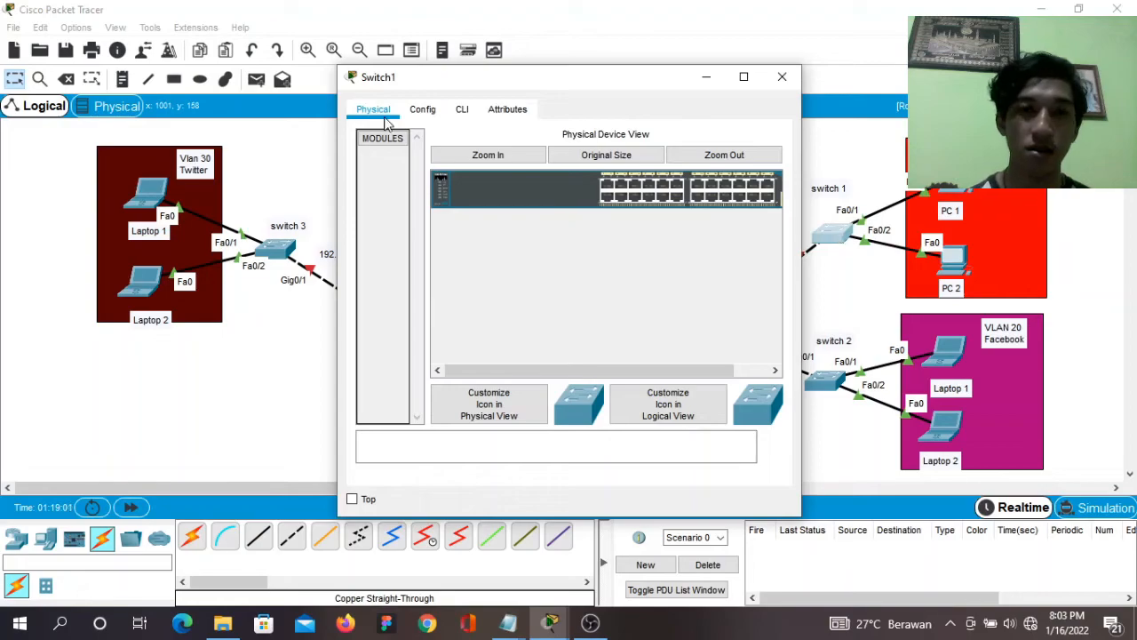
{"action": "left_click", "coordinate": [459, 110]}
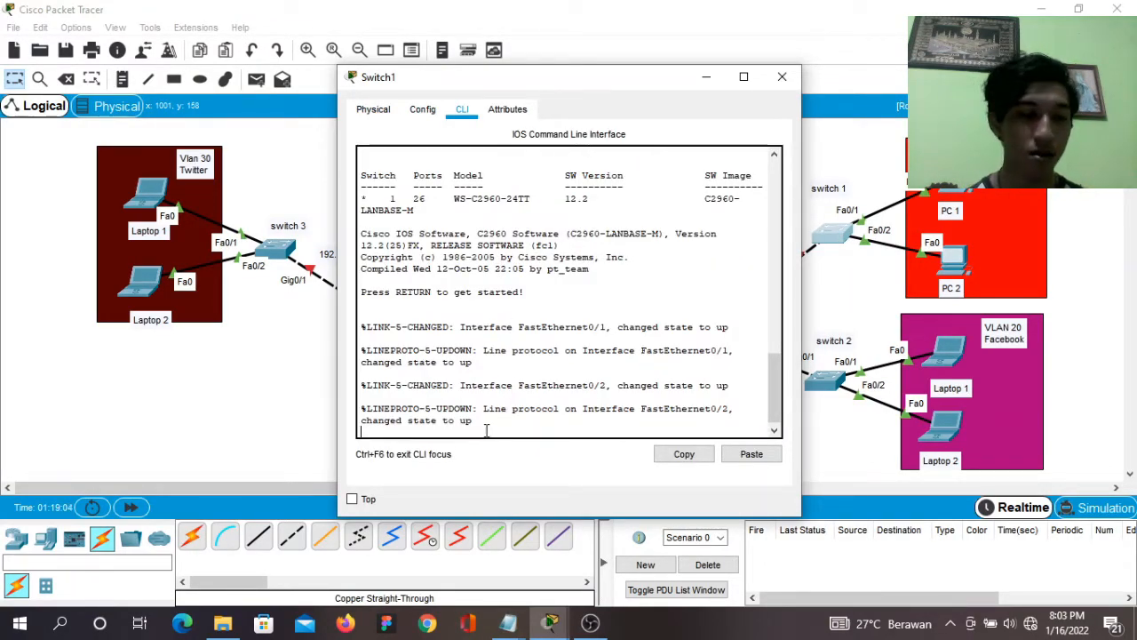
{"action": "key", "text": "Return"}
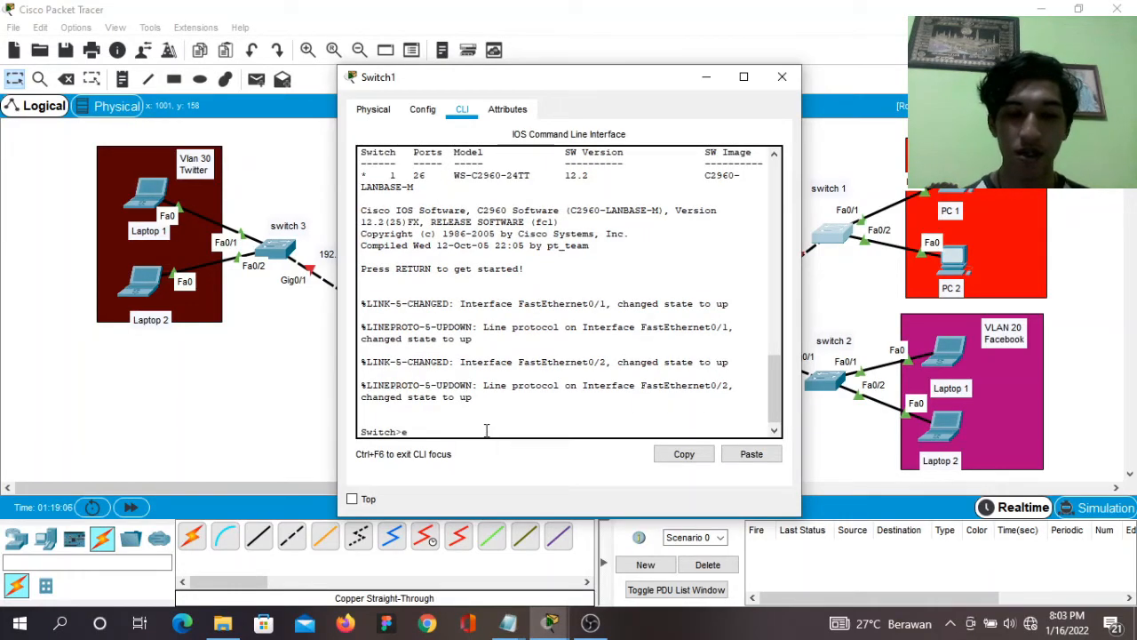
{"action": "type", "text": "ena"}
{"action": "key", "text": "Return"}
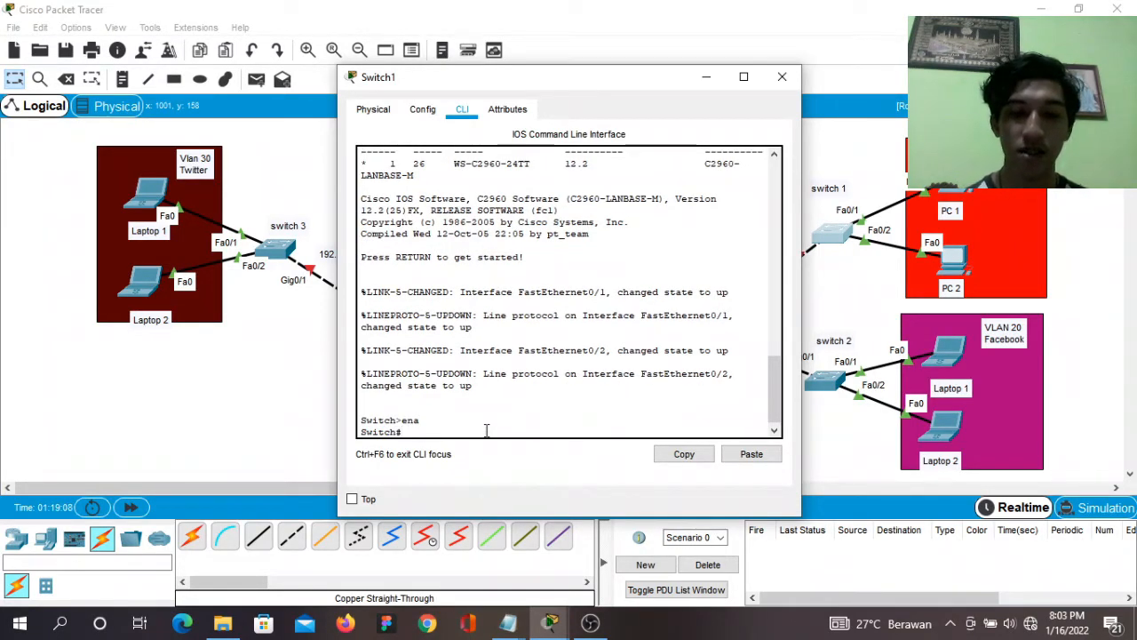
{"action": "type", "text": "conf t"}
{"action": "key", "text": "Return"}
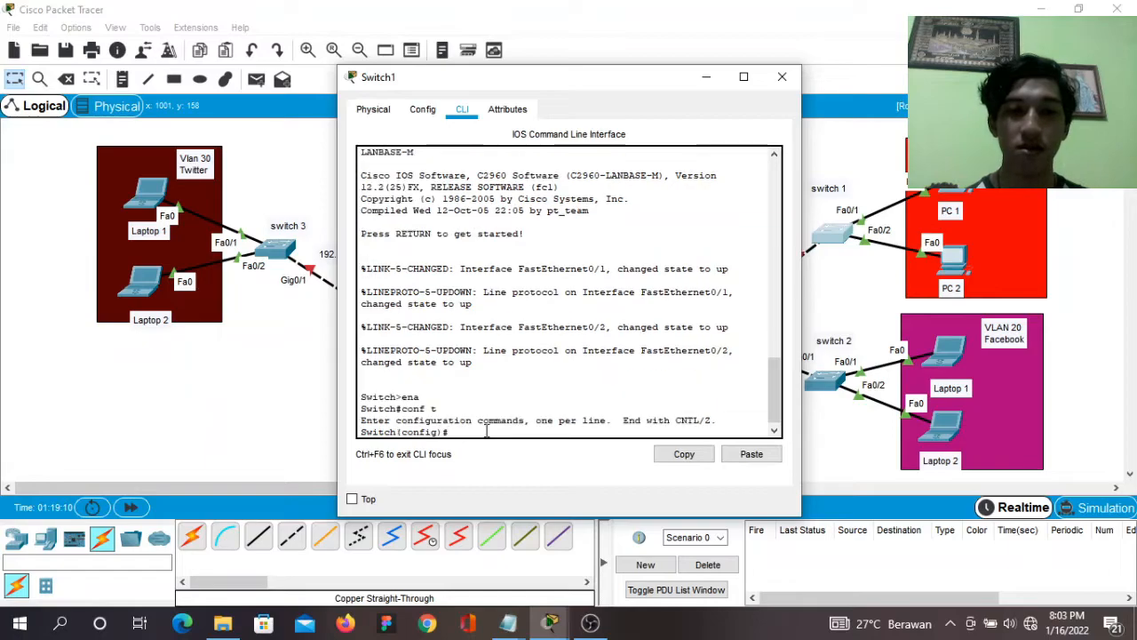
Bring back the untitled Notepad notes and arrange them side by side with switch 1's command line.
{"action": "mouse_move", "coordinate": [508, 622]}
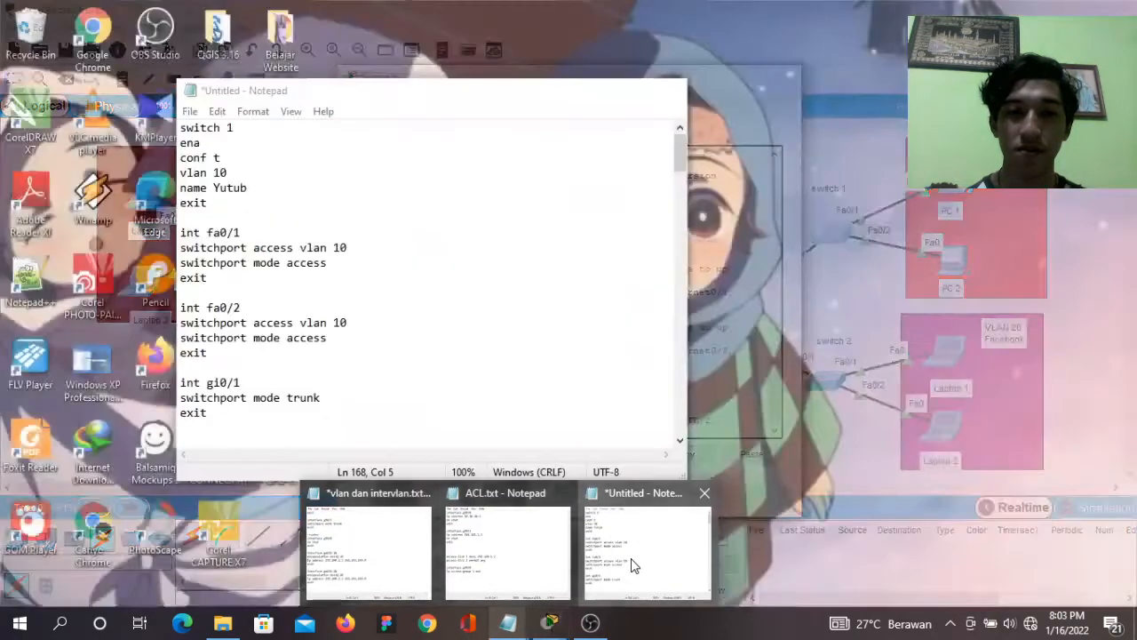
{"action": "left_click", "coordinate": [633, 565]}
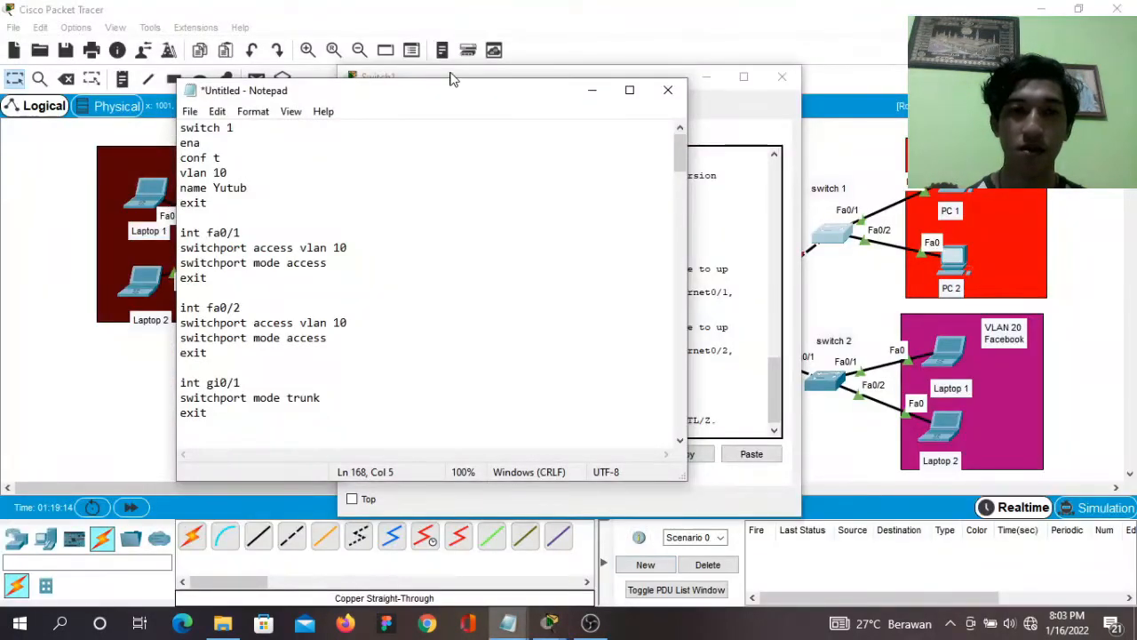
{"action": "left_click_drag", "start_coordinate": [430, 98], "coordinate": [939, 119]}
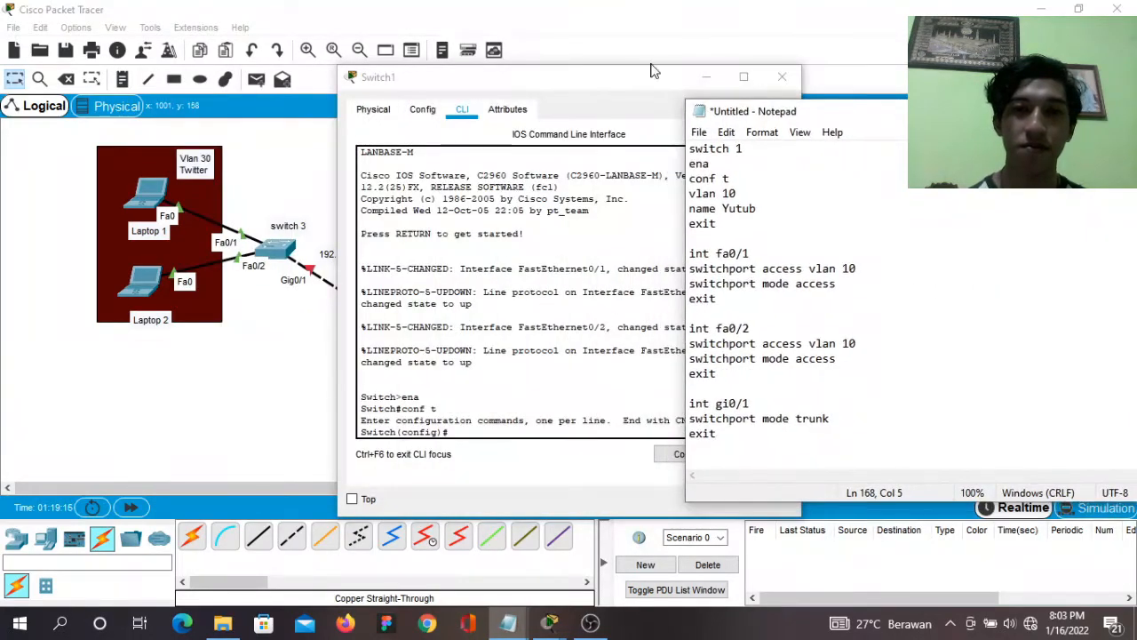
{"action": "left_click_drag", "start_coordinate": [586, 87], "coordinate": [422, 76]}
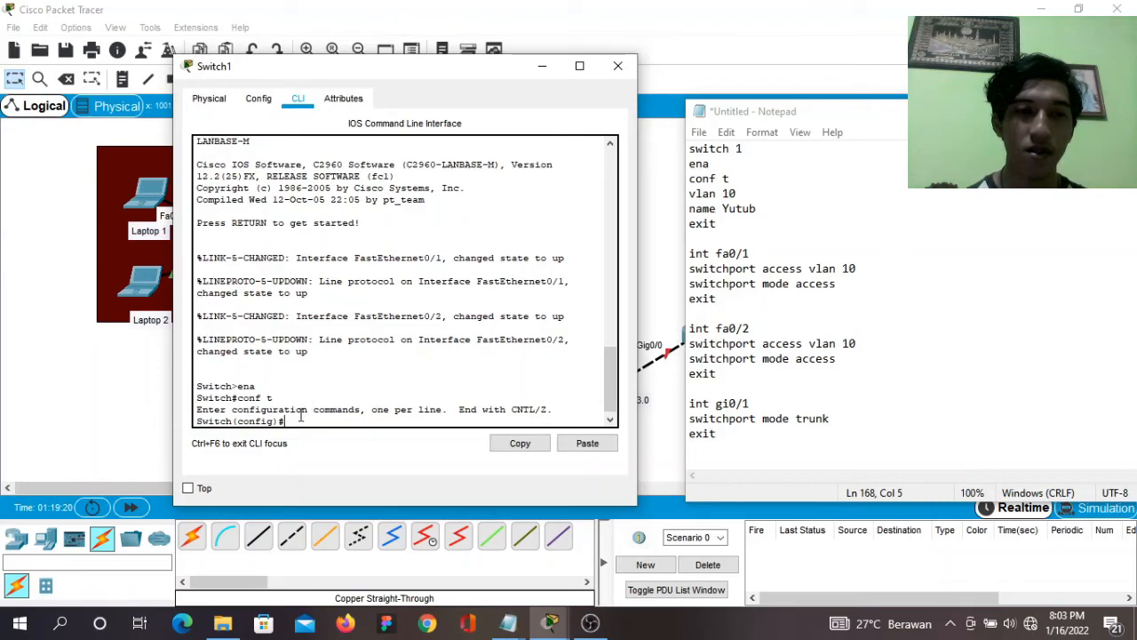
{"action": "mouse_move", "coordinate": [848, 104]}
{"action": "left_mouse_down"}
{"action": "mouse_move", "coordinate": [833, 289]}
{"action": "mouse_move", "coordinate": [796, 345]}
{"action": "mouse_move", "coordinate": [828, 107]}
{"action": "left_mouse_up"}
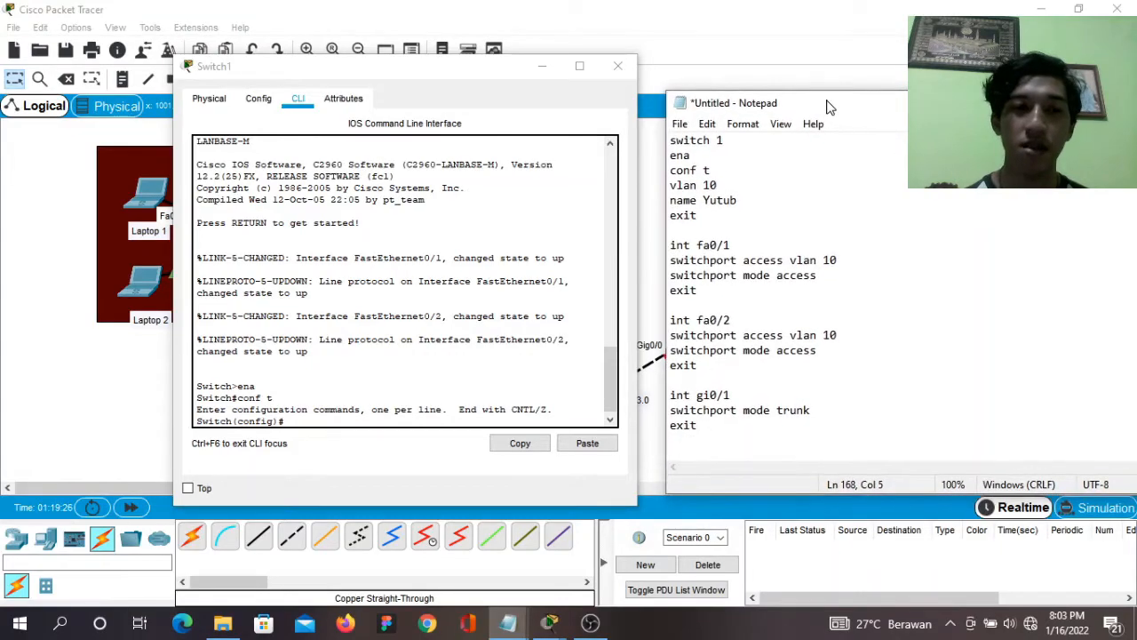
{"action": "left_click", "coordinate": [288, 421]}
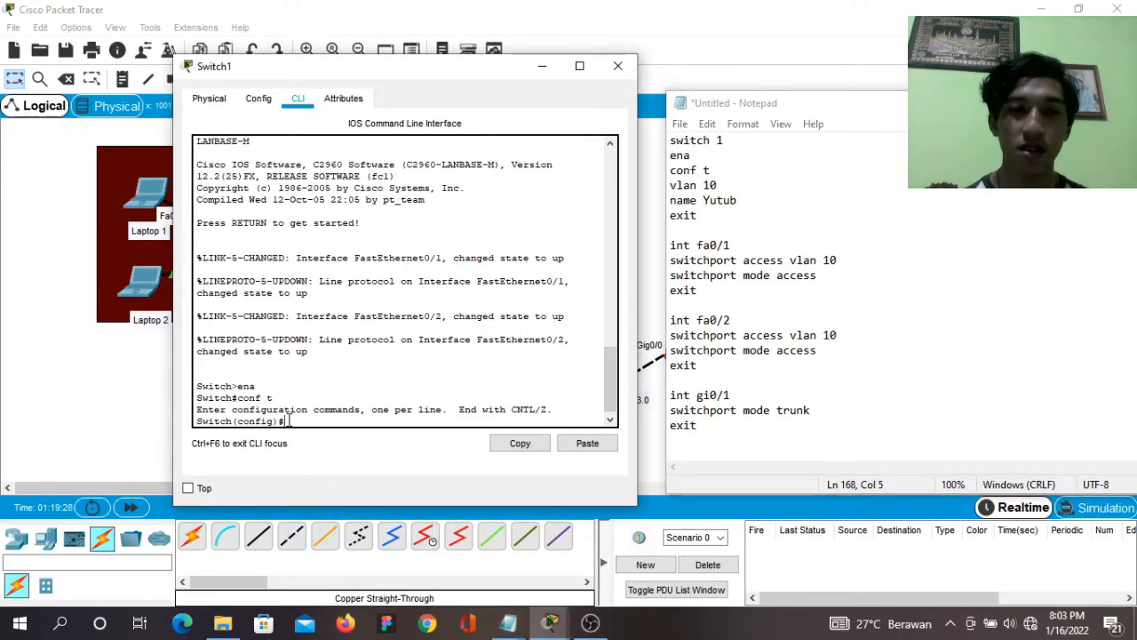
Copy the lines vlan 10, name Yutub and exit from the notes and run them on switch 1.
{"action": "left_click", "coordinate": [672, 184]}
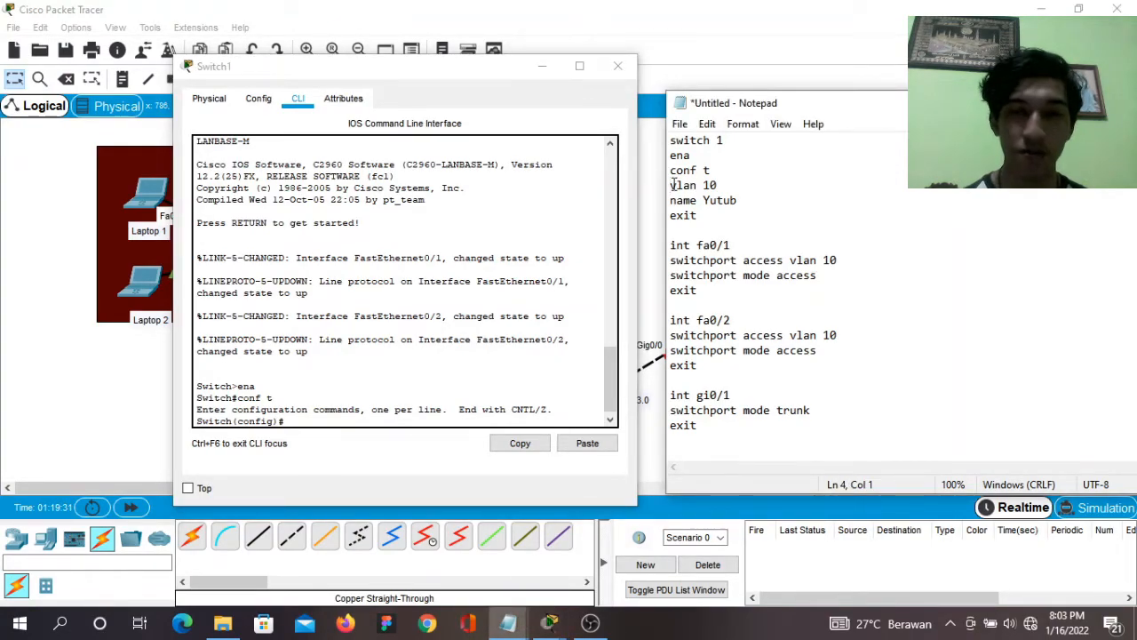
{"action": "left_click_drag", "start_coordinate": [672, 185], "coordinate": [672, 214]}
{"action": "key", "text": "shift+Down"}
{"action": "key", "text": "ctrl+c"}
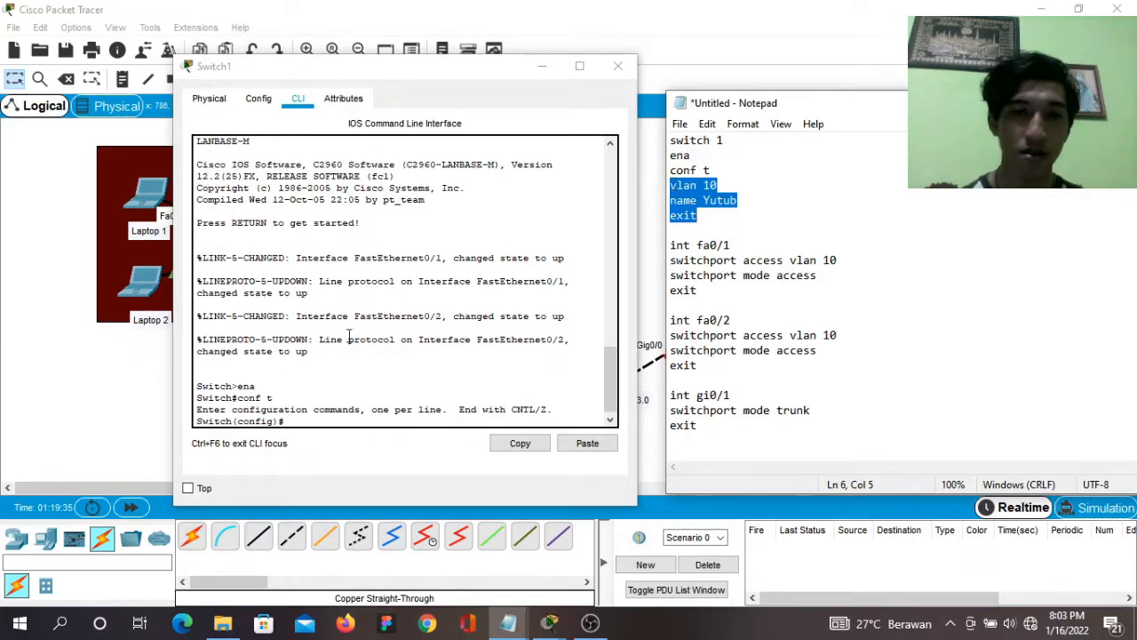
{"action": "left_click", "coordinate": [289, 423]}
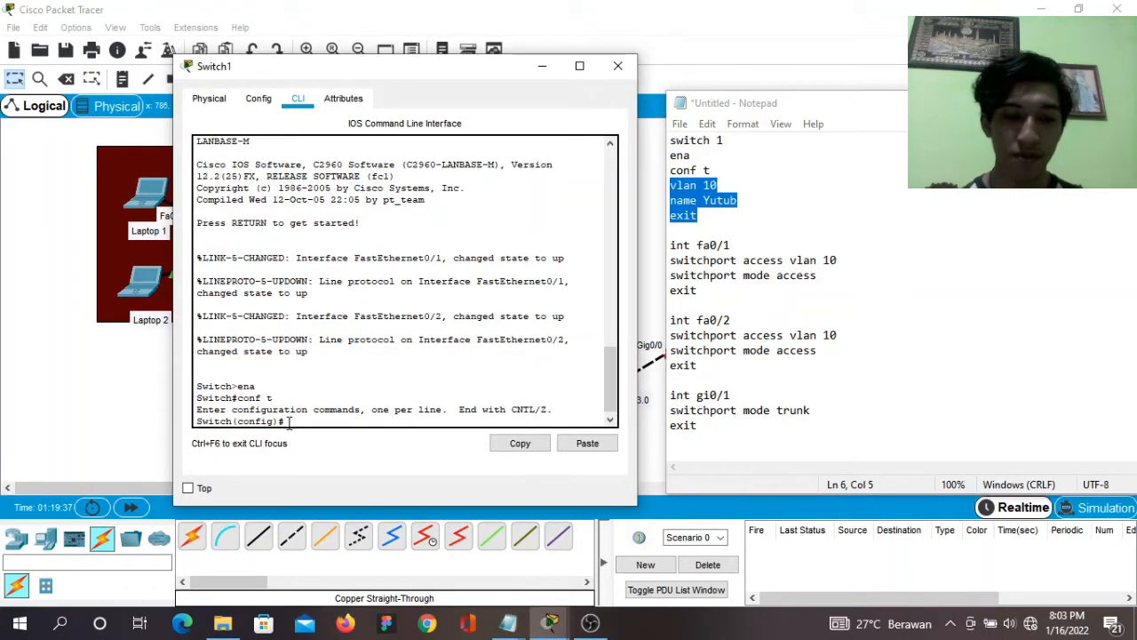
{"action": "left_click", "coordinate": [584, 443]}
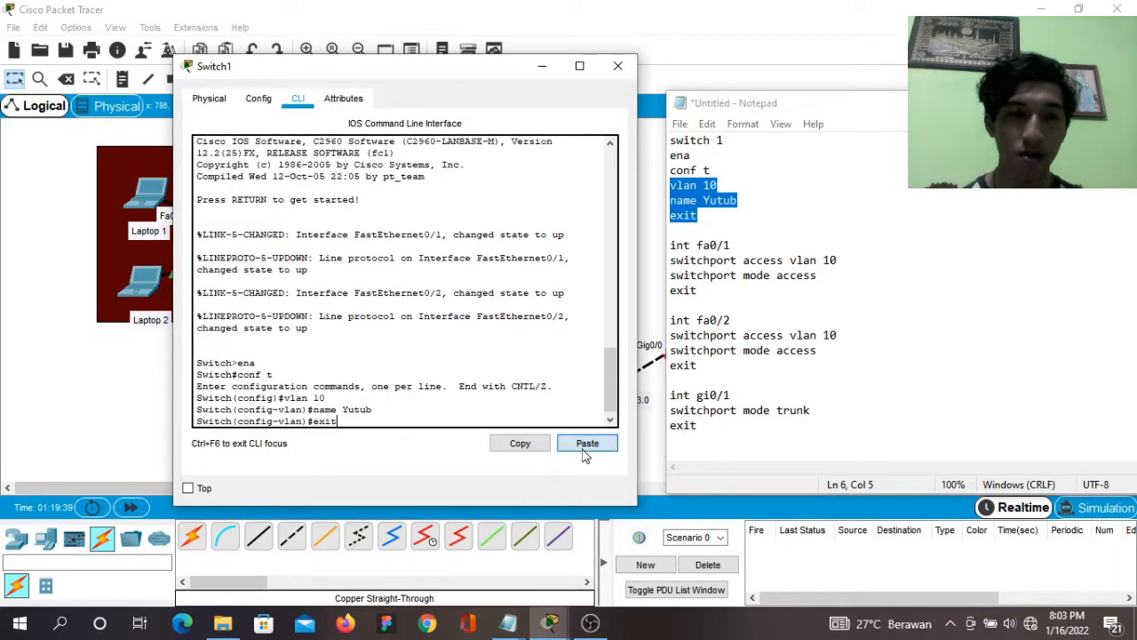
{"action": "key", "text": "Return"}
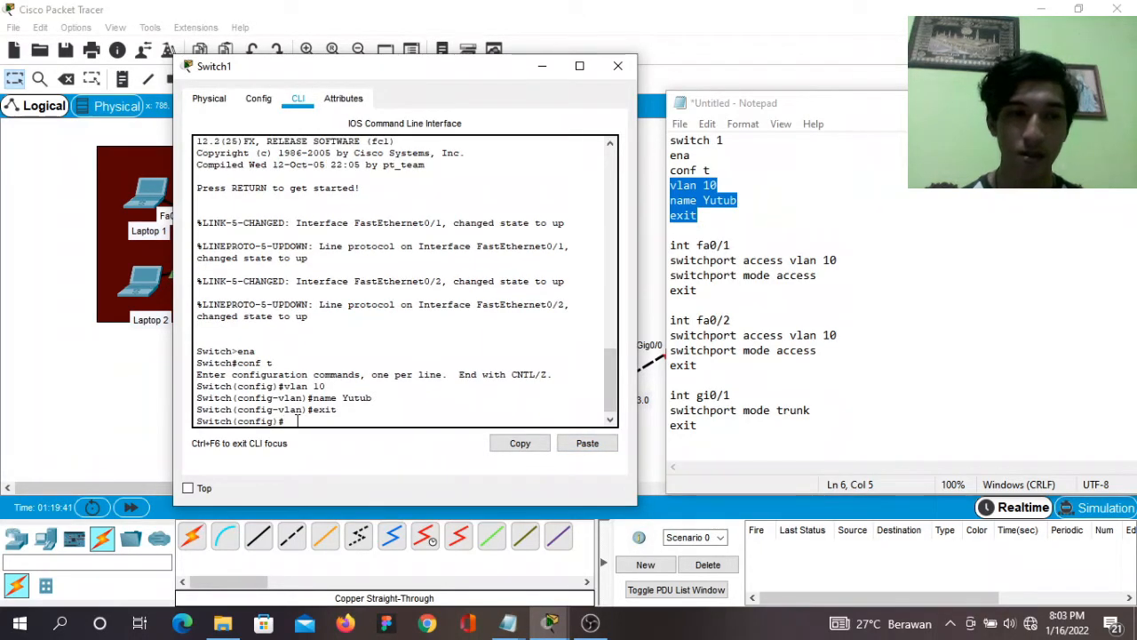
Try to list switch 1's VLANs with show vlan from global configuration mode.
{"action": "type", "text": "do"}
{"action": "key", "text": "BackSpace"}
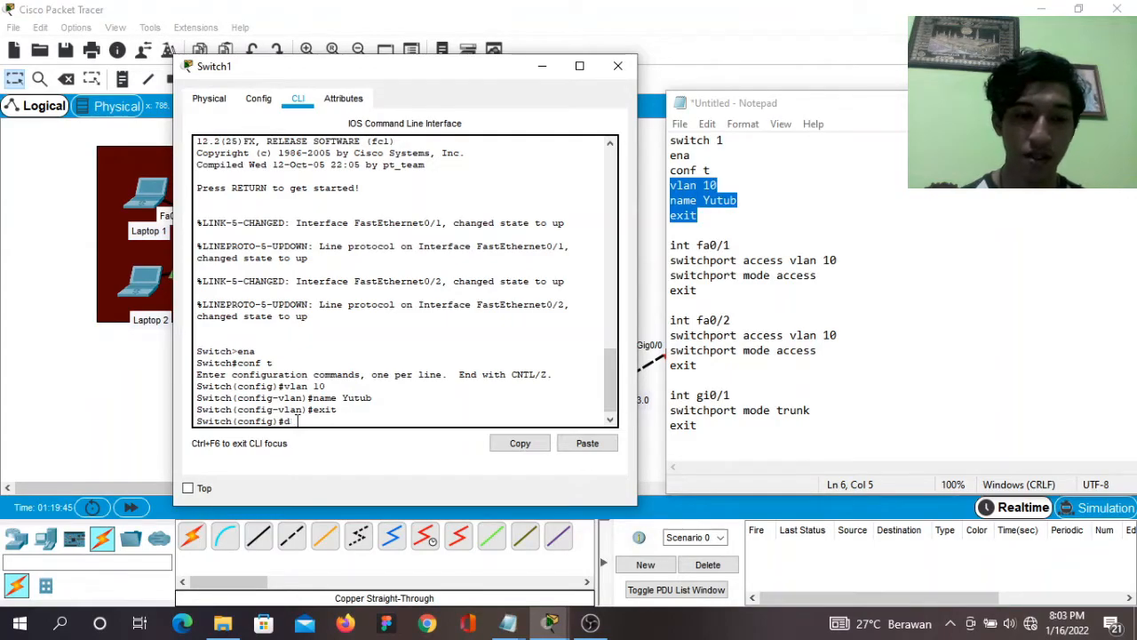
{"action": "type", "text": "show v"}
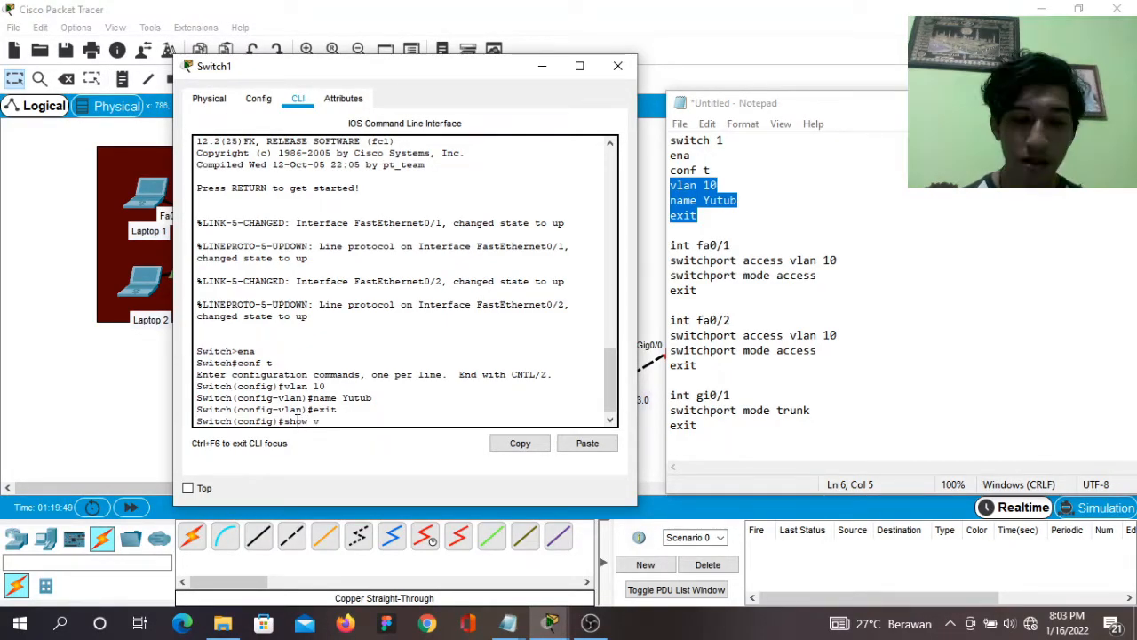
{"action": "type", "text": "lan"}
{"action": "key", "text": "Return"}
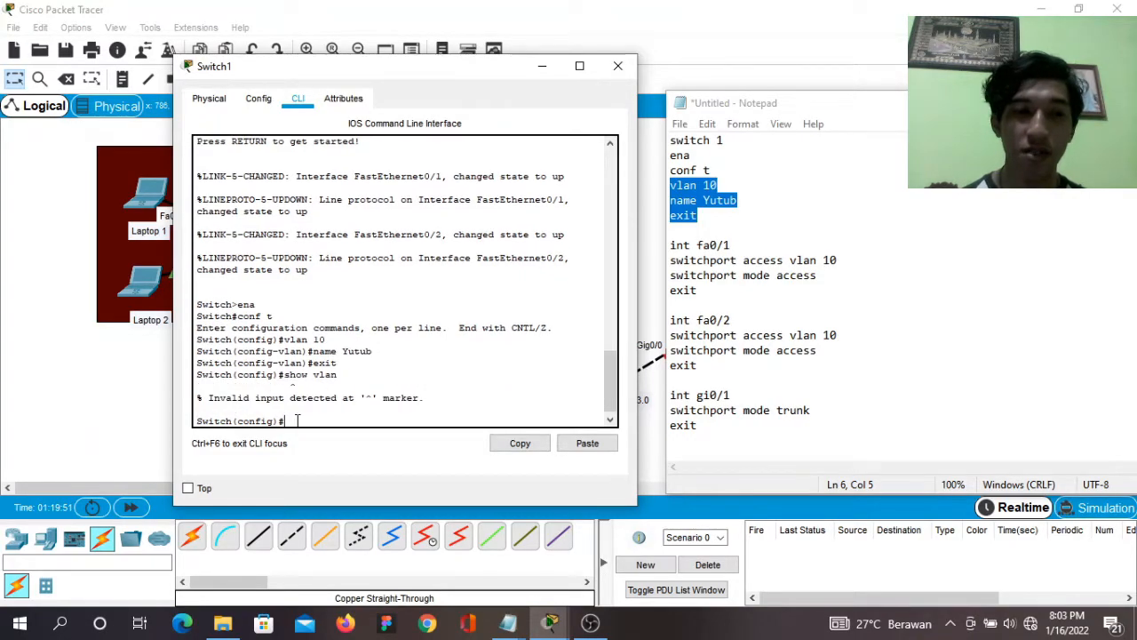
List switch 1's VLANs from configuration mode with do show vlan and page through to the end of the output.
{"action": "type", "text": "do show vlan"}
{"action": "key", "text": "Return"}
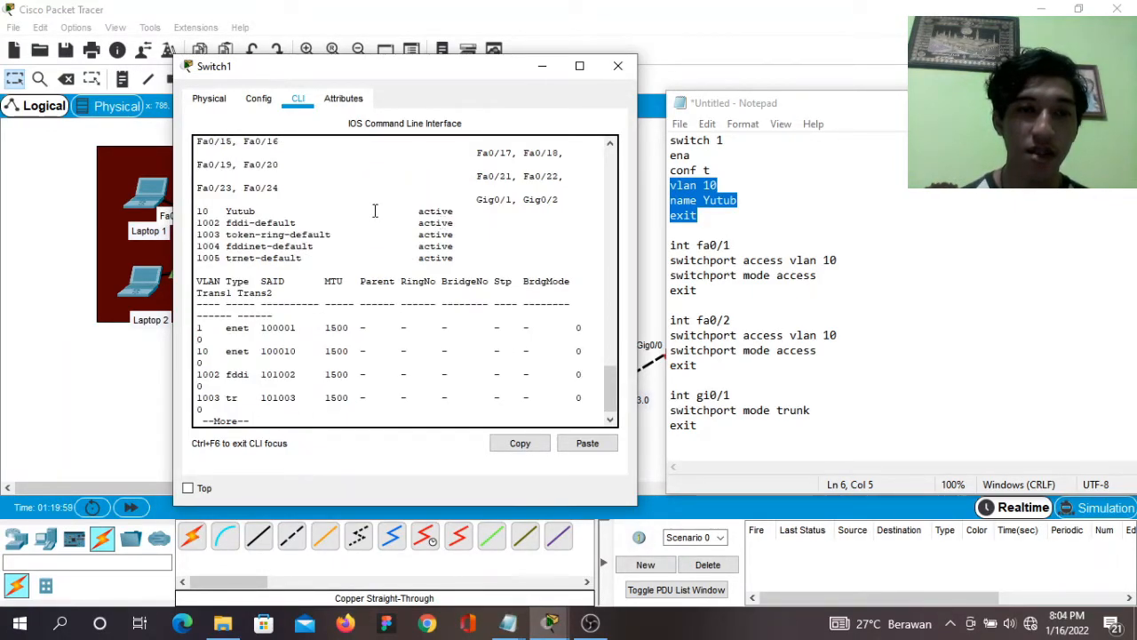
{"action": "key", "text": "Return"}
{"action": "key", "text": "Return"}
{"action": "key", "text": "Return"}
{"action": "key", "text": "Return"}
{"action": "key", "text": "Return"}
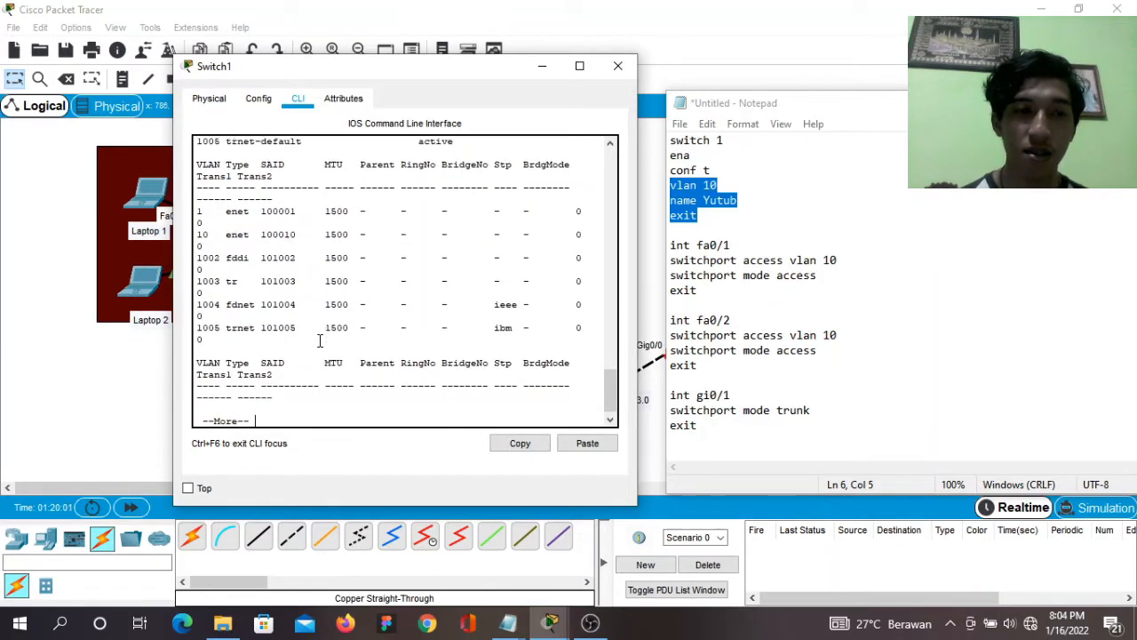
{"action": "key", "text": "Return"}
{"action": "key", "text": "Return"}
{"action": "key", "text": "Return"}
{"action": "key", "text": "Return"}
{"action": "key", "text": "Return"}
{"action": "key", "text": "Return"}
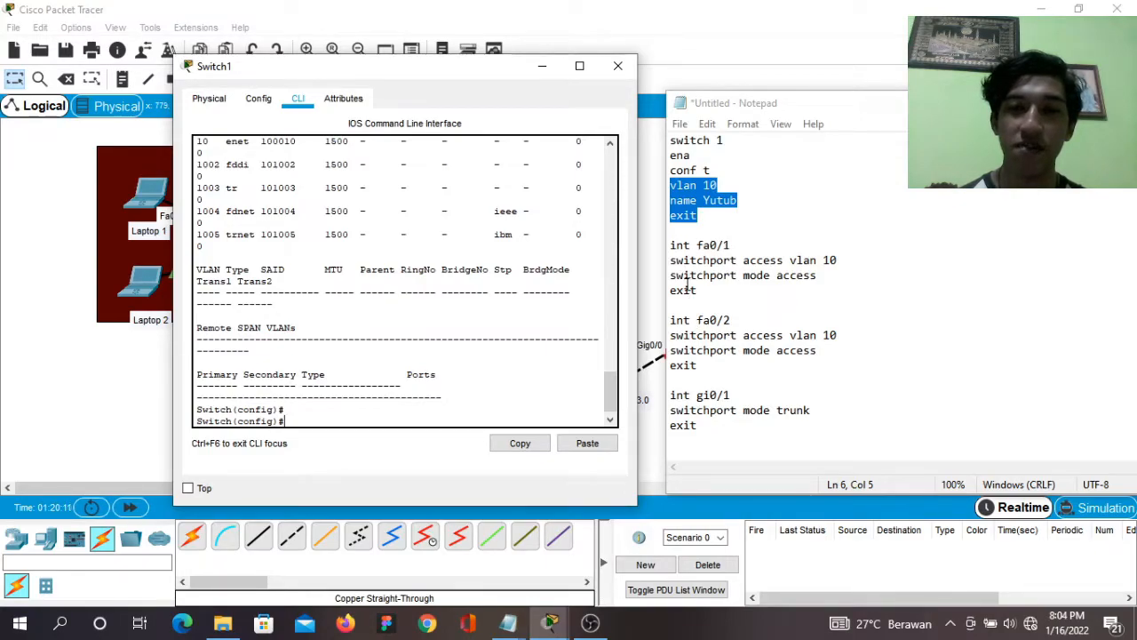
Copy the int fa0/1 and int fa0/2 blocks from the notes and run them on switch 1 as VLAN 10 access ports.
{"action": "left_click", "coordinate": [670, 247]}
{"action": "key", "text": "shift+Down"}
{"action": "key", "text": "shift+Down"}
{"action": "key", "text": "shift+Down"}
{"action": "key", "text": "shift+Down"}
{"action": "key", "text": "shift+Down"}
{"action": "key", "text": "shift+Down"}
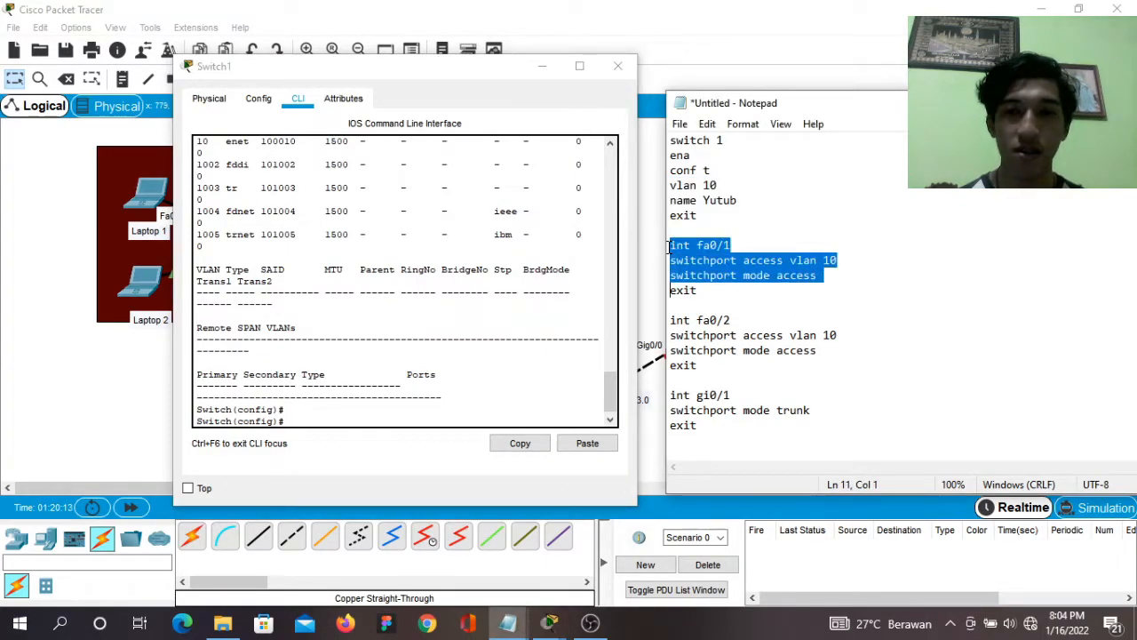
{"action": "key", "text": "shift+Down"}
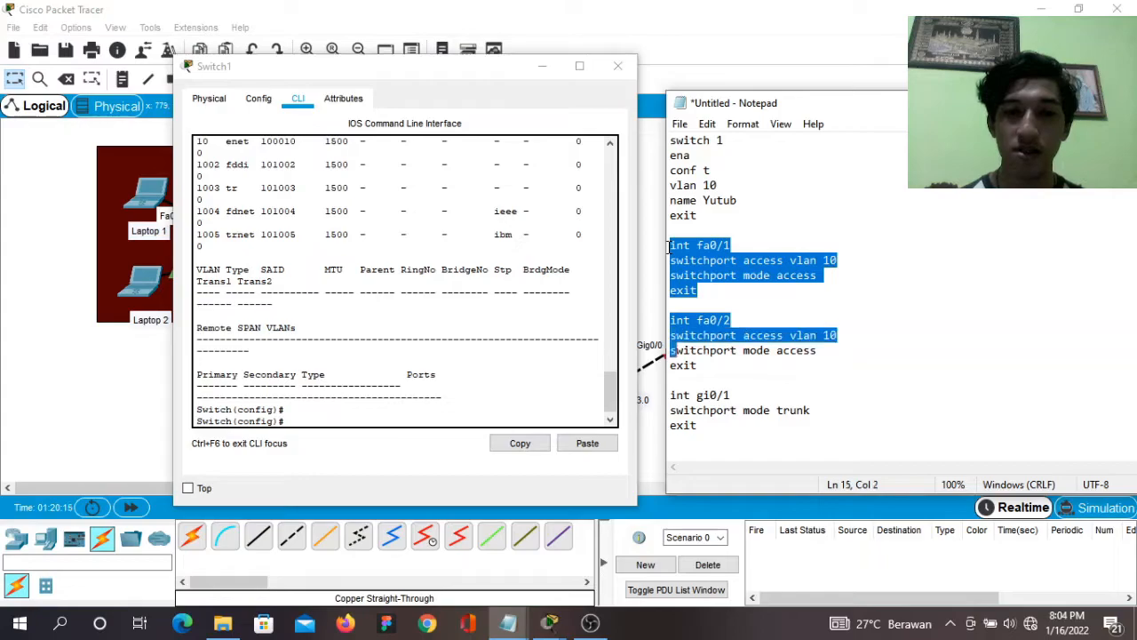
{"action": "key", "text": "shift+Down"}
{"action": "key", "text": "shift+Right"}
{"action": "key", "text": "shift+Right"}
{"action": "key", "text": "shift+Right"}
{"action": "key", "text": "shift+Right"}
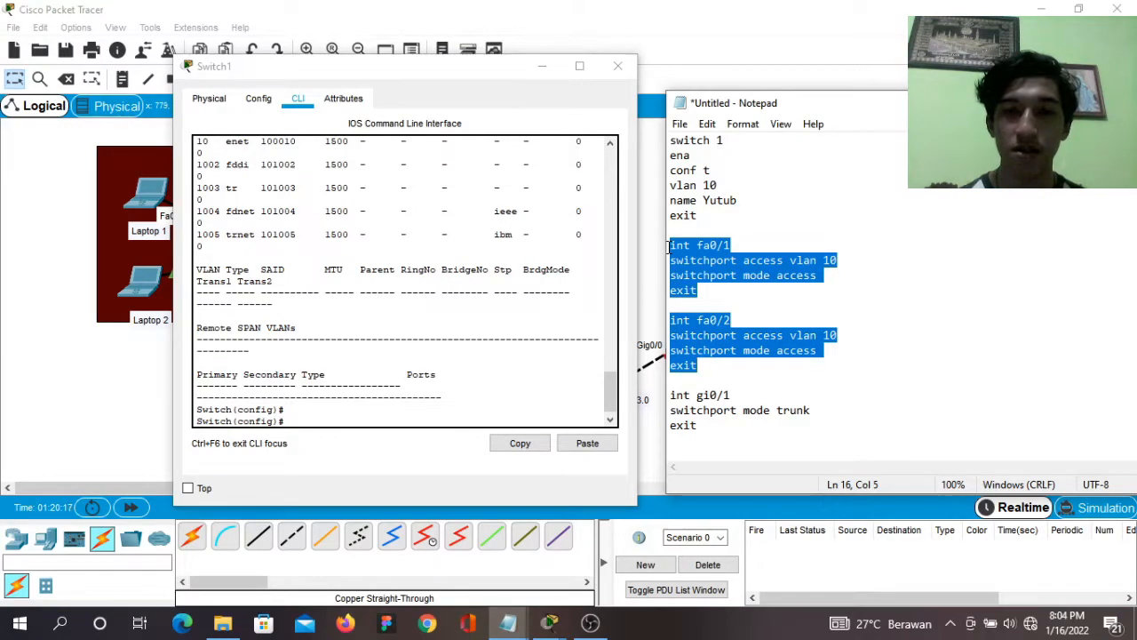
{"action": "key", "text": "shift+Up"}
{"action": "key", "text": "shift+Right"}
{"action": "key", "text": "shift+Right"}
{"action": "key", "text": "shift+Right"}
{"action": "key", "text": "shift+Right"}
{"action": "key", "text": "ctrl+c"}
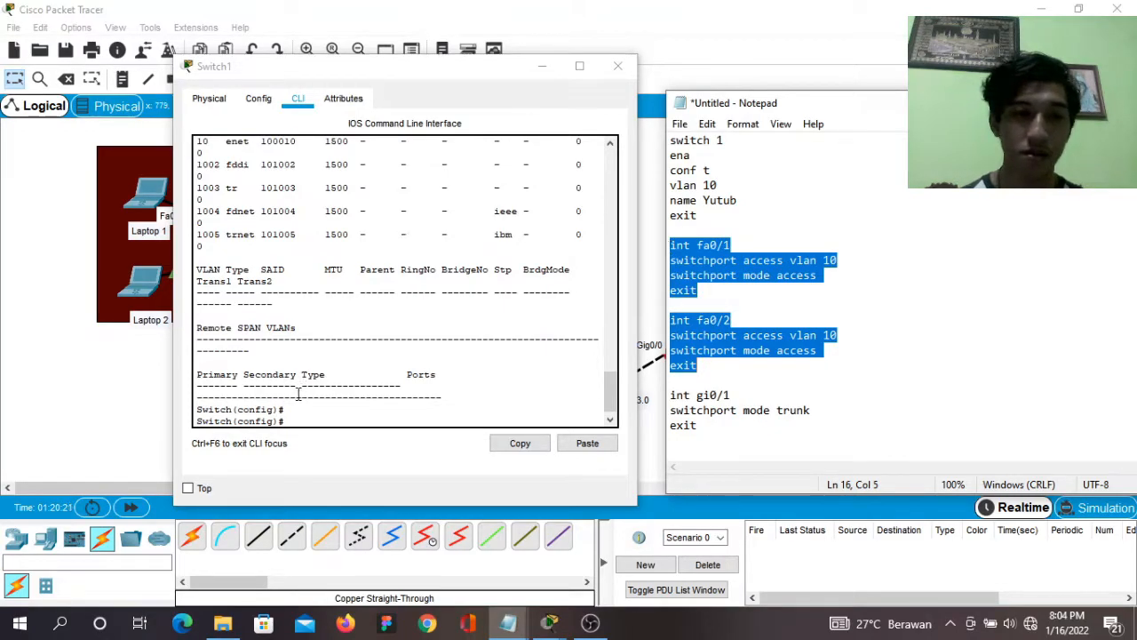
{"action": "left_click", "coordinate": [293, 421]}
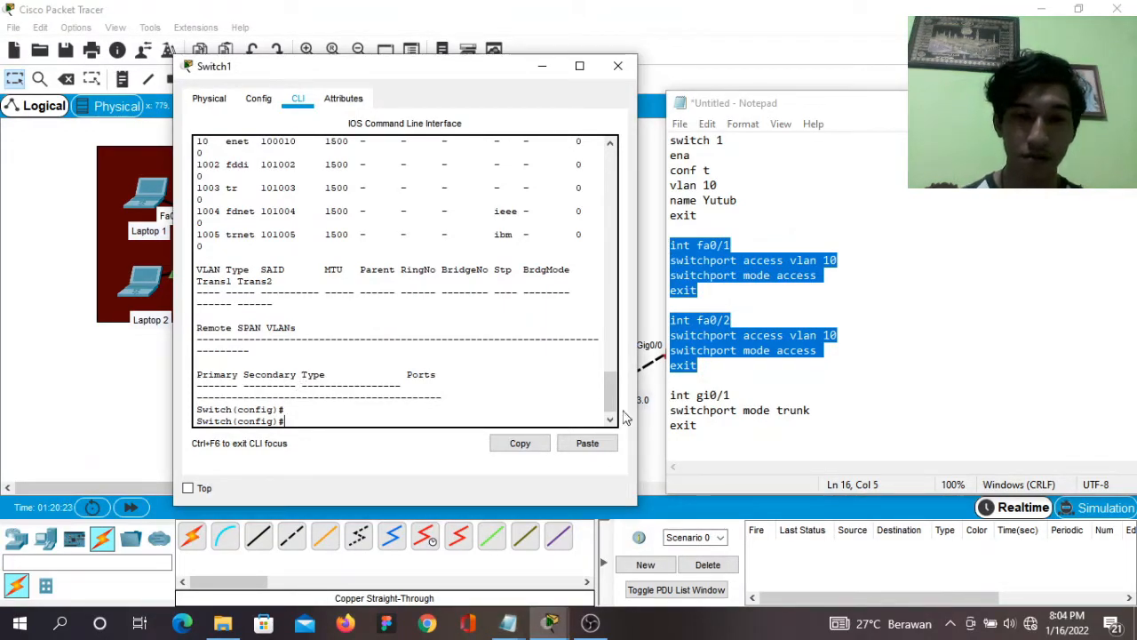
{"action": "left_click", "coordinate": [587, 442]}
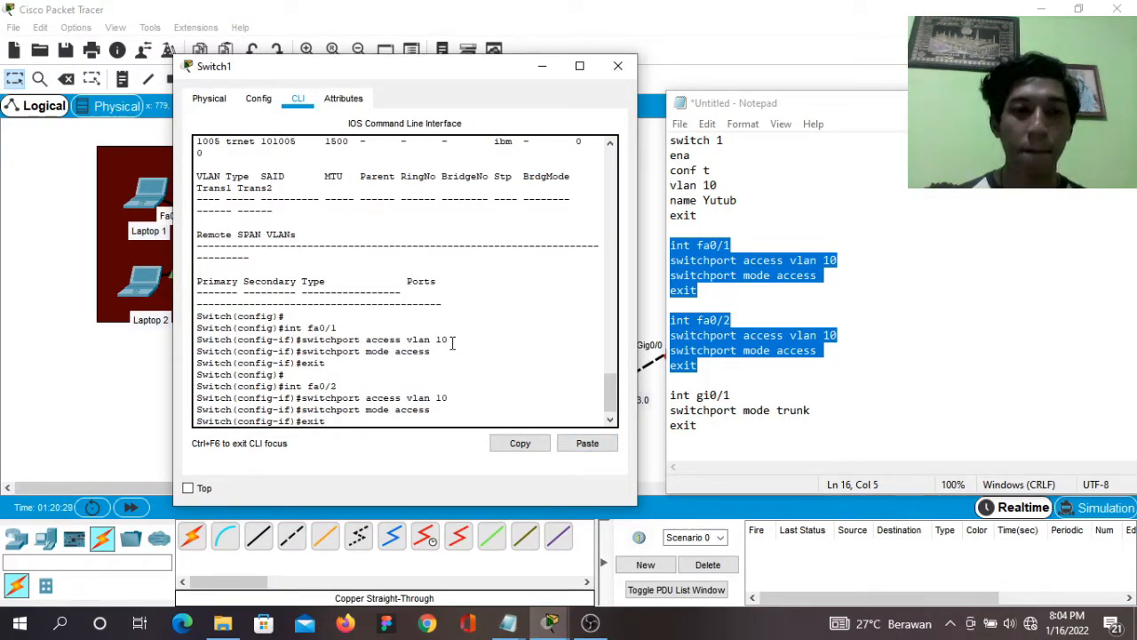
{"action": "key", "text": "Return"}
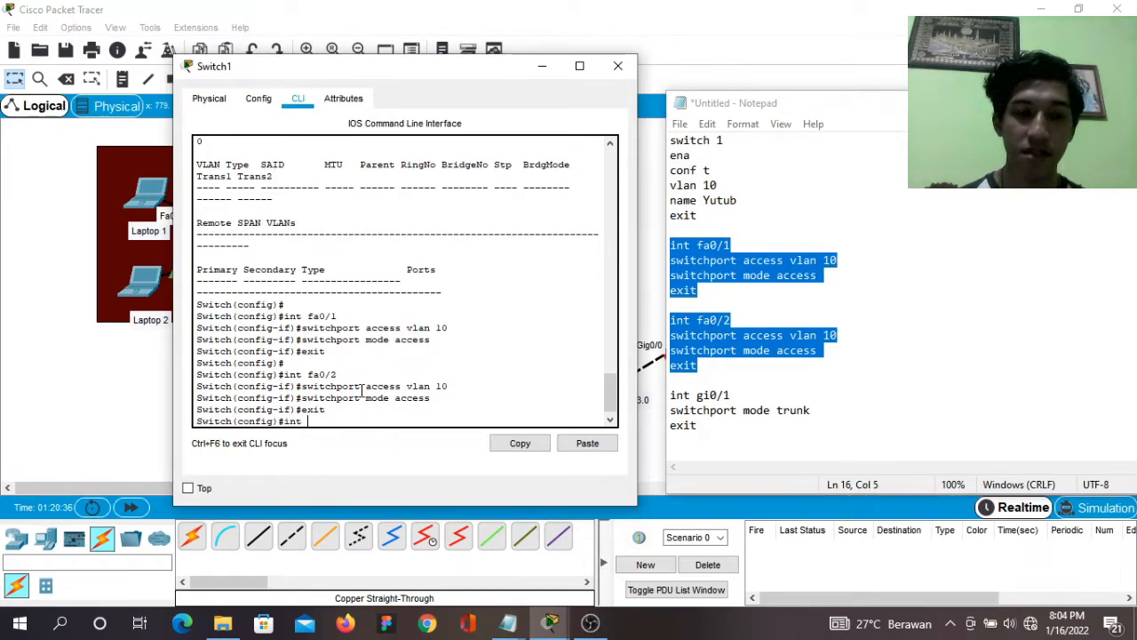
Configure switch 1's gi0/1 interface with switchport mode trunk and exit the interface configuration.
{"action": "type", "text": "int gi0"}
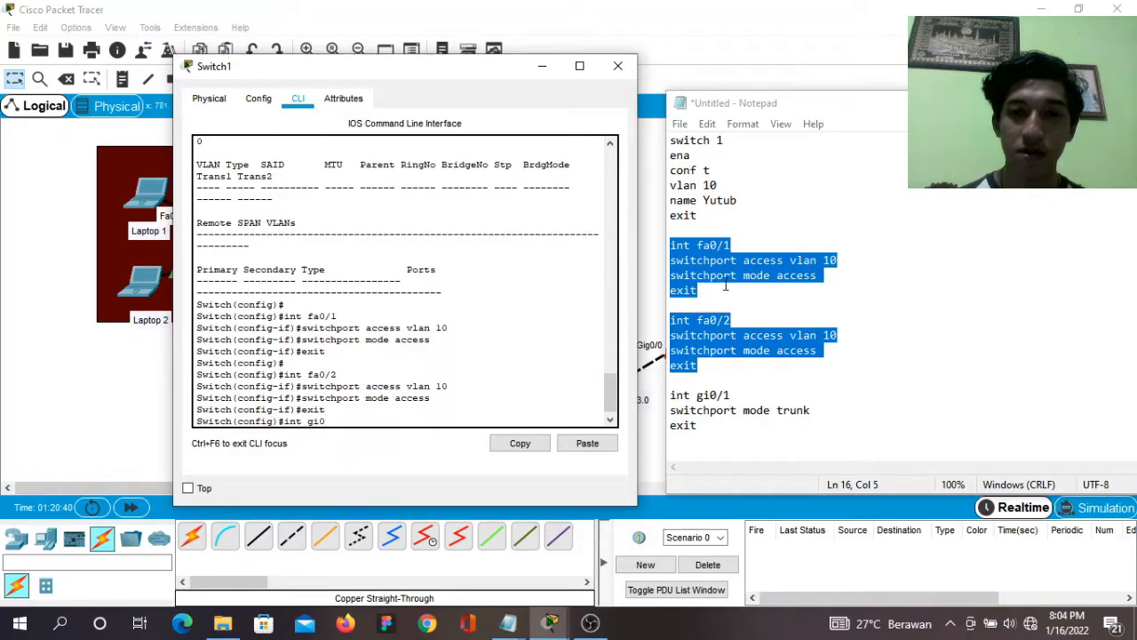
{"action": "type", "text": "/1"}
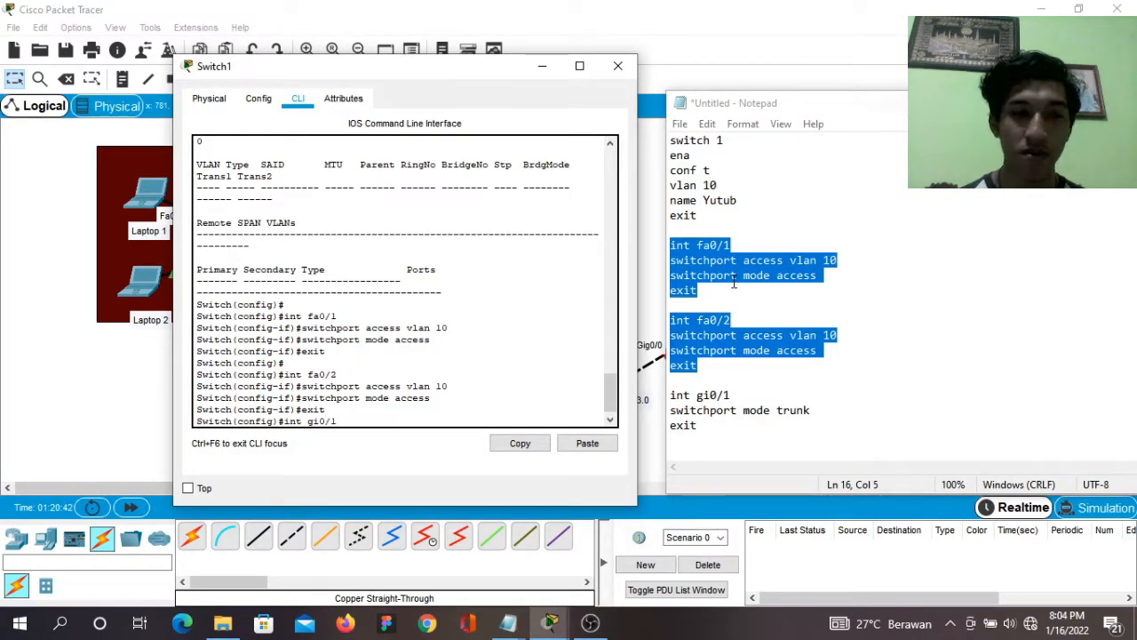
{"action": "key", "text": "Return"}
{"action": "type", "text": "swit"}
{"action": "key", "text": "Tab"}
{"action": "type", "text": "mode trunk"}
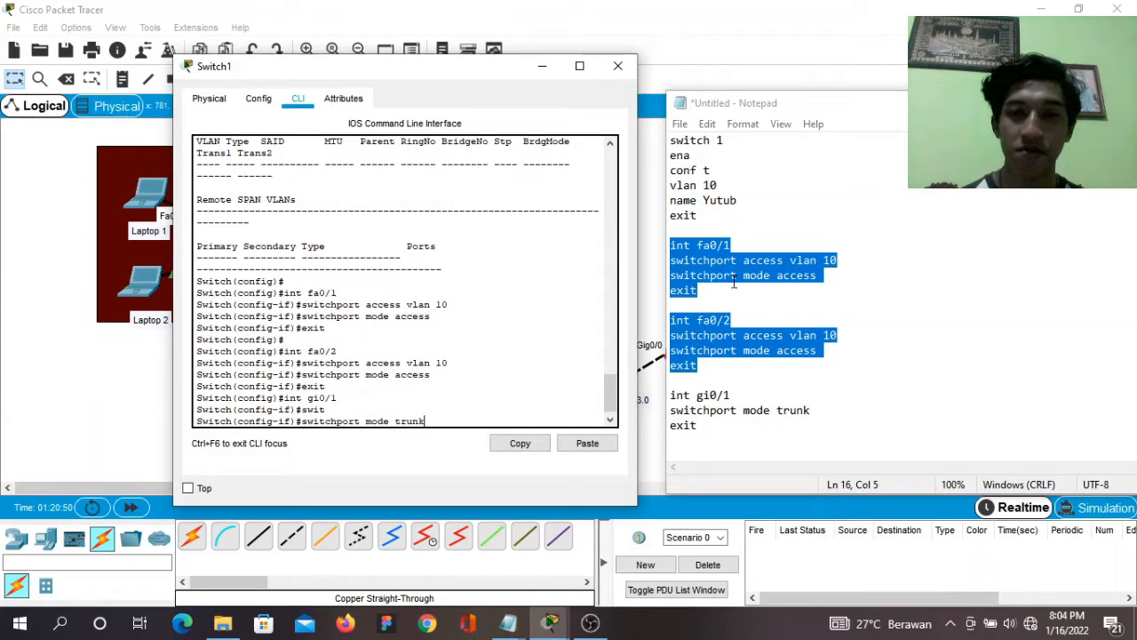
{"action": "key", "text": "Return"}
{"action": "type", "text": "exit"}
{"action": "key", "text": "Return"}
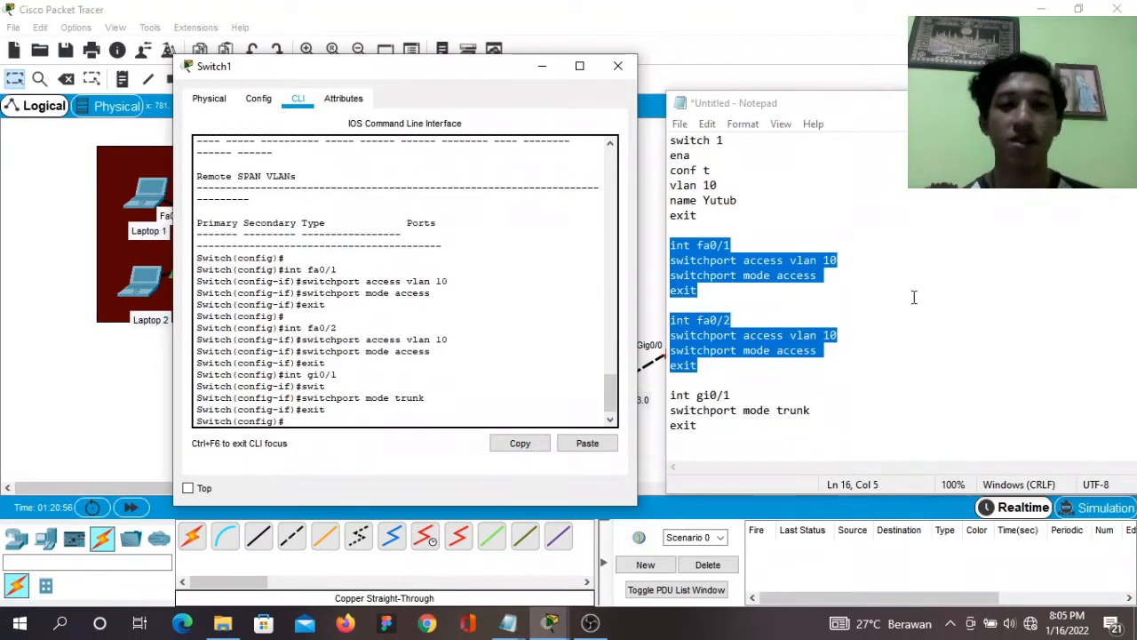
Close switch 1, open switch 2's command line, and enter global configuration mode with ena and conf t.
{"action": "left_click", "coordinate": [619, 67]}
{"action": "left_click_drag", "start_coordinate": [785, 107], "coordinate": [258, 93]}
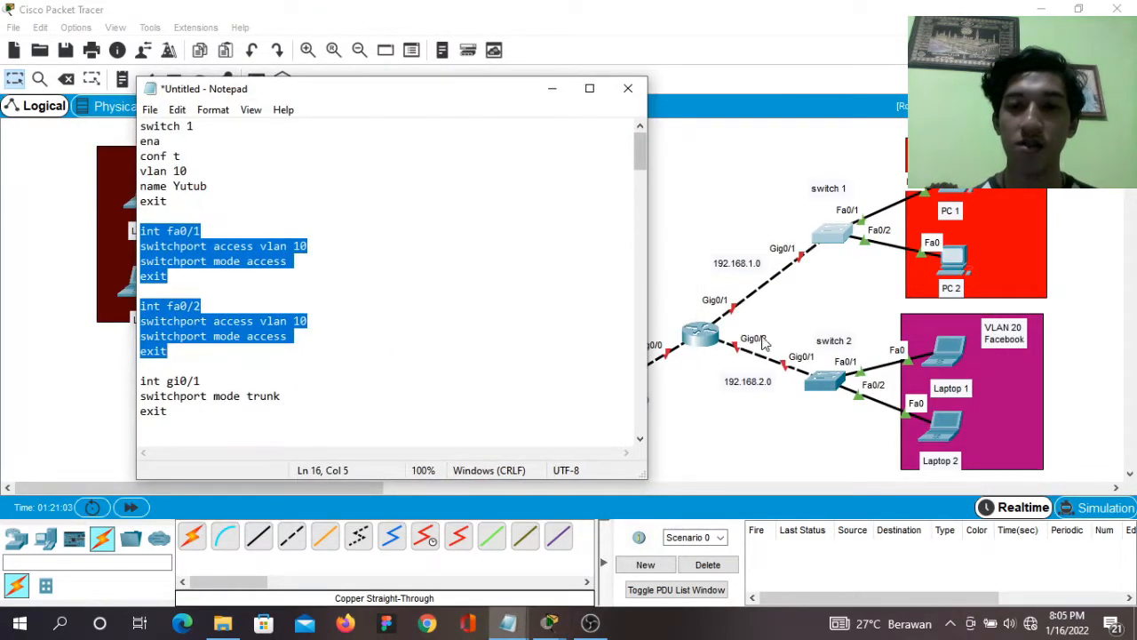
{"action": "left_click", "coordinate": [826, 389]}
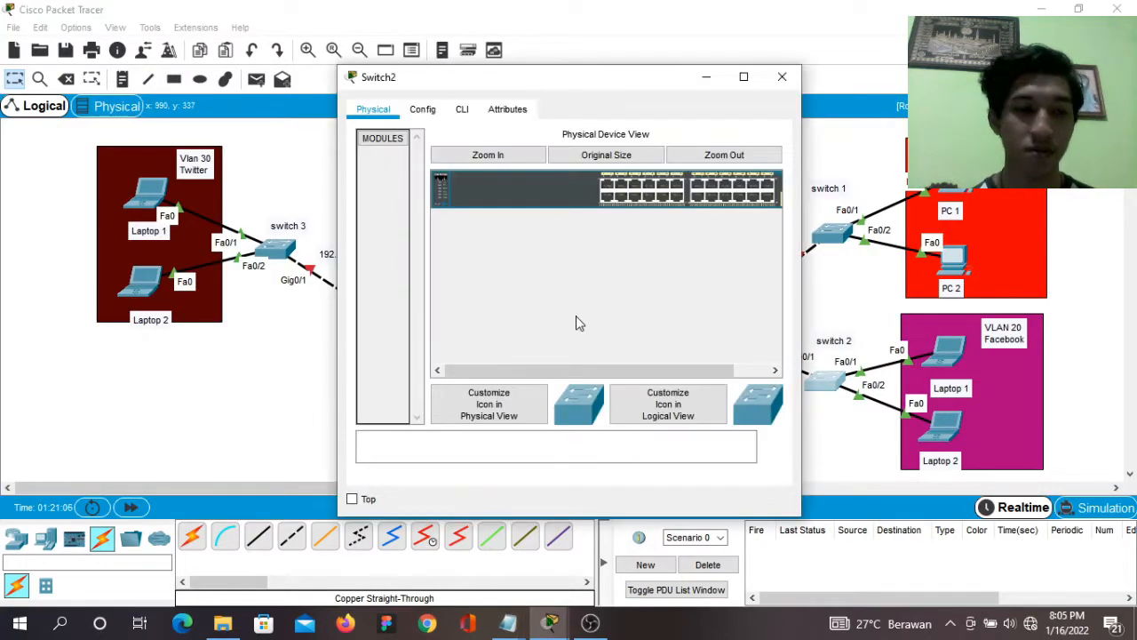
{"action": "left_click", "coordinate": [462, 112]}
{"action": "key", "text": "Return"}
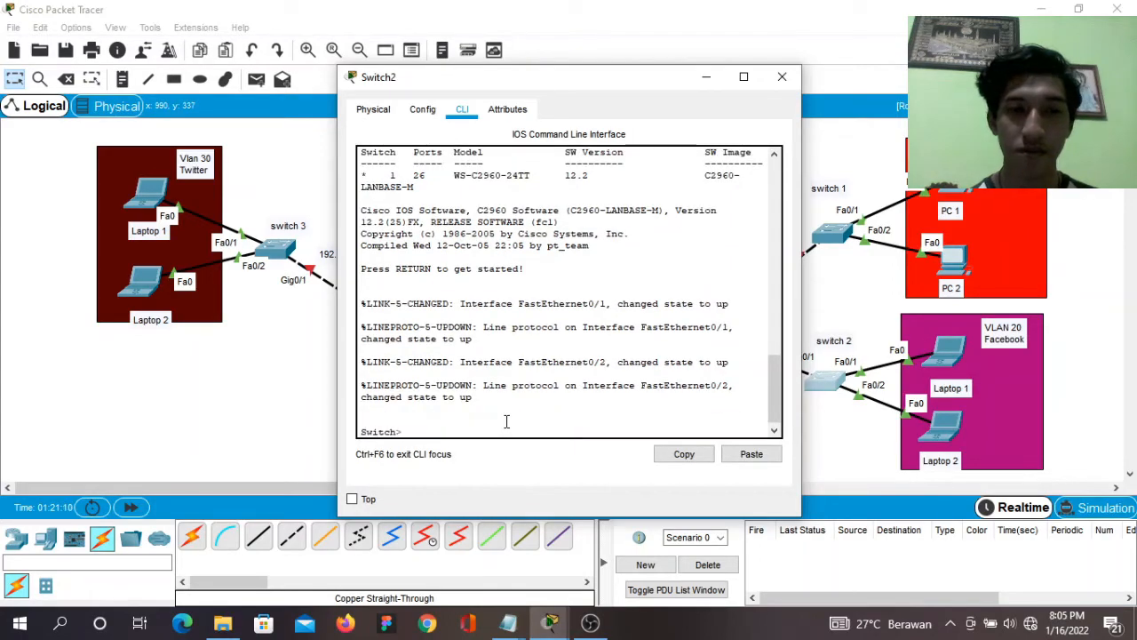
{"action": "type", "text": "ena"}
{"action": "key", "text": "Return"}
{"action": "type", "text": "conf t"}
{"action": "key", "text": "Return"}
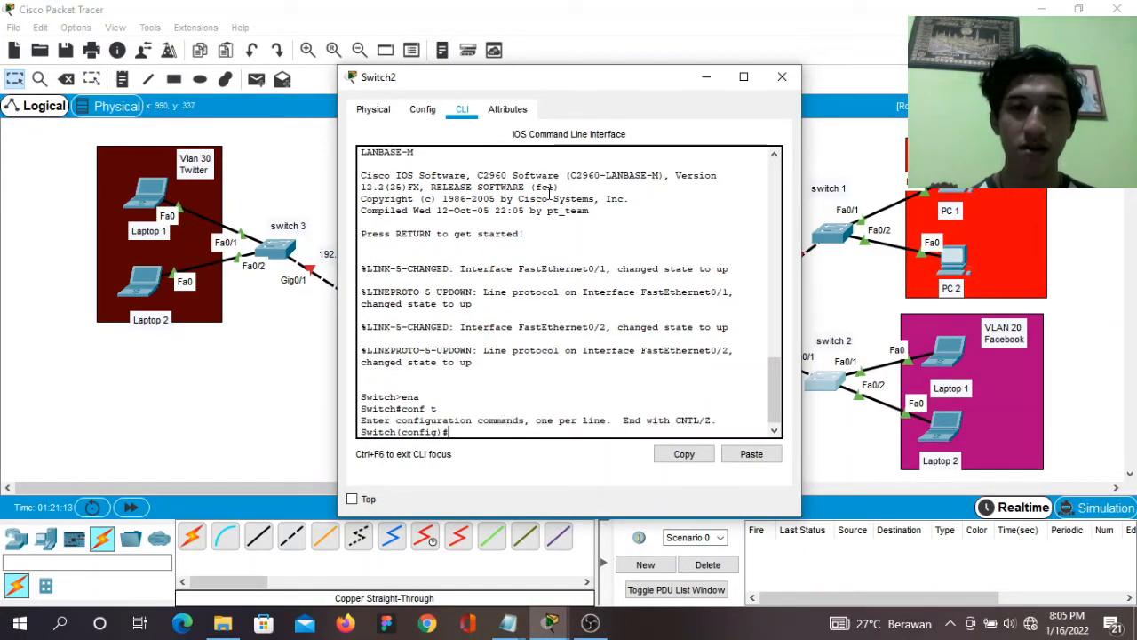
Arrange the Notepad notes side by side with switch 2's command line and show the notes' switch 2 section.
{"action": "left_click_drag", "start_coordinate": [574, 84], "coordinate": [822, 85]}
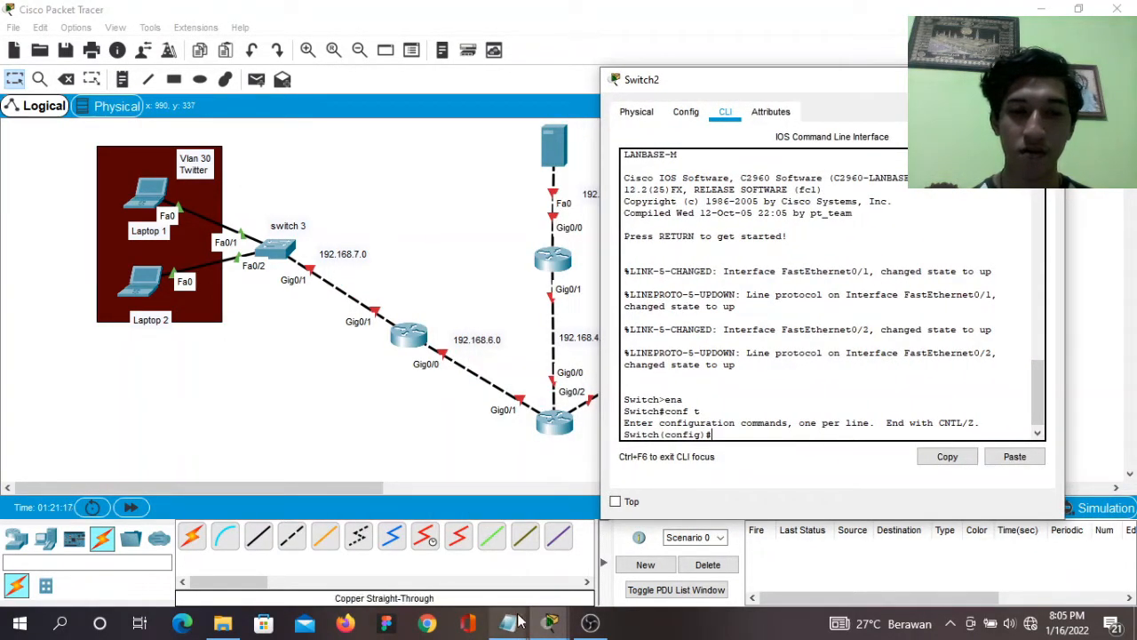
{"action": "mouse_move", "coordinate": [520, 622]}
{"action": "left_click", "coordinate": [626, 560]}
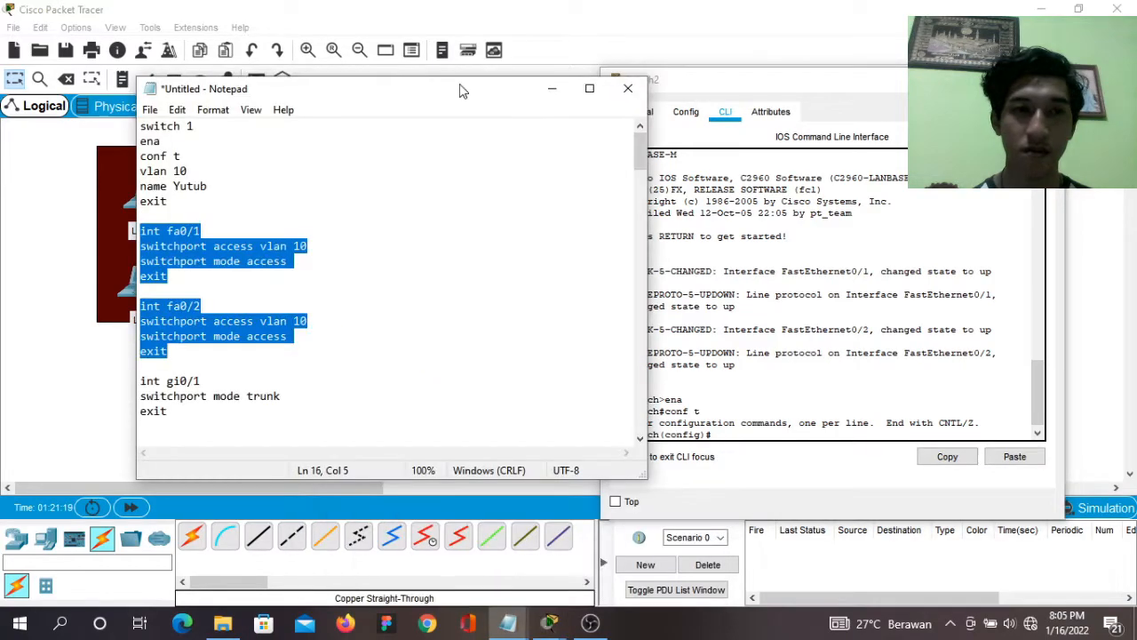
{"action": "left_click_drag", "start_coordinate": [461, 92], "coordinate": [378, 102]}
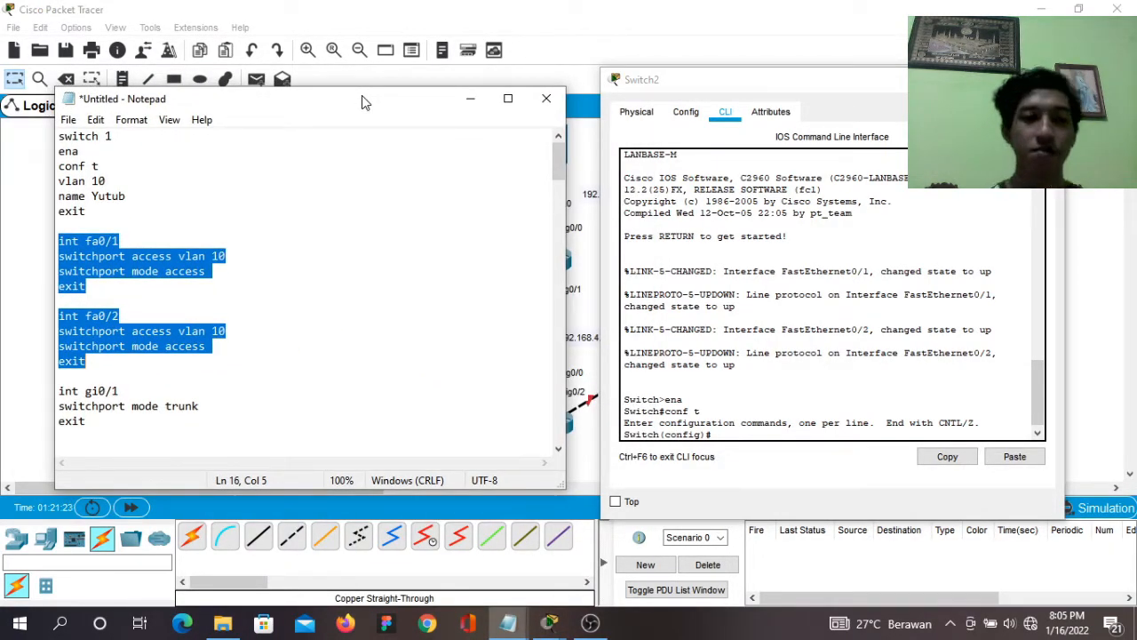
{"action": "left_click", "coordinate": [181, 427]}
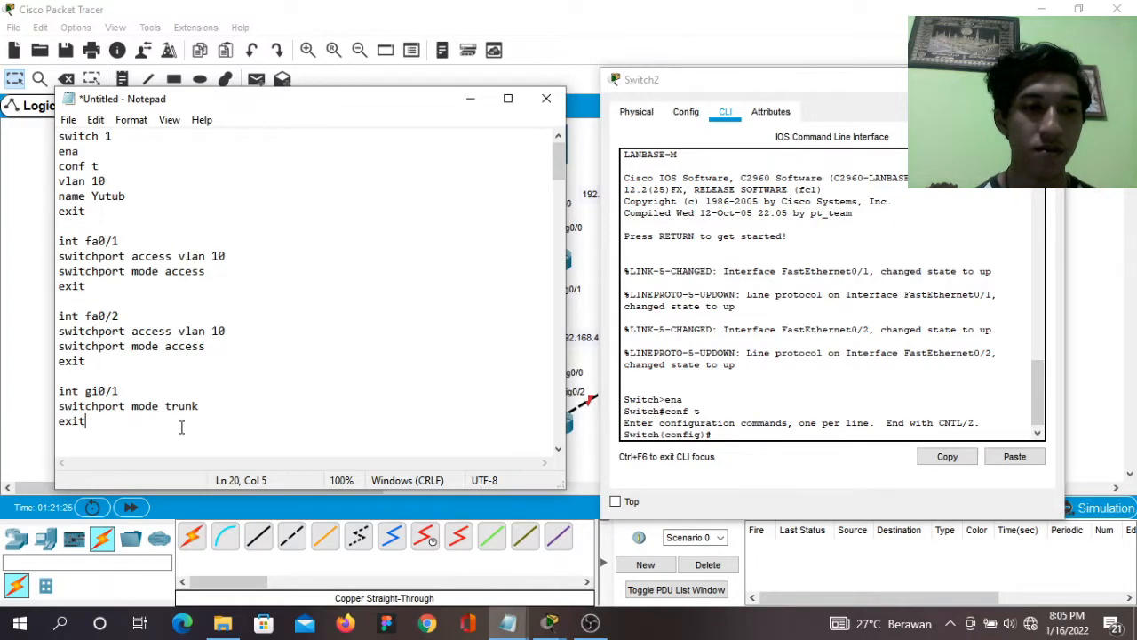
{"action": "key", "text": "Down"}
{"action": "key", "text": "Down"}
{"action": "key", "text": "Down"}
{"action": "key", "text": "Down"}
{"action": "key", "text": "Down"}
{"action": "key", "text": "Down"}
{"action": "key", "text": "Down"}
{"action": "key", "text": "Down"}
{"action": "key", "text": "Down"}
{"action": "key", "text": "Down"}
{"action": "key", "text": "Down"}
{"action": "key", "text": "Down"}
{"action": "key", "text": "Down"}
{"action": "key", "text": "Down"}
{"action": "key", "text": "Down"}
{"action": "key", "text": "Down"}
{"action": "key", "text": "Down"}
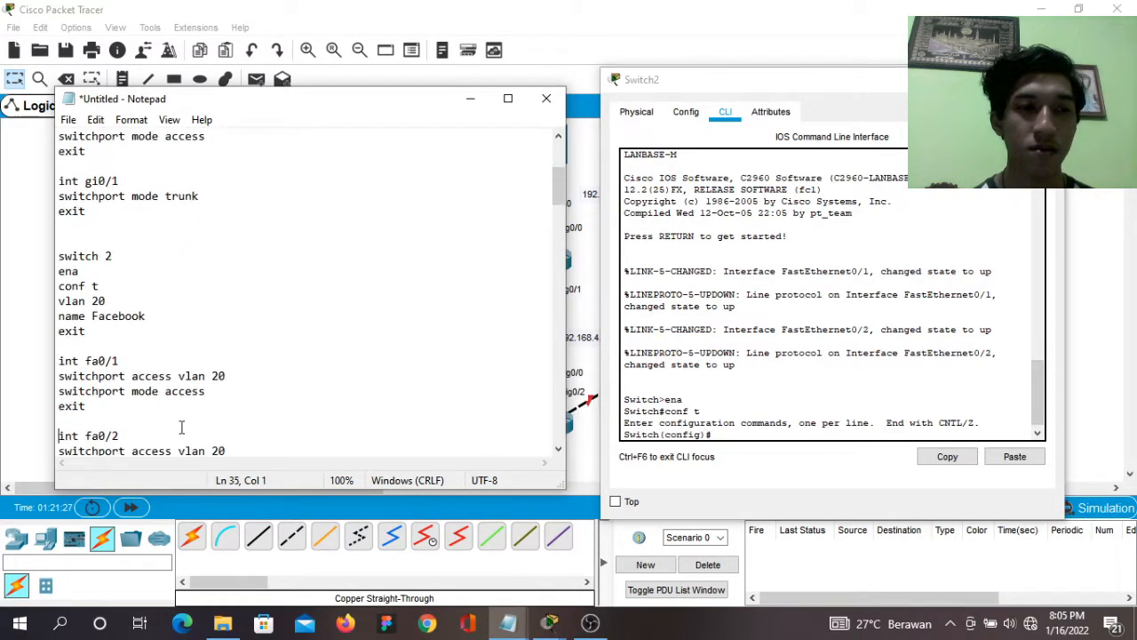
Create VLAN 20 on switch 2, name it Facebook, and exit VLAN configuration.
{"action": "left_click", "coordinate": [725, 436]}
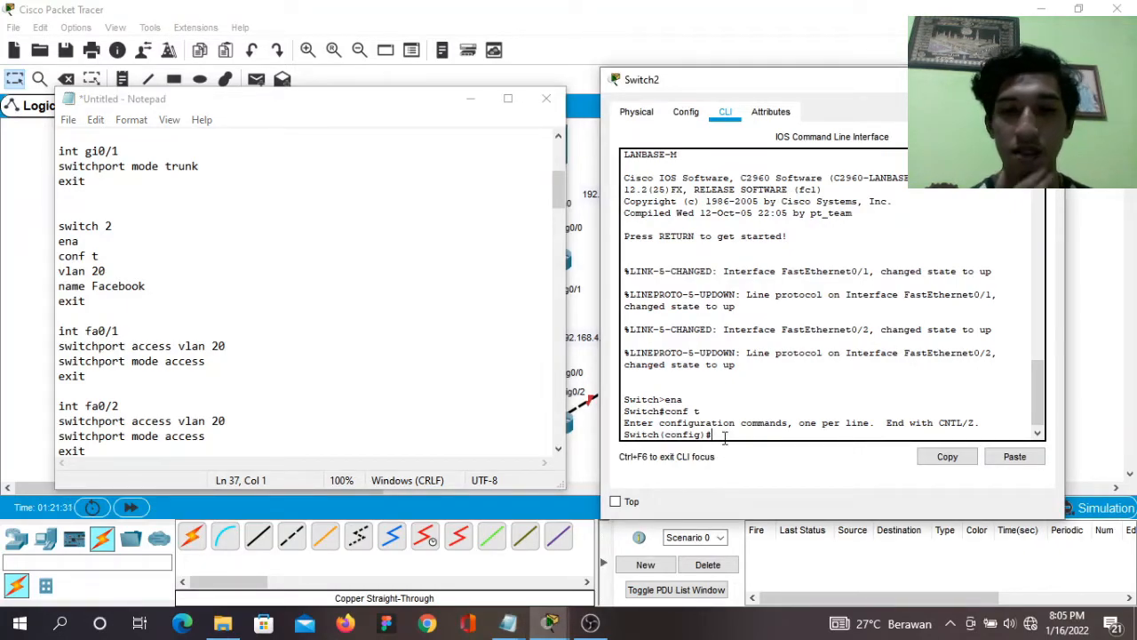
{"action": "type", "text": "vlan "}
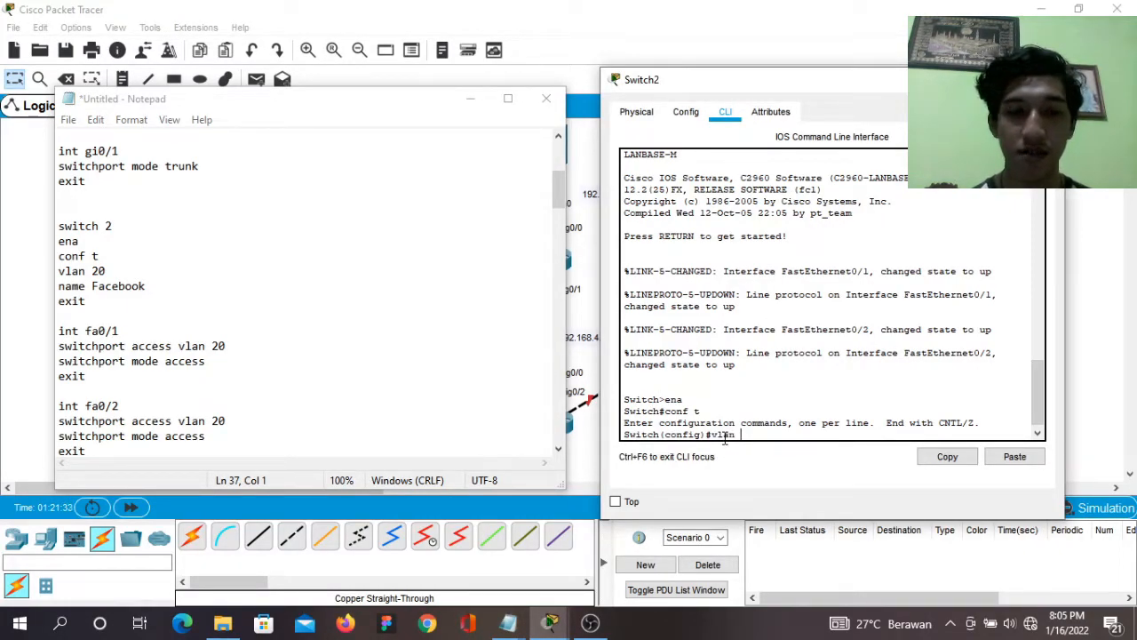
{"action": "type", "text": "20"}
{"action": "key", "text": "Return"}
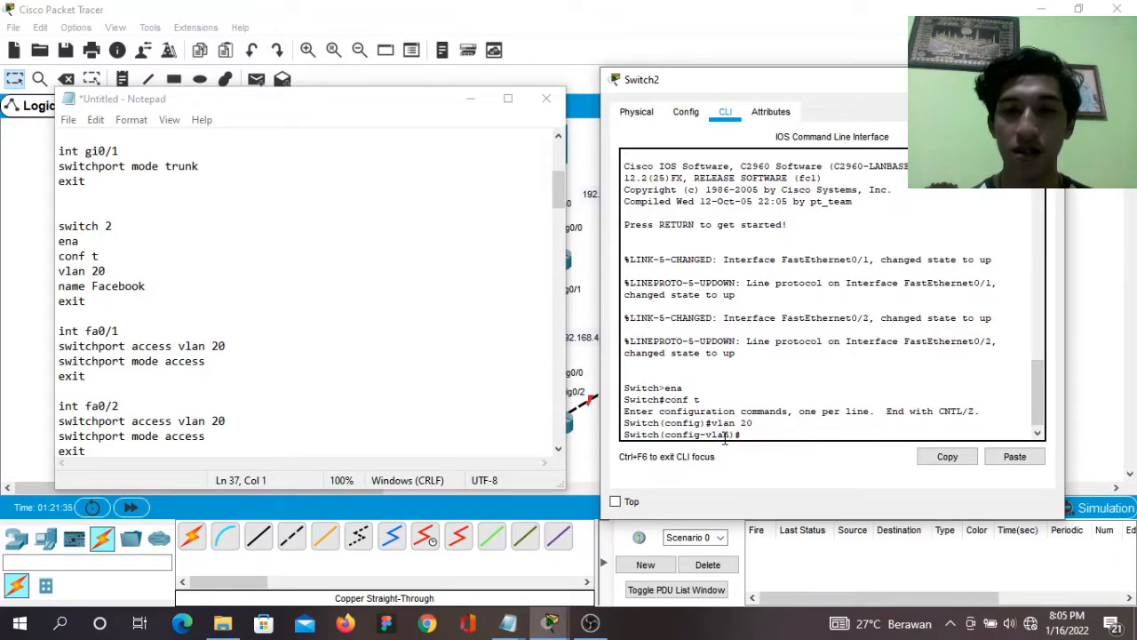
{"action": "type", "text": "name"}
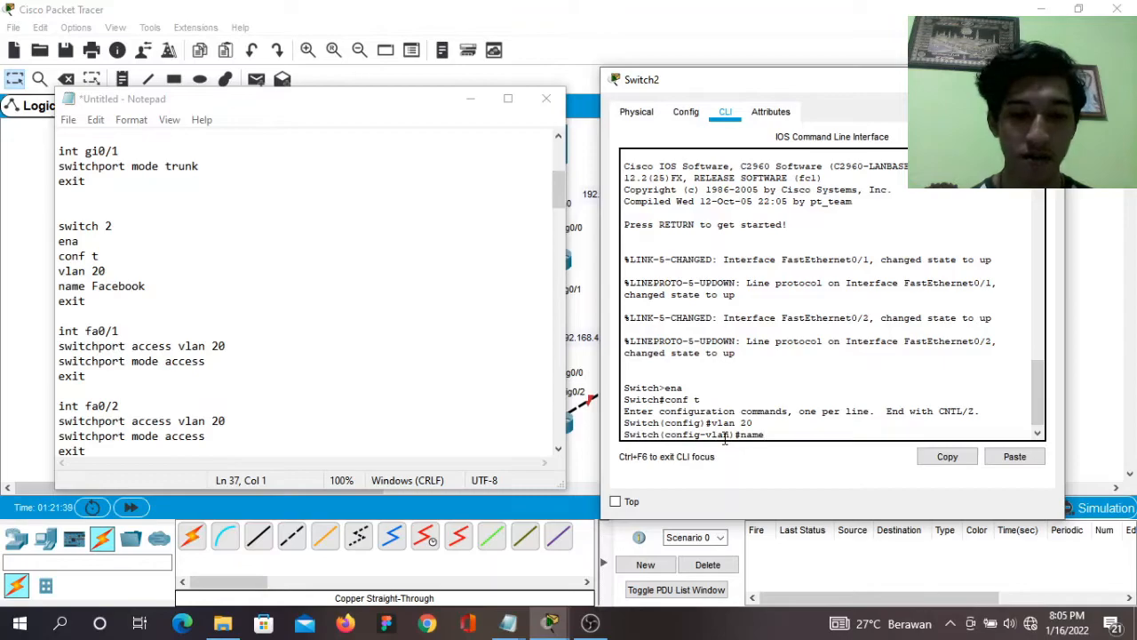
{"action": "type", "text": " Facebook"}
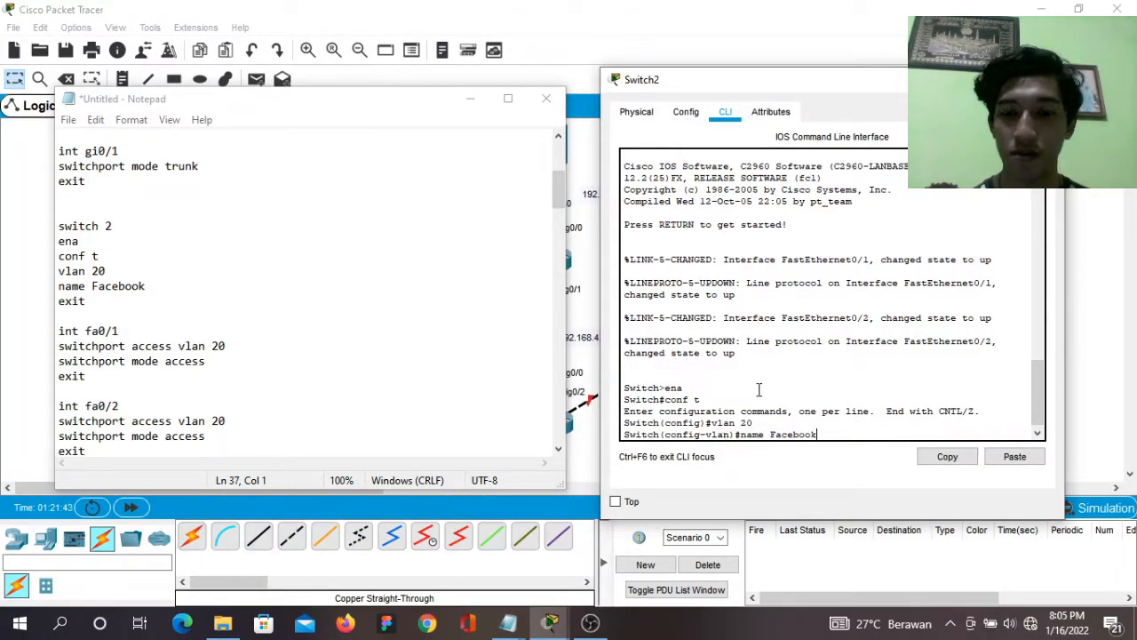
{"action": "key", "text": "Return"}
{"action": "type", "text": "exit"}
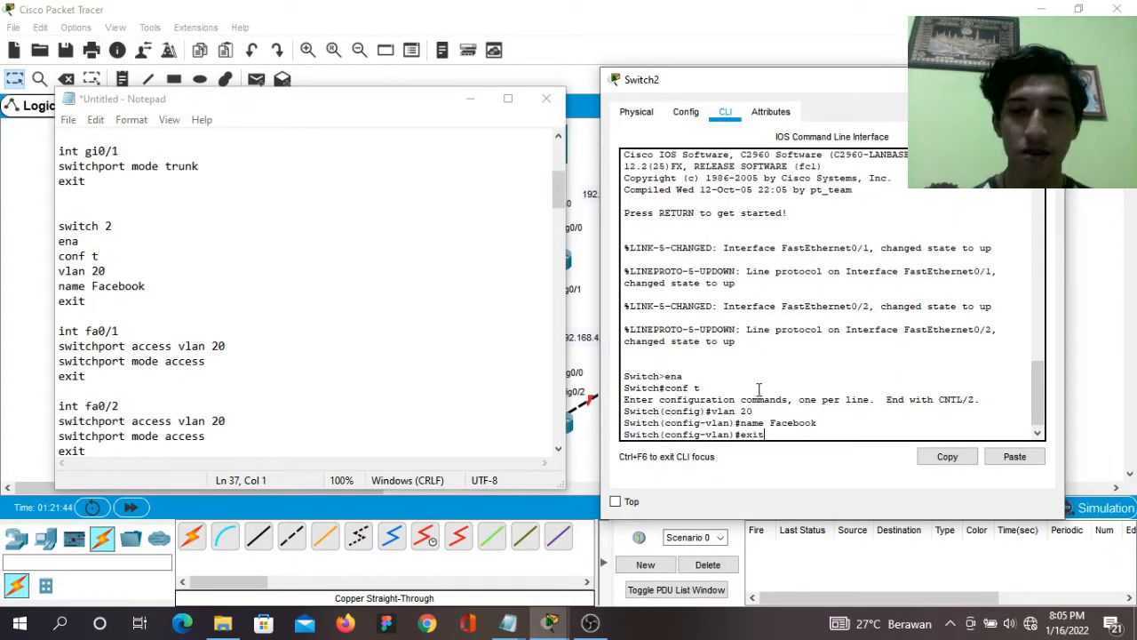
{"action": "key", "text": "Return"}
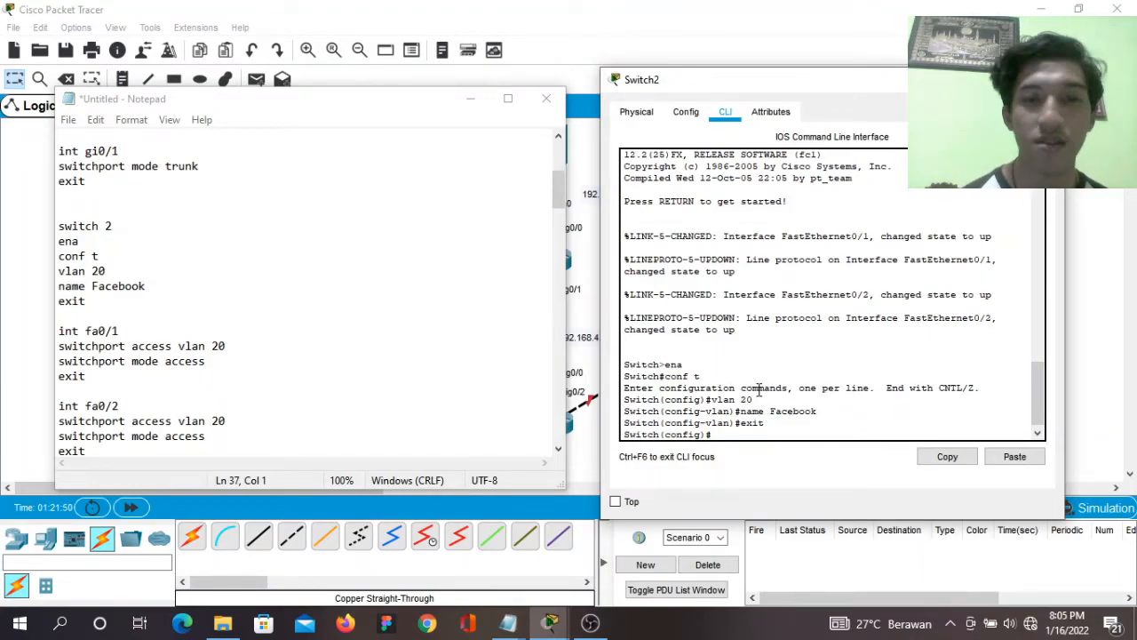
Copy the switch 2 blocks for int fa0/1 and int fa0/2 from the notes and run them as VLAN 20 access ports.
{"action": "left_click", "coordinate": [57, 330]}
{"action": "key", "text": "shift+Down"}
{"action": "key", "text": "shift+Down"}
{"action": "key", "text": "shift+Down"}
{"action": "key", "text": "shift+Down"}
{"action": "key", "text": "shift+Down"}
{"action": "key", "text": "shift+Down"}
{"action": "key", "text": "shift+Down"}
{"action": "key", "text": "shift+Down"}
{"action": "key", "text": "shift+Down"}
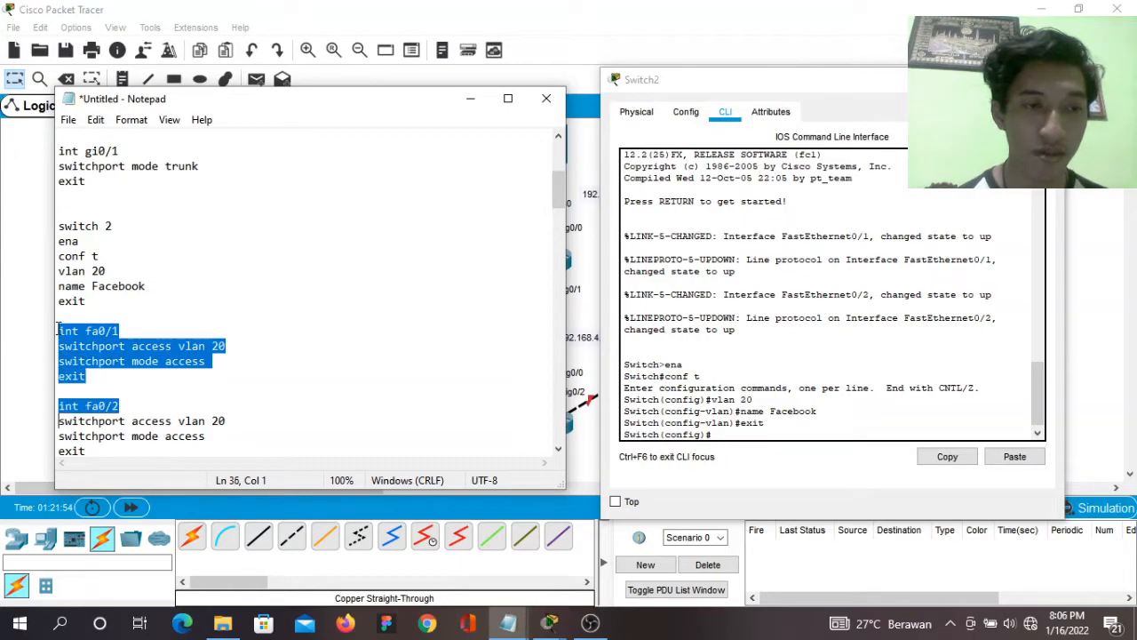
{"action": "key", "text": "shift+Left"}
{"action": "key", "text": "ctrl+c"}
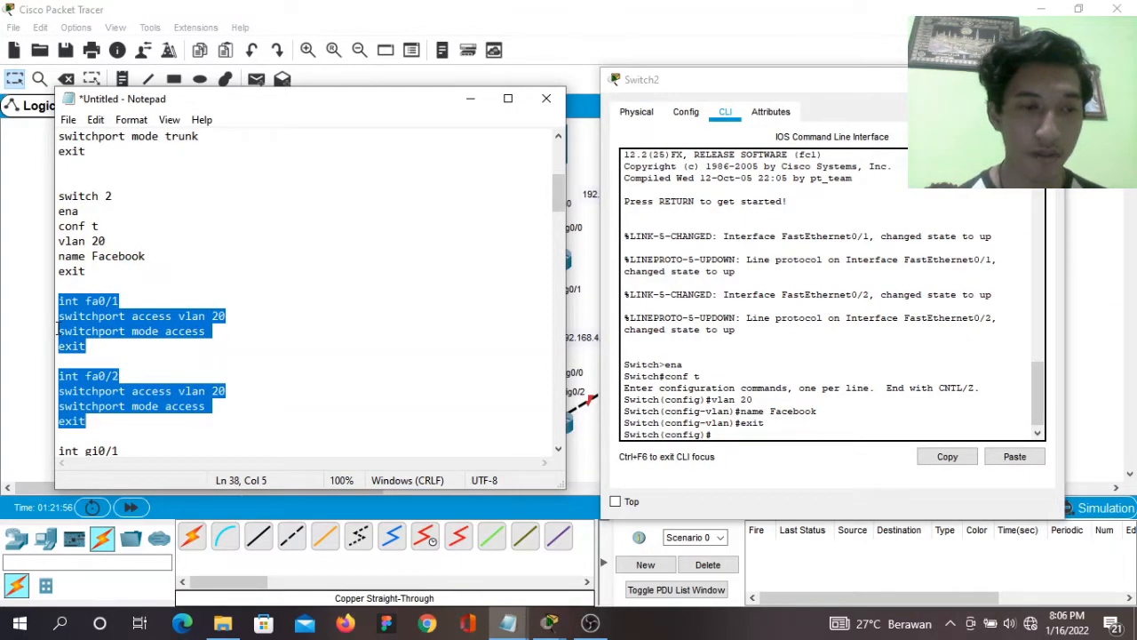
{"action": "left_click", "coordinate": [723, 435]}
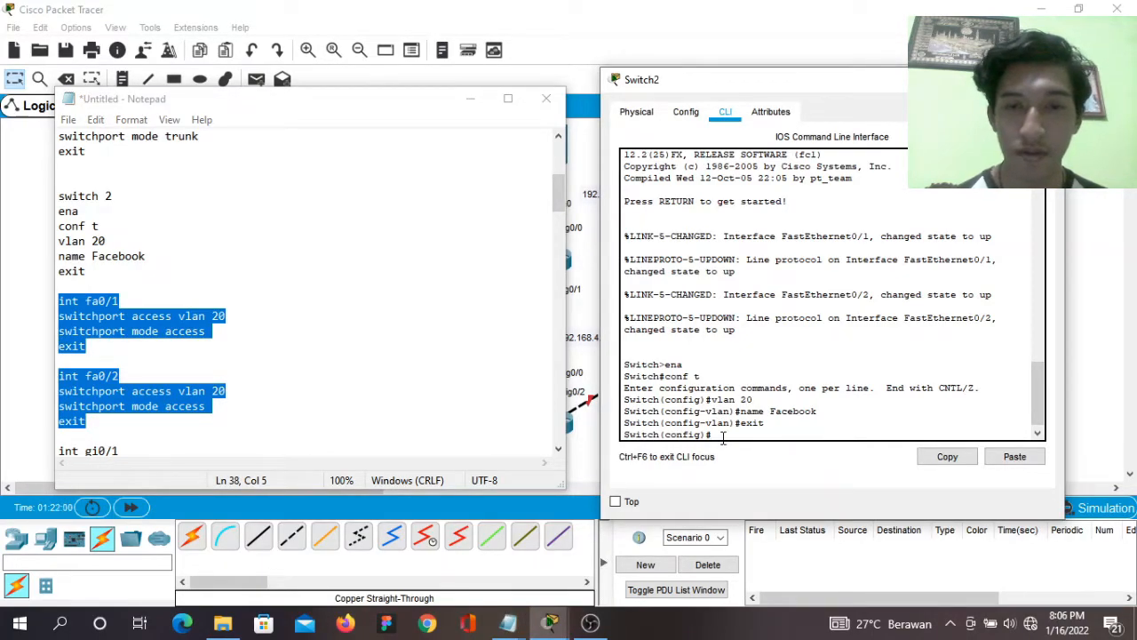
{"action": "left_click", "coordinate": [1013, 456]}
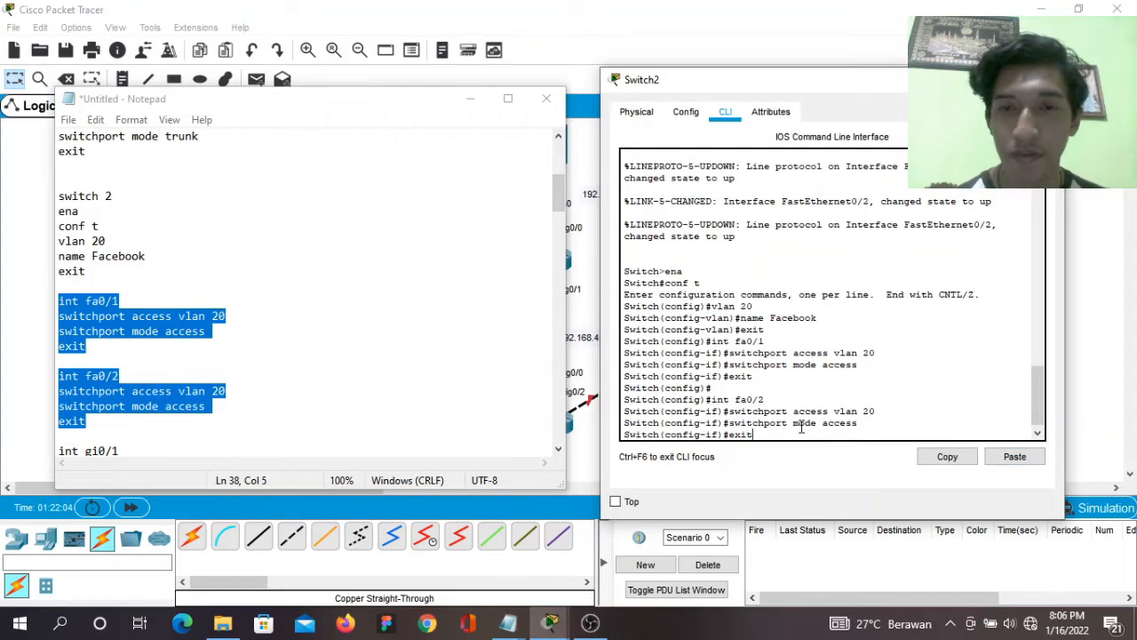
{"action": "key", "text": "Return"}
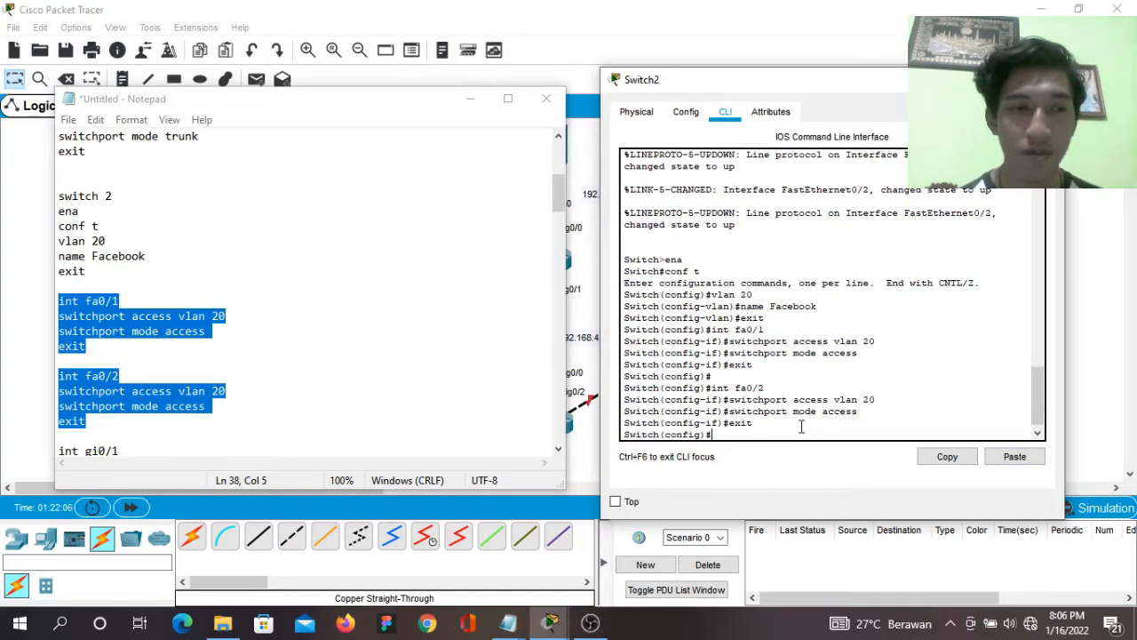
Set switch 2's int gi0/1 to switchport mode trunk, following the notes, and exit interface configuration.
{"action": "left_click_drag", "start_coordinate": [553, 184], "coordinate": [553, 206]}
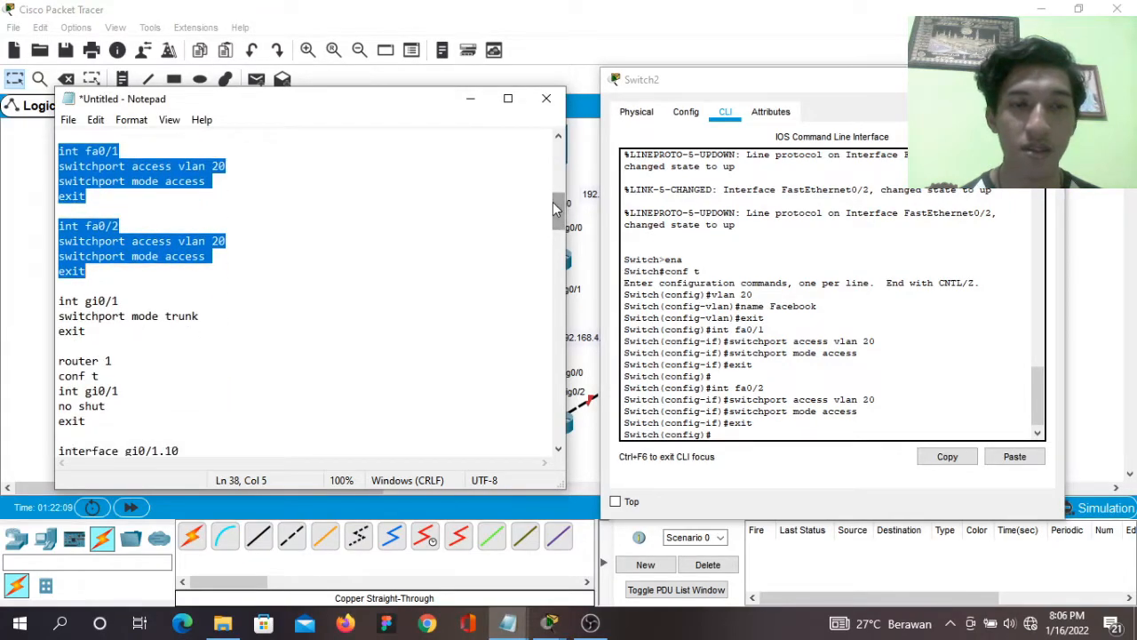
{"action": "left_click", "coordinate": [730, 435]}
{"action": "type", "text": "int gi0/1"}
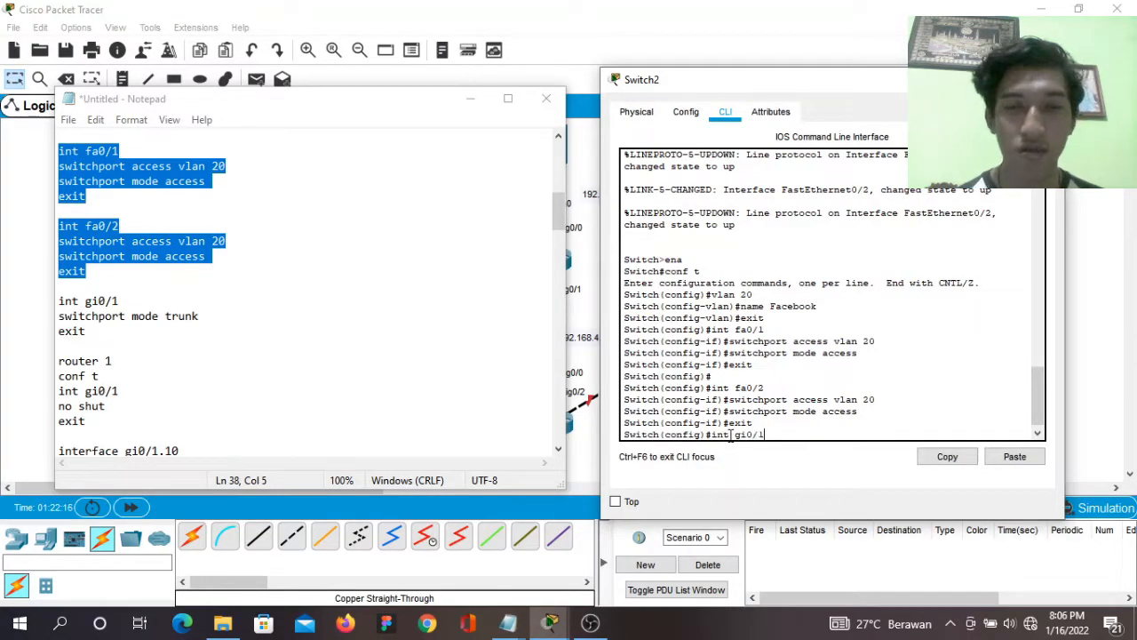
{"action": "key", "text": "Return"}
{"action": "type", "text": "swit"}
{"action": "key", "text": "Tab"}
{"action": "type", "text": "mode tr"}
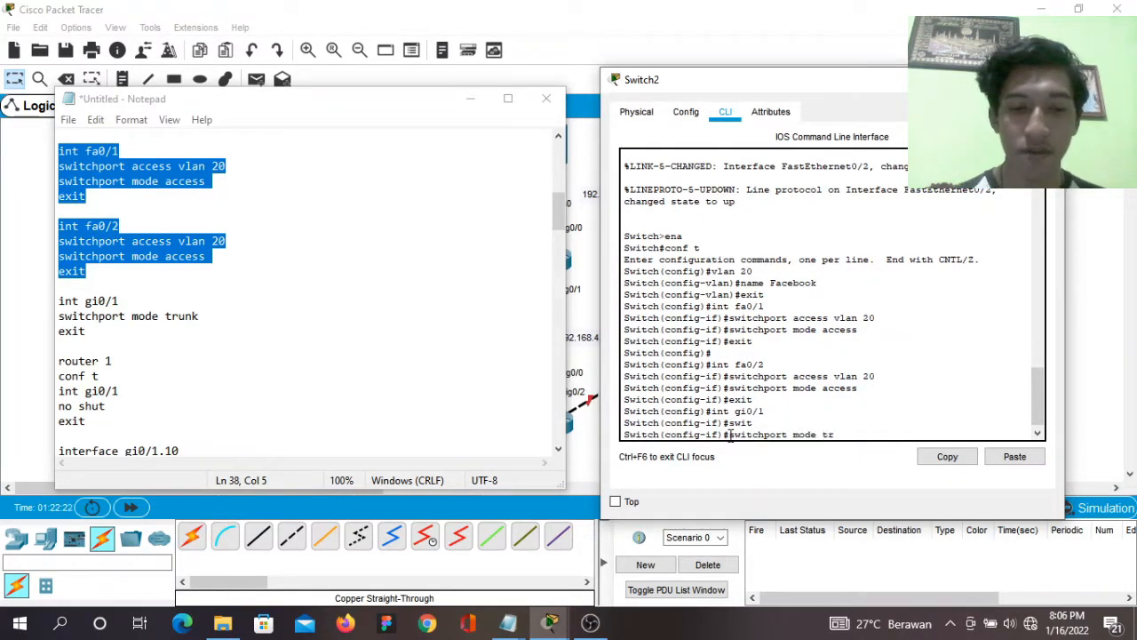
{"action": "type", "text": "unk"}
{"action": "key", "text": "Return"}
{"action": "type", "text": "exit"}
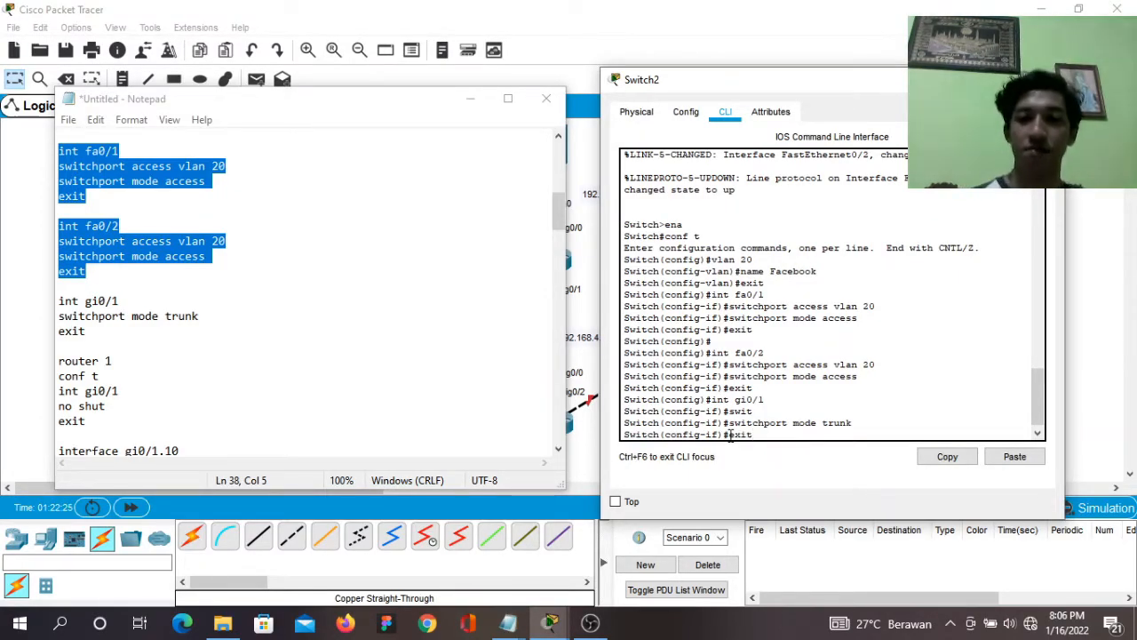
{"action": "key", "text": "Return"}
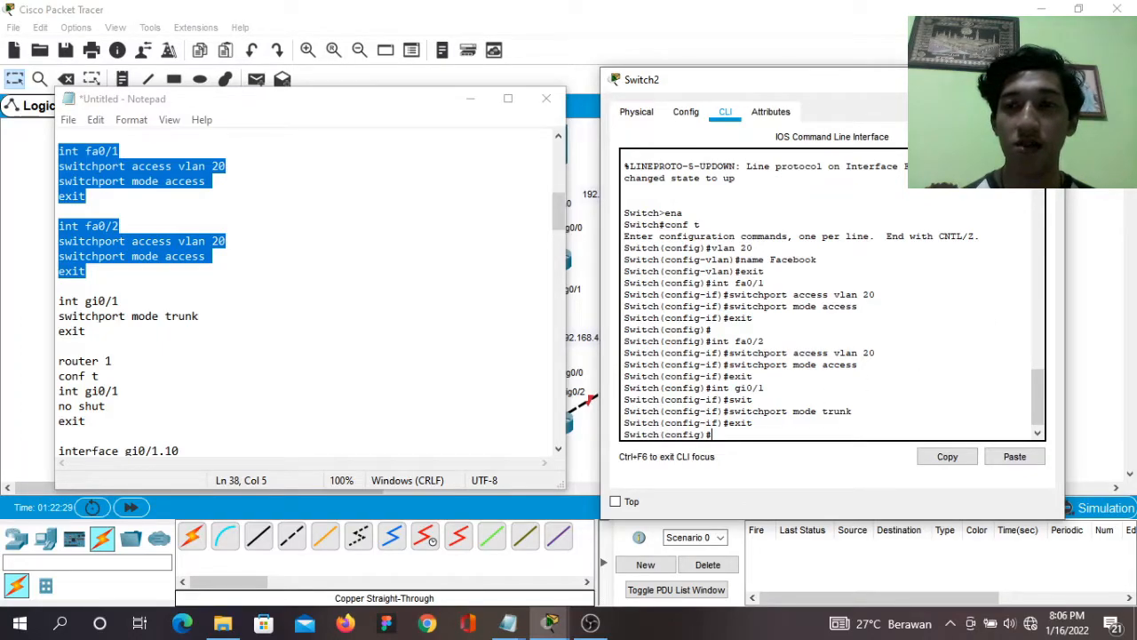
Close switch 2 and open the command line of the router connecting switch 1 and switch 2.
{"action": "left_click", "coordinate": [1044, 80]}
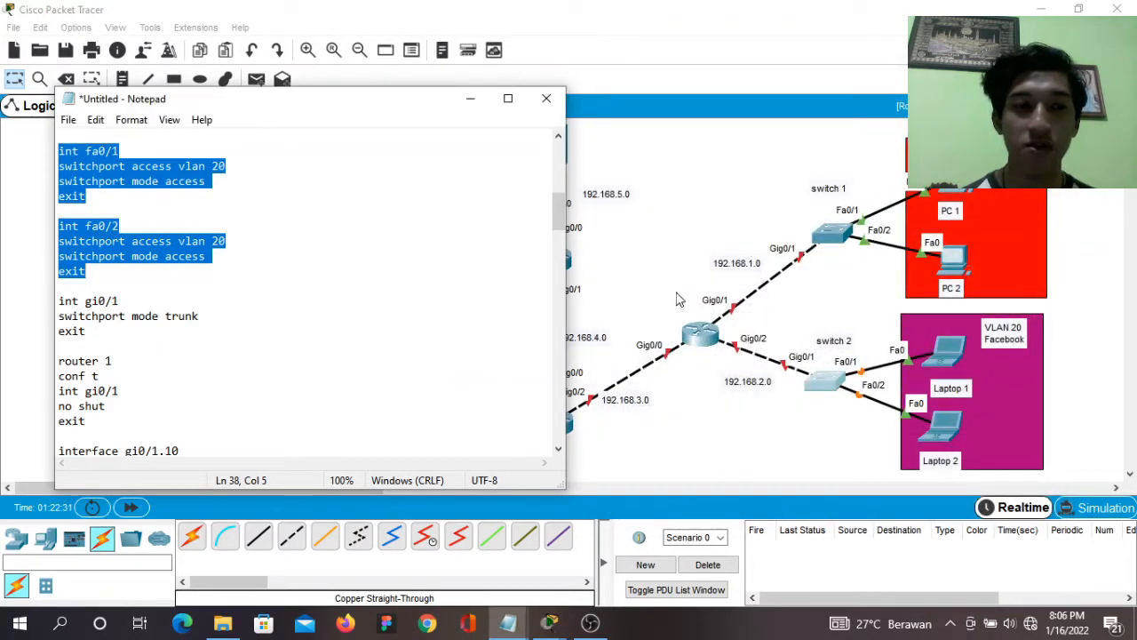
{"action": "left_click", "coordinate": [697, 344]}
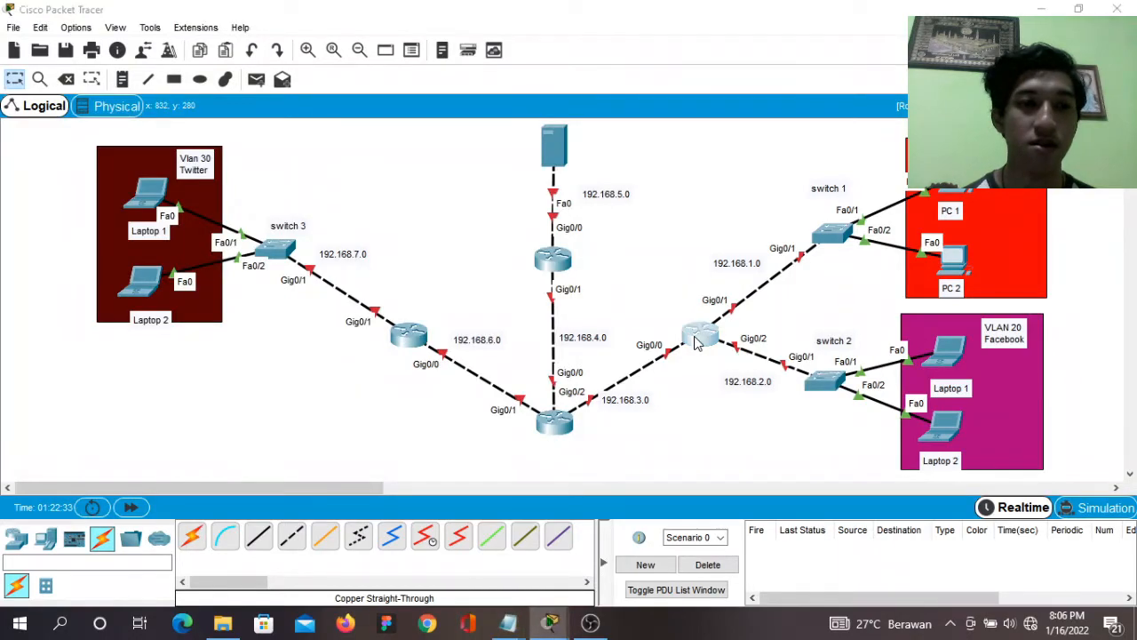
{"action": "left_click", "coordinate": [697, 344]}
{"action": "left_click_drag", "start_coordinate": [544, 85], "coordinate": [780, 93]}
{"action": "left_click", "coordinate": [707, 124]}
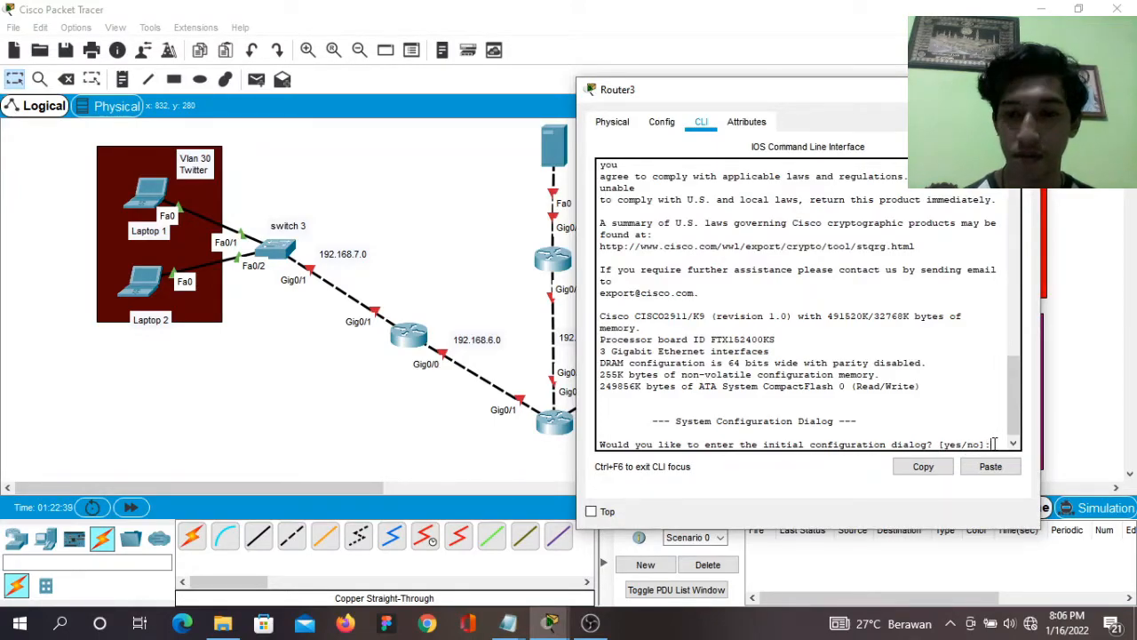
Answer no to the router's initial configuration dialog and enter global configuration mode with ena and conf t.
{"action": "key", "text": "Return"}
{"action": "type", "text": "no"}
{"action": "key", "text": "Return"}
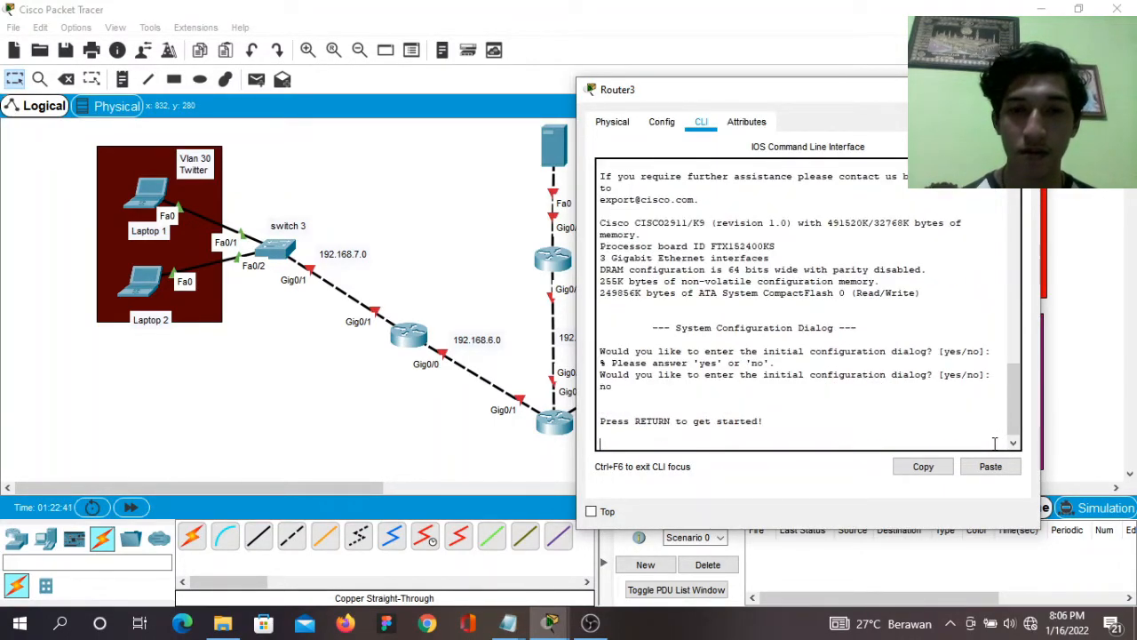
{"action": "key", "text": "Return"}
{"action": "type", "text": "ena"}
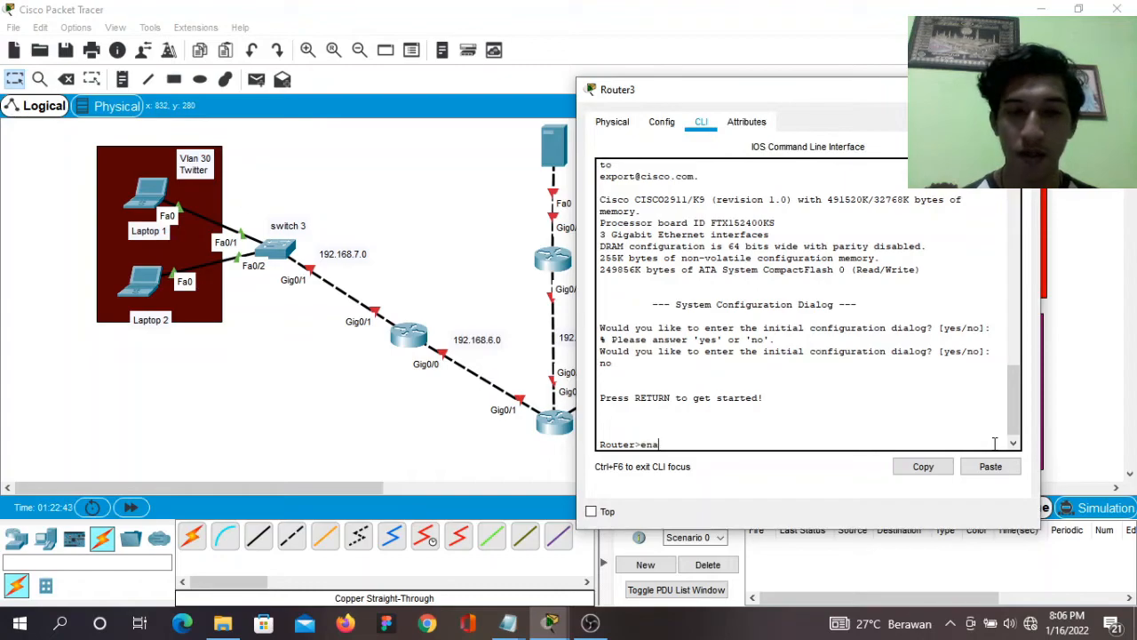
{"action": "key", "text": "Return"}
{"action": "type", "text": "conf t"}
{"action": "key", "text": "Return"}
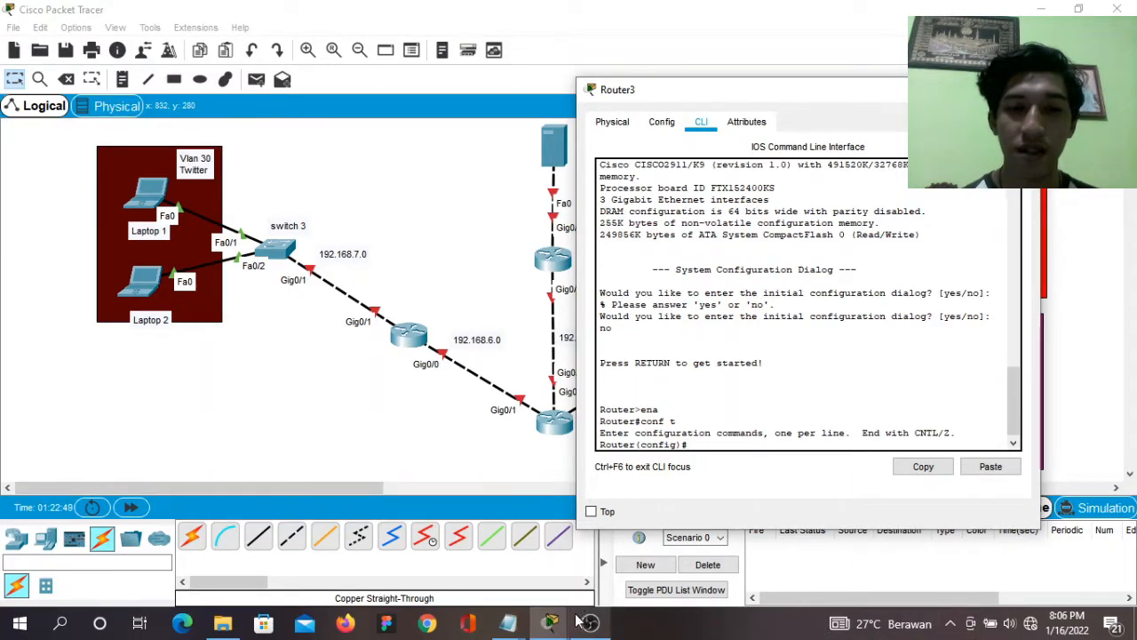
Bring up the untitled Notepad notes at the router 1 section and place the router's window beside them.
{"action": "mouse_move", "coordinate": [508, 622]}
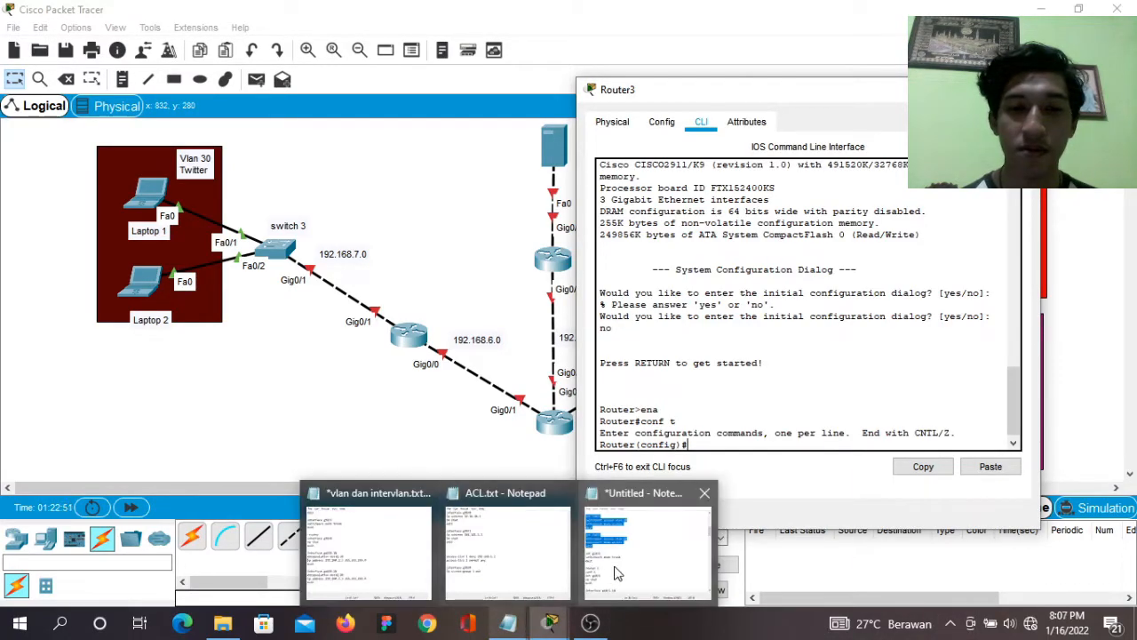
{"action": "left_click", "coordinate": [617, 573]}
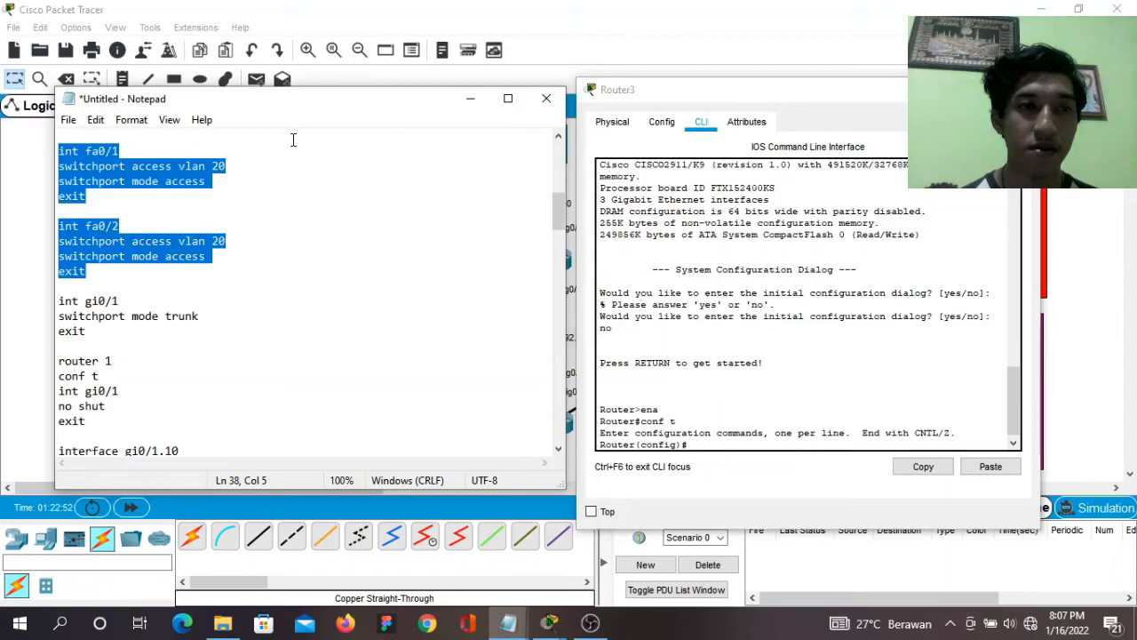
{"action": "left_click_drag", "start_coordinate": [557, 222], "coordinate": [558, 233]}
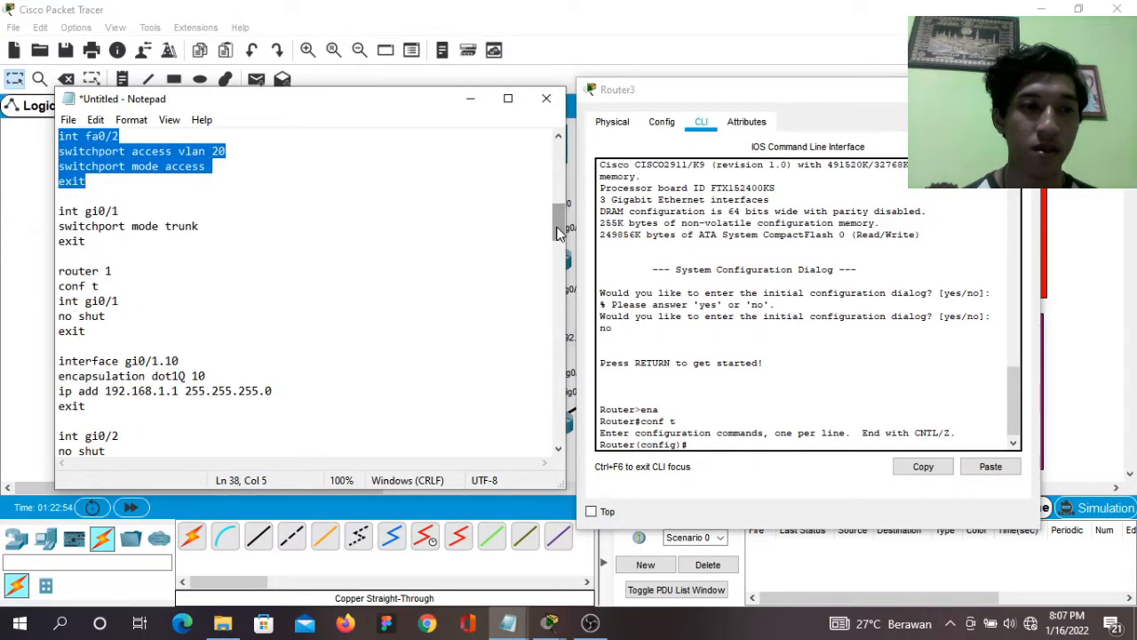
{"action": "left_click", "coordinate": [92, 317]}
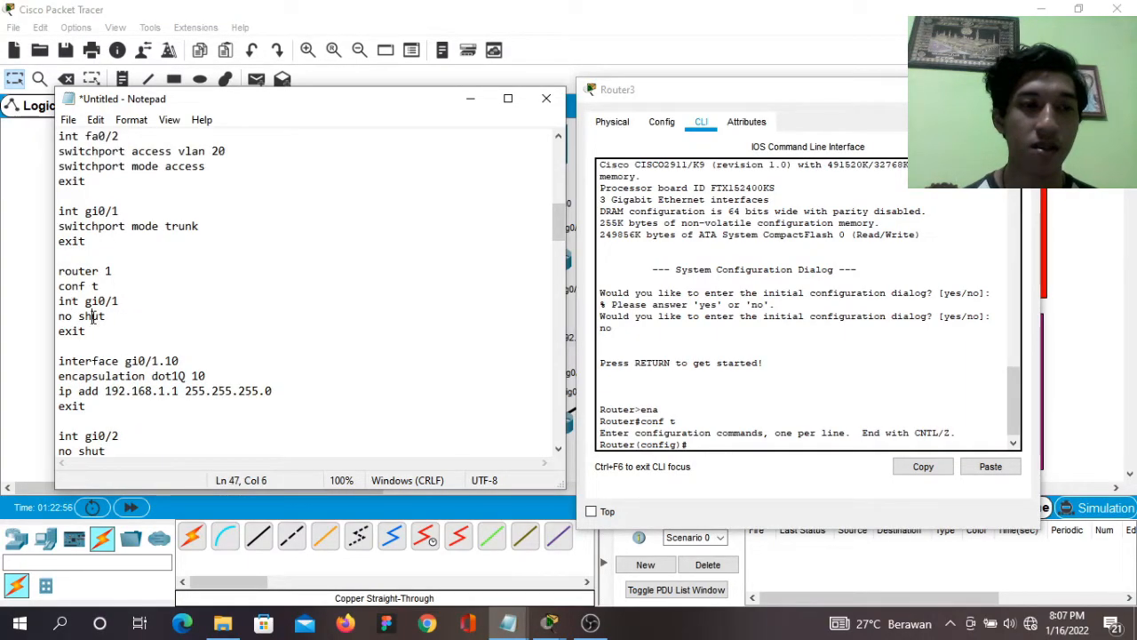
{"action": "left_click", "coordinate": [689, 444]}
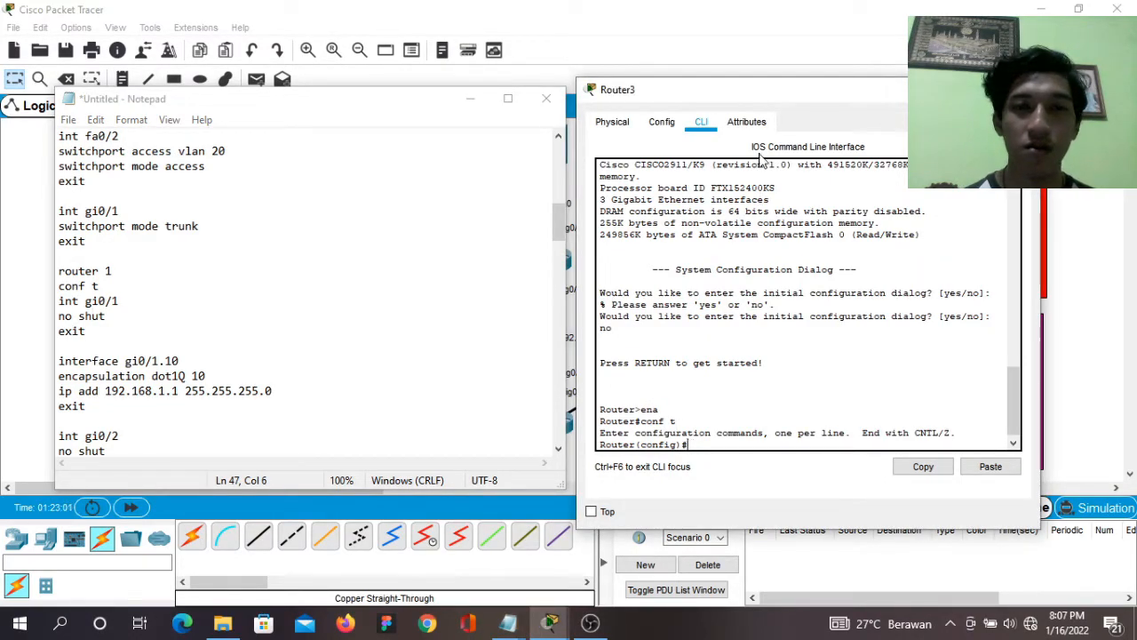
{"action": "left_click_drag", "start_coordinate": [751, 95], "coordinate": [796, 72]}
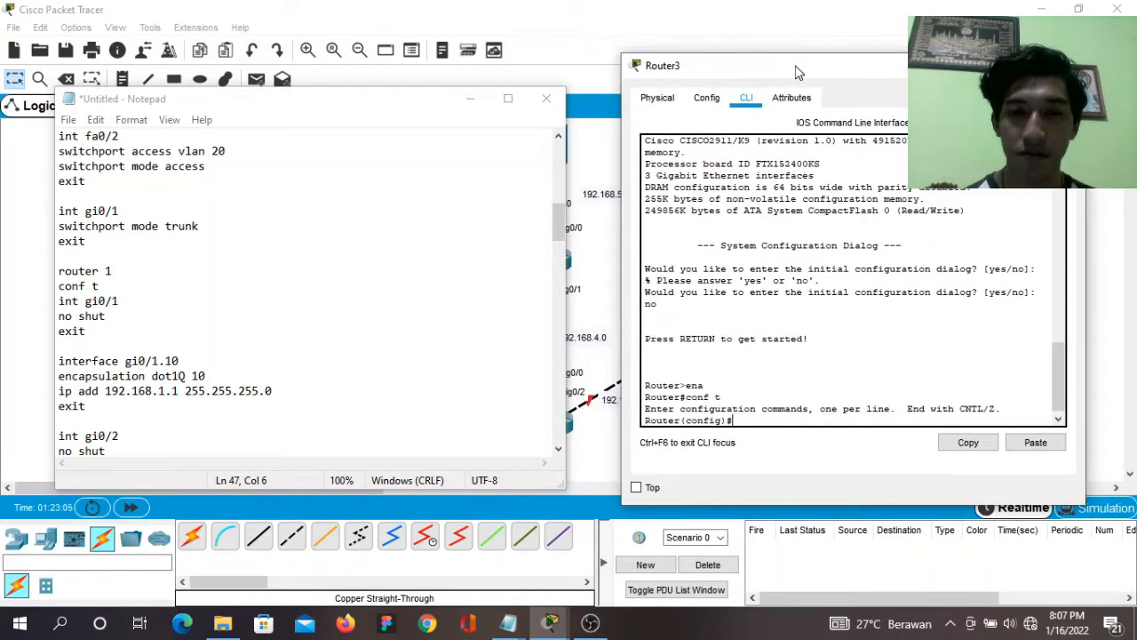
Enable the router's int gi0/1 with no shut and exit interface configuration.
{"action": "type", "text": "nt gi0/1"}
{"action": "key", "text": "Return"}
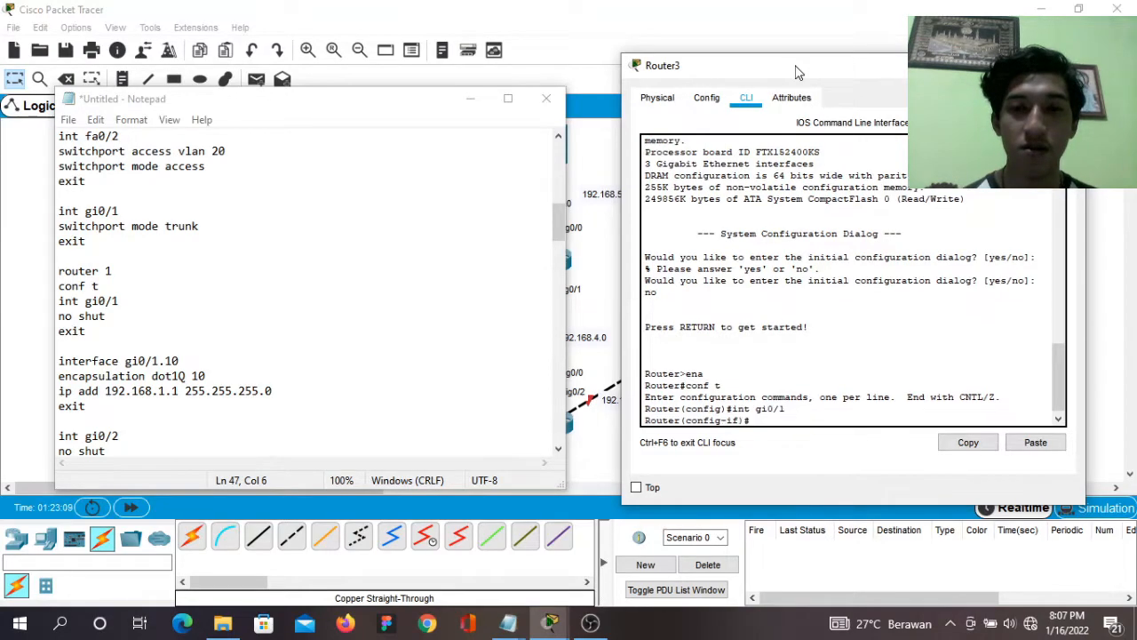
{"action": "type", "text": "no shut"}
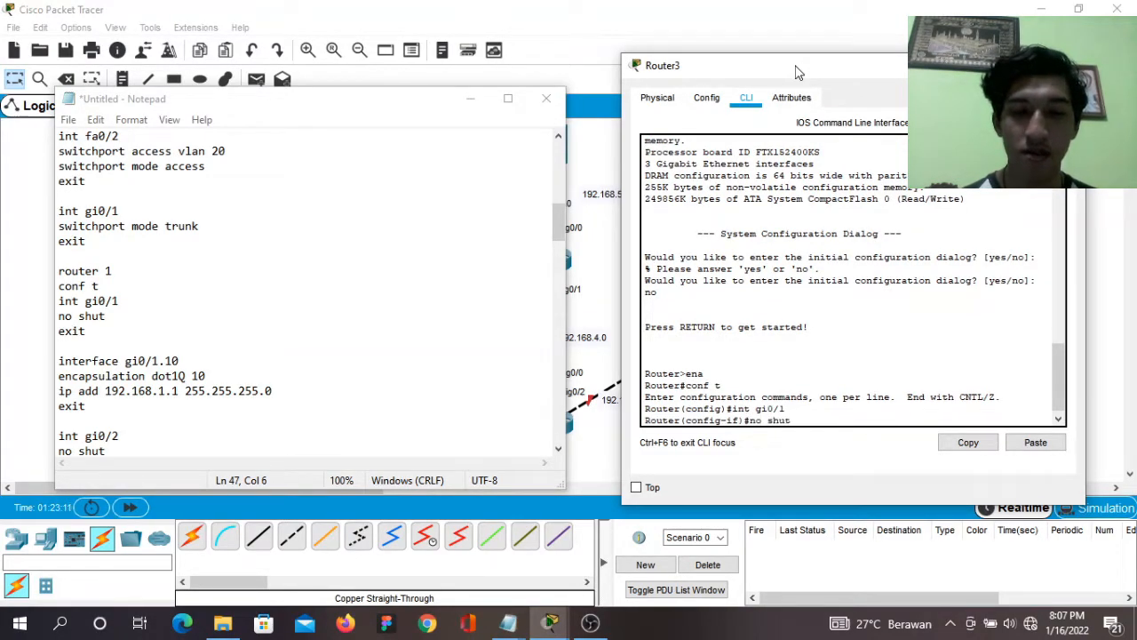
{"action": "key", "text": "Return"}
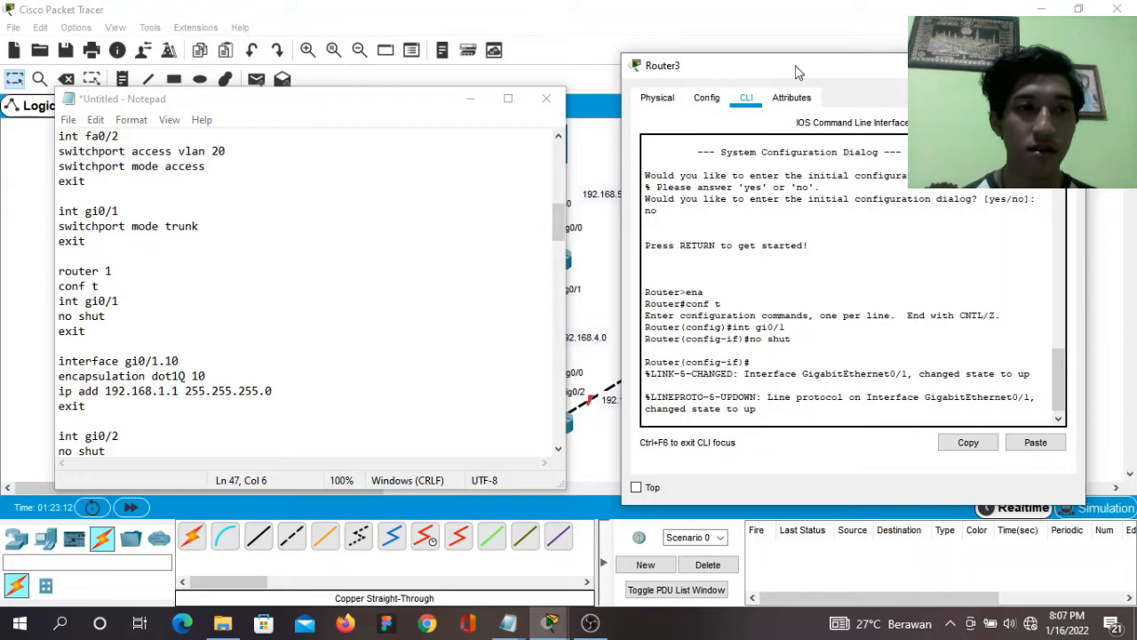
{"action": "key", "text": "Return"}
{"action": "type", "text": "exit"}
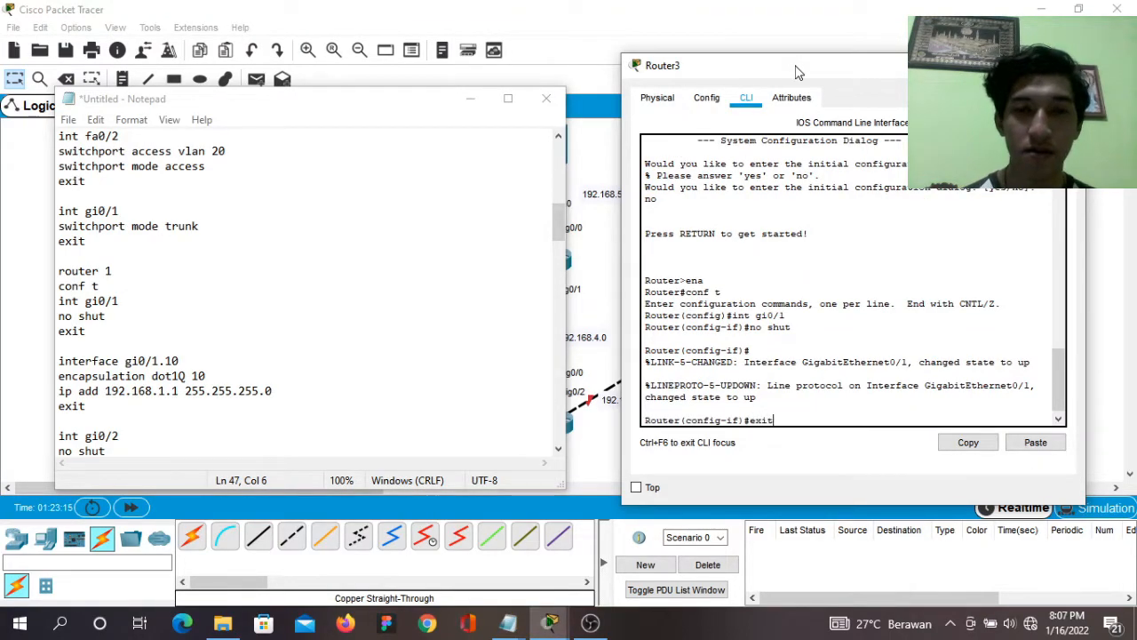
{"action": "key", "text": "Return"}
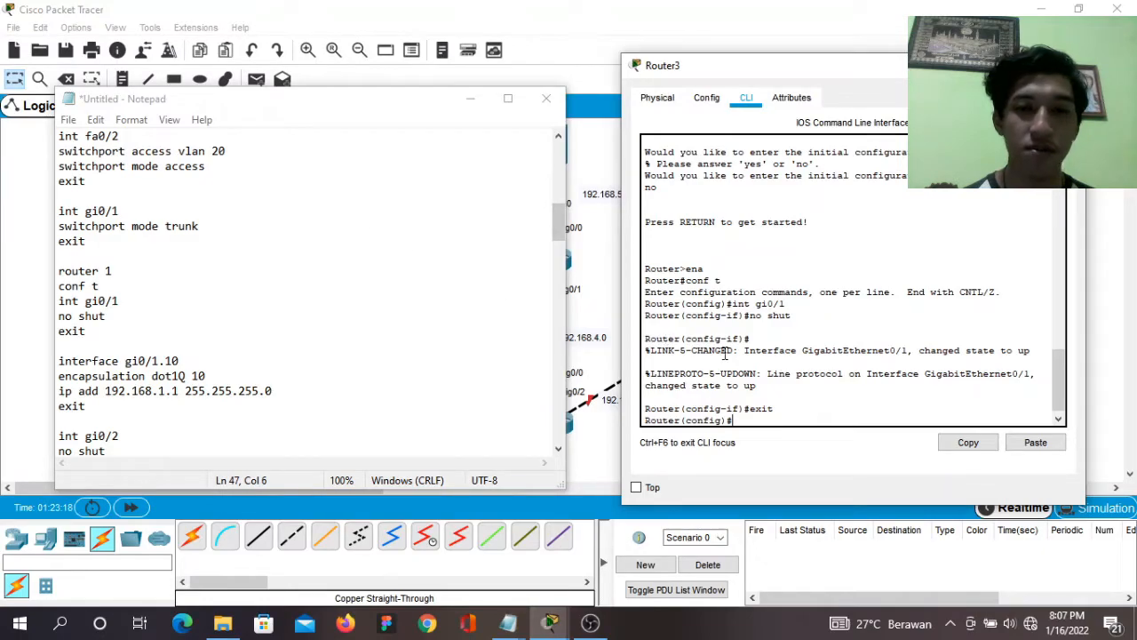
Create subinterface gi0/1.10 on the router and enter its configuration mode.
{"action": "type", "text": "int"}
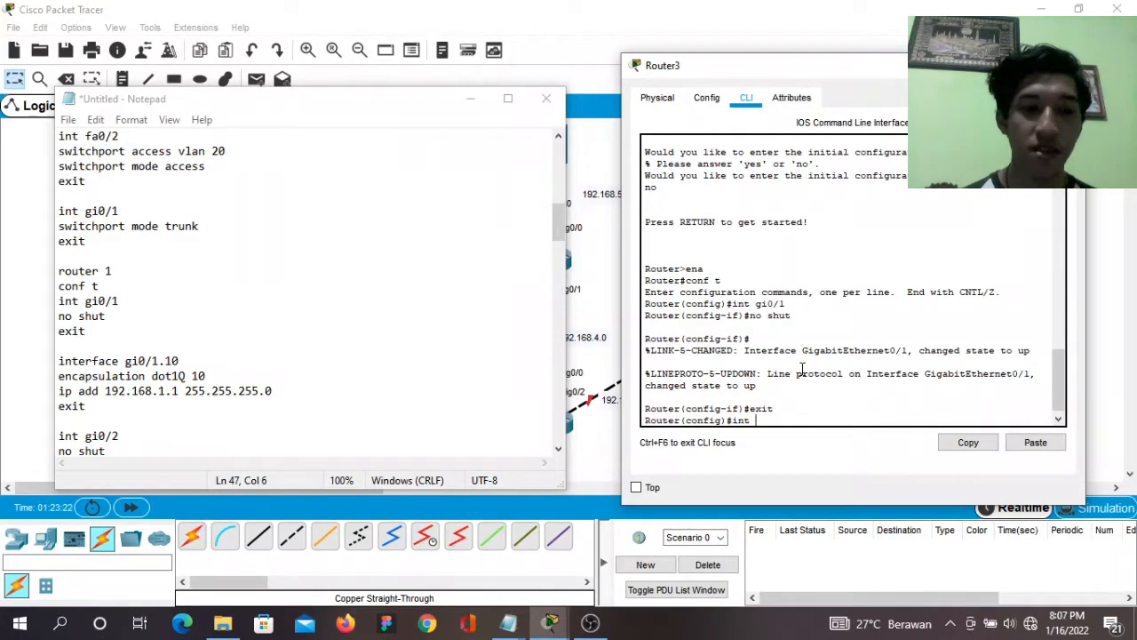
{"action": "type", "text": " gi0"}
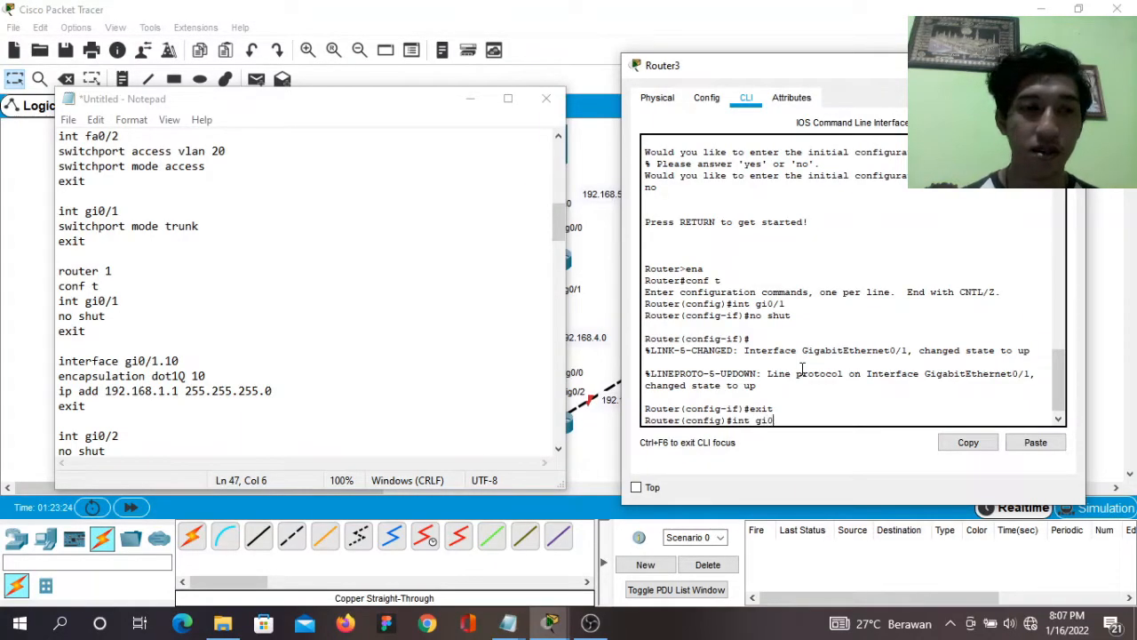
{"action": "type", "text": "/1"}
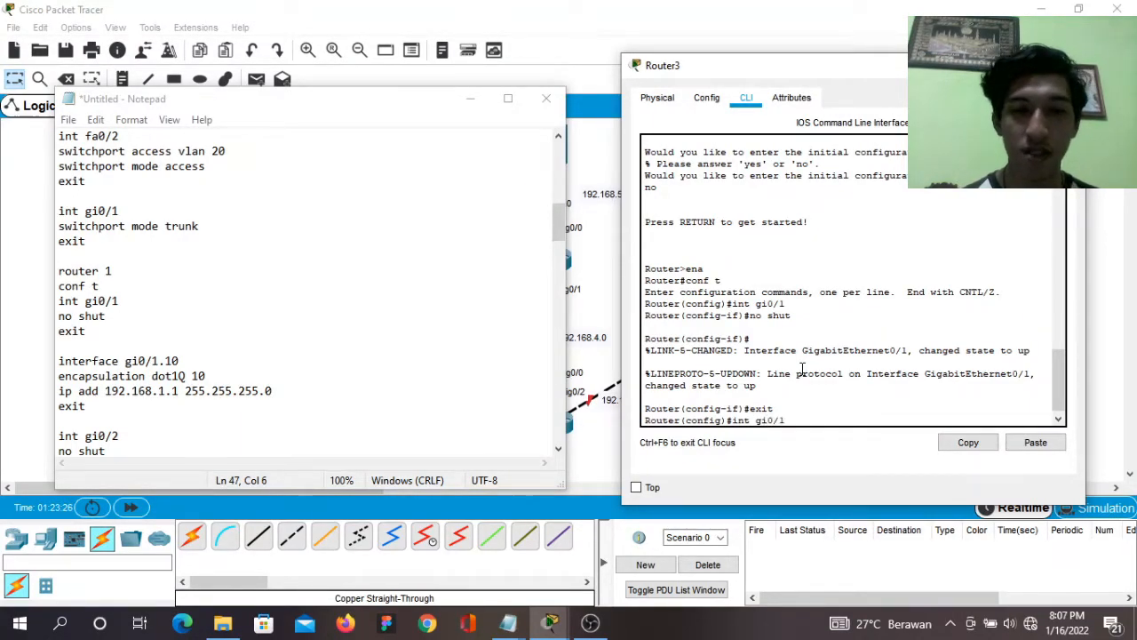
{"action": "type", "text": ".10"}
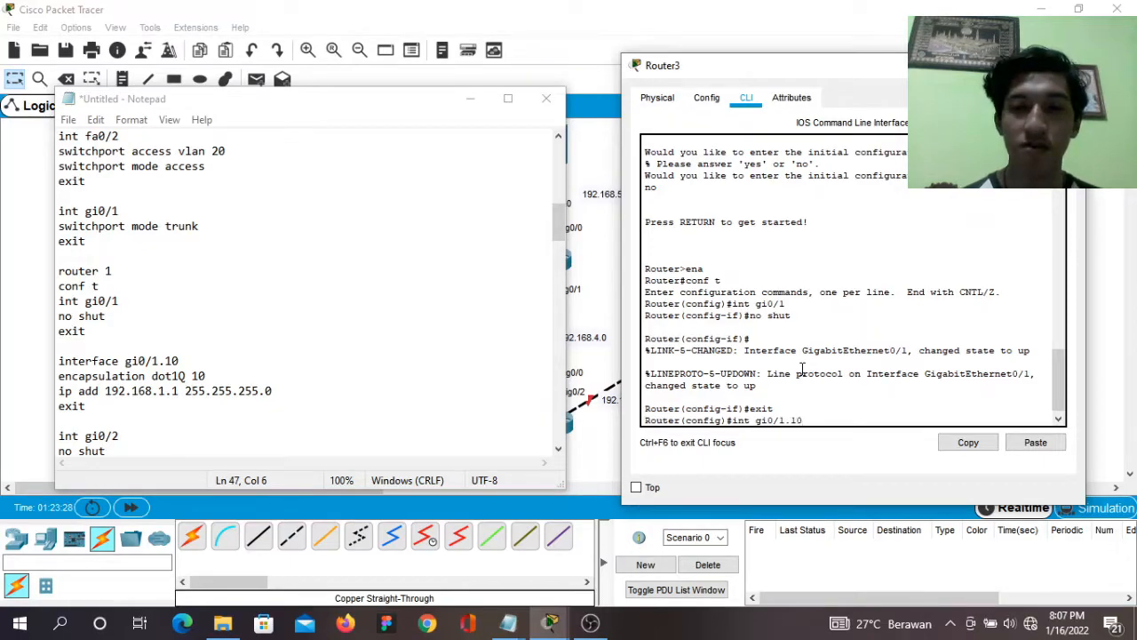
{"action": "key", "text": "Return"}
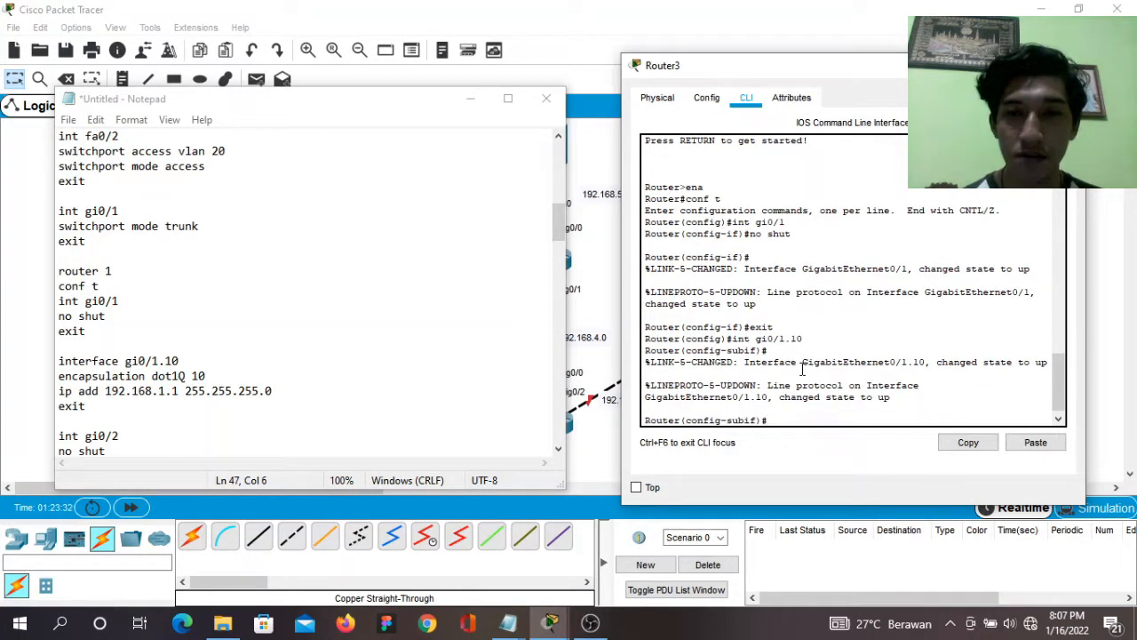
Set the encapsulation of subinterface gi0/1.10 to dot1Q 10.
{"action": "type", "text": "e"}
{"action": "key", "text": "BackSpace"}
{"action": "type", "text": "n"}
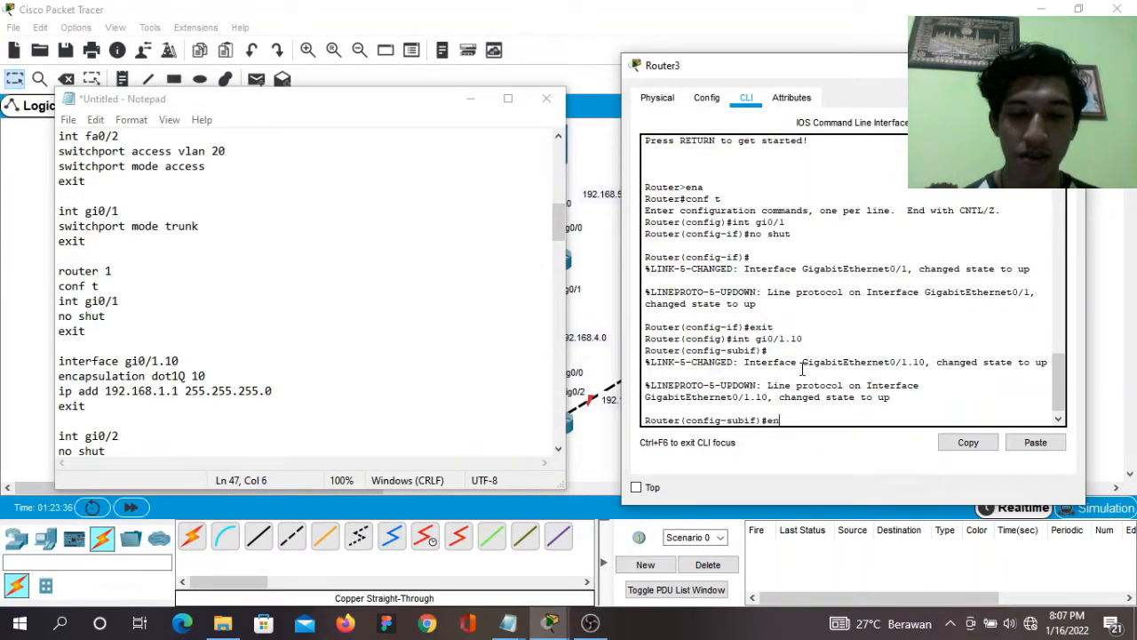
{"action": "type", "text": "ca"}
{"action": "key", "text": "Tab"}
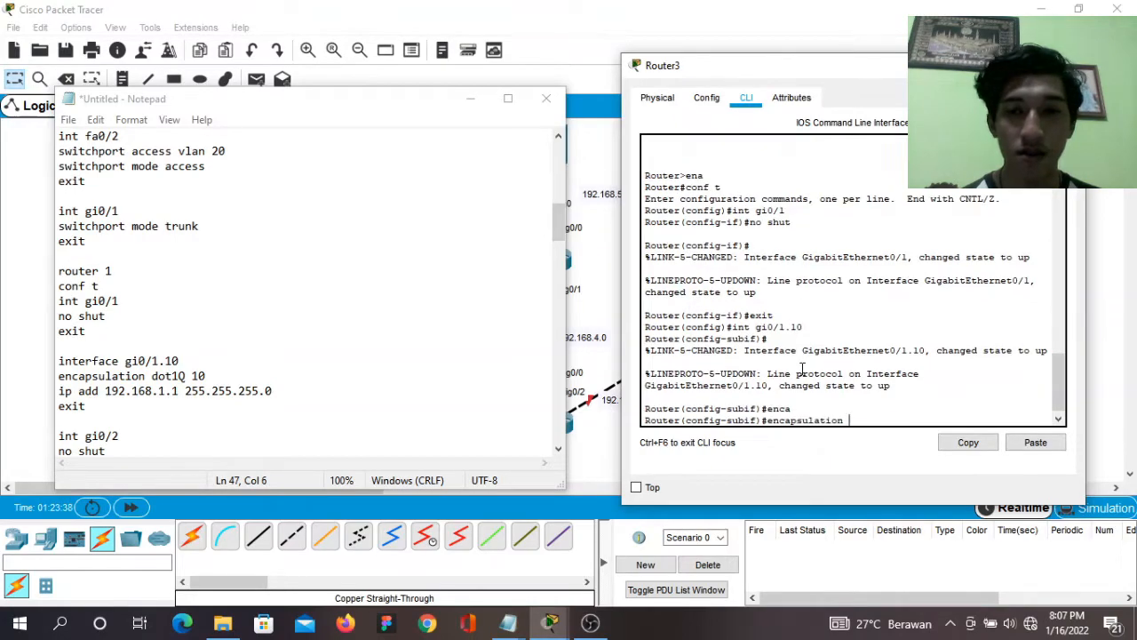
{"action": "type", "text": "dot"}
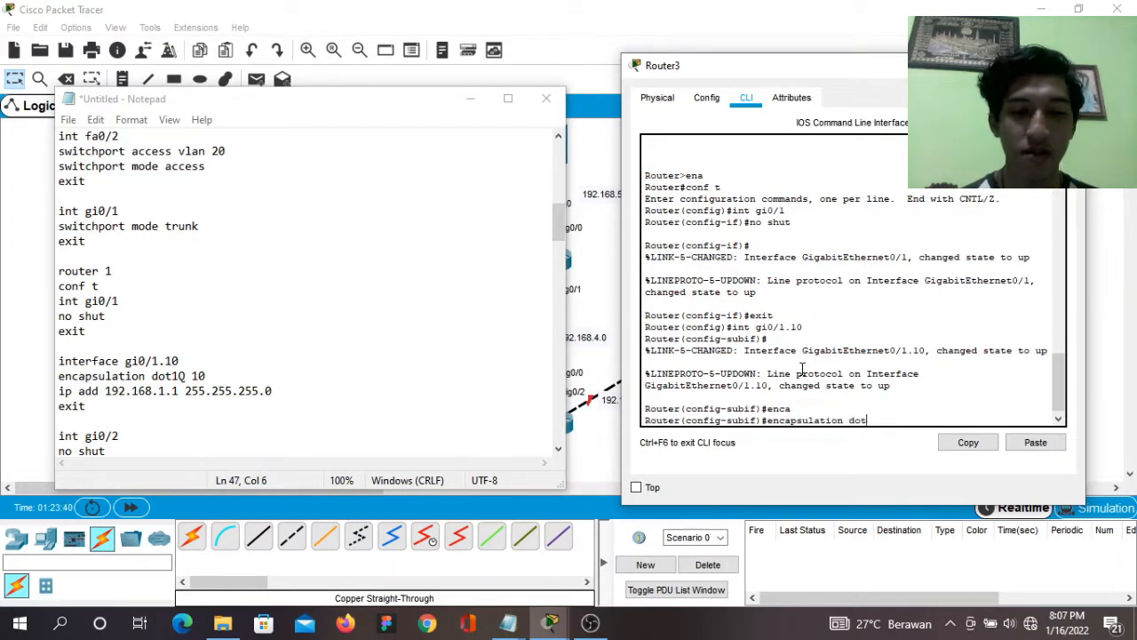
{"action": "key", "text": "Tab"}
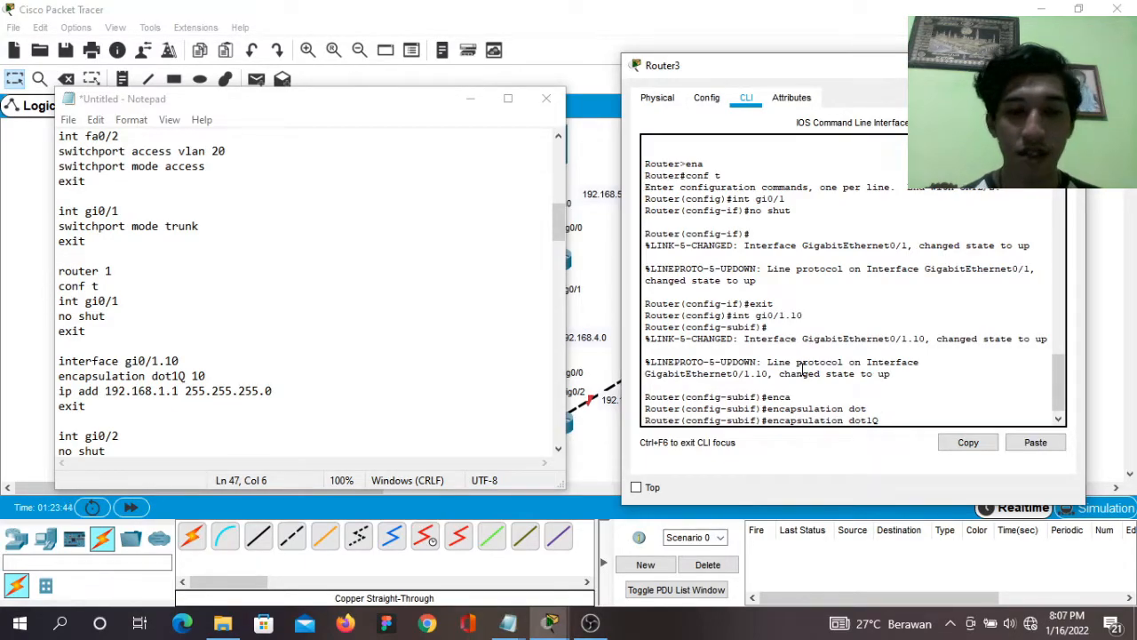
{"action": "key", "text": "Return"}
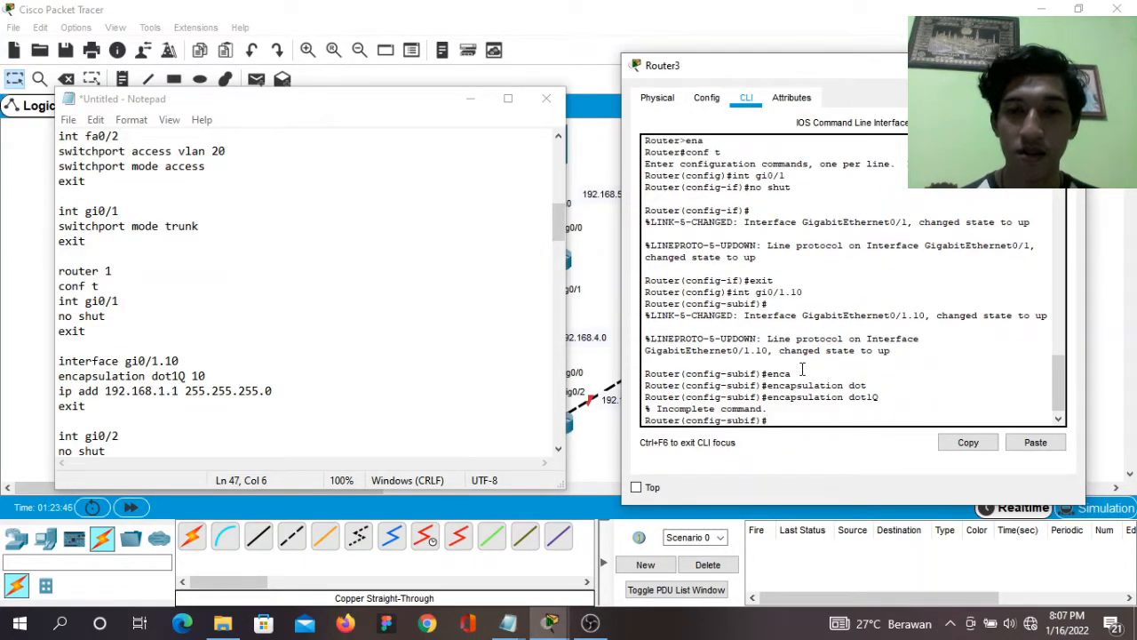
{"action": "key", "text": "Up"}
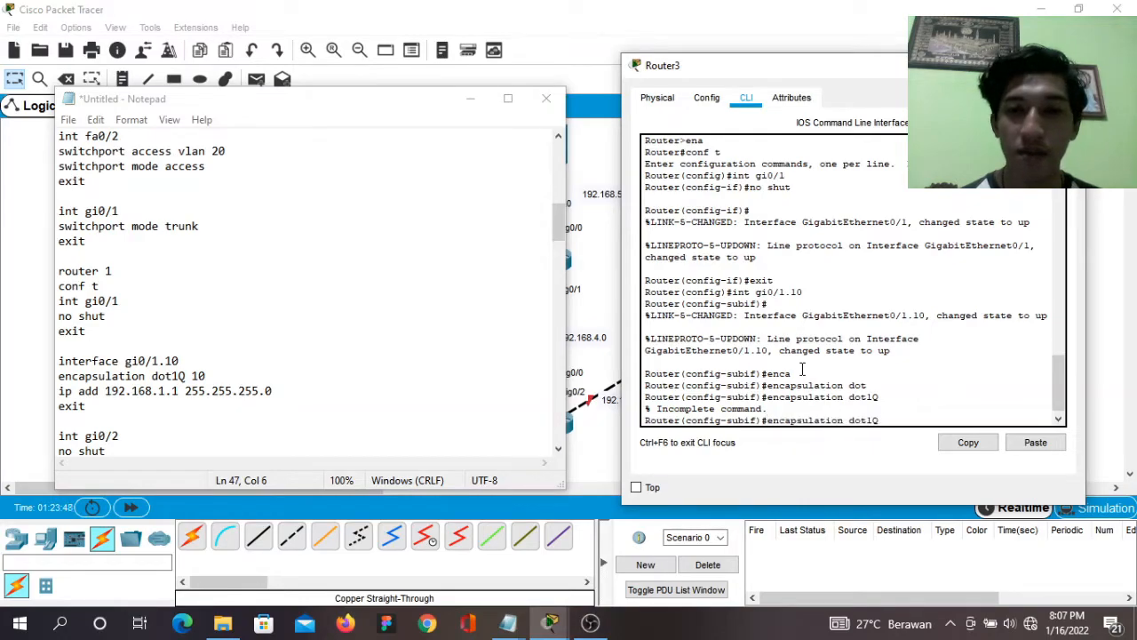
{"action": "type", "text": "10"}
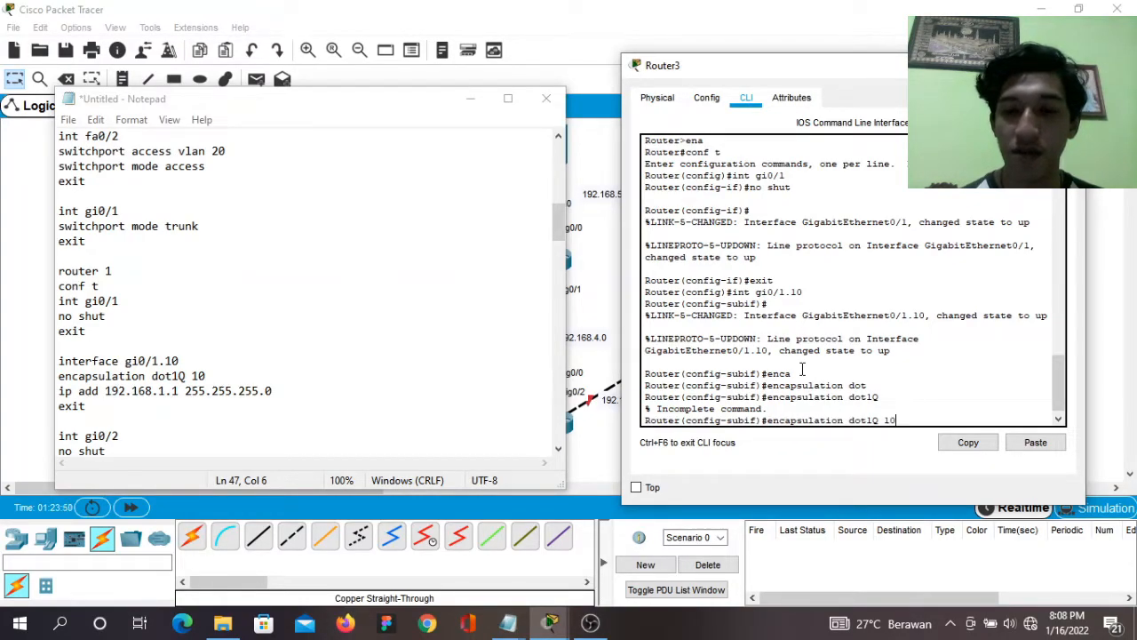
{"action": "key", "text": "Return"}
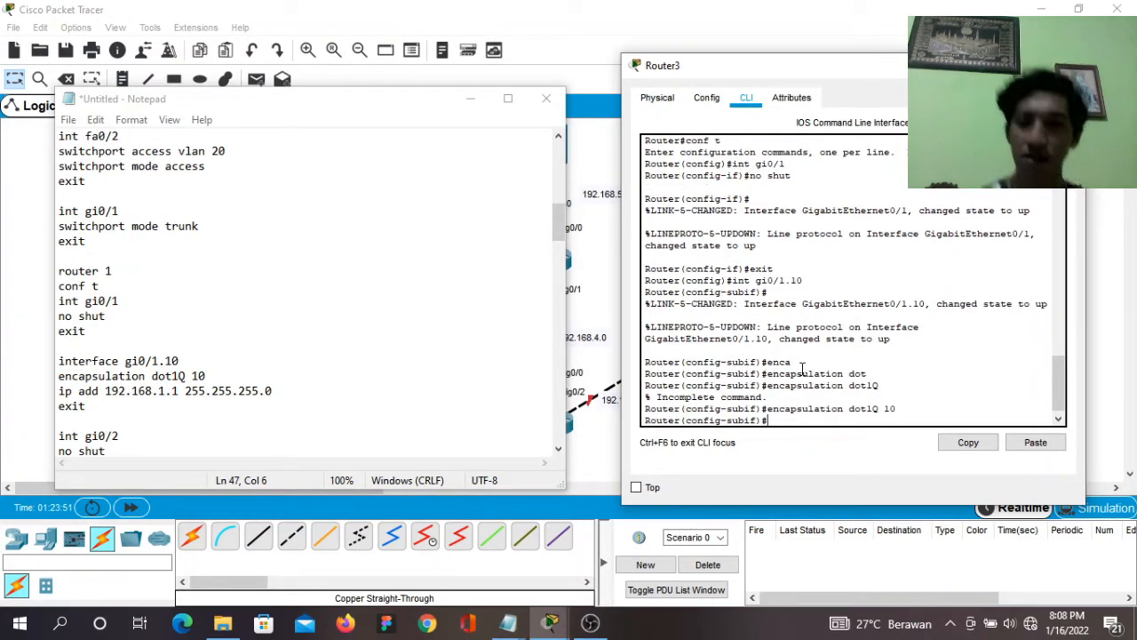
Assign IP address 192.168.1.1 with mask 255.255.255.0 to subinterface gi0/1.10 and exit its configuration mode.
{"action": "type", "text": "ip add "}
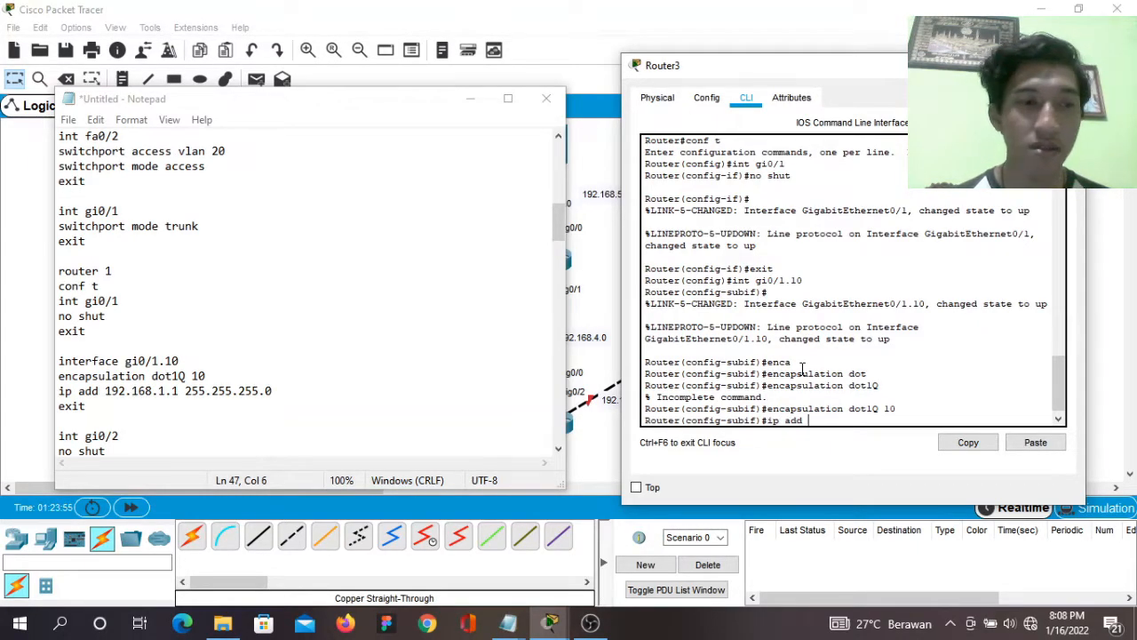
{"action": "type", "text": "192.168.1.1"}
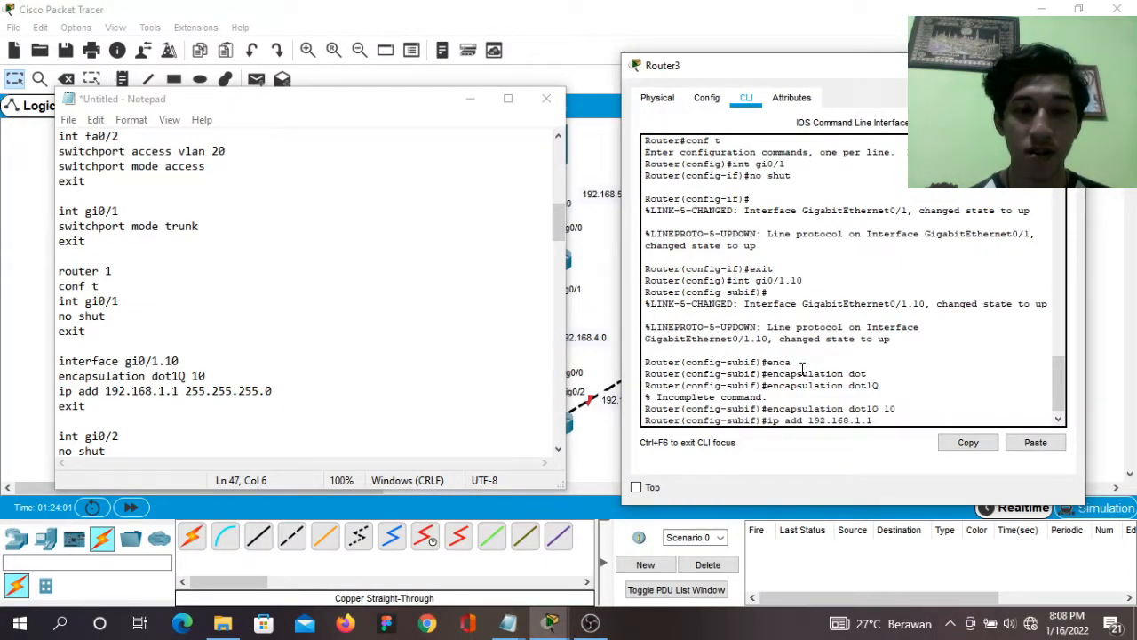
{"action": "type", "text": " 255.2"}
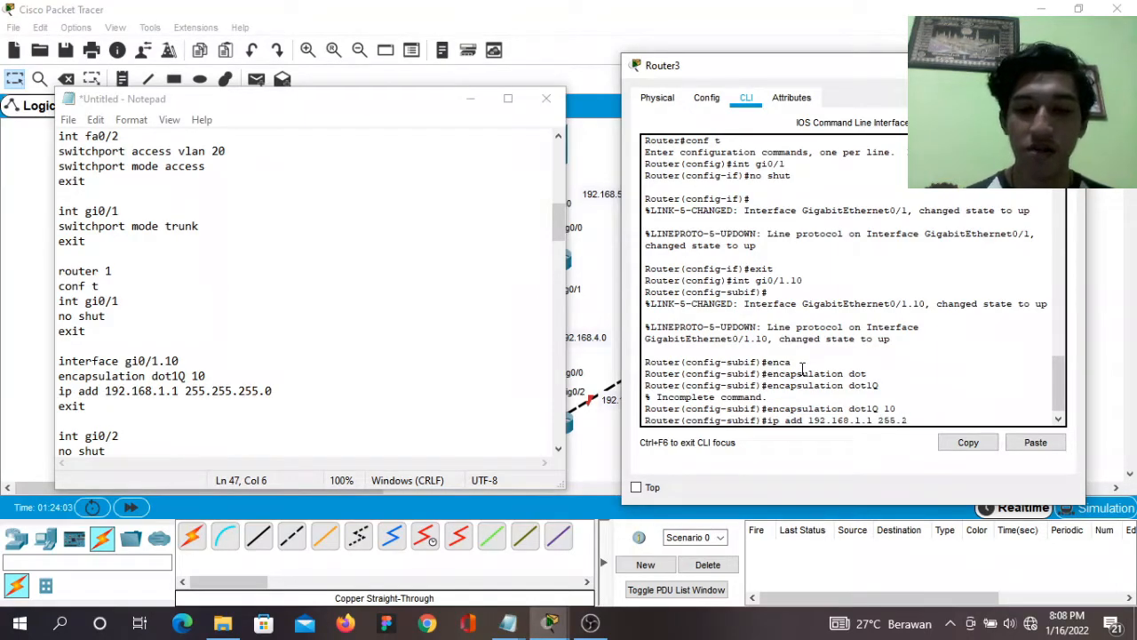
{"action": "type", "text": "55.255.0"}
{"action": "key", "text": "Return"}
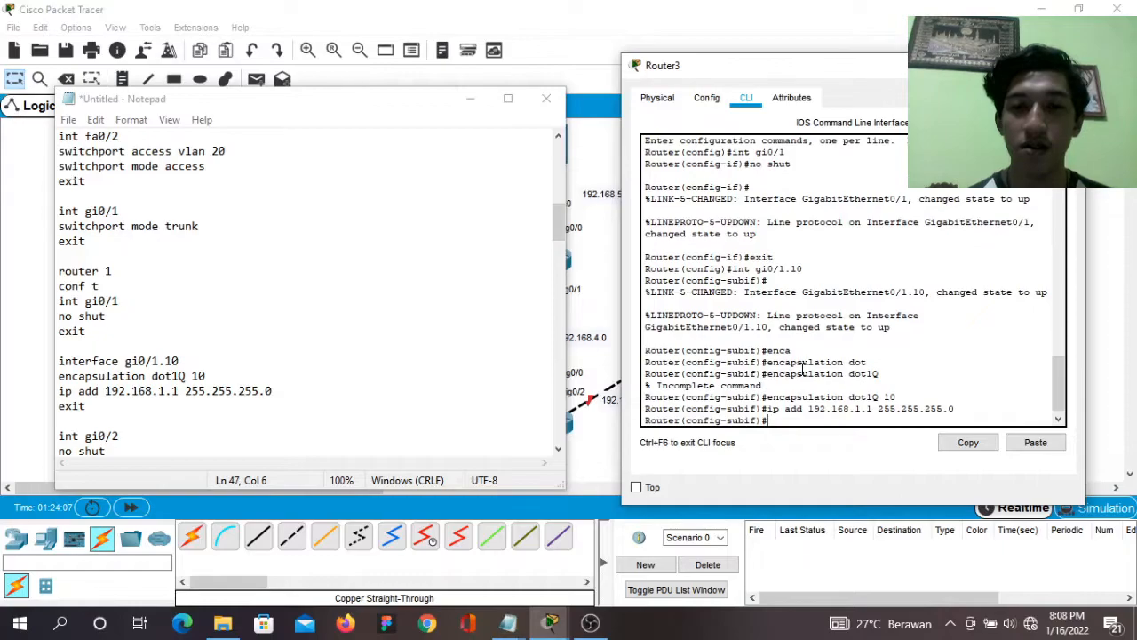
{"action": "type", "text": "e"}
{"action": "type", "text": "xir"}
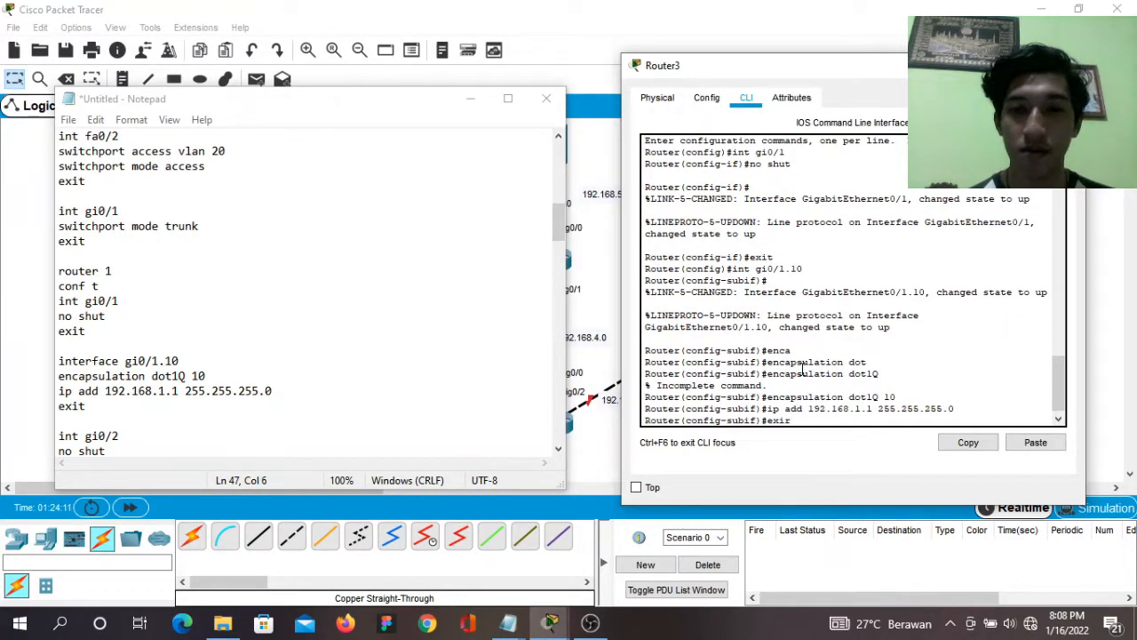
{"action": "key", "text": "Return"}
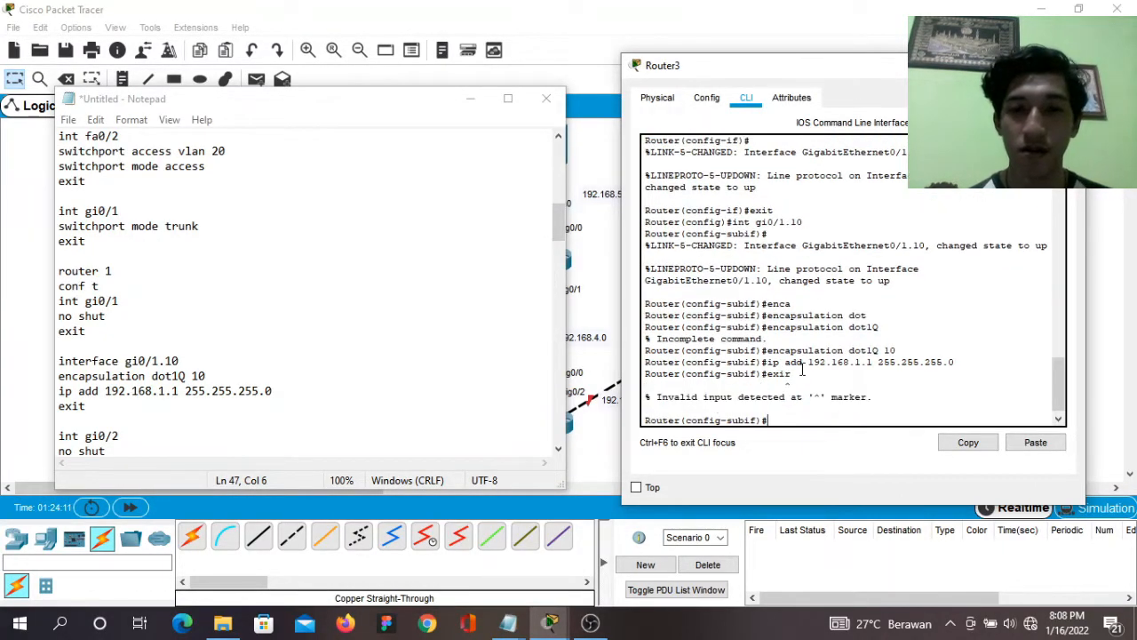
{"action": "type", "text": "exi"}
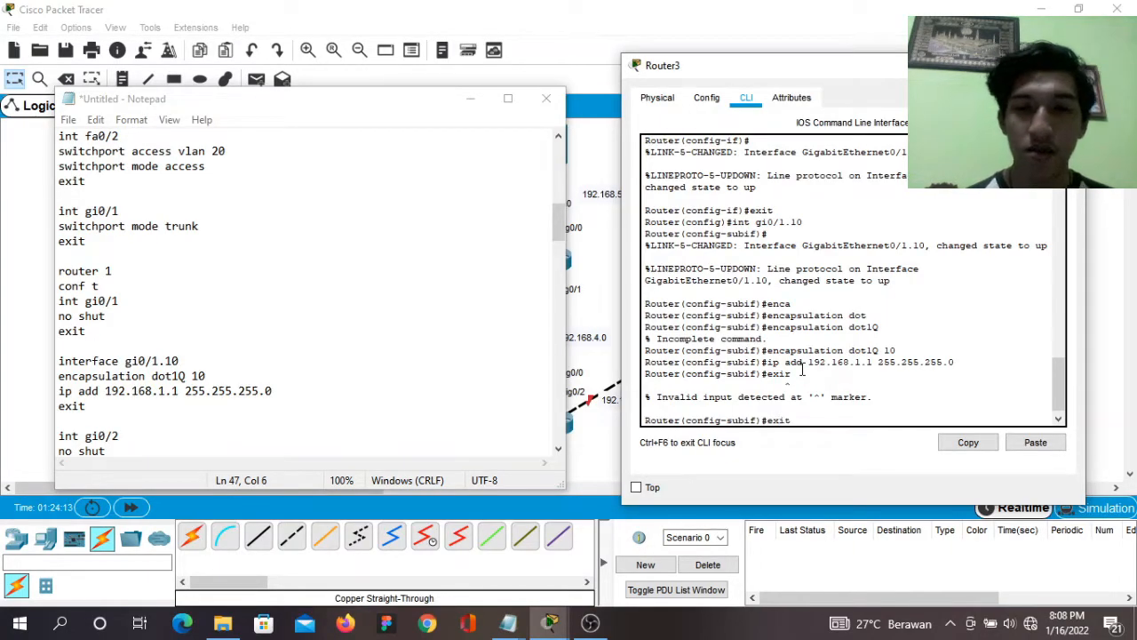
{"action": "type", "text": "t"}
{"action": "key", "text": "Return"}
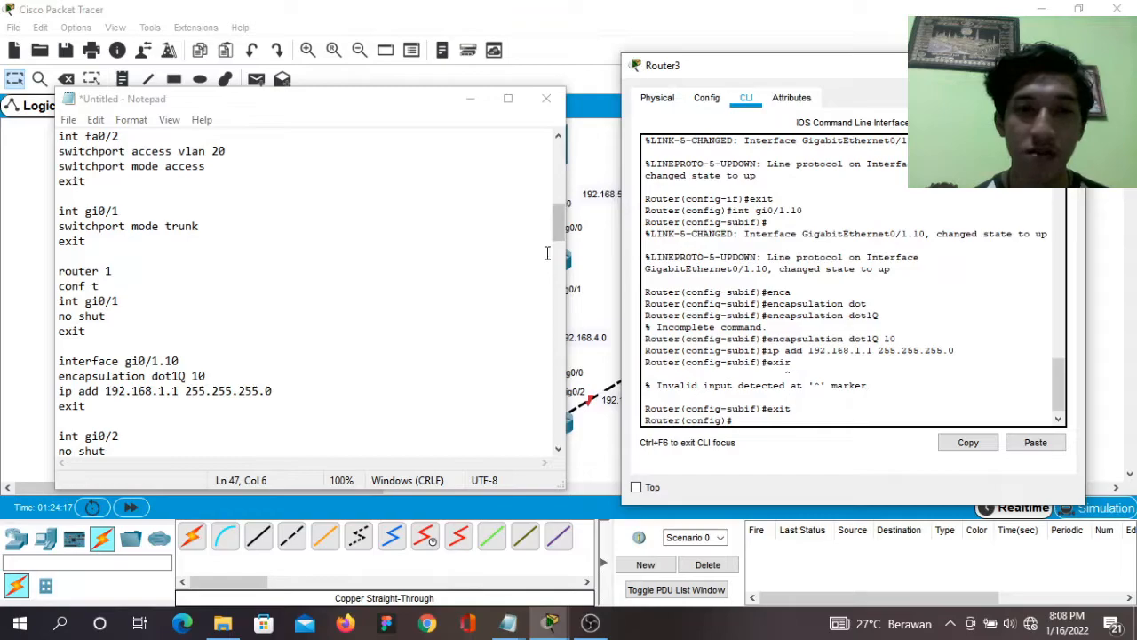
Enable the router's int gi0/2 with no shut, following the notes, and exit interface configuration.
{"action": "left_click_drag", "start_coordinate": [563, 230], "coordinate": [561, 245]}
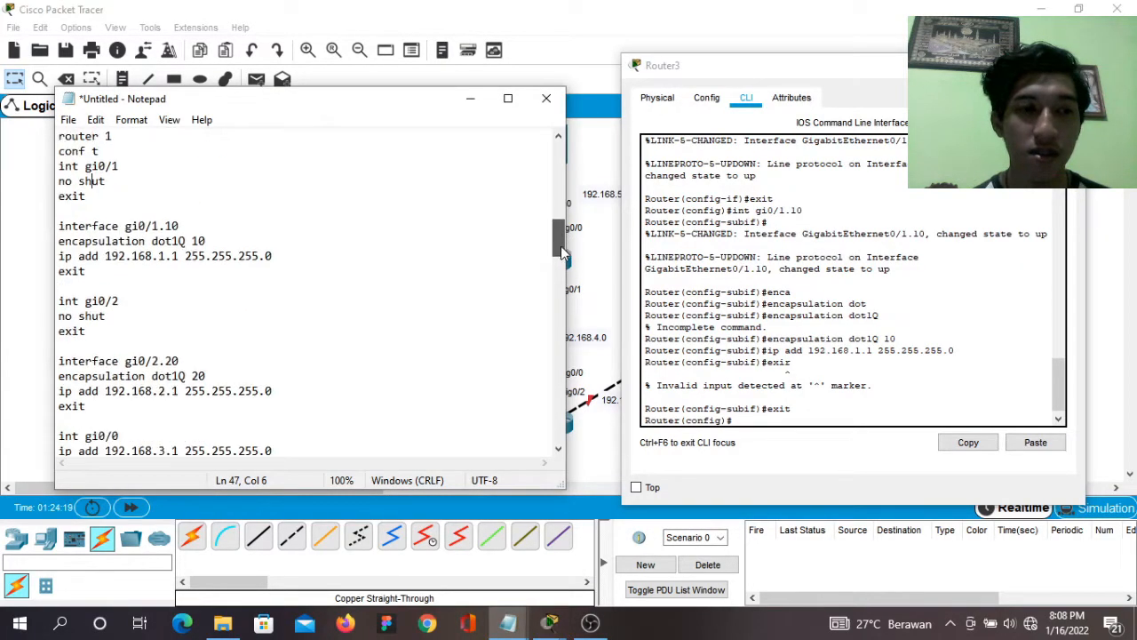
{"action": "left_click", "coordinate": [743, 423]}
{"action": "type", "text": "int gi0/2"}
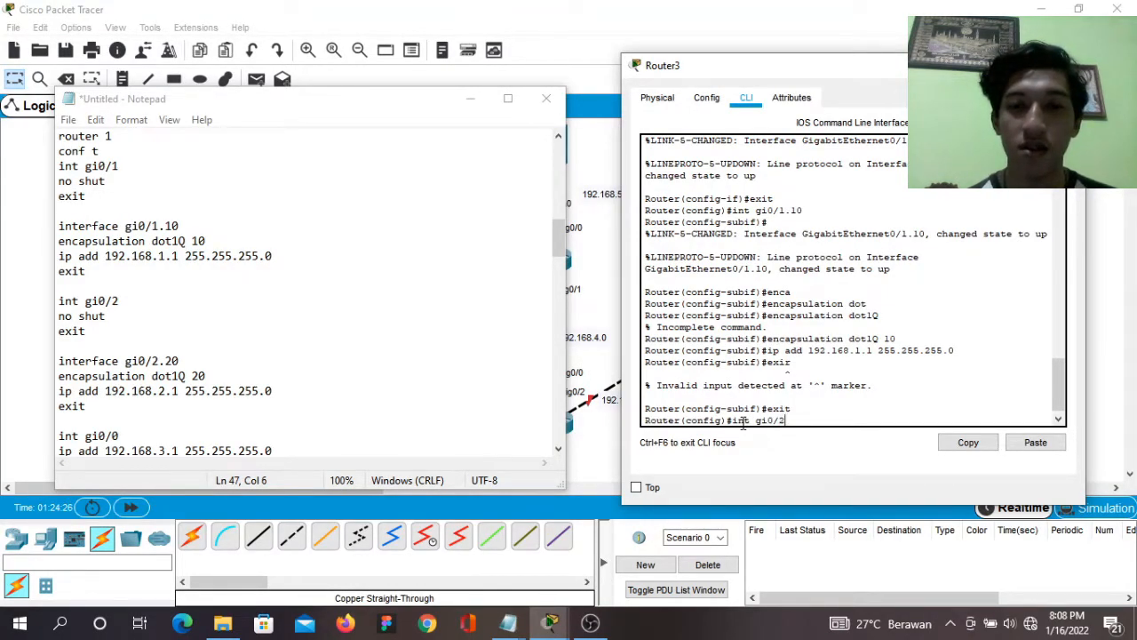
{"action": "key", "text": "Return"}
{"action": "type", "text": "no shut"}
{"action": "key", "text": "Return"}
{"action": "key", "text": "Return"}
{"action": "type", "text": "exit"}
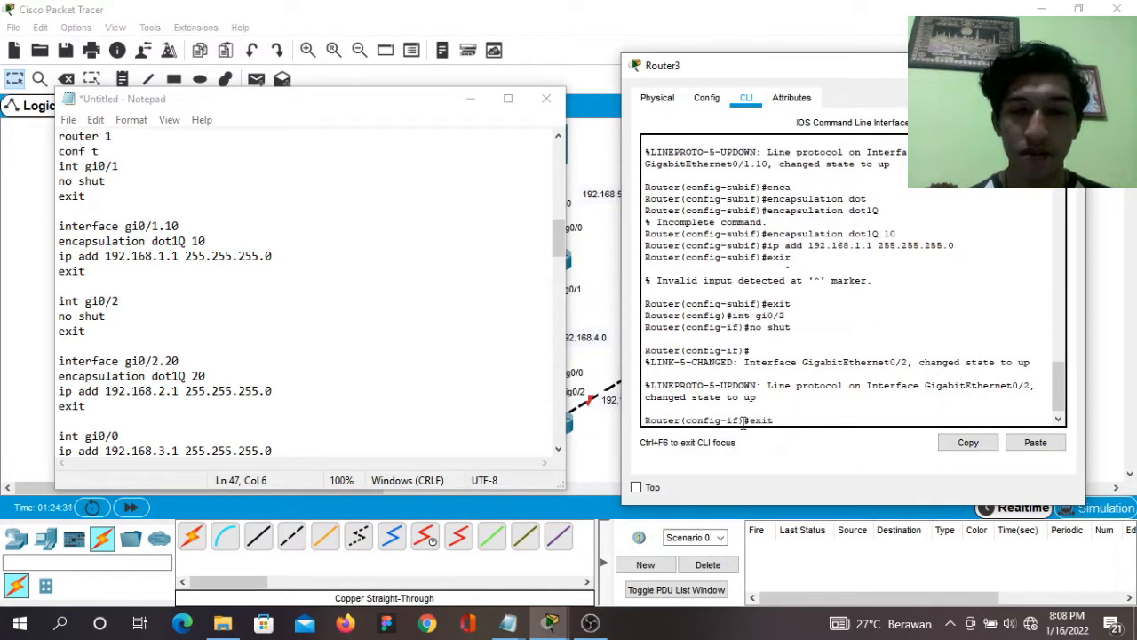
{"action": "key", "text": "Return"}
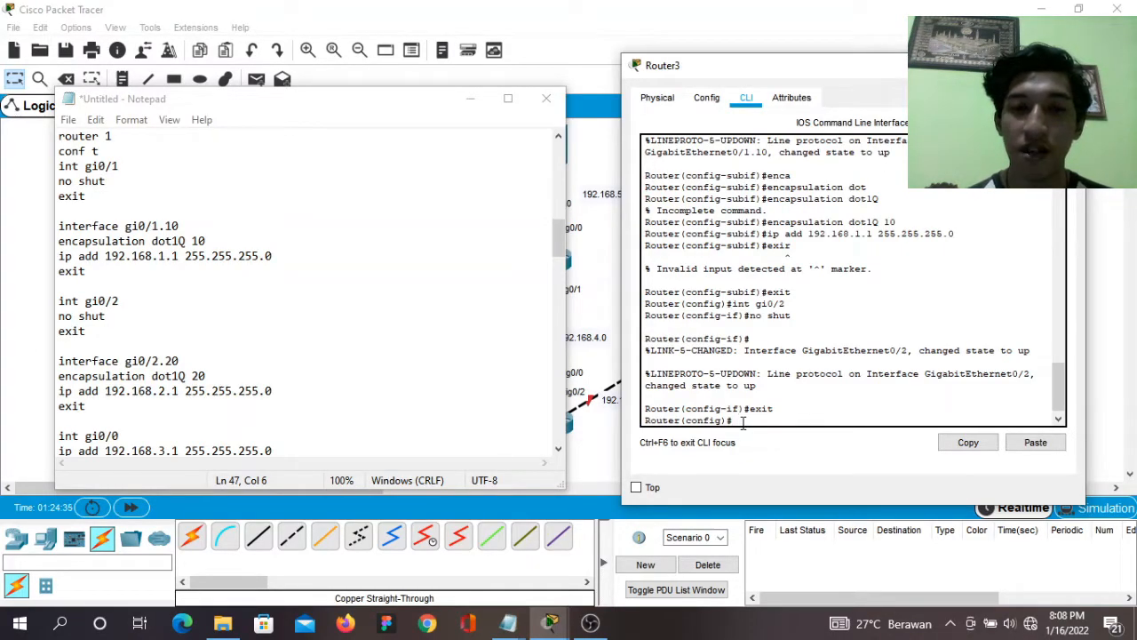
Create subinterface gi0/2.20 on the router and enter its configuration mode.
{"action": "type", "text": "in"}
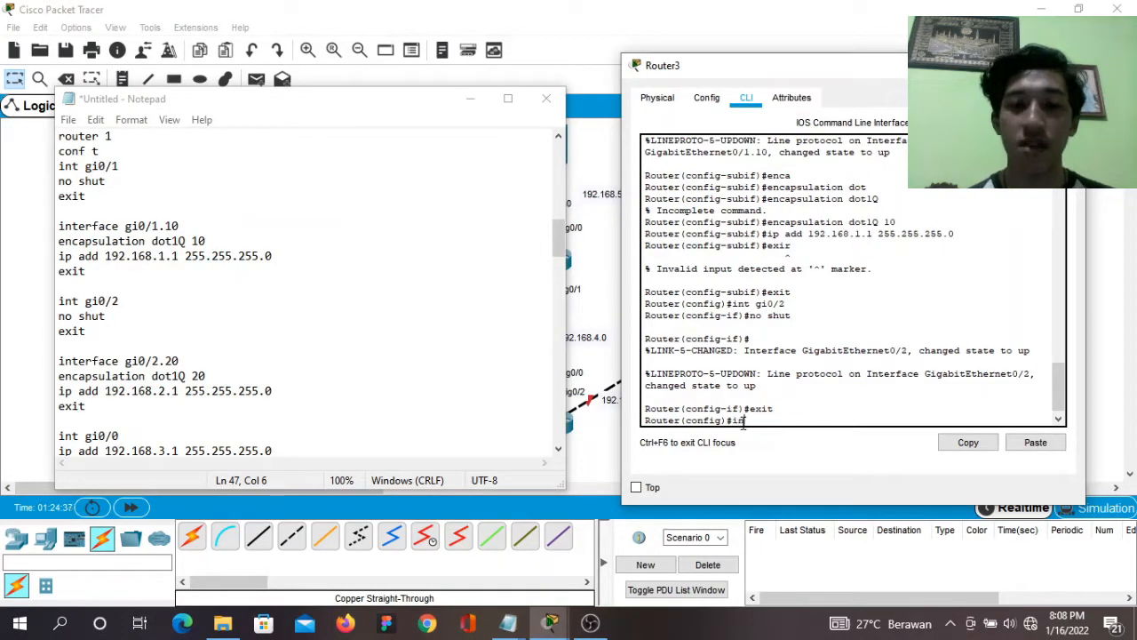
{"action": "type", "text": "t gi0"}
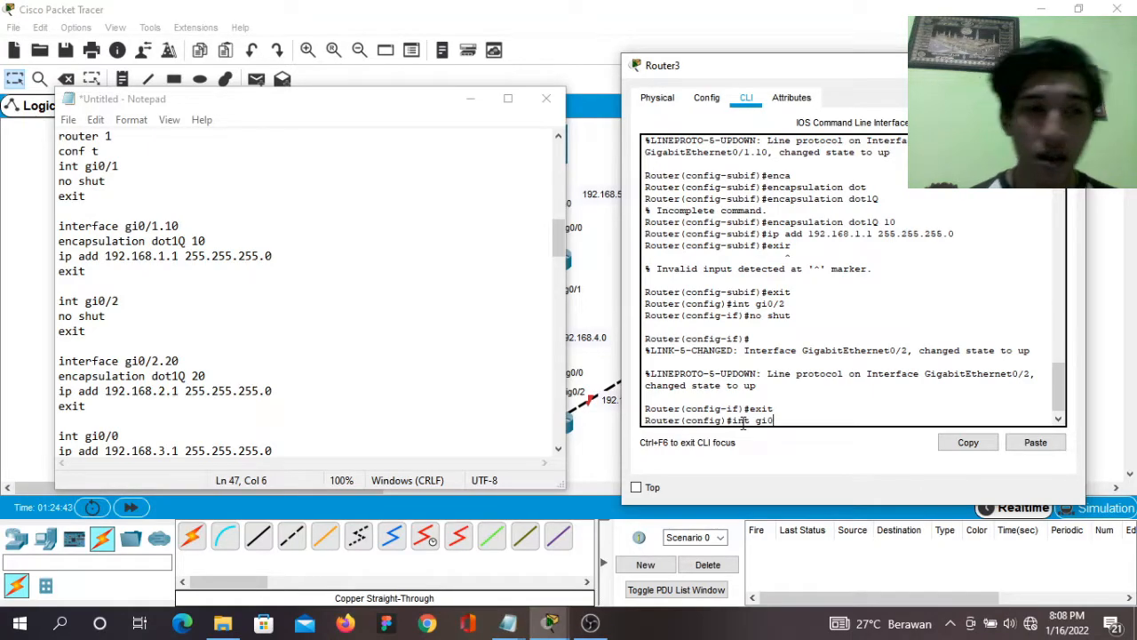
{"action": "type", "text": "/2"}
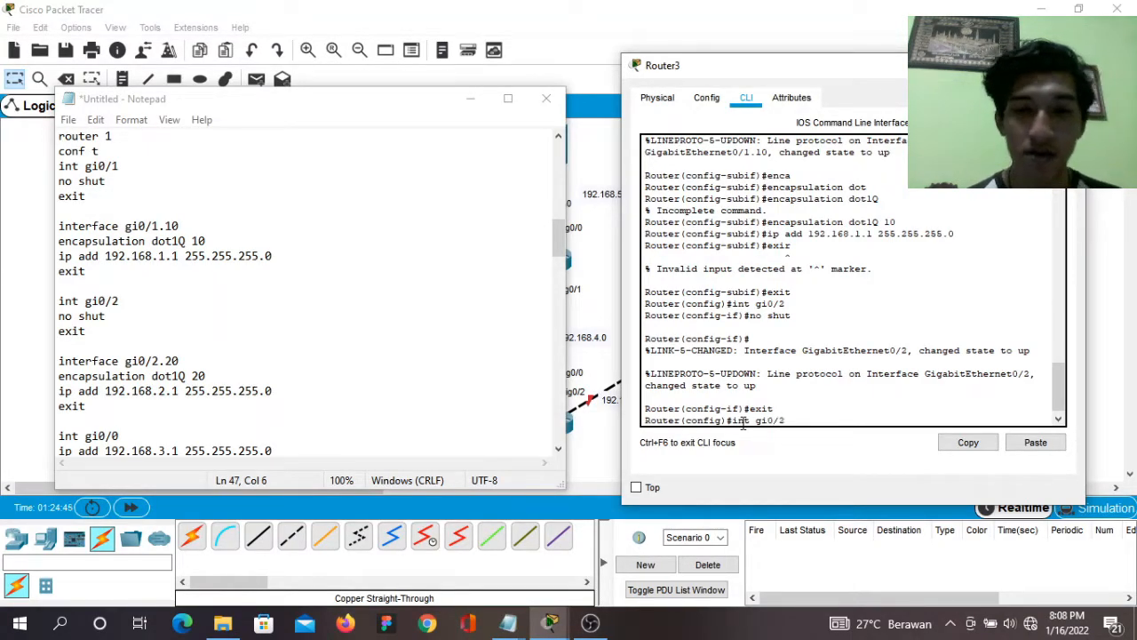
{"action": "type", "text": ".2"}
{"action": "key", "text": "Return"}
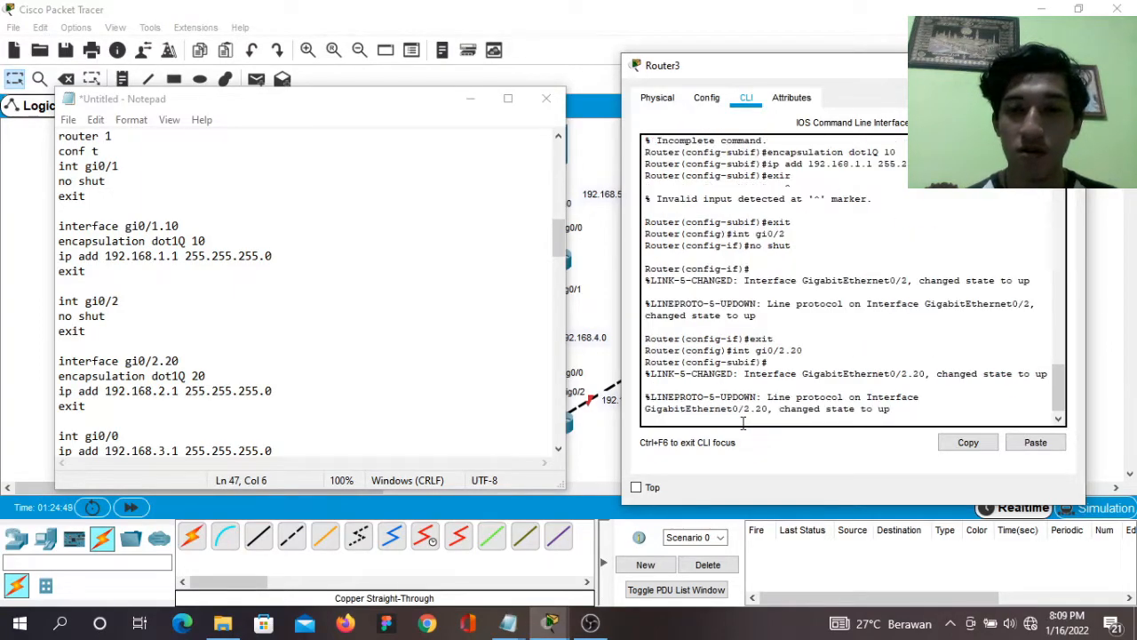
Set the encapsulation of subinterface gi0/2.20 to dot1Q 20.
{"action": "type", "text": "er(config-subif)#enc"}
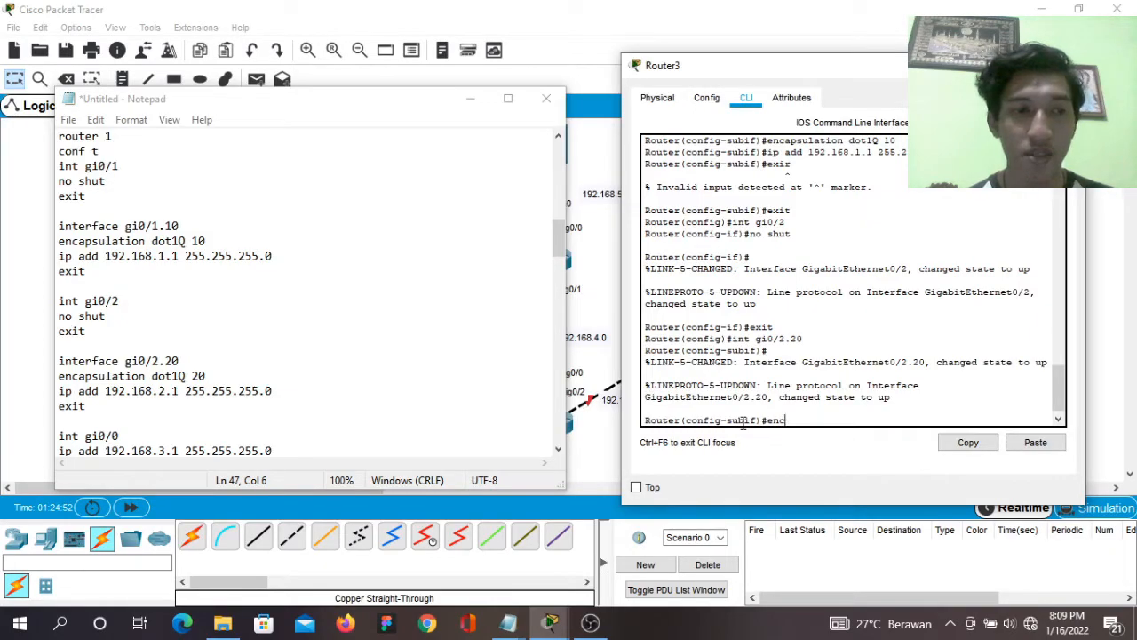
{"action": "key", "text": "Tab"}
{"action": "type", "text": "dot"}
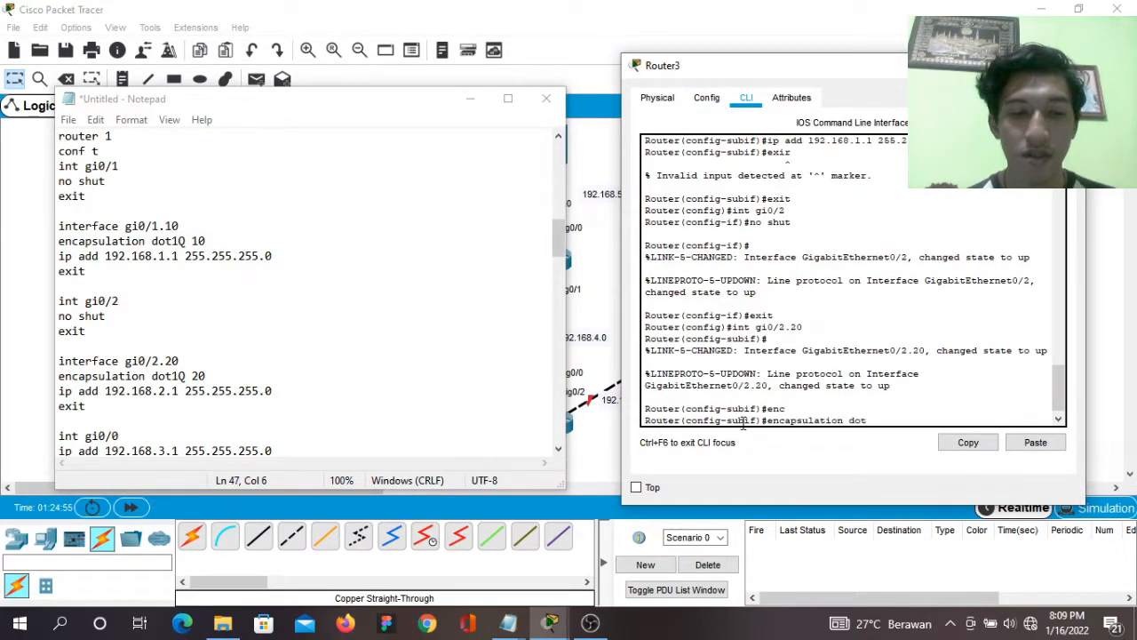
{"action": "key", "text": "Tab"}
{"action": "type", "text": "20"}
{"action": "key", "text": "Return"}
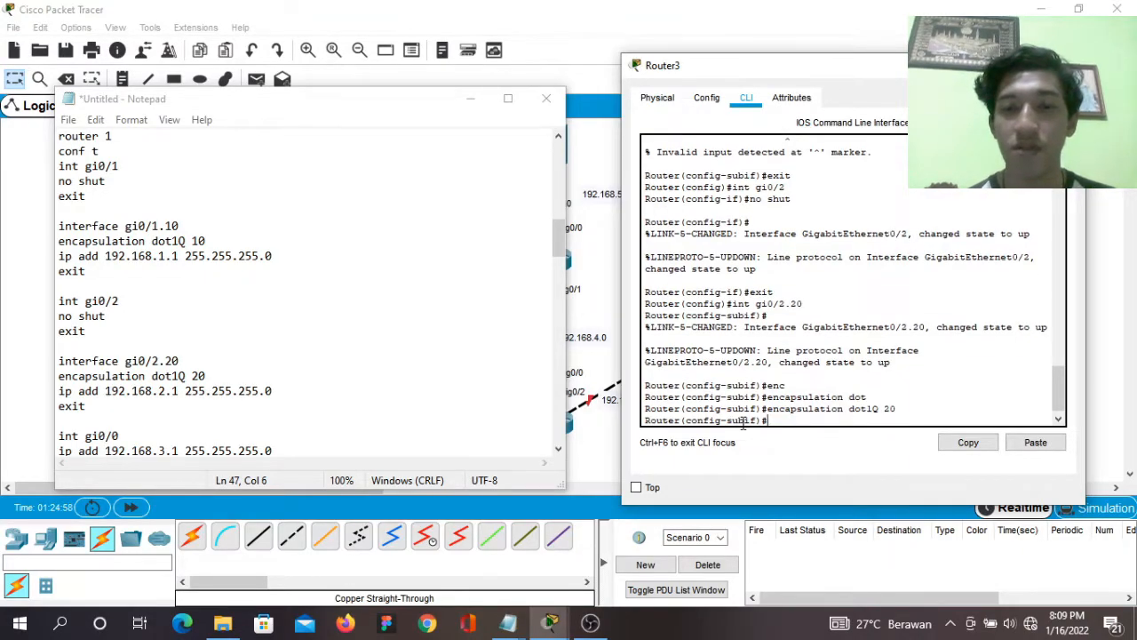
Assign IP address 192.168.2.1 with mask 255.255.255.0 to subinterface gi0/2.20 and exit its configuration mode.
{"action": "type", "text": "ip add"}
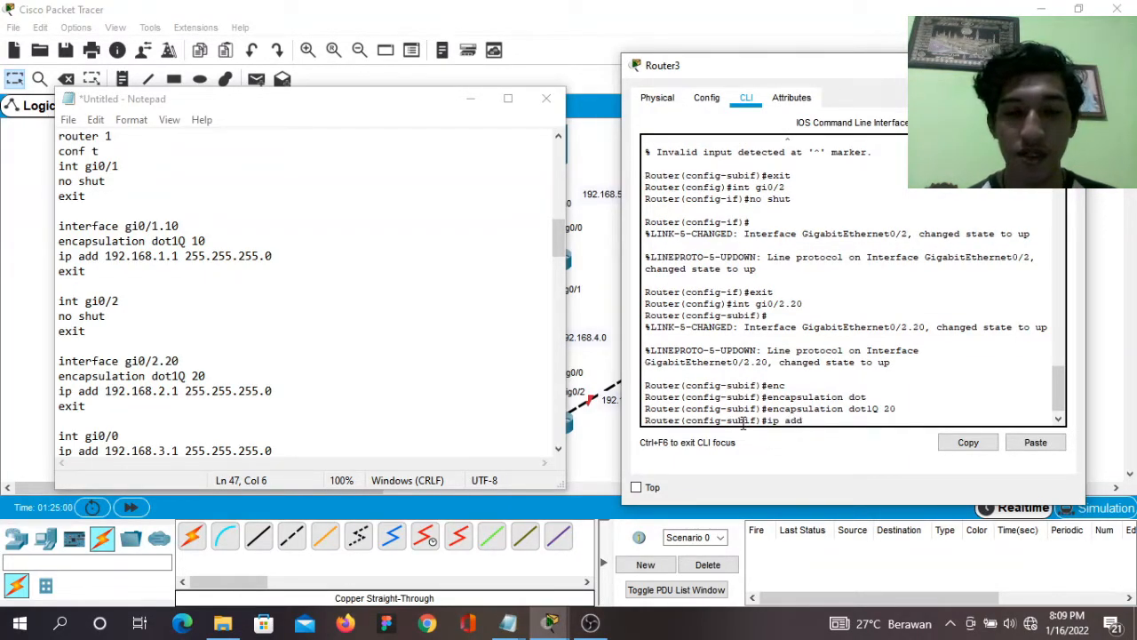
{"action": "type", "text": " 192.168."}
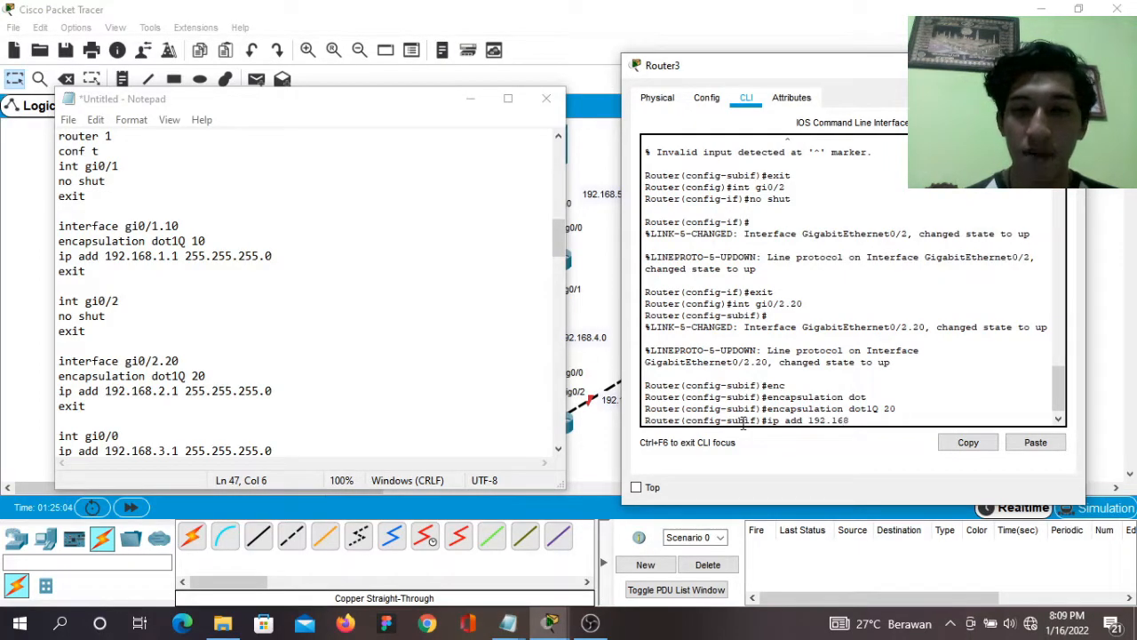
{"action": "type", "text": "2.1"}
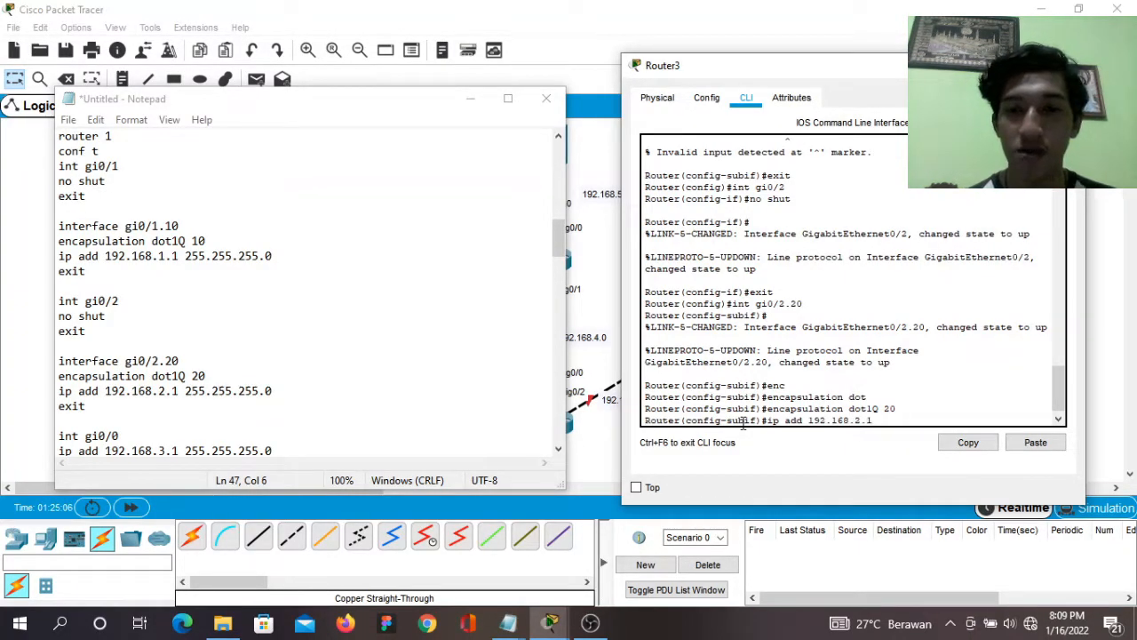
{"action": "type", "text": " 2555"}
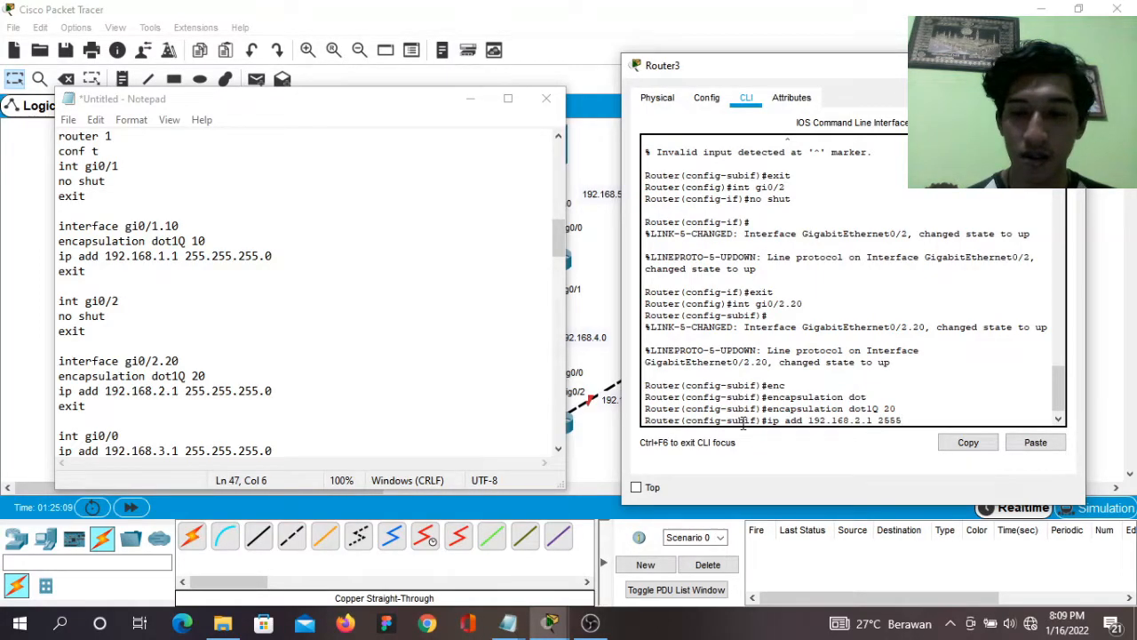
{"action": "key", "text": "BackSpace"}
{"action": "type", "text": "."}
{"action": "type", "text": "255.2"}
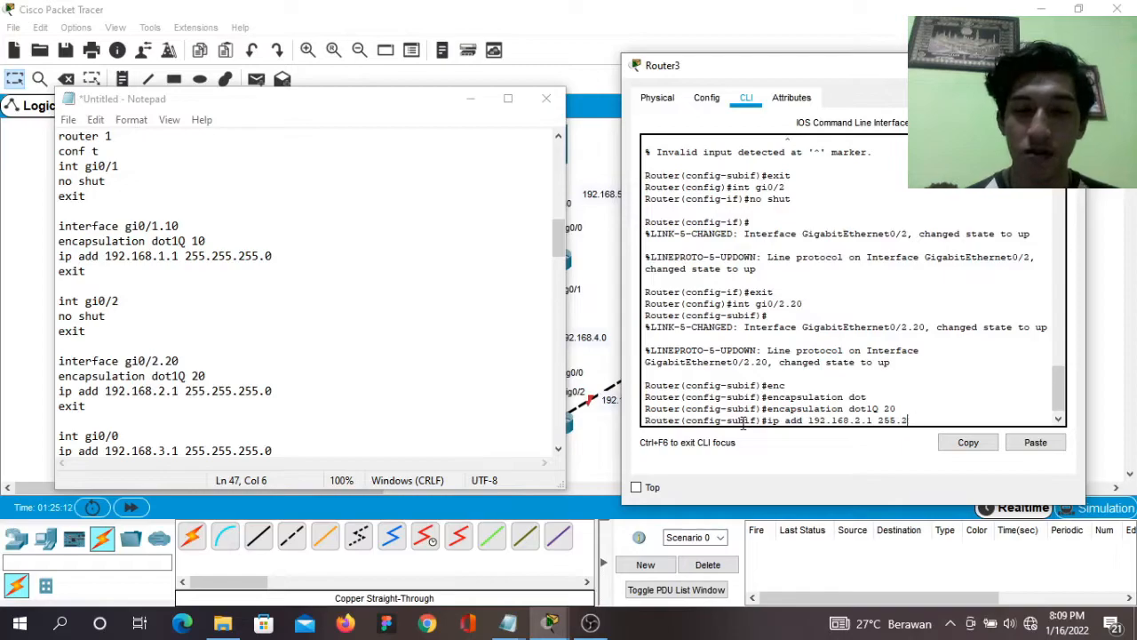
{"action": "type", "text": "55.0"}
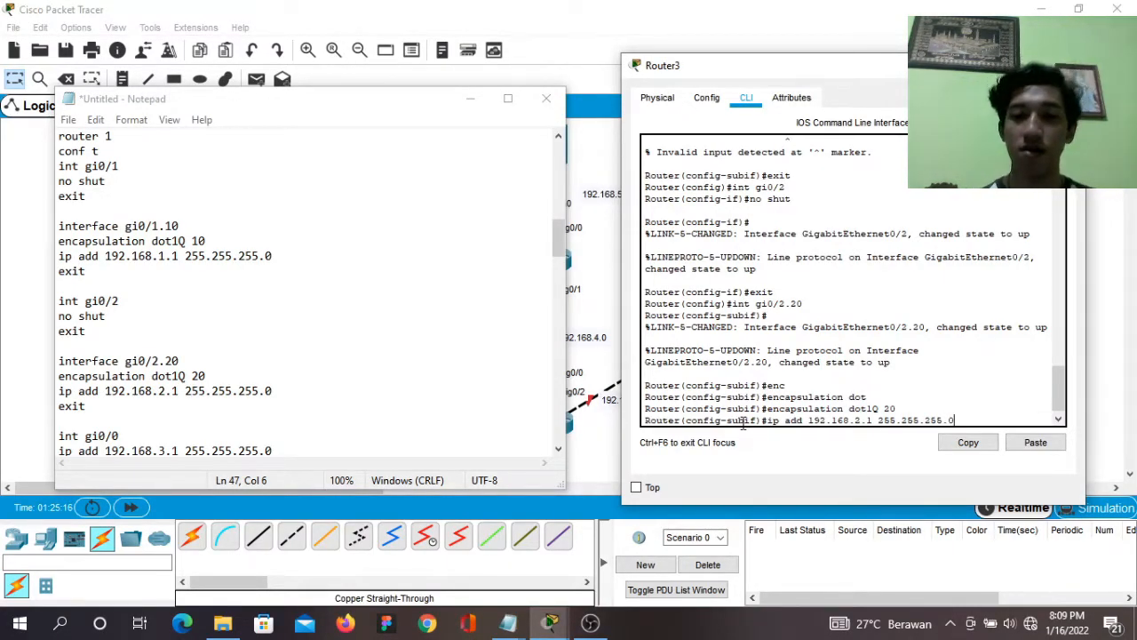
{"action": "key", "text": "Return"}
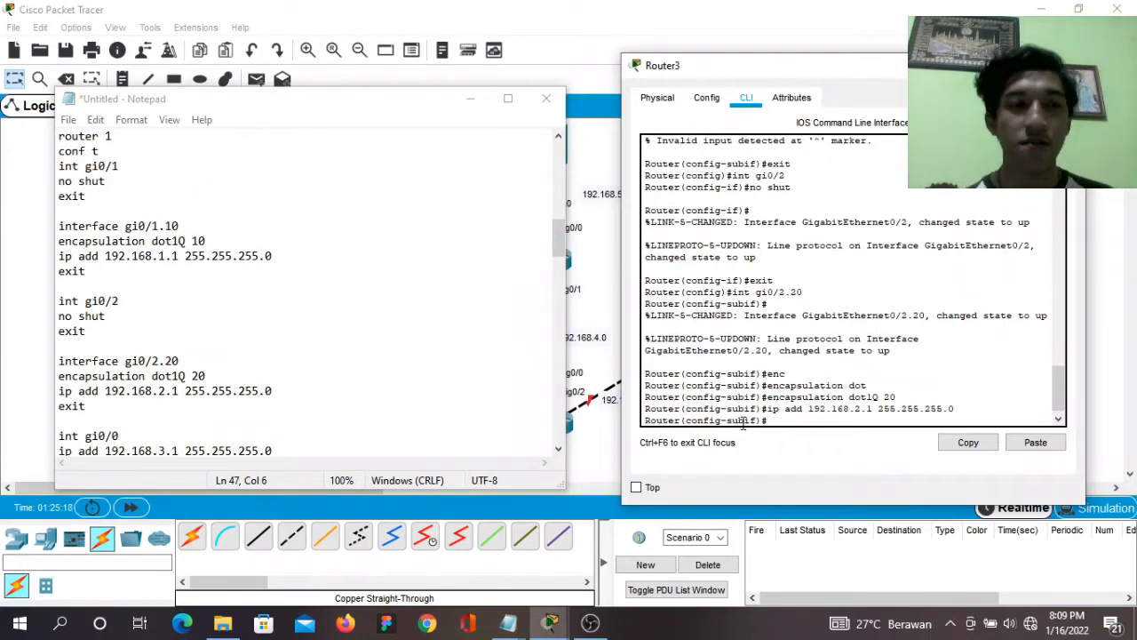
{"action": "type", "text": "exit"}
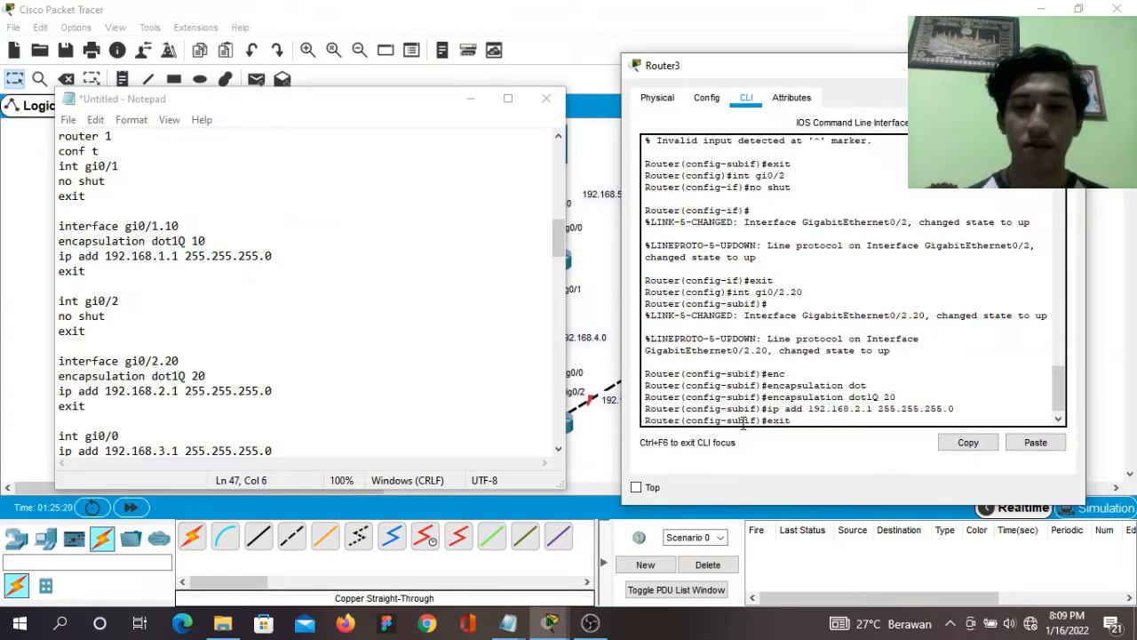
{"action": "key", "text": "Return"}
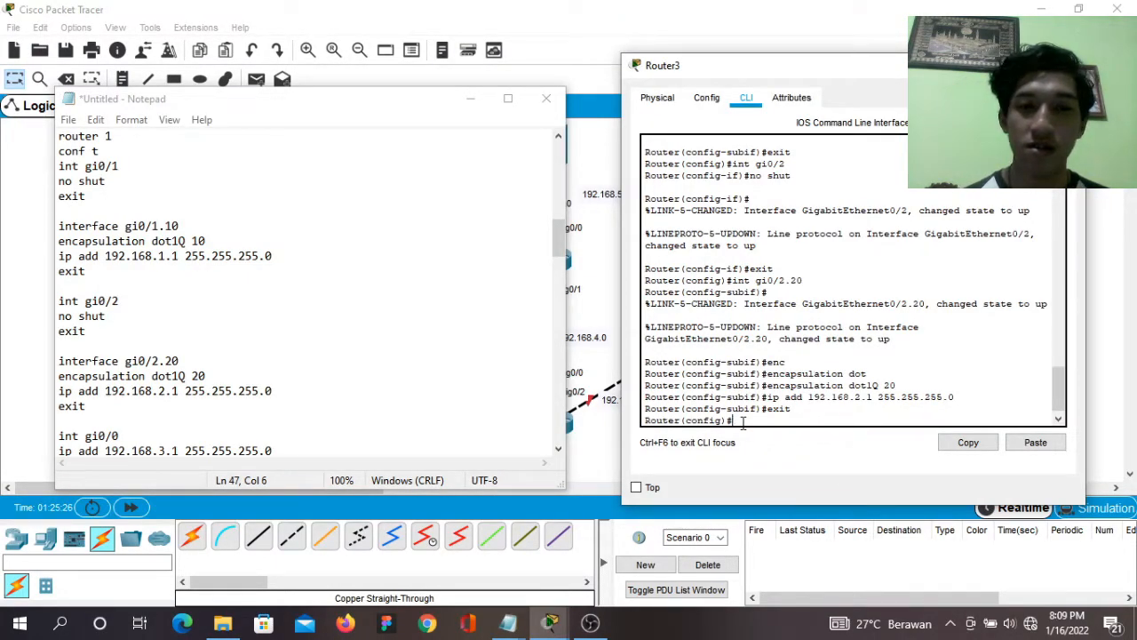
Assign IP address 192.168.3.1 with mask 255.255.255.0 to the router's int gi0/0 and exit interface configuration.
{"action": "type", "text": "int "}
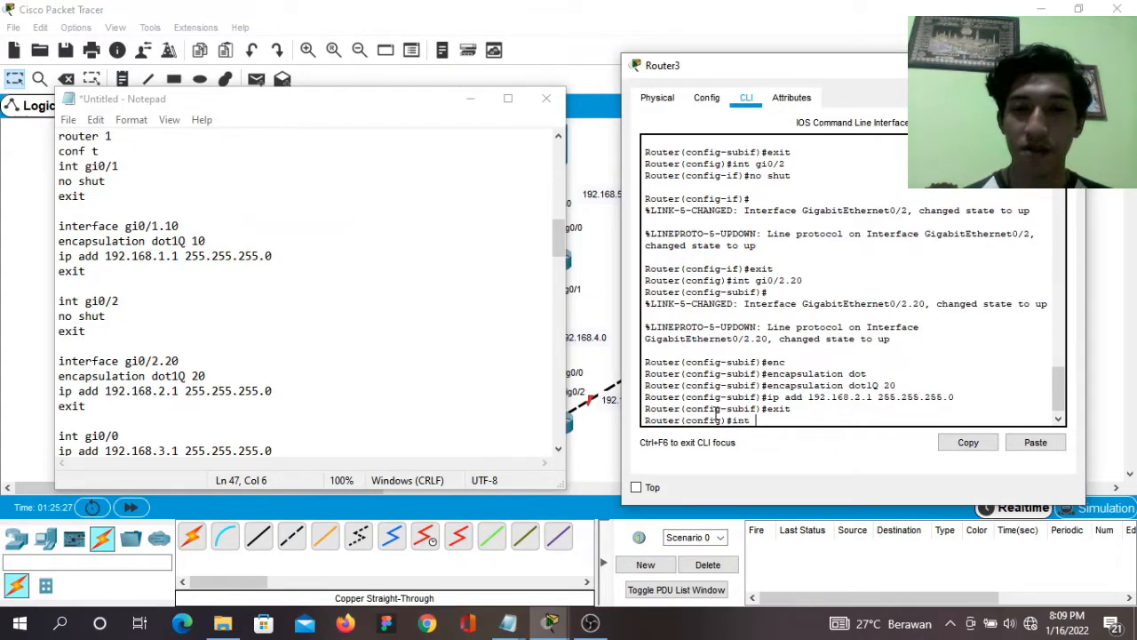
{"action": "type", "text": "gi0/0"}
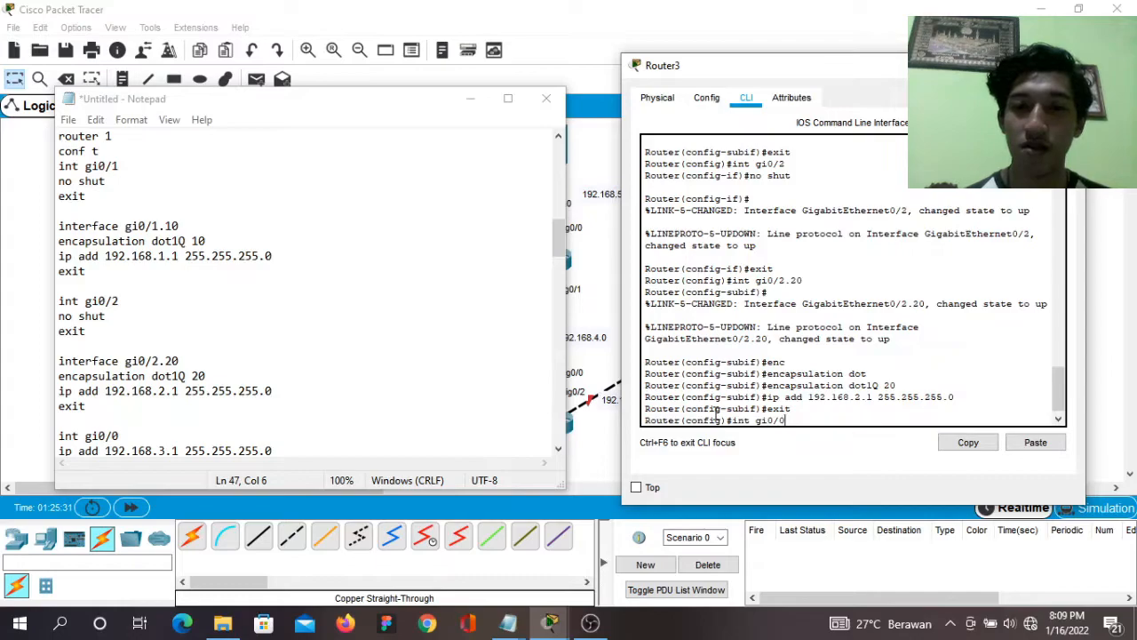
{"action": "key", "text": "Return"}
{"action": "type", "text": "ip ad"}
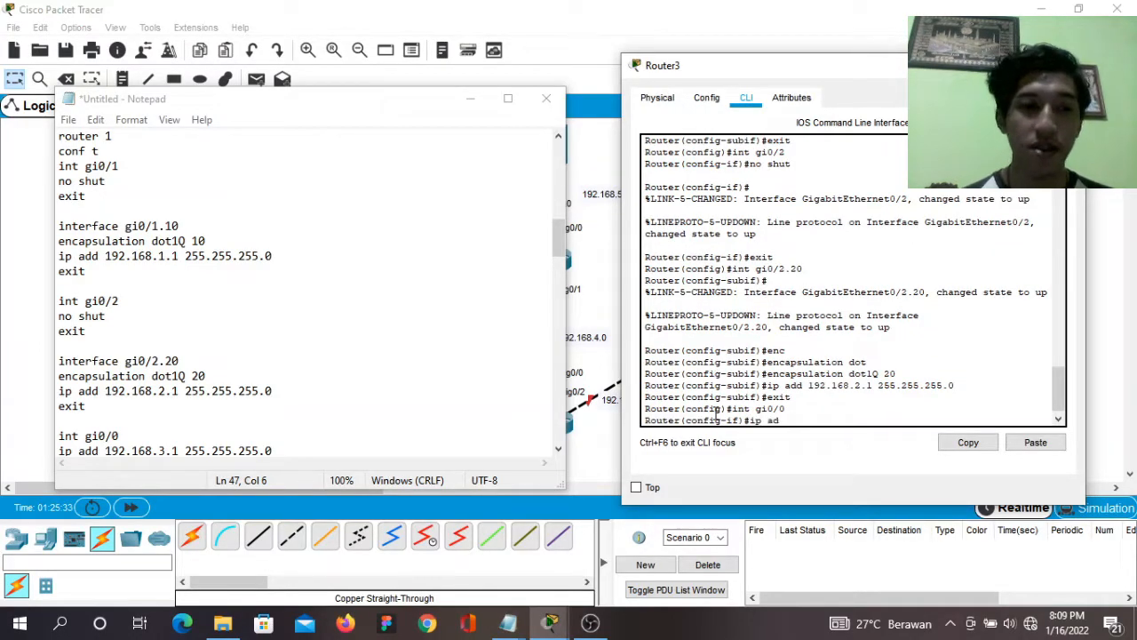
{"action": "type", "text": "d 192.168."}
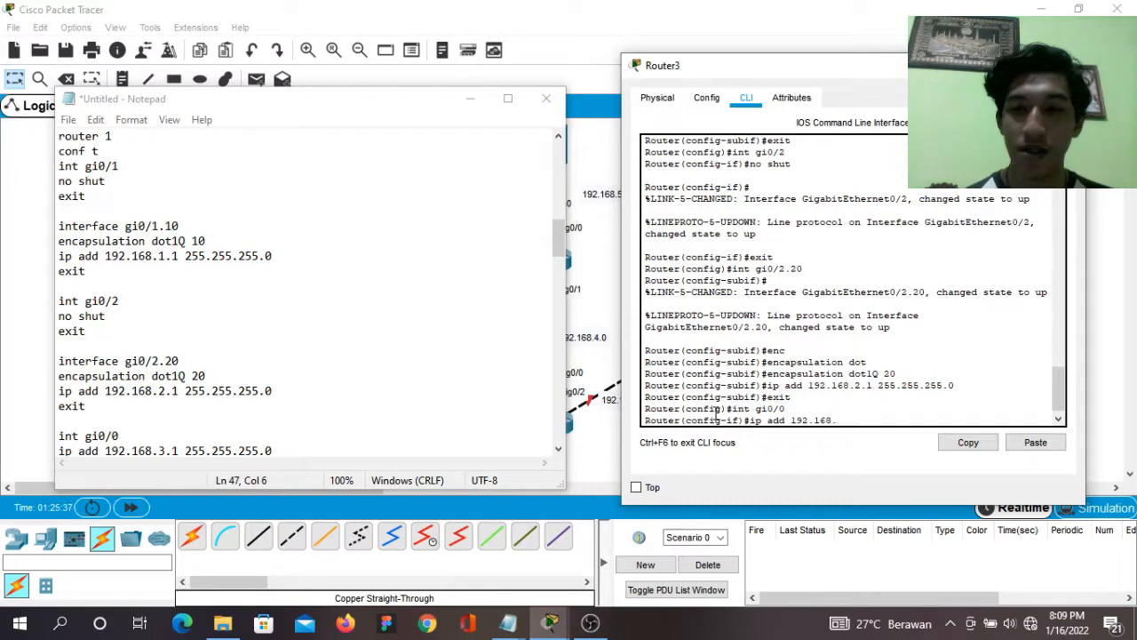
{"action": "type", "text": "3.1"}
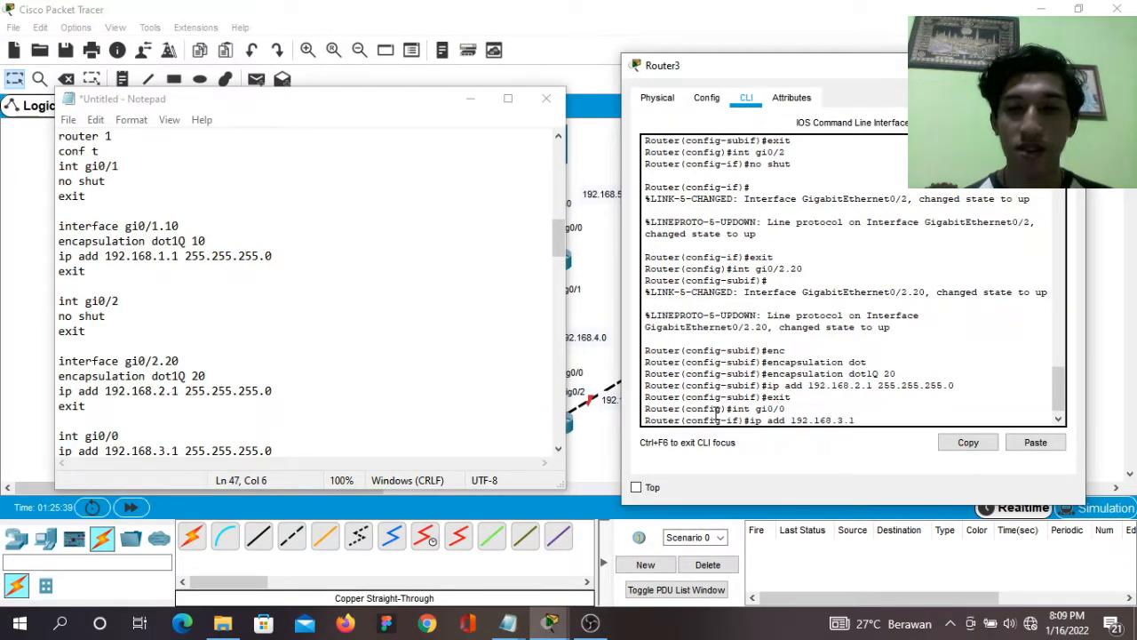
{"action": "type", "text": " 25"}
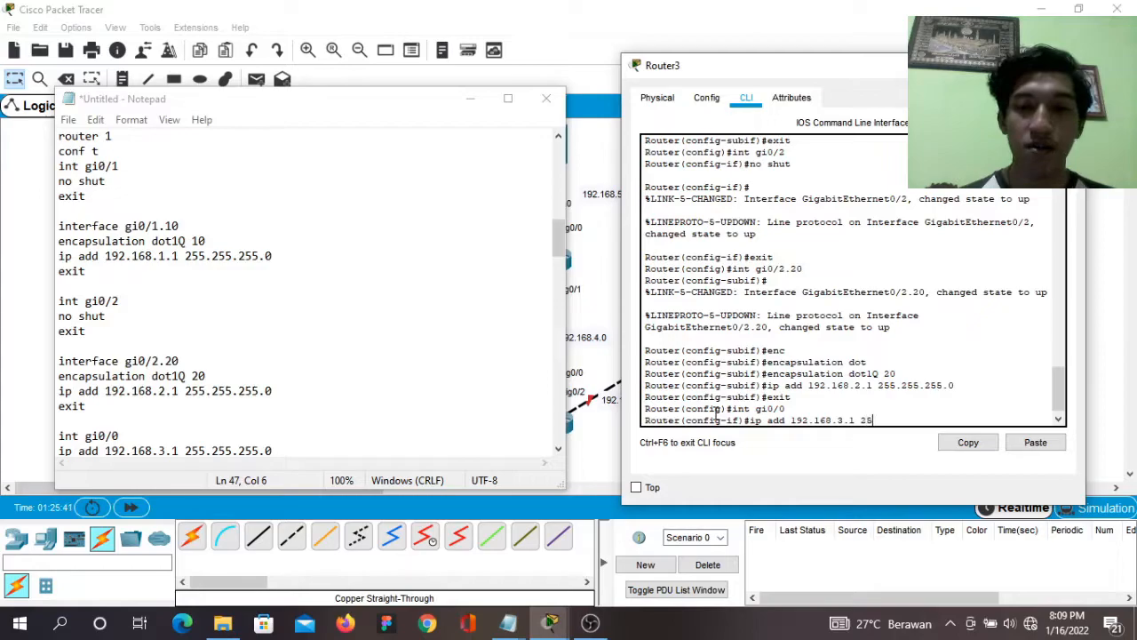
{"action": "type", "text": "5.255"}
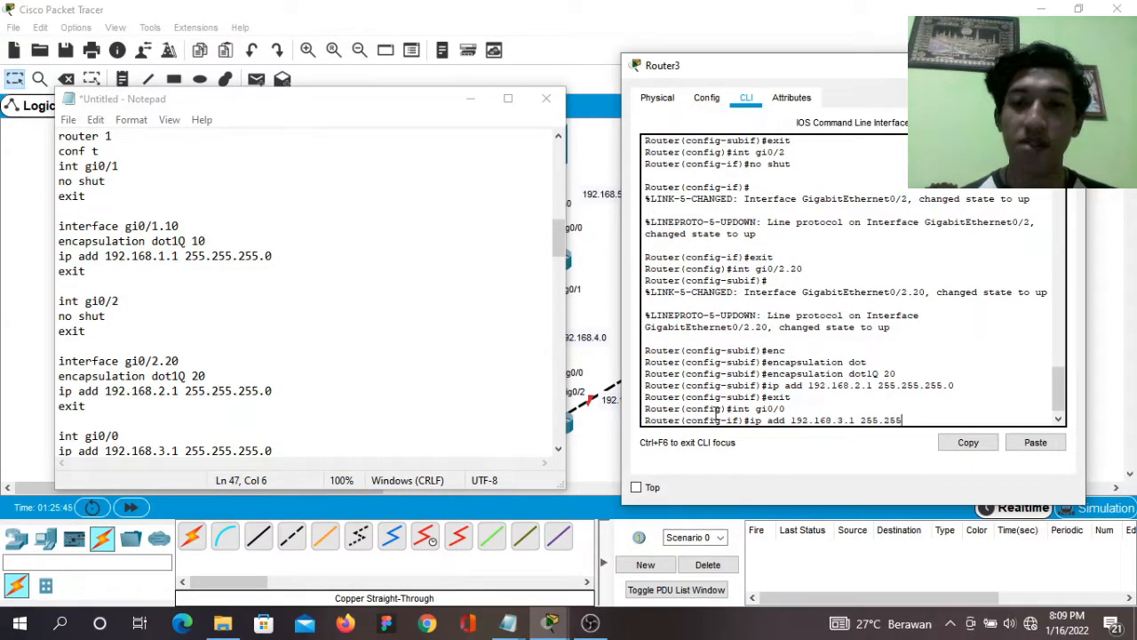
{"action": "type", "text": ".255.0"}
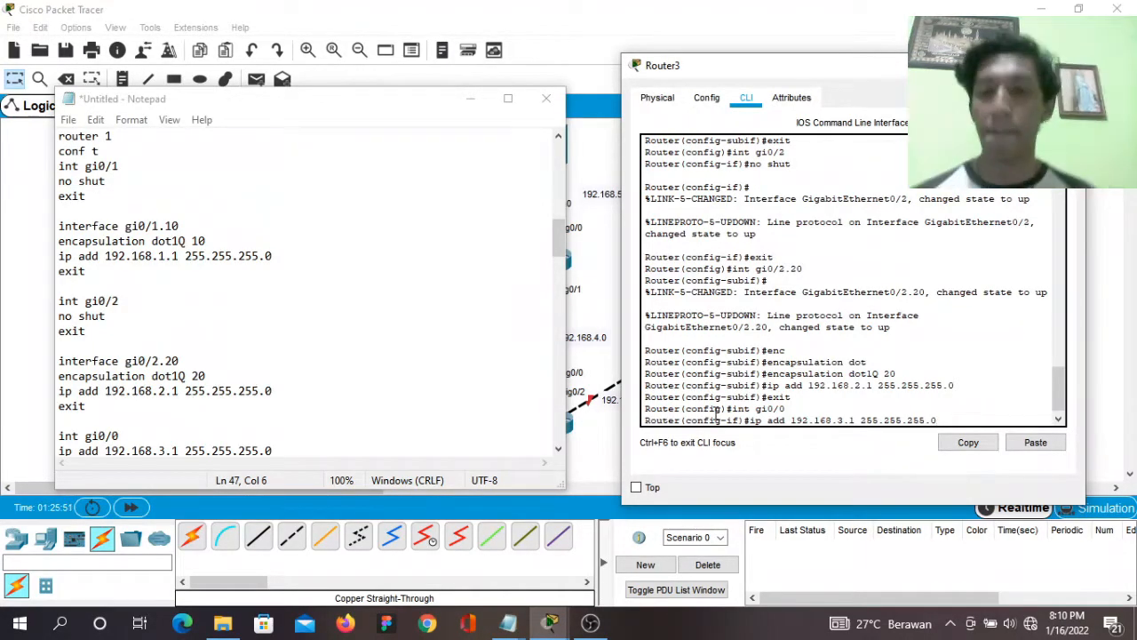
{"action": "key", "text": "Return"}
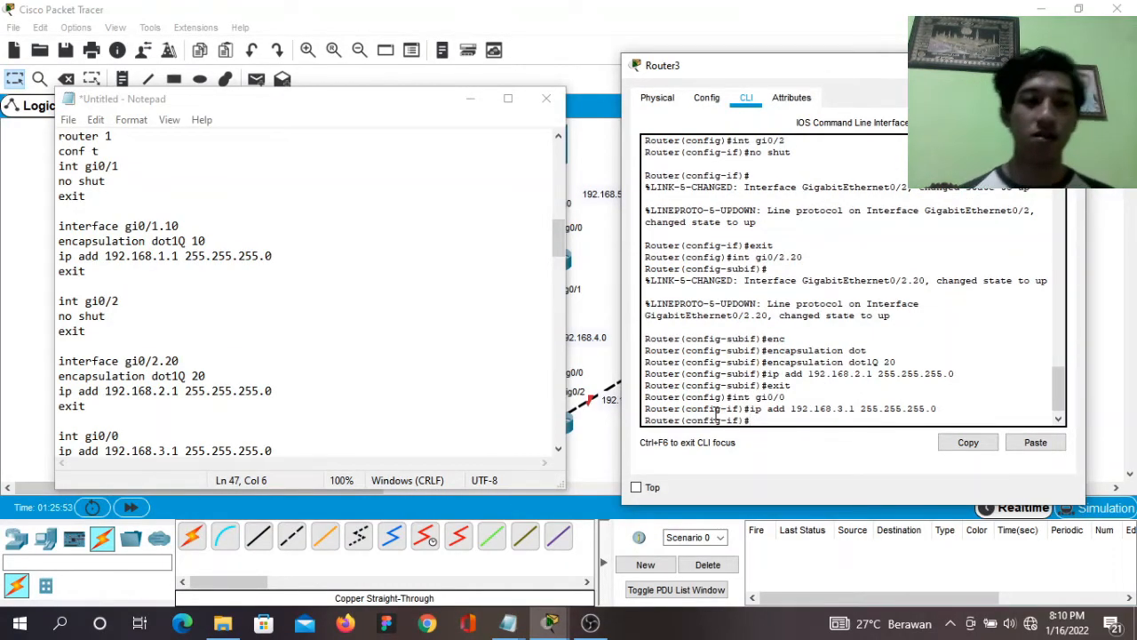
{"action": "type", "text": "exit"}
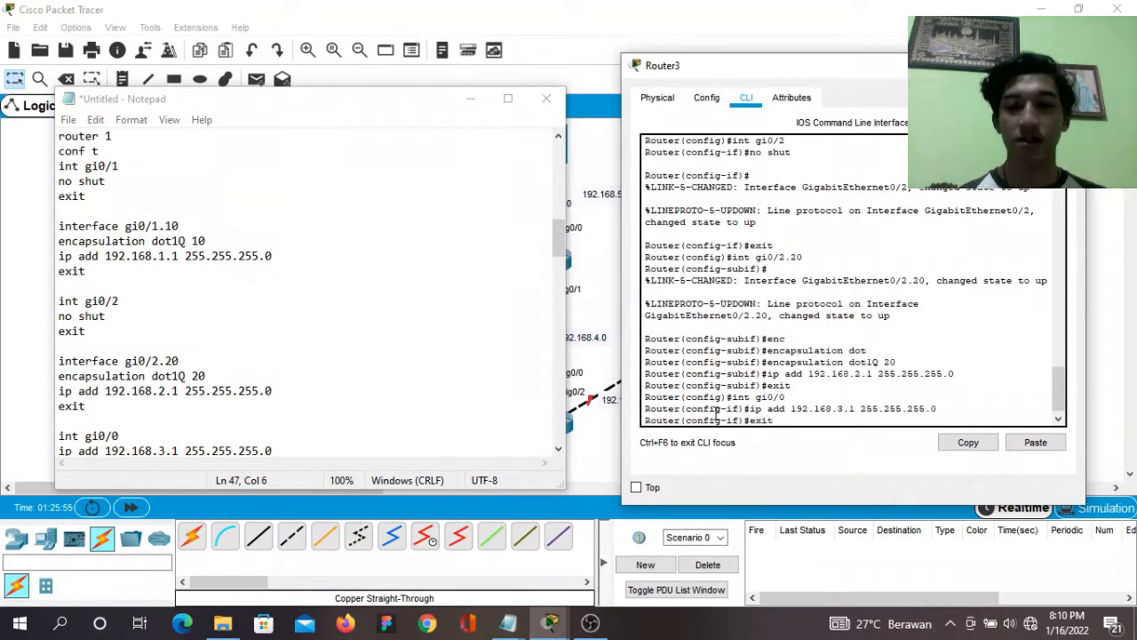
{"action": "key", "text": "Return"}
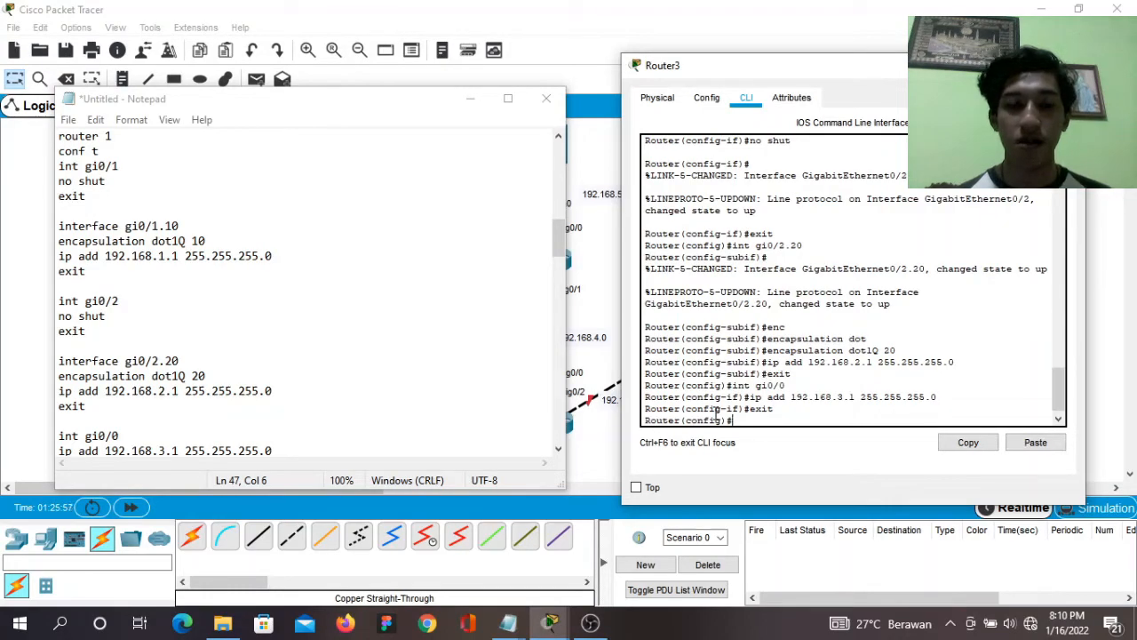
Start RIP routing on the router with route rip and set it to version 2.
{"action": "type", "text": "route"}
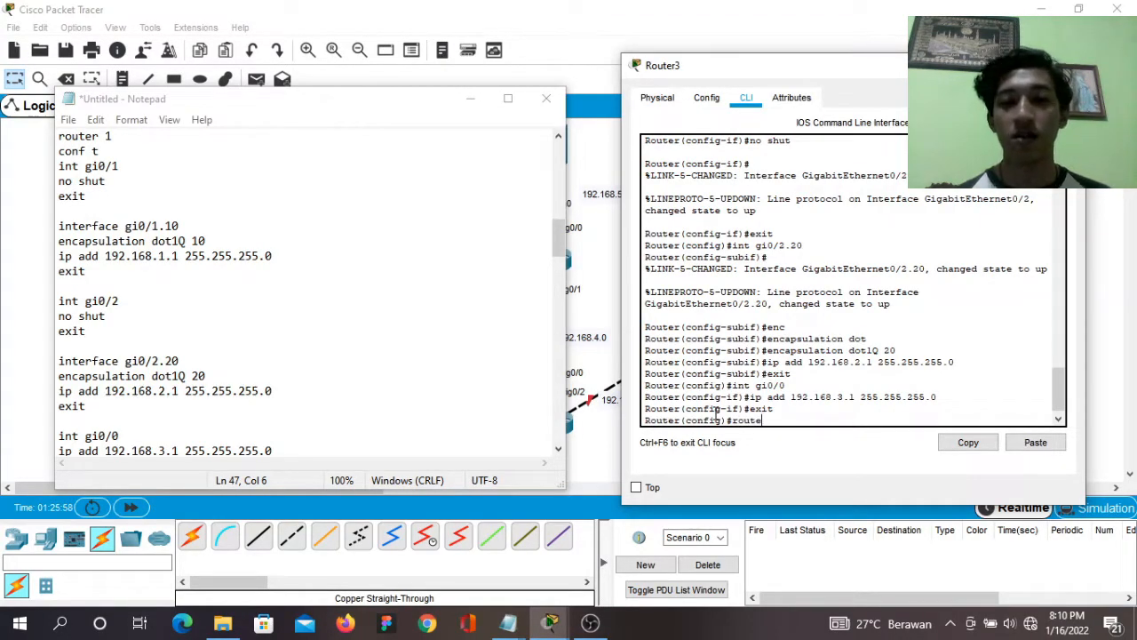
{"action": "type", "text": " rip"}
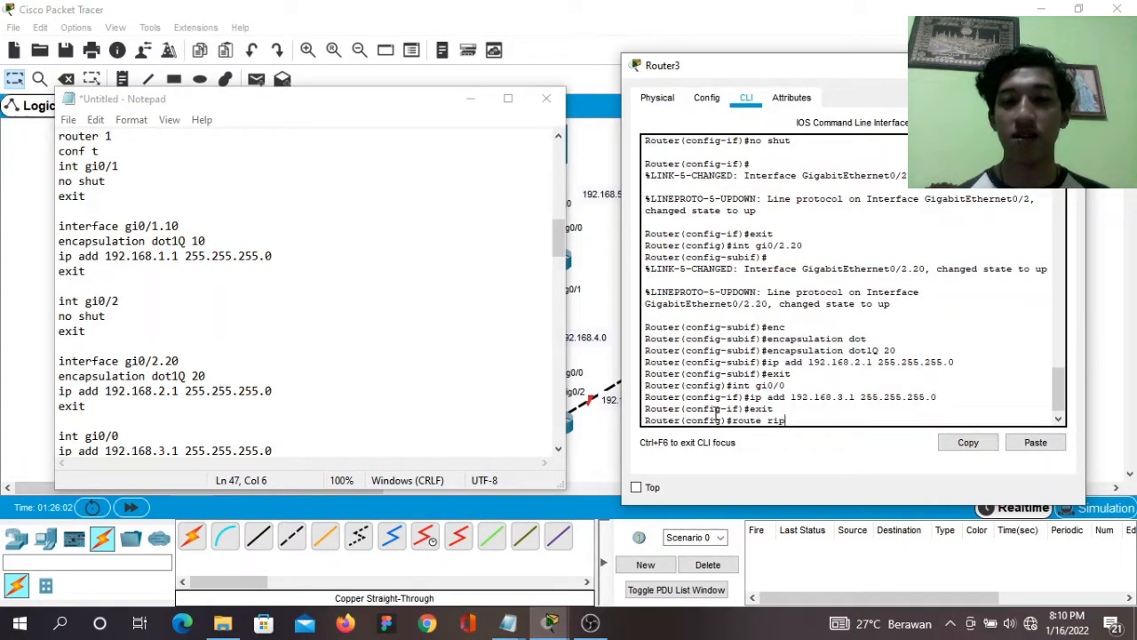
{"action": "key", "text": "Return"}
{"action": "type", "text": "version 2"}
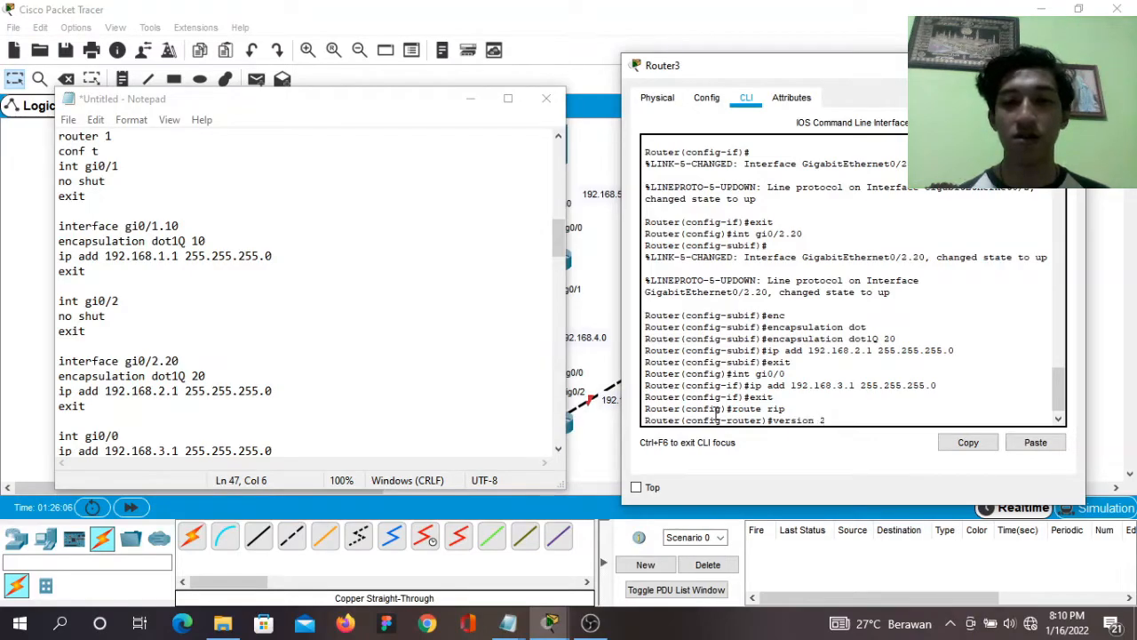
{"action": "key", "text": "Return"}
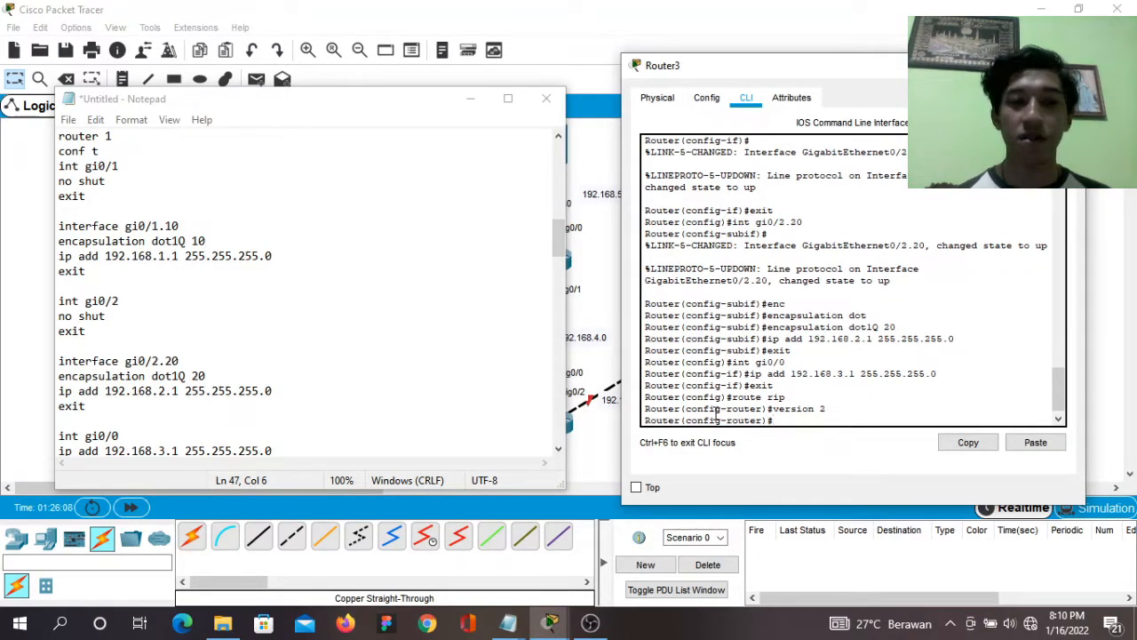
Add network 192.168.1.0 to the router's RIP configuration.
{"action": "type", "text": "net"}
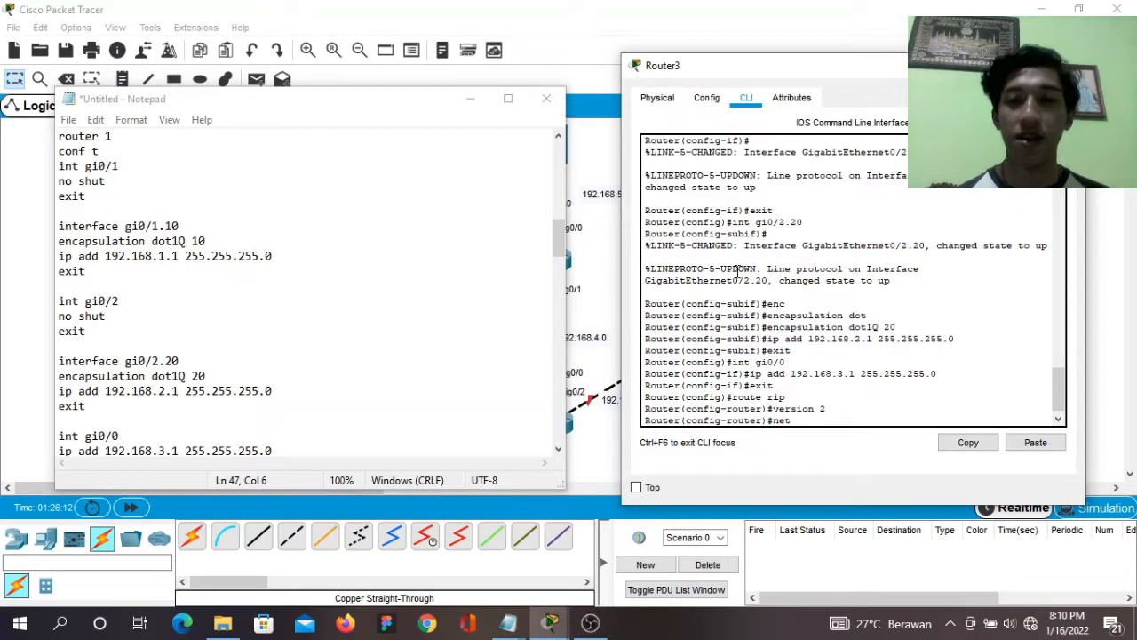
{"action": "left_click_drag", "start_coordinate": [839, 80], "coordinate": [826, 115]}
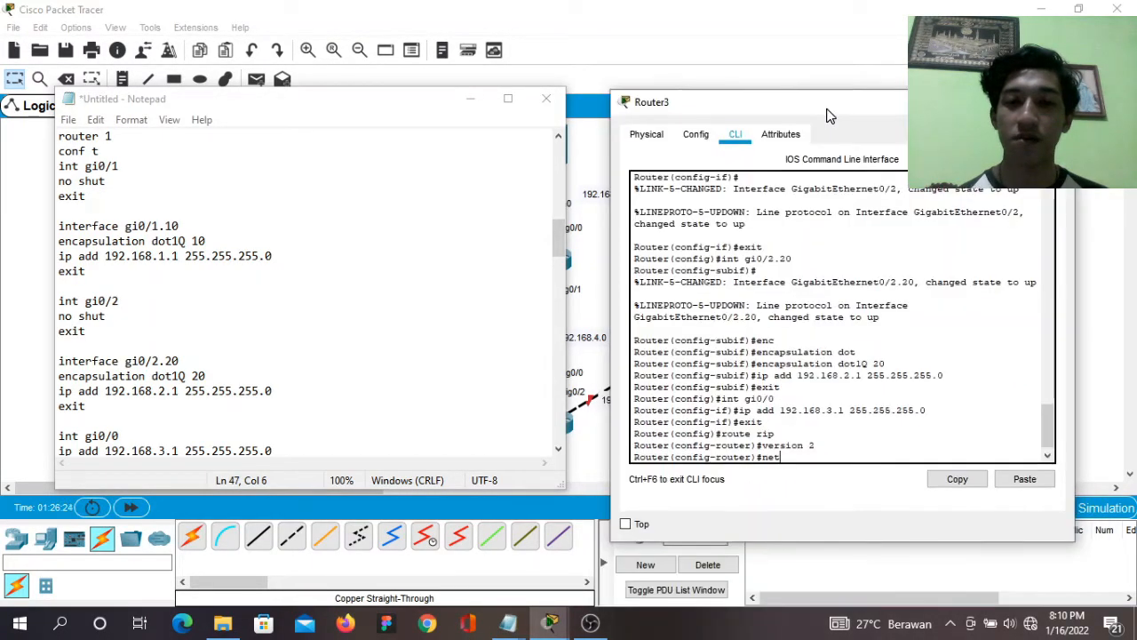
{"action": "type", "text": "192.1"}
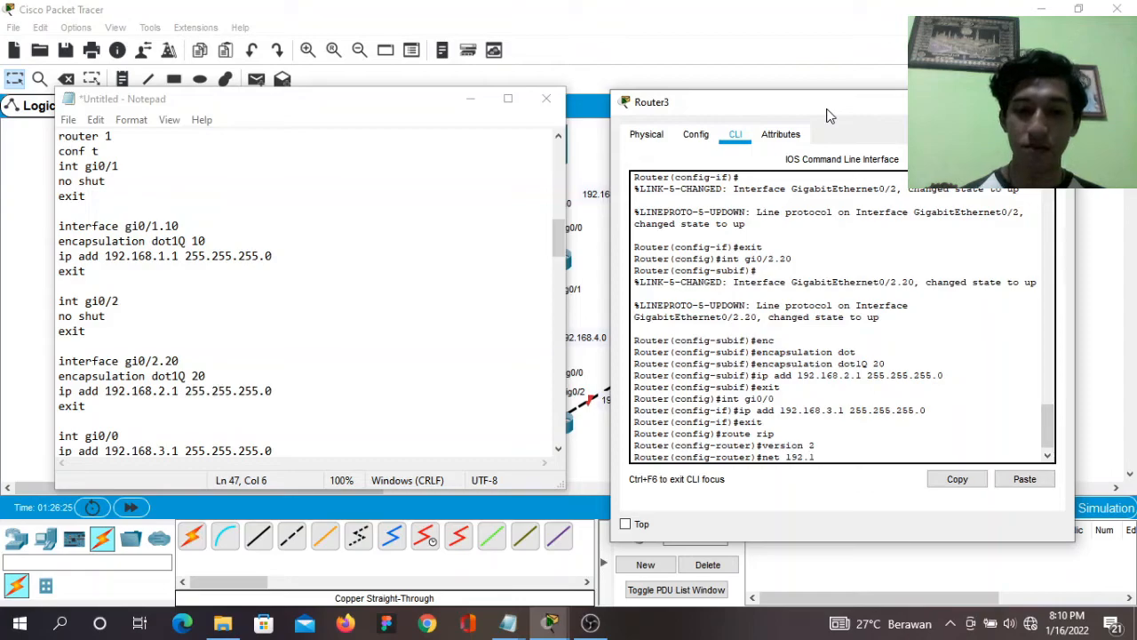
{"action": "type", "text": "68.1.0"}
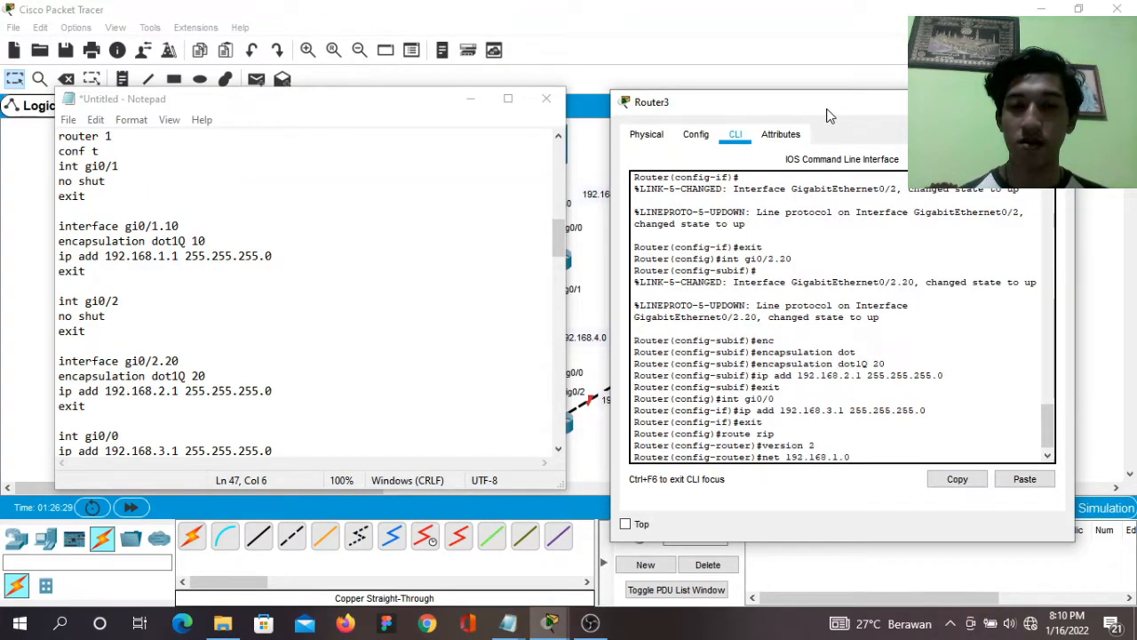
{"action": "key", "text": "Return"}
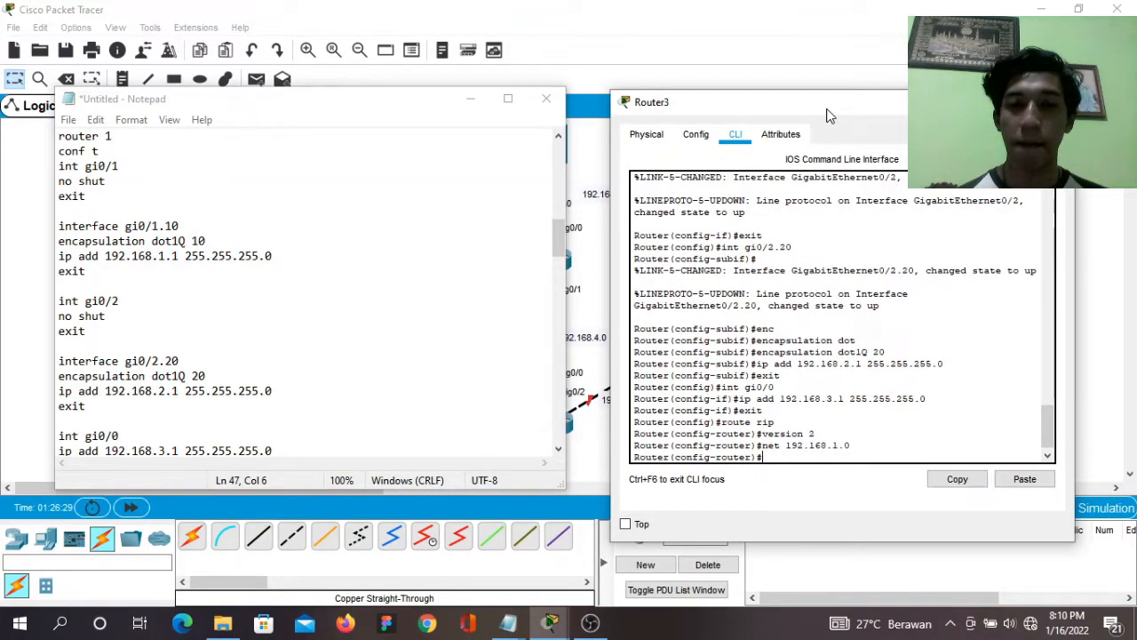
Add networks 192.168.2.0 and 192.168.3.0 to the RIP configuration and exit router configuration mode.
{"action": "type", "text": "net 192.168.2.0"}
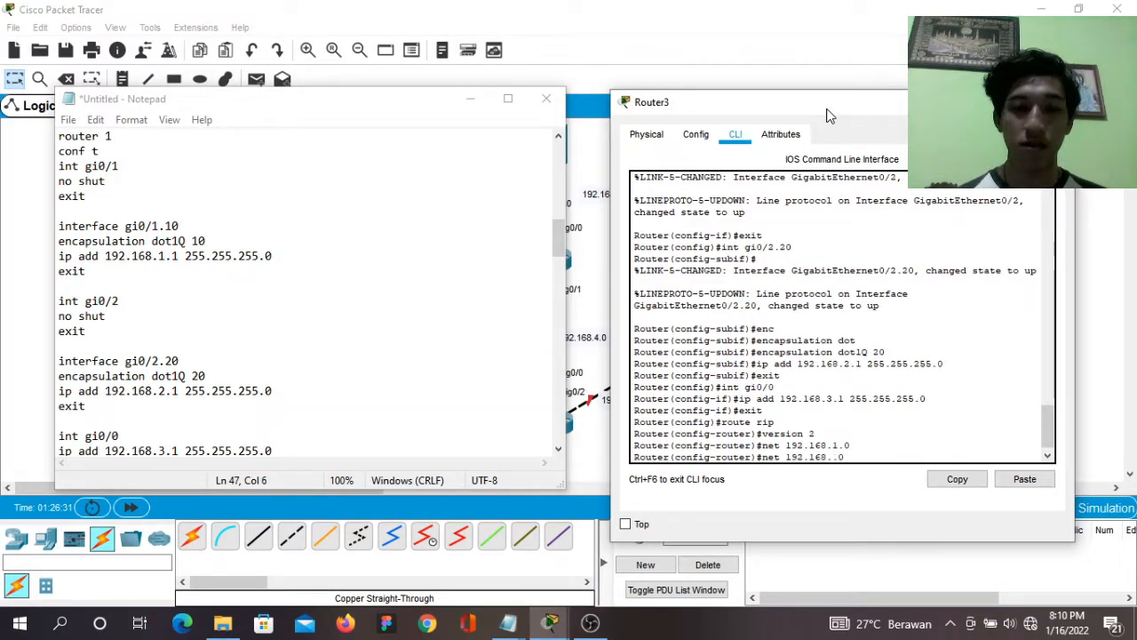
{"action": "key", "text": "Return"}
{"action": "key", "text": "Up"}
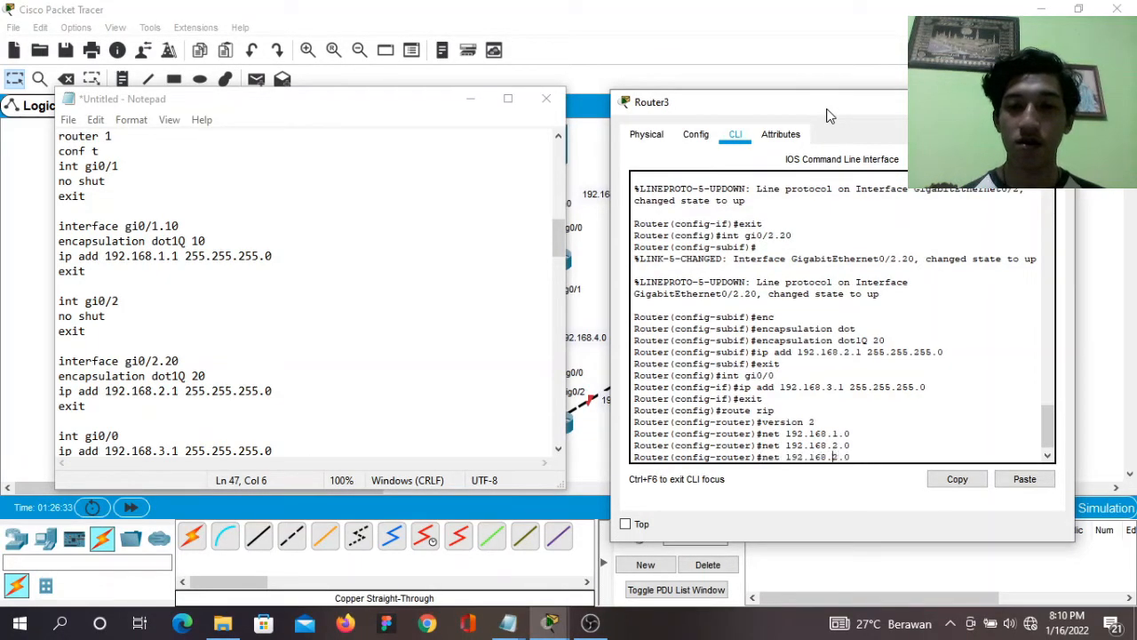
{"action": "key", "text": "BackSpace"}
{"action": "key", "text": "BackSpace"}
{"action": "key", "text": "BackSpace"}
{"action": "type", "text": "3.0"}
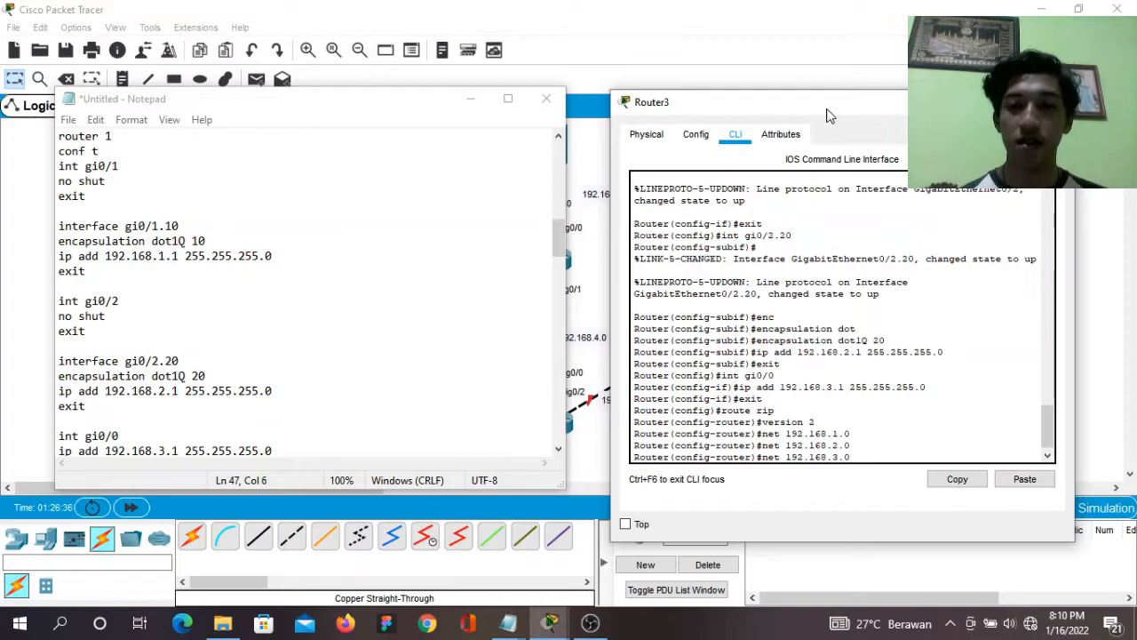
{"action": "key", "text": "Return"}
{"action": "type", "text": "ex"}
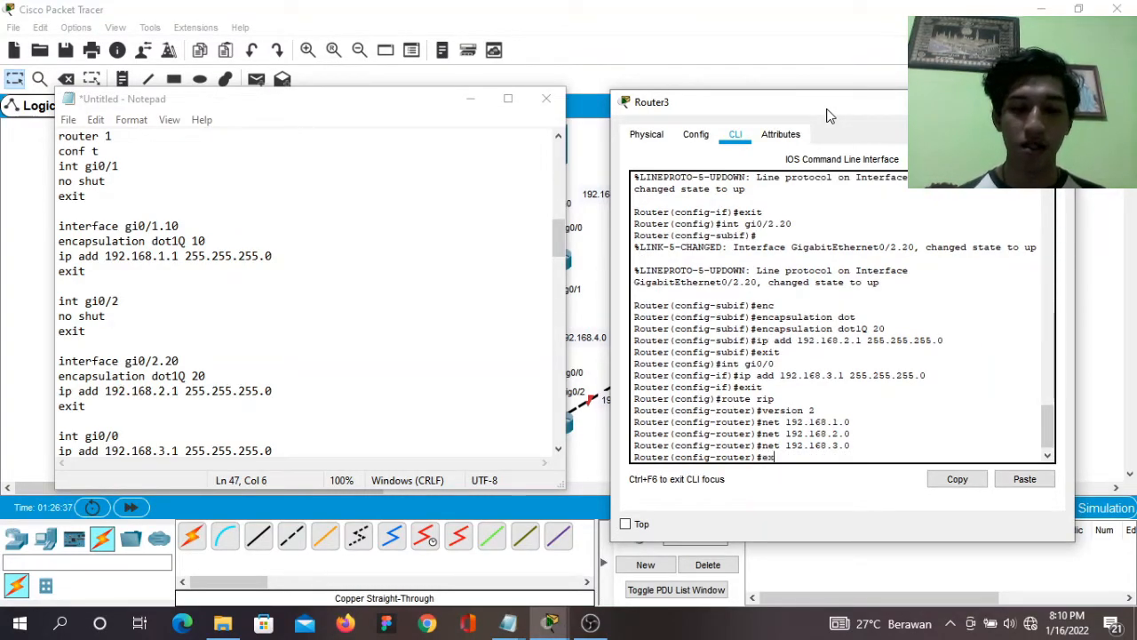
{"action": "type", "text": "it"}
{"action": "key", "text": "Return"}
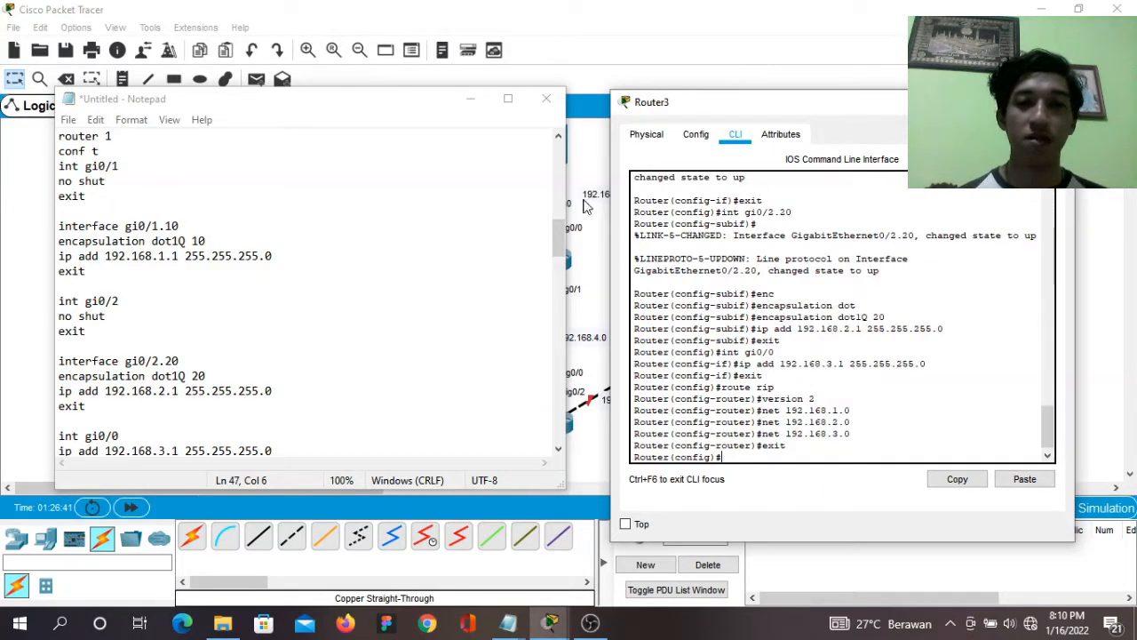
Bring up the router 2 section of the notes, close the Router3 window and move the notes clear of the topology's routers.
{"action": "left_click_drag", "start_coordinate": [558, 228], "coordinate": [558, 265]}
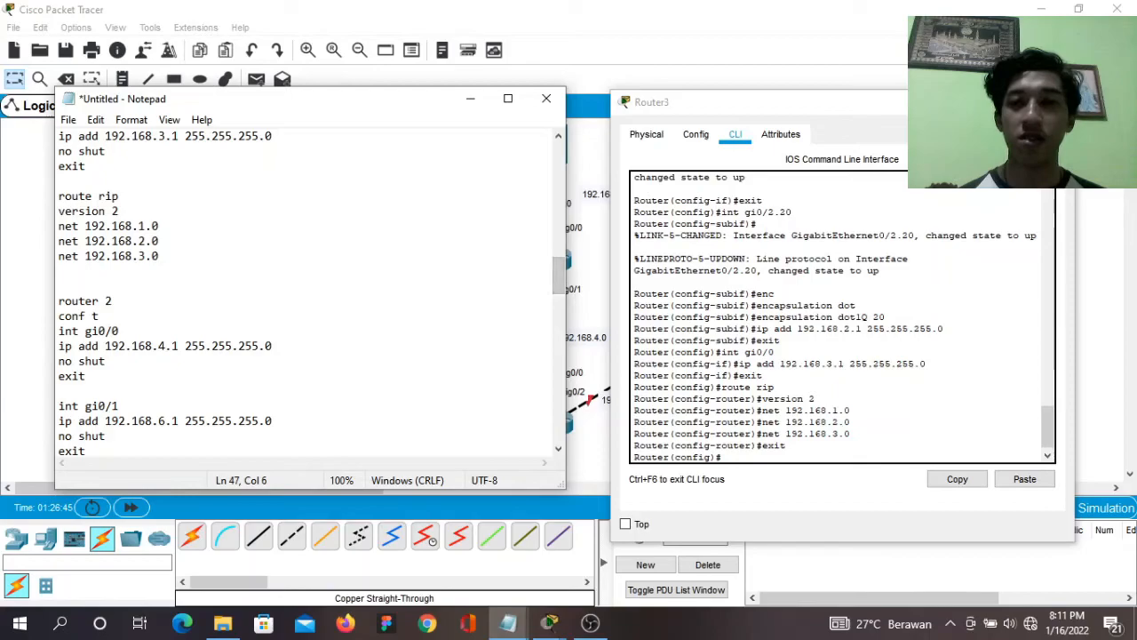
{"action": "left_click", "coordinate": [1055, 102]}
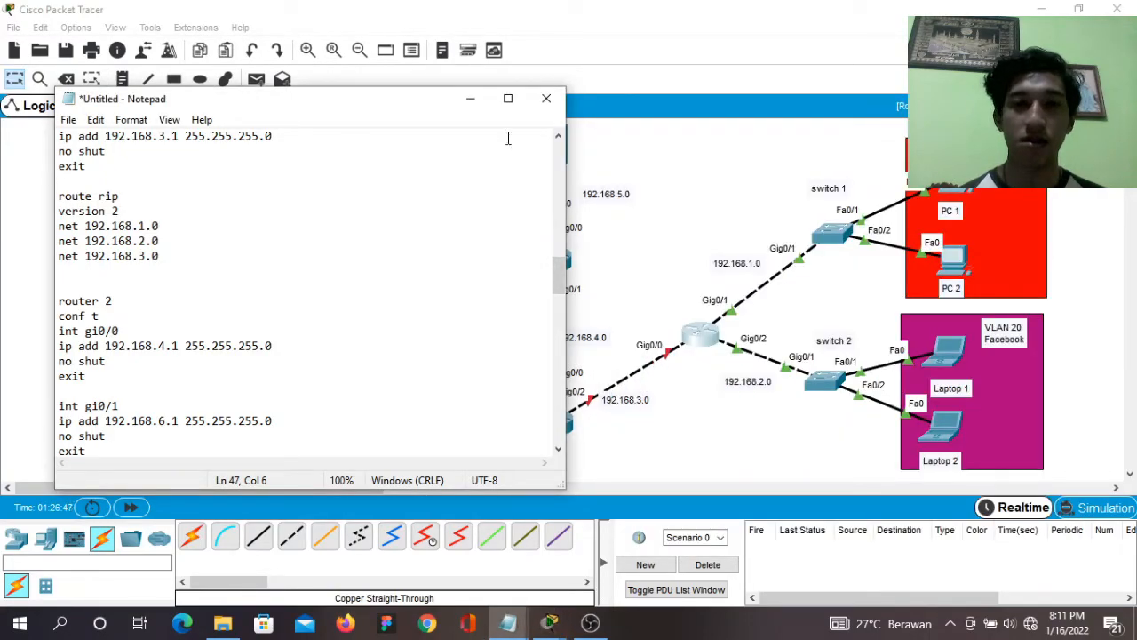
{"action": "left_click_drag", "start_coordinate": [395, 106], "coordinate": [335, 75]}
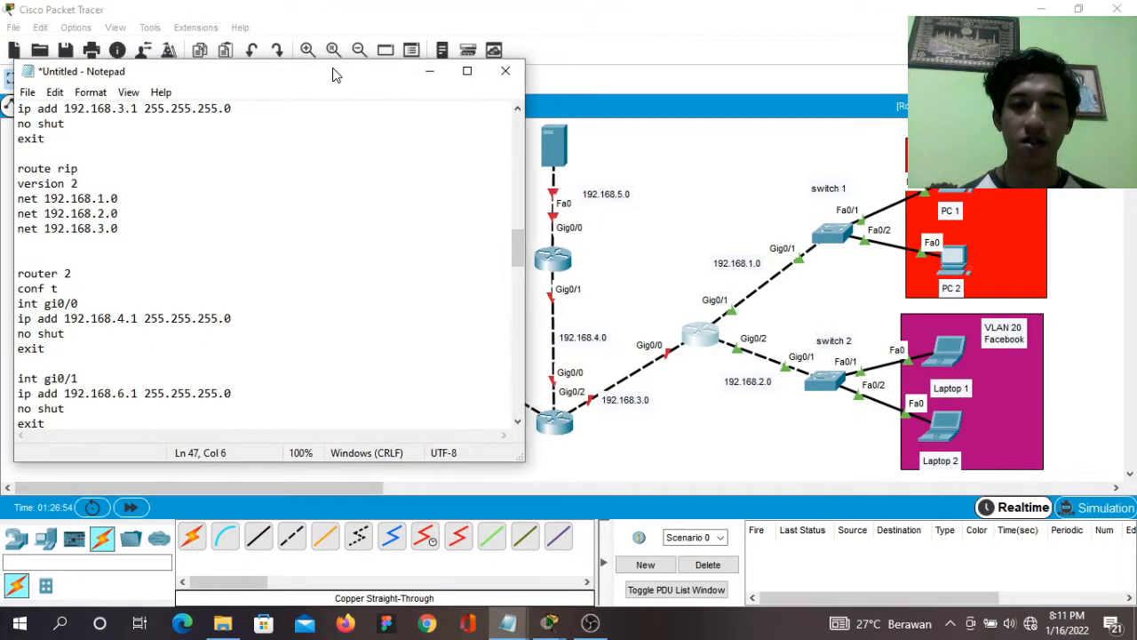
Open the command line of Router1, at the Gig0/2 end of the 192.168.3.0 link, and decline the initial configuration dialog.
{"action": "left_click", "coordinate": [558, 418]}
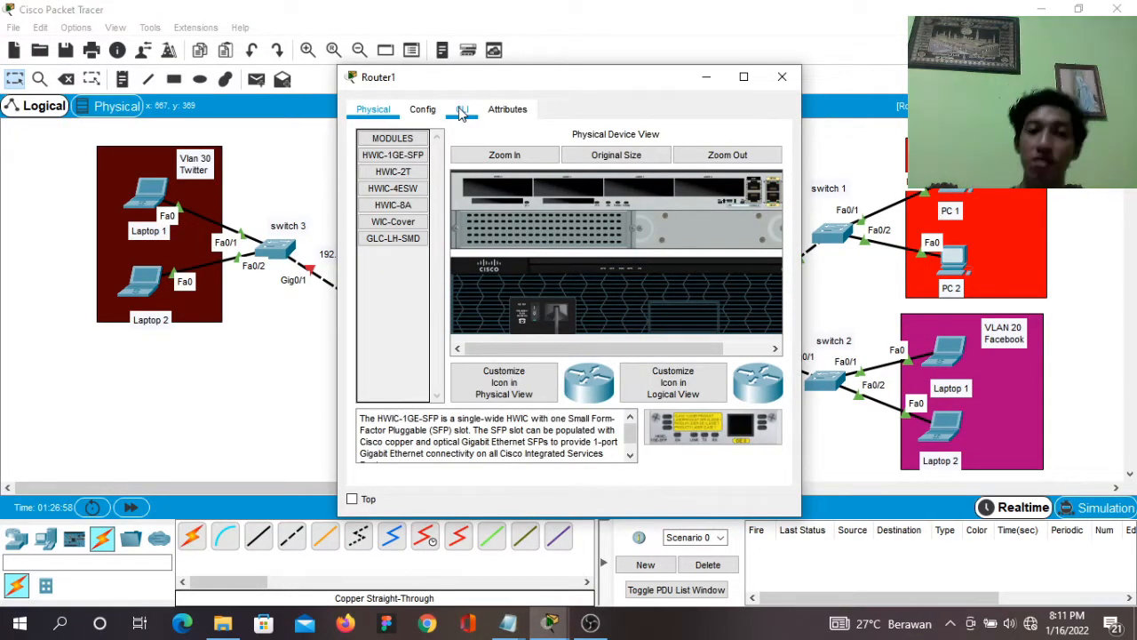
{"action": "left_click", "coordinate": [460, 109]}
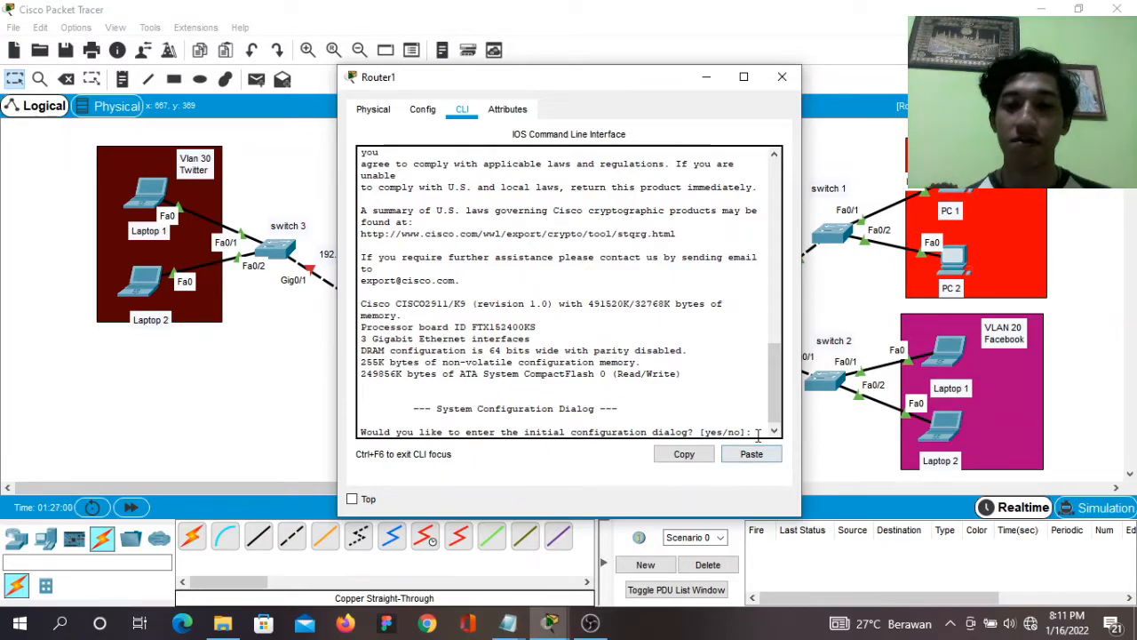
{"action": "type", "text": "no"}
{"action": "key", "text": "Return"}
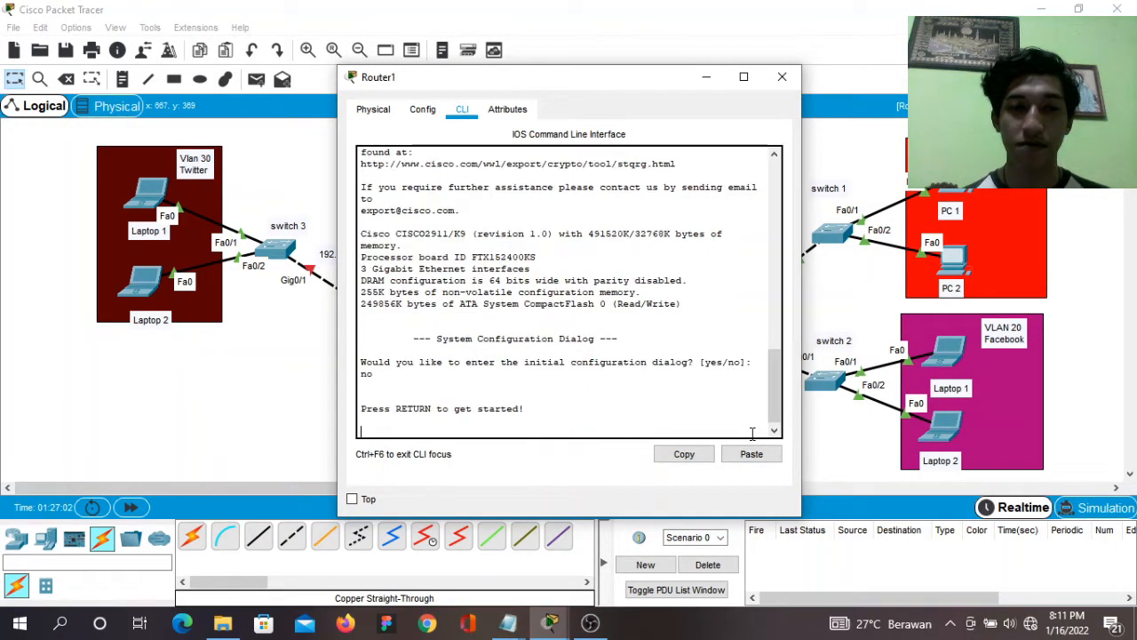
{"action": "key", "text": "Return"}
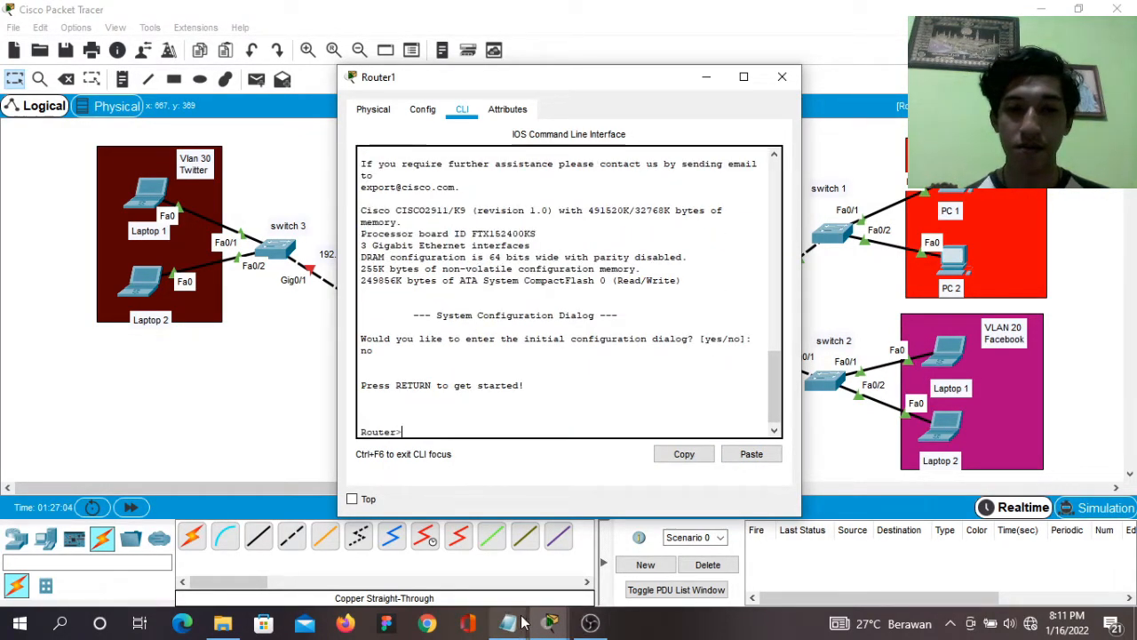
Bring the untitled Notepad notes back to the front and place the Router1 window beside them.
{"action": "mouse_move", "coordinate": [508, 623]}
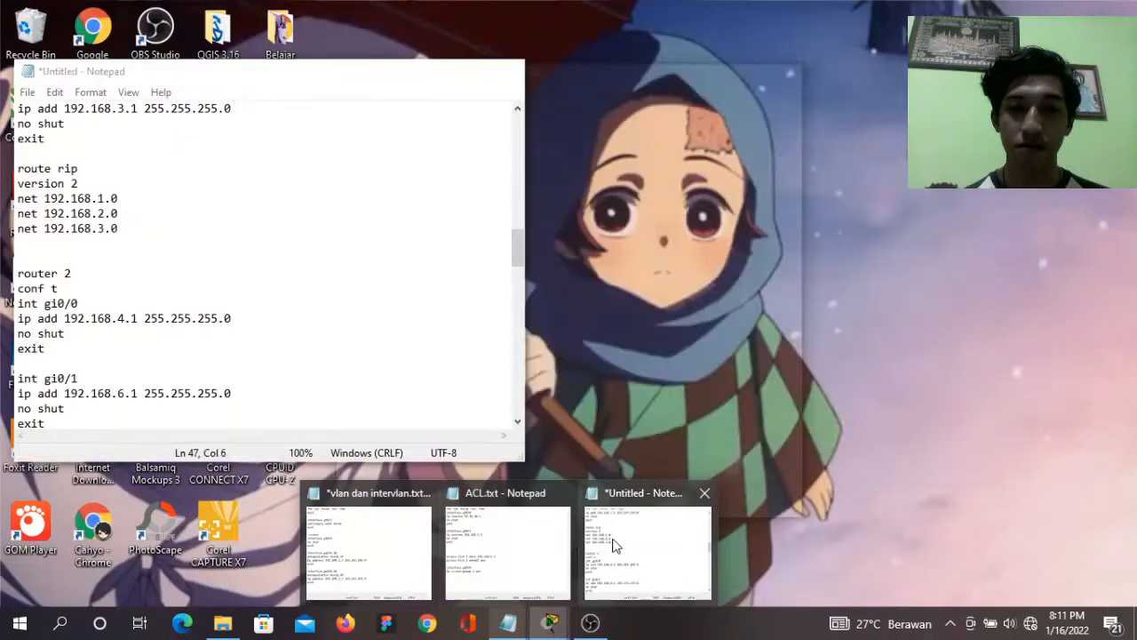
{"action": "left_click", "coordinate": [589, 545]}
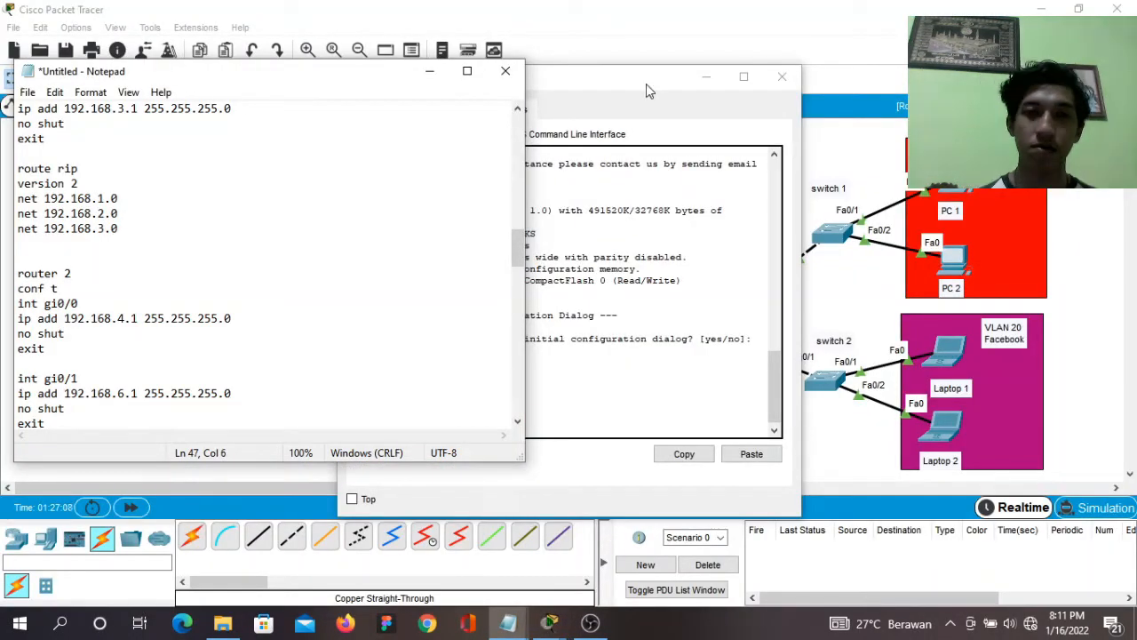
{"action": "left_click_drag", "start_coordinate": [646, 83], "coordinate": [882, 66]}
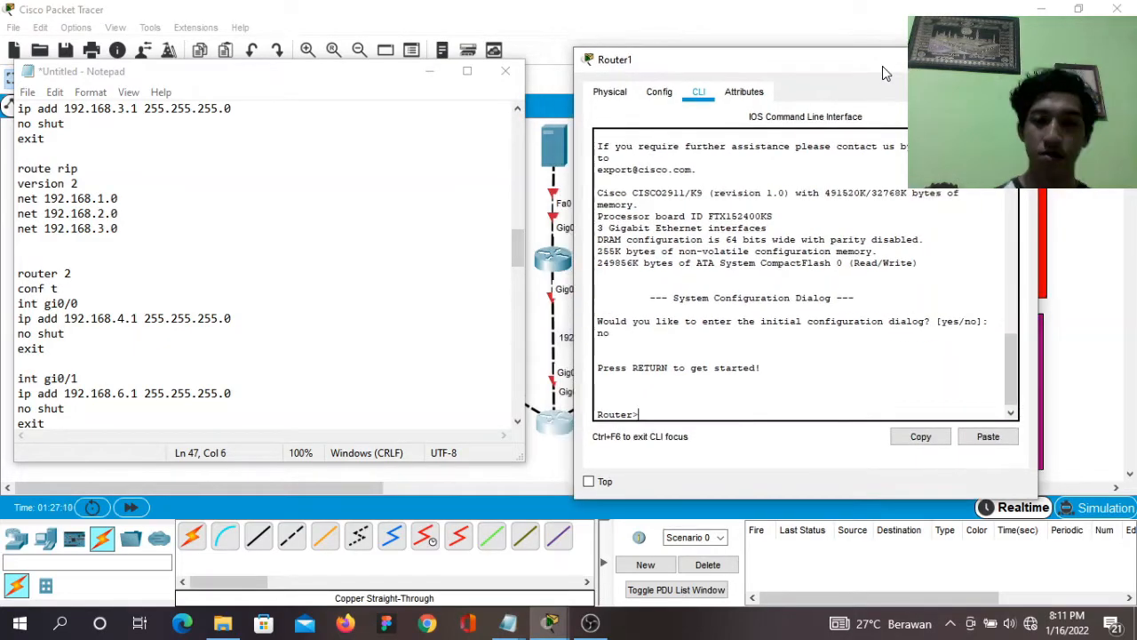
Enter privileged mode and then global configuration mode on Router1.
{"action": "type", "text": "ena"}
{"action": "key", "text": "Return"}
{"action": "type", "text": "conf "}
{"action": "type", "text": "t"}
{"action": "key", "text": "Return"}
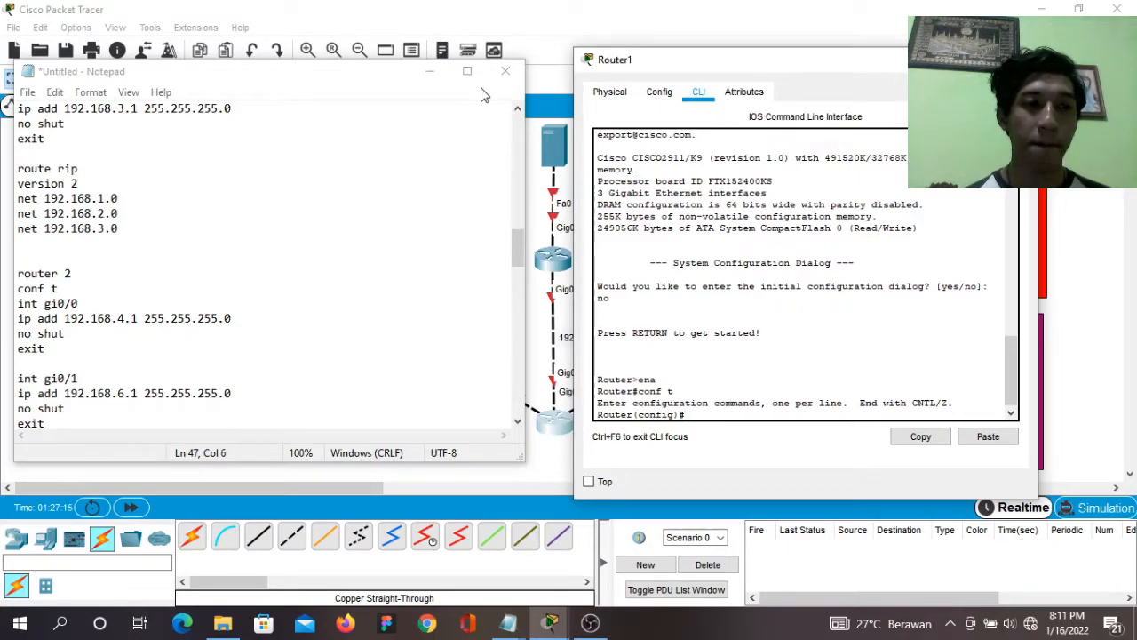
Copy the router 2 commands in the notes, from conf t through the exit that ends the gi0/2 block.
{"action": "left_click_drag", "start_coordinate": [516, 252], "coordinate": [515, 263]}
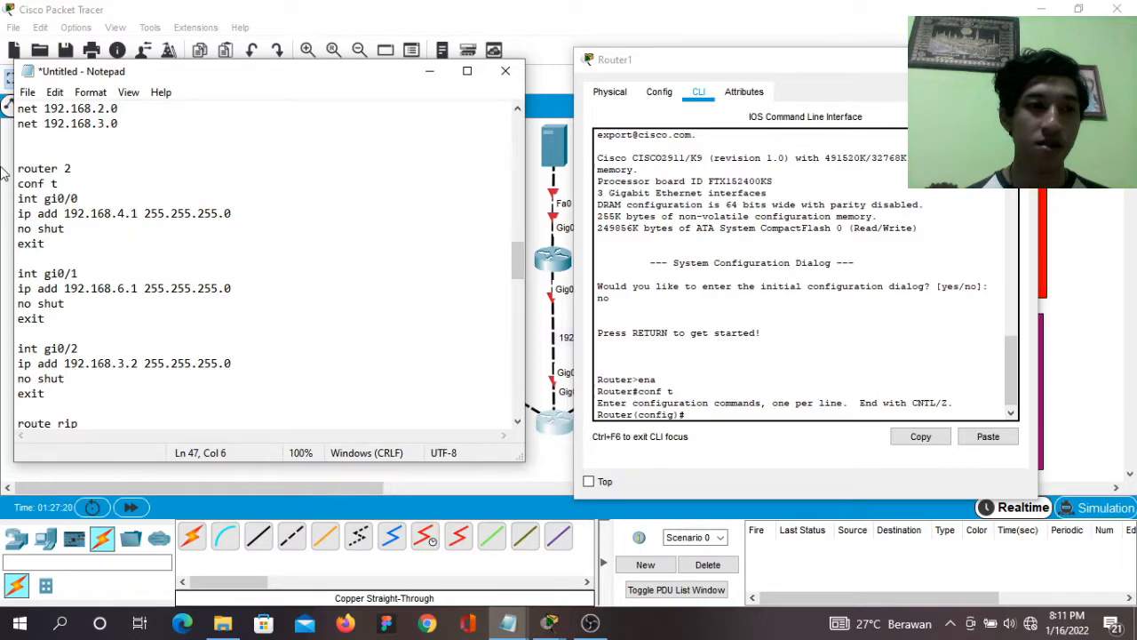
{"action": "left_click", "coordinate": [23, 183]}
{"action": "left_click", "coordinate": [20, 183]}
{"action": "left_click_drag", "start_coordinate": [19, 183], "coordinate": [43, 393]}
{"action": "key", "text": "shift+Right"}
{"action": "key", "text": "shift+Left"}
{"action": "key", "text": "shift+Left"}
{"action": "key", "text": "shift+Right"}
{"action": "key", "text": "ctrl+c"}
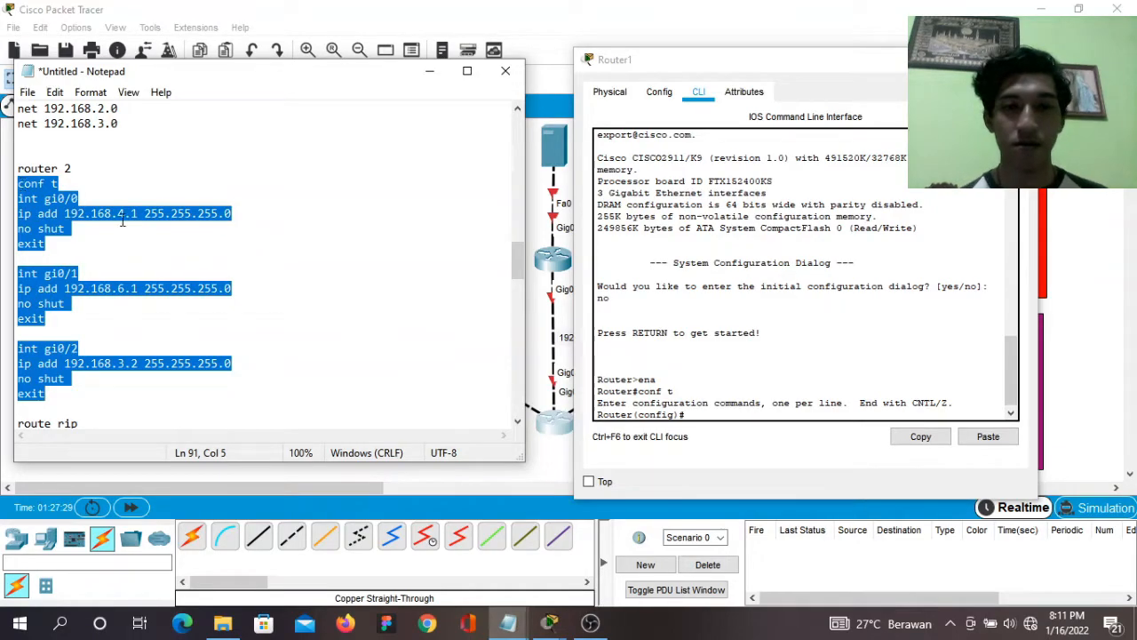
Paste the copied commands into Router1, enabling gi0/0 as 192.168.4.1, gi0/1 as 192.168.6.1 and gi0/2 as 192.168.3.2 with mask 255.255.255.0.
{"action": "left_click", "coordinate": [692, 413]}
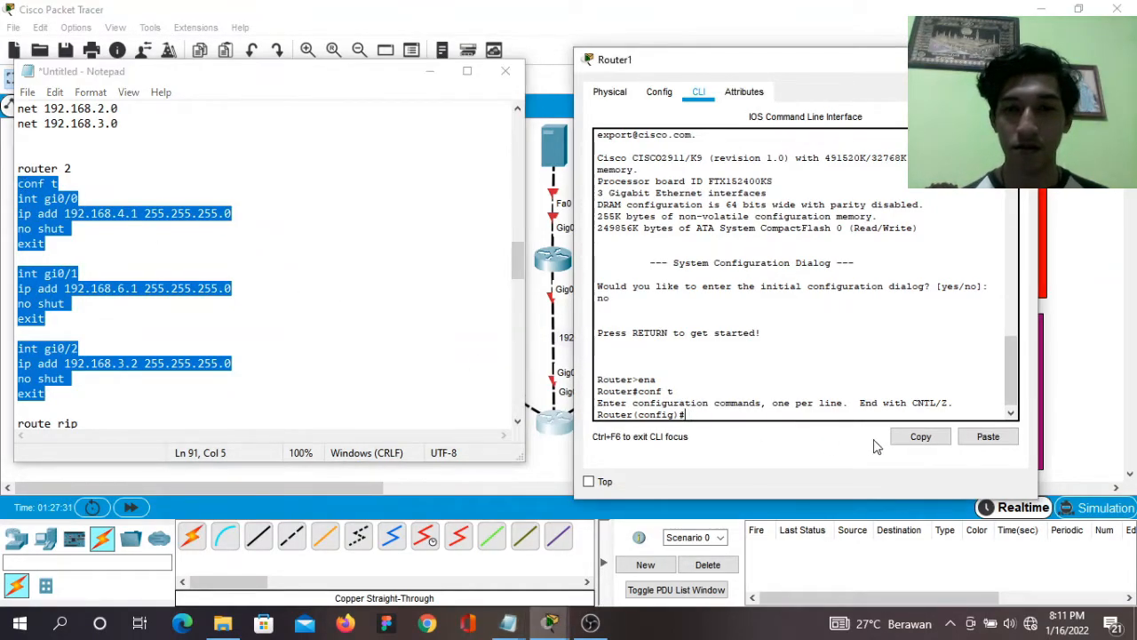
{"action": "left_click", "coordinate": [987, 436]}
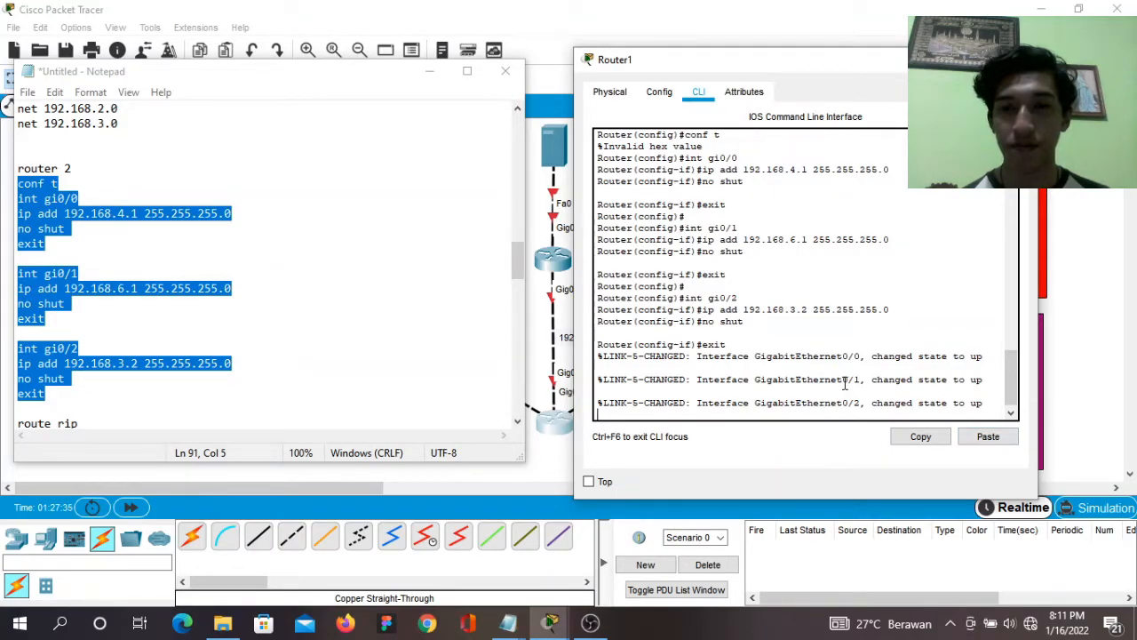
{"action": "key", "text": "Return"}
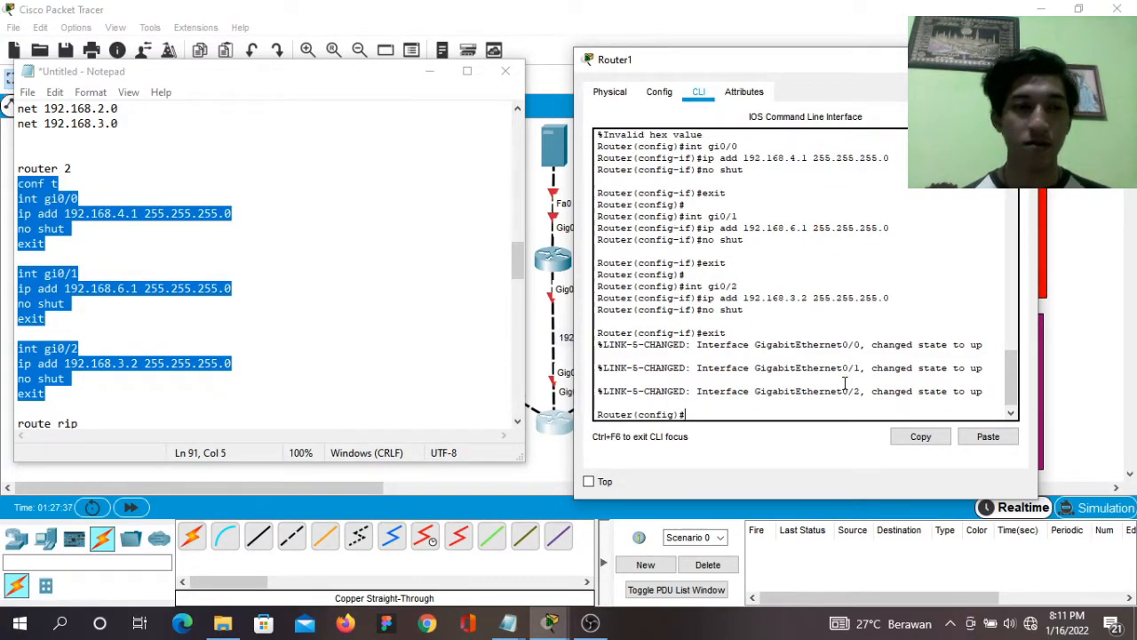
Start RIP on Router1 and set it to version 2, following the route rip block in the notes.
{"action": "left_click", "coordinate": [517, 261]}
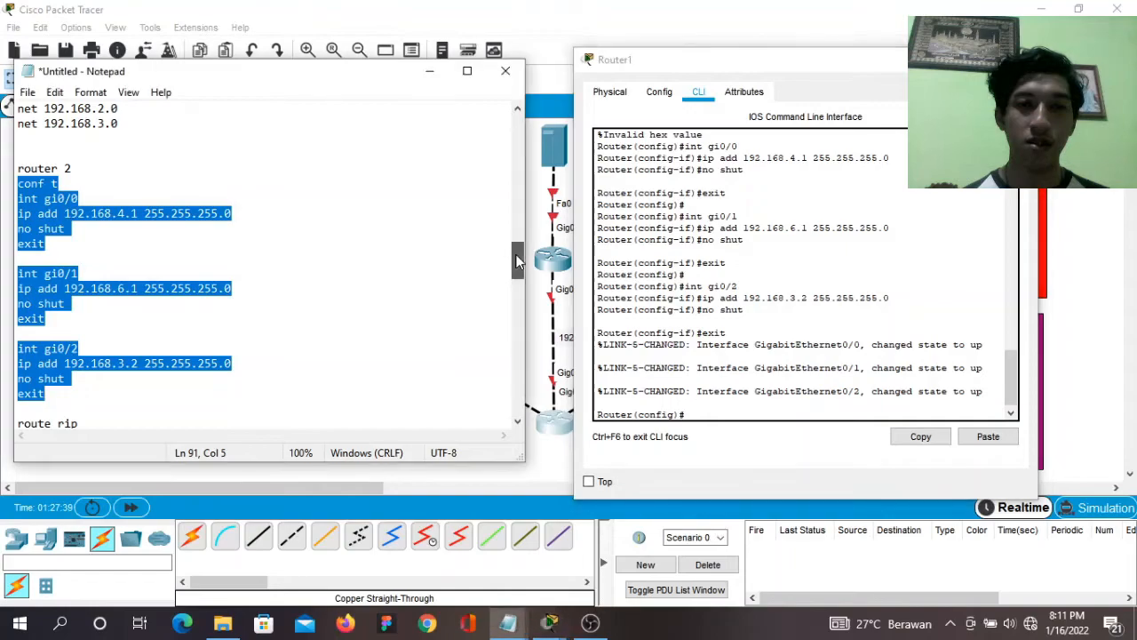
{"action": "left_click_drag", "start_coordinate": [518, 260], "coordinate": [518, 274]}
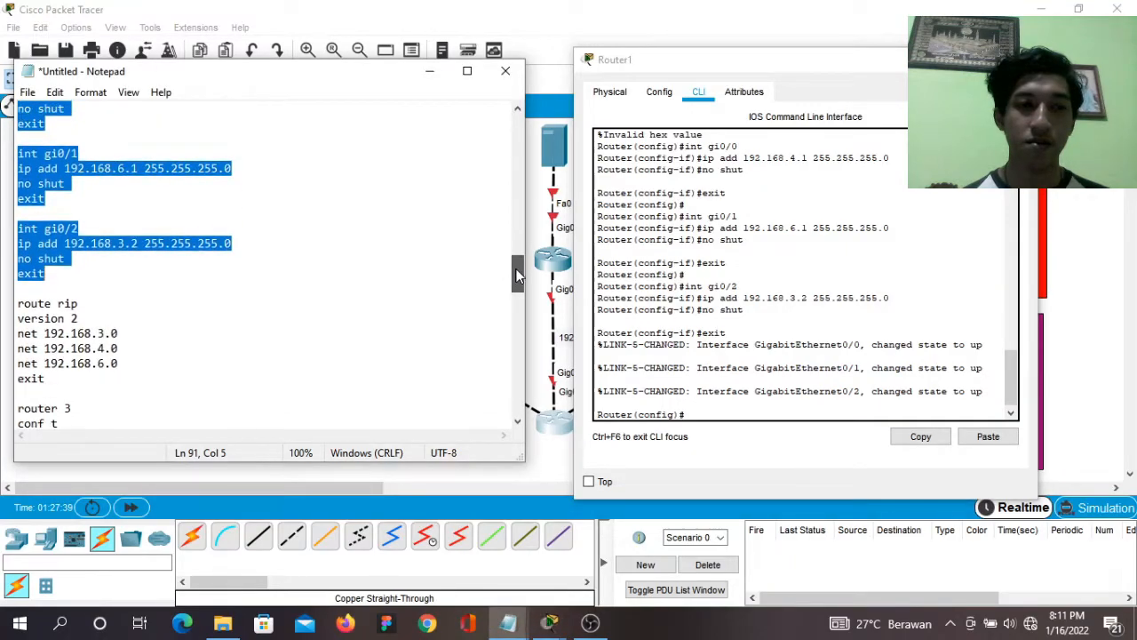
{"action": "left_click", "coordinate": [708, 415]}
{"action": "type", "text": "route"}
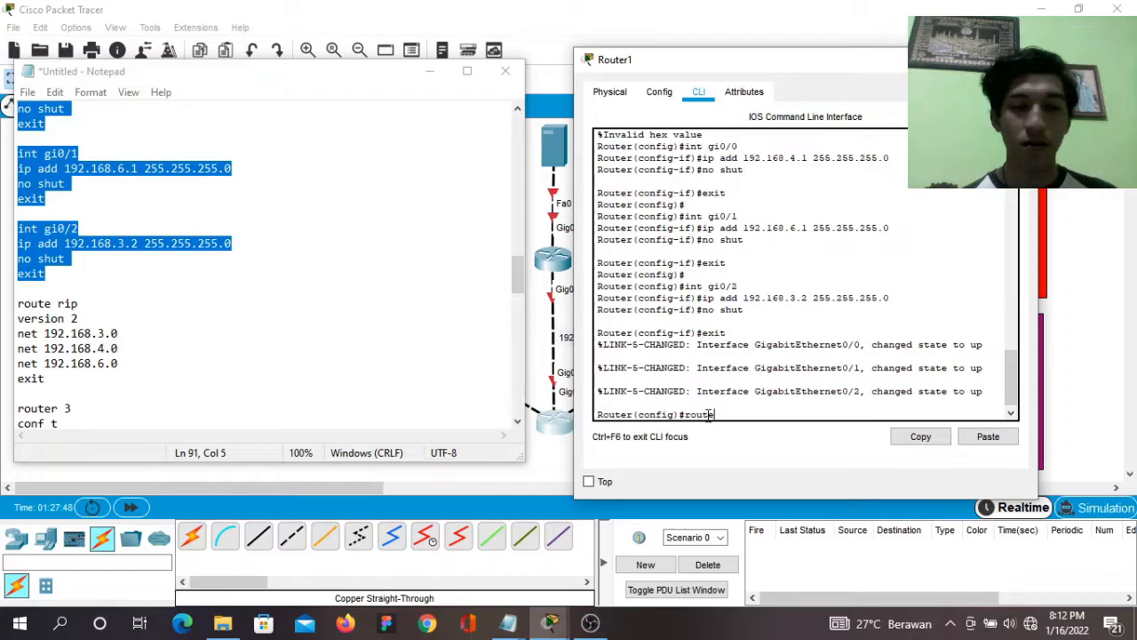
{"action": "type", "text": "rip"}
{"action": "key", "text": "Return"}
{"action": "type", "text": "version 2"}
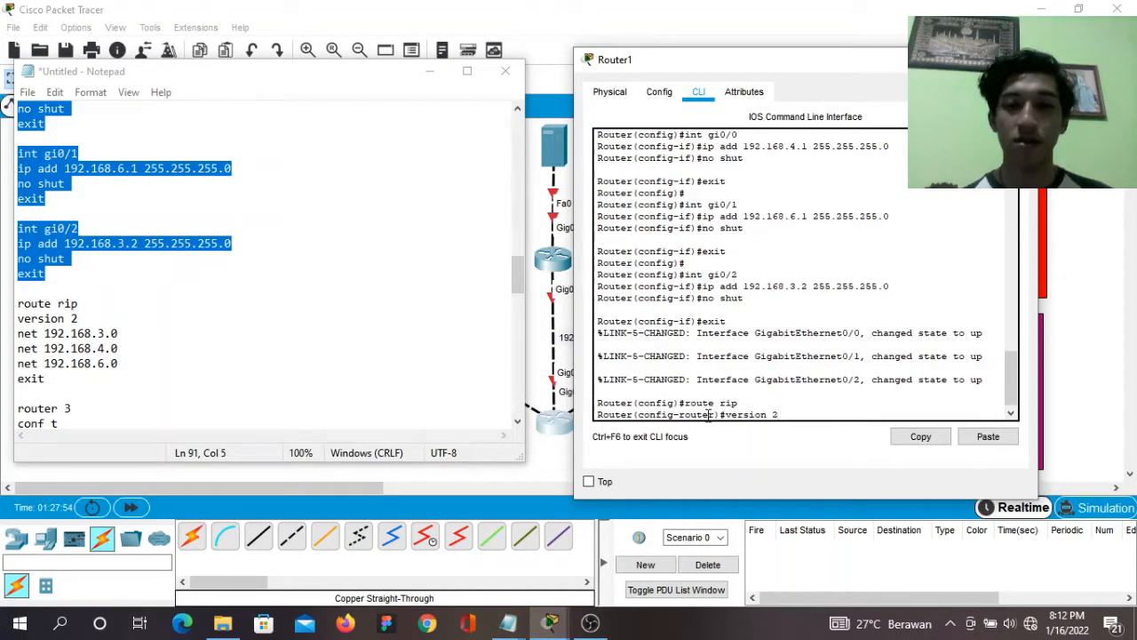
{"action": "key", "text": "Return"}
Add networks 192.168.3.0 and 192.168.4.0 to Router1's RIP configuration.
{"action": "type", "text": "net 1"}
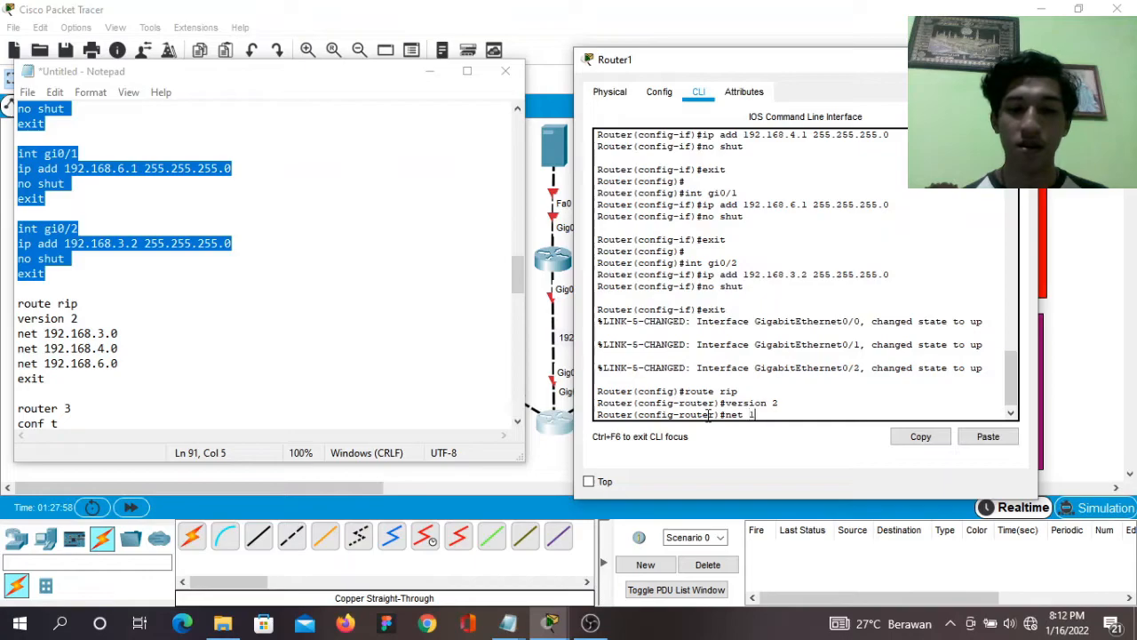
{"action": "type", "text": "92.1"}
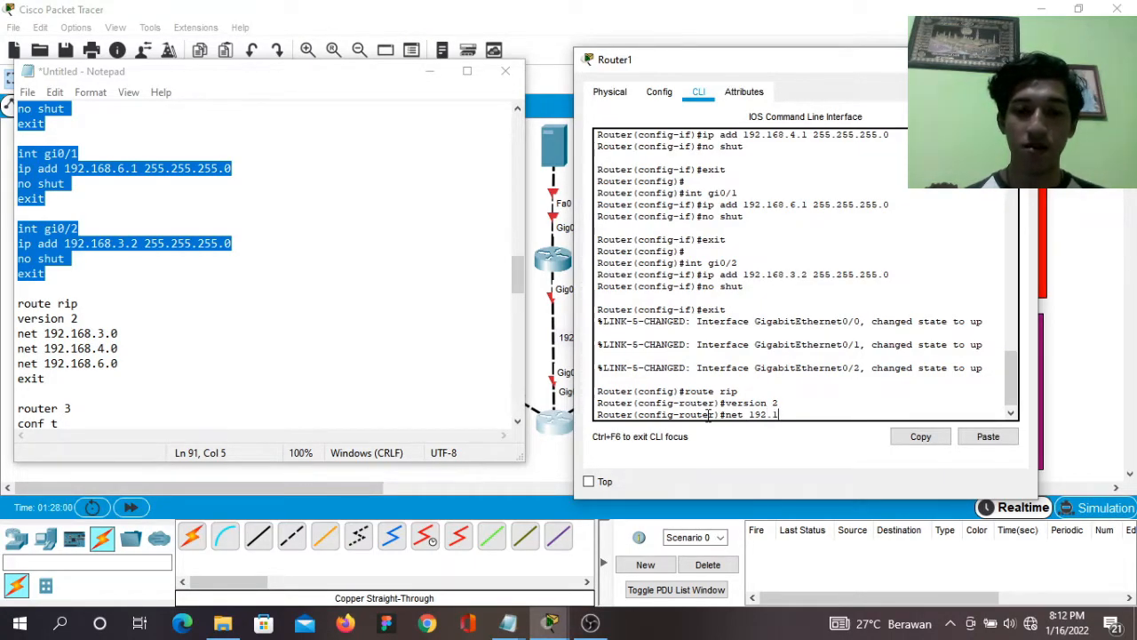
{"action": "type", "text": "68.3.0"}
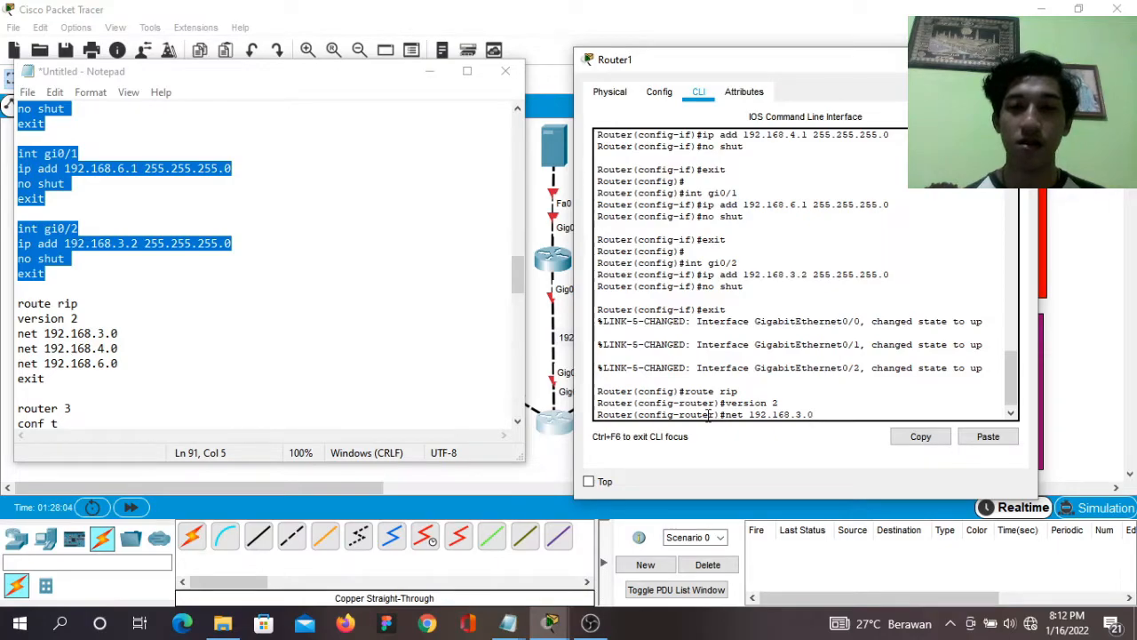
{"action": "key", "text": "Return"}
{"action": "key", "text": "Up"}
{"action": "key", "text": "Left"}
{"action": "key", "text": "Left"}
{"action": "key", "text": "BackSpace"}
{"action": "type", "text": "4"}
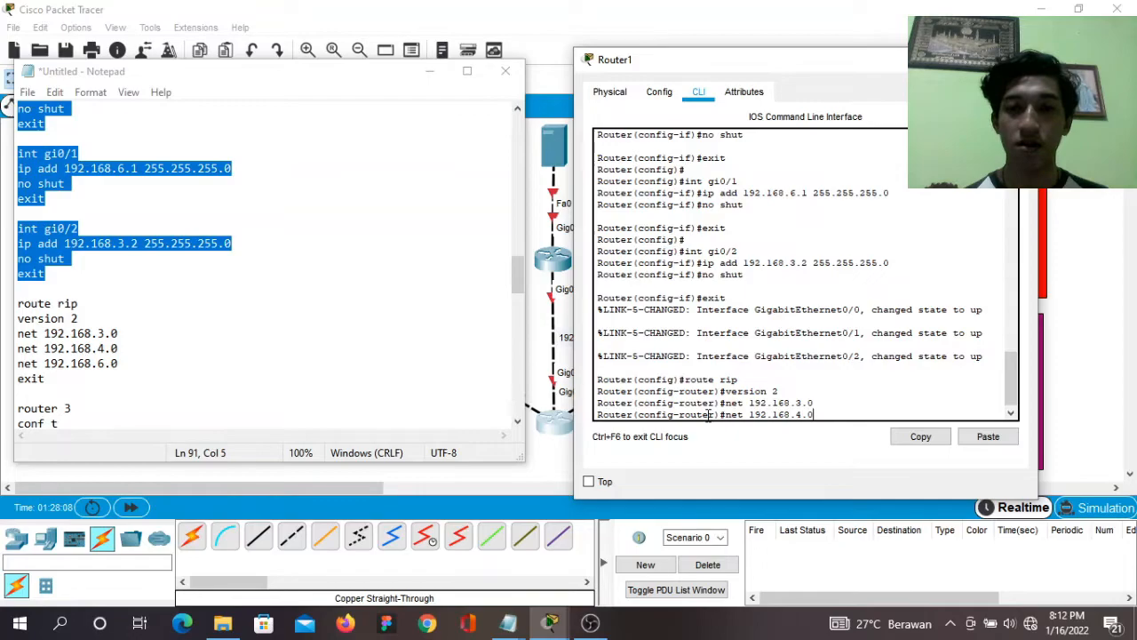
{"action": "key", "text": "Return"}
Add network 192.168.6.0 to Router1's RIP configuration and exit router configuration mode.
{"action": "key", "text": "Up"}
{"action": "key", "text": "Left"}
{"action": "key", "text": "Left"}
{"action": "key", "text": "BackSpace"}
{"action": "type", "text": "6"}
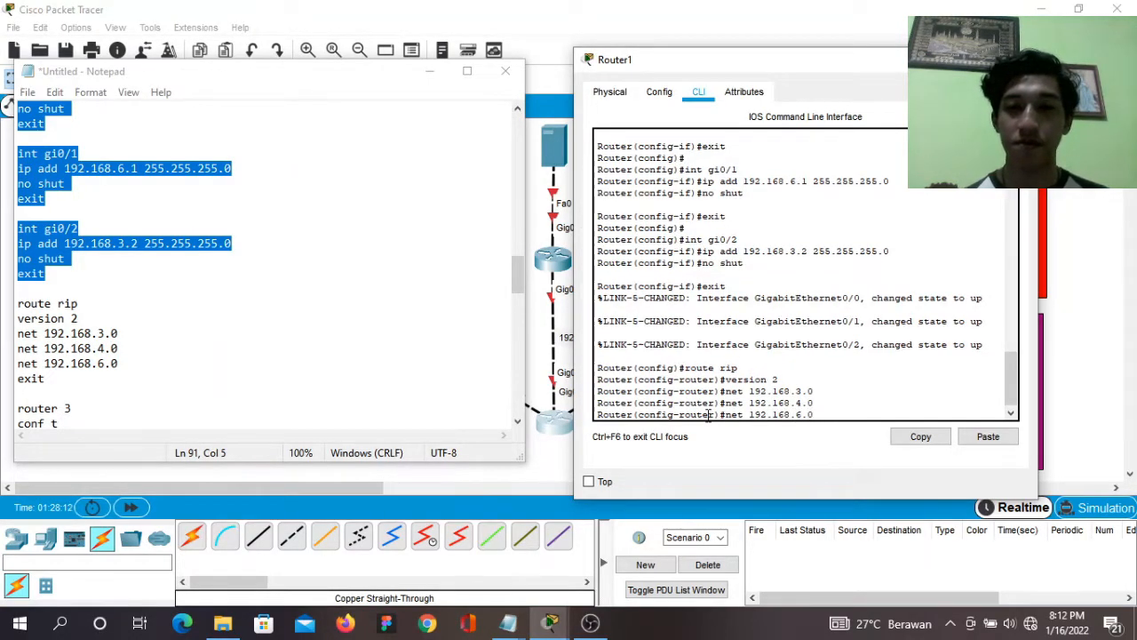
{"action": "key", "text": "Return"}
{"action": "type", "text": "exi"}
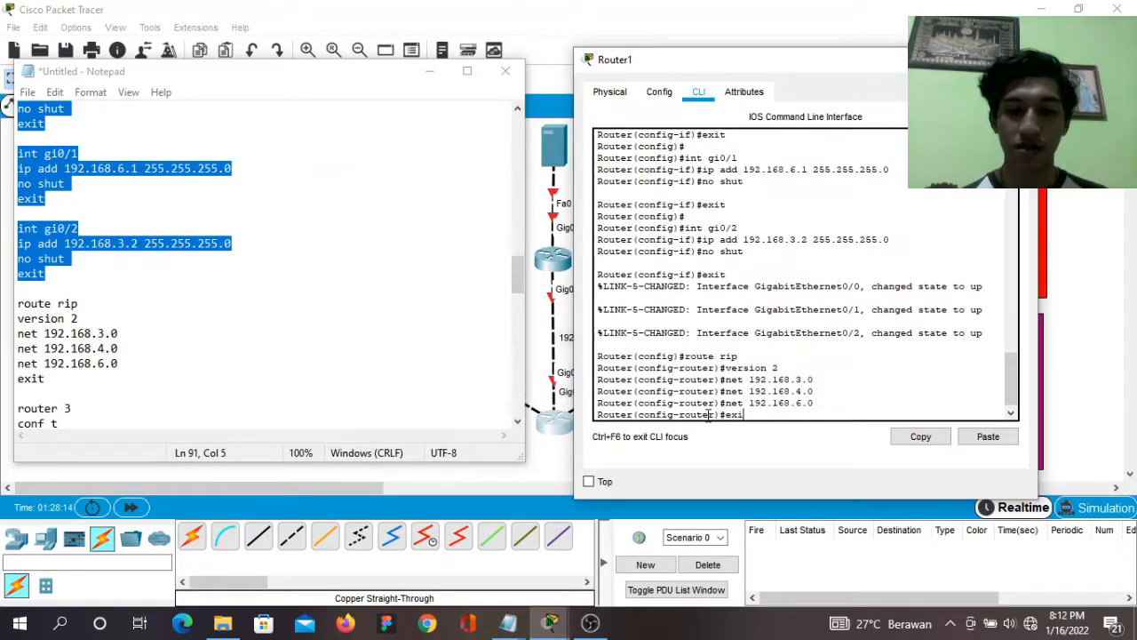
{"action": "type", "text": "t"}
{"action": "key", "text": "Return"}
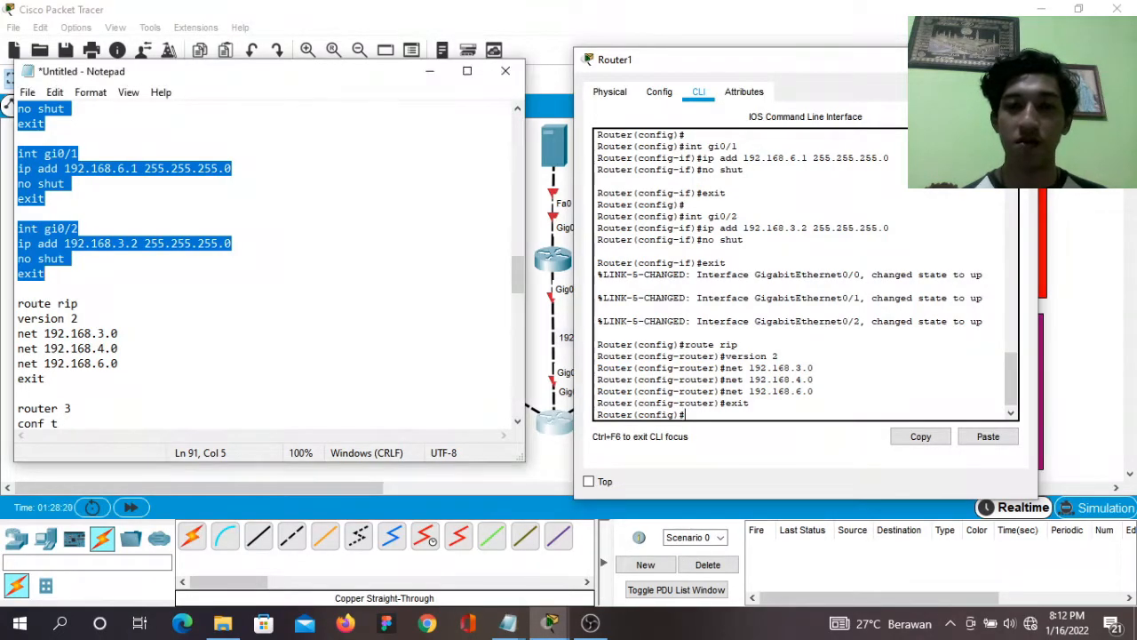
Close the Router1 window, open the command line of Router0 below the server and decline the initial configuration dialog.
{"action": "left_click", "coordinate": [1018, 60]}
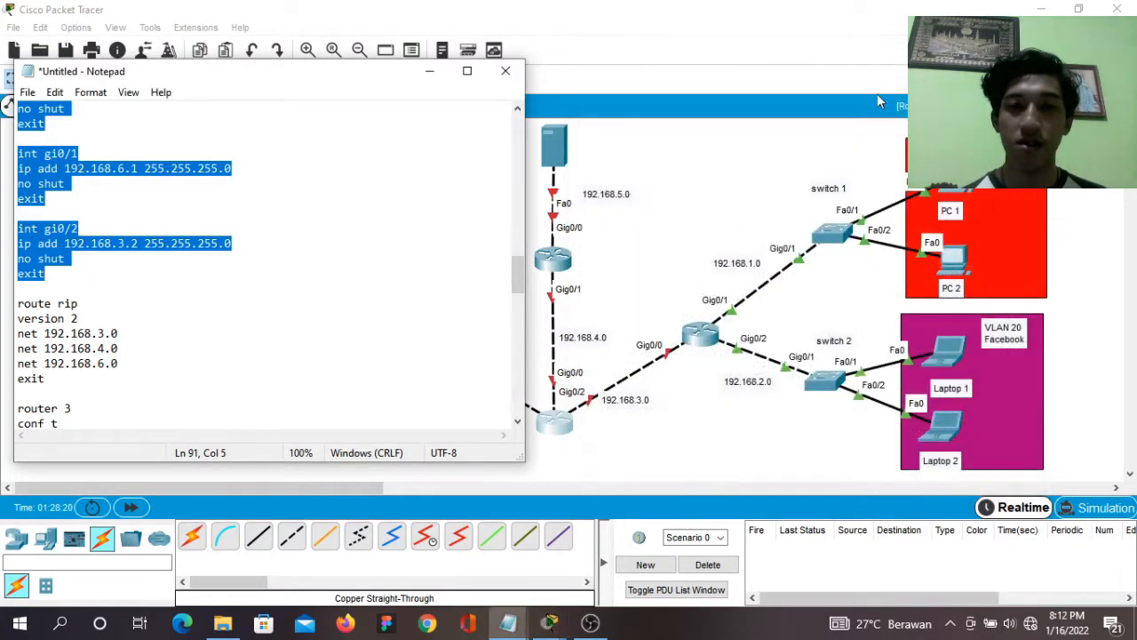
{"action": "left_click", "coordinate": [558, 259]}
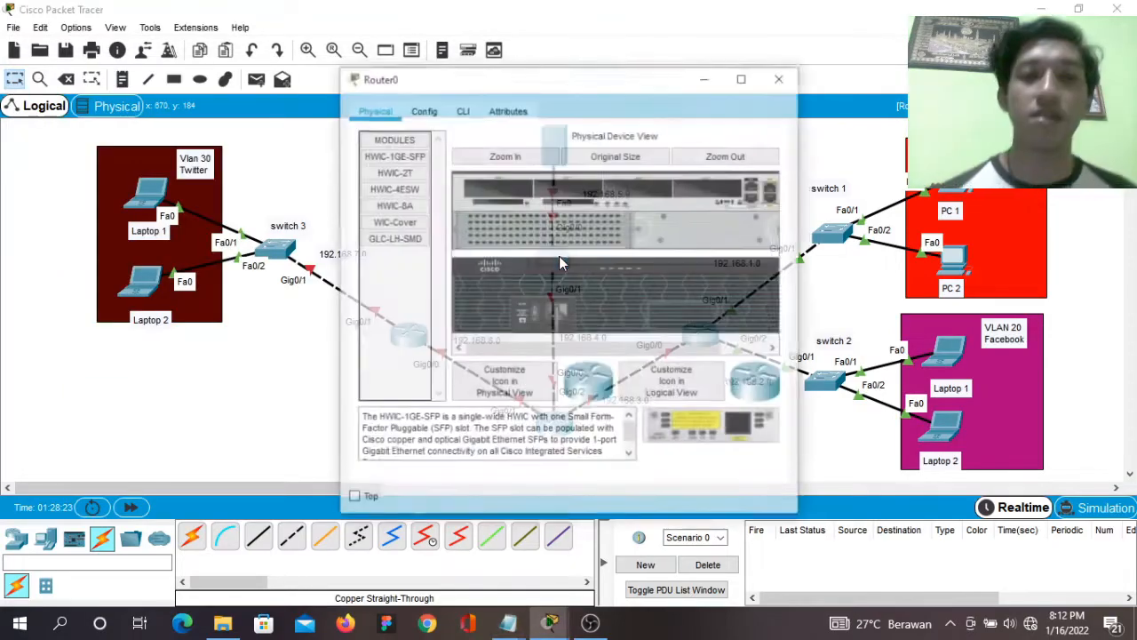
{"action": "left_click", "coordinate": [464, 109]}
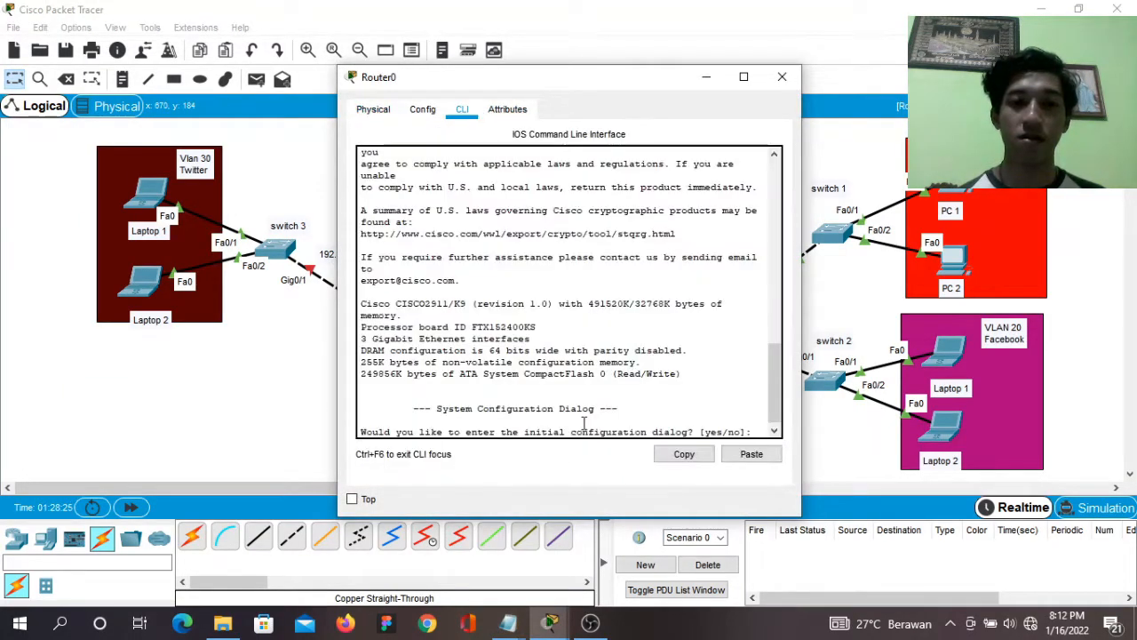
{"action": "left_click", "coordinate": [761, 432]}
{"action": "type", "text": "no"}
{"action": "key", "text": "Return"}
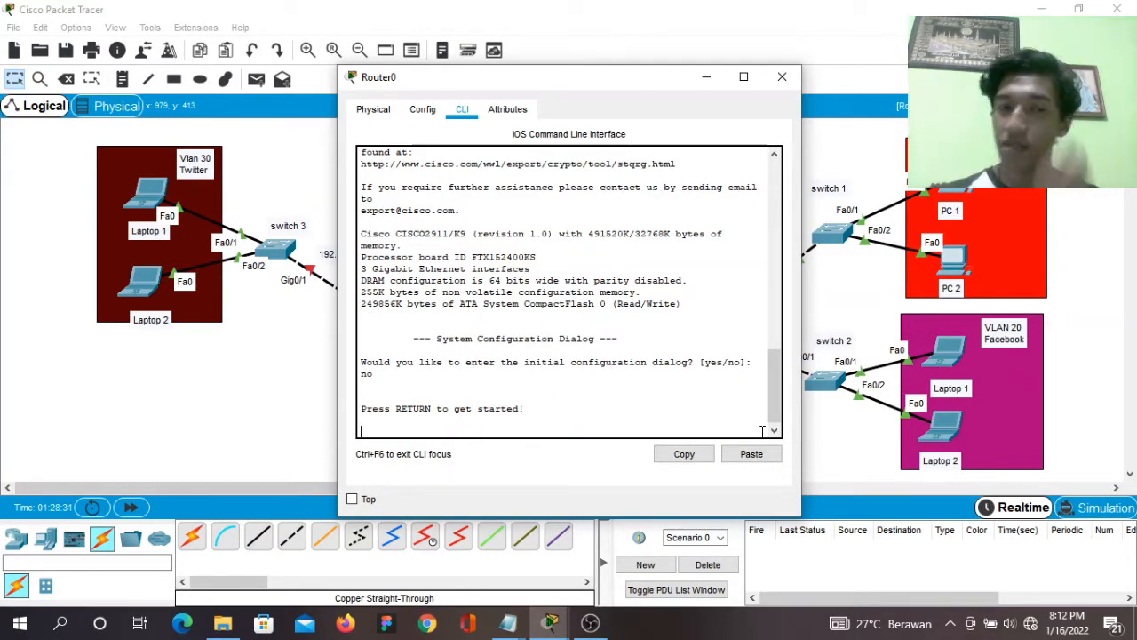
Start the Router0 console session and enter privileged mode followed by global configuration mode.
{"action": "key", "text": "Return"}
{"action": "type", "text": "ena"}
{"action": "key", "text": "Return"}
{"action": "type", "text": "conf t"}
{"action": "key", "text": "Return"}
Move the Router0 window aside and bring the untitled Notepad notes back up beside it.
{"action": "left_click_drag", "start_coordinate": [565, 83], "coordinate": [851, 76]}
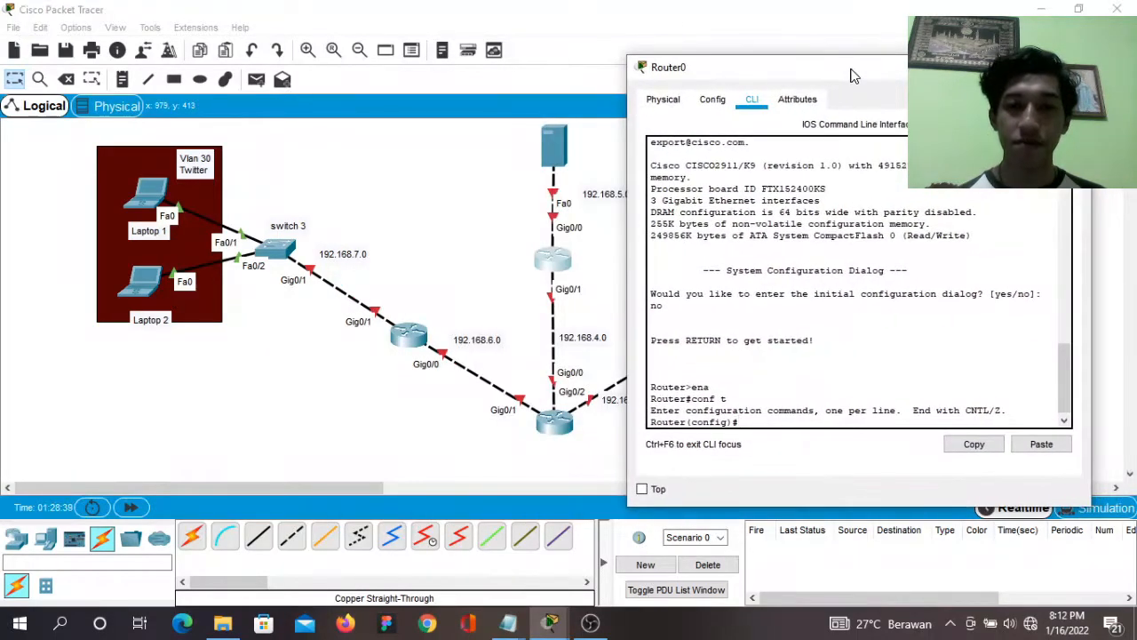
{"action": "mouse_move", "coordinate": [505, 629]}
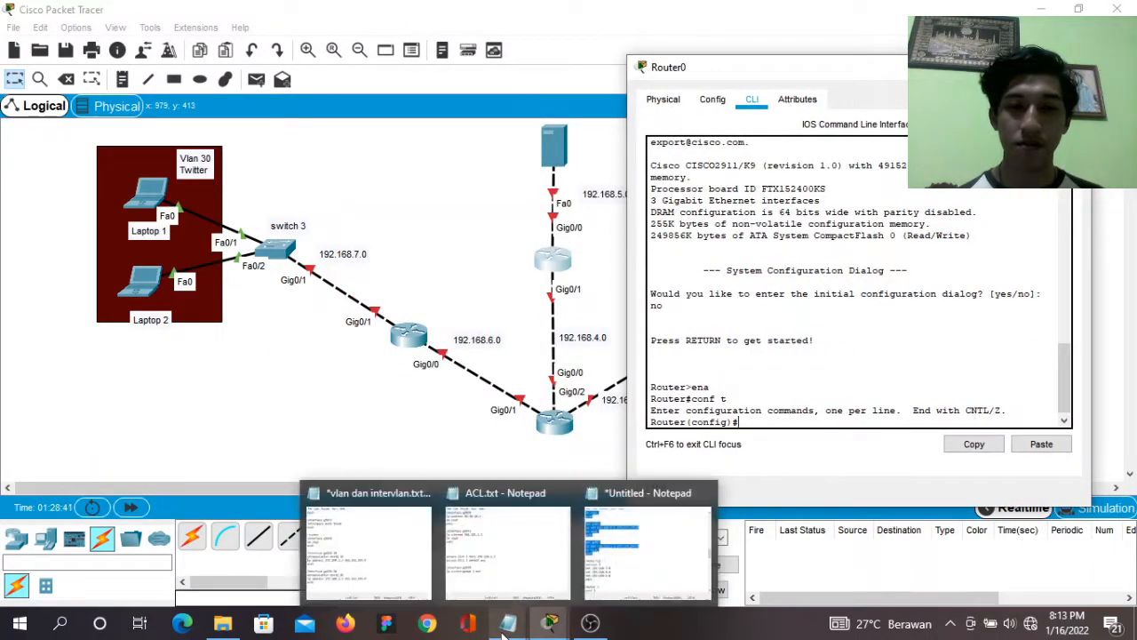
{"action": "left_click", "coordinate": [629, 531]}
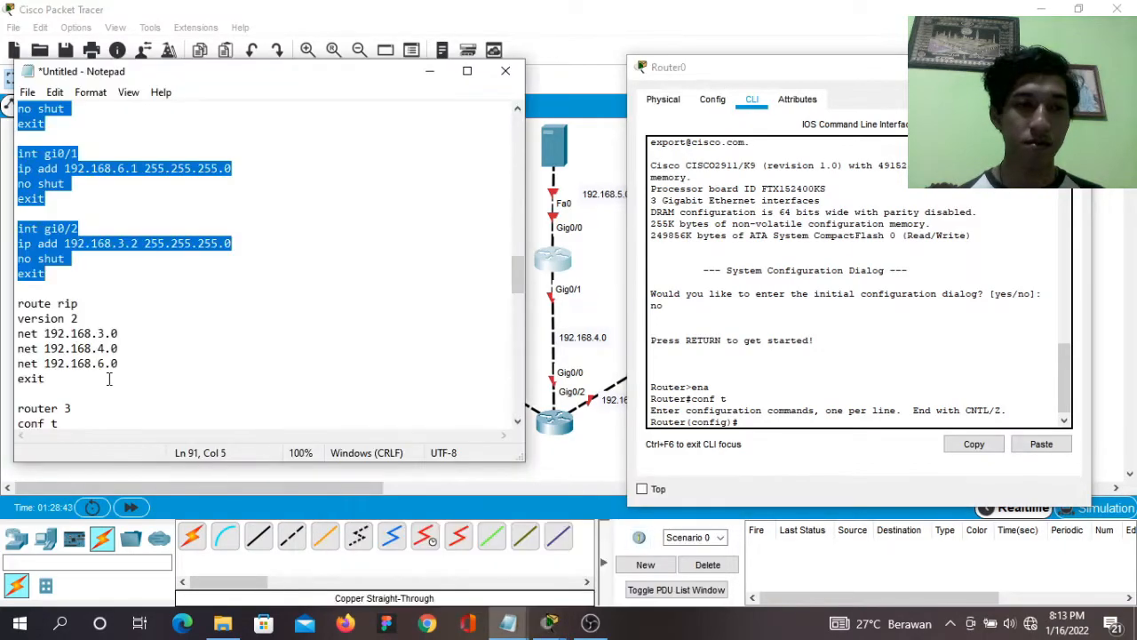
Copy the router 3 interface commands from the notes into Router0, enabling gi0/1 as 192.168.4.2 and gi0/0 as 192.168.5.1 with mask 255.255.255.0.
{"action": "left_click", "coordinate": [109, 379]}
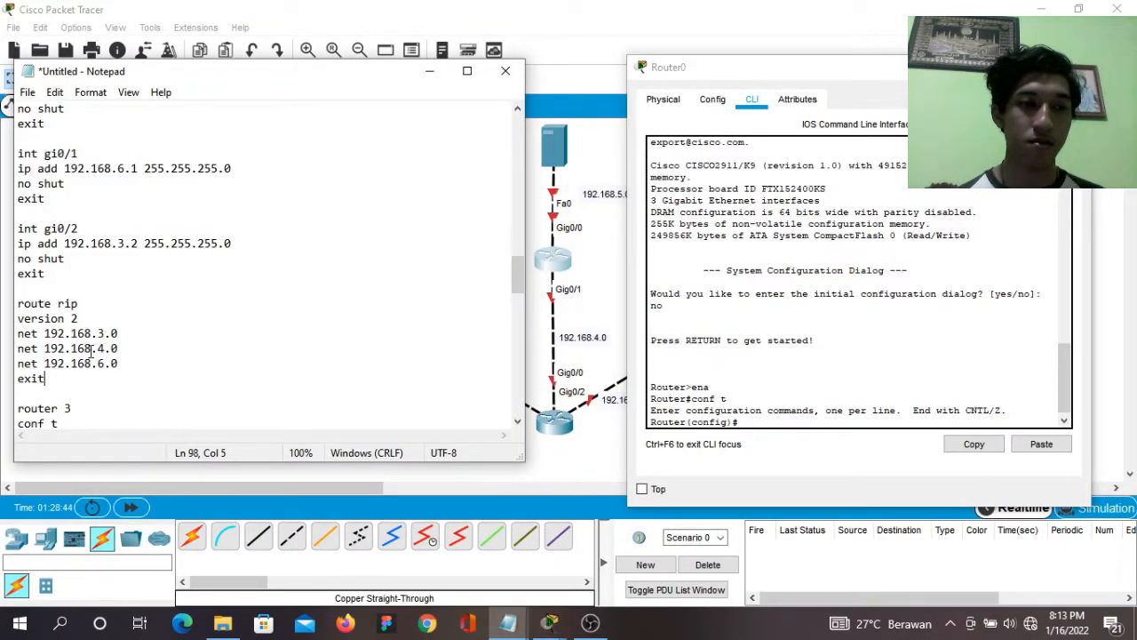
{"action": "key", "text": "Down"}
{"action": "key", "text": "Down"}
{"action": "key", "text": "Down"}
{"action": "key", "text": "Down"}
{"action": "key", "text": "Down"}
{"action": "key", "text": "Down"}
{"action": "key", "text": "Down"}
{"action": "key", "text": "Down"}
{"action": "key", "text": "Down"}
{"action": "key", "text": "Down"}
{"action": "key", "text": "Down"}
{"action": "key", "text": "Up"}
{"action": "key", "text": "Up"}
{"action": "key", "text": "Up"}
{"action": "key", "text": "Up"}
{"action": "key", "text": "Up"}
{"action": "key", "text": "Up"}
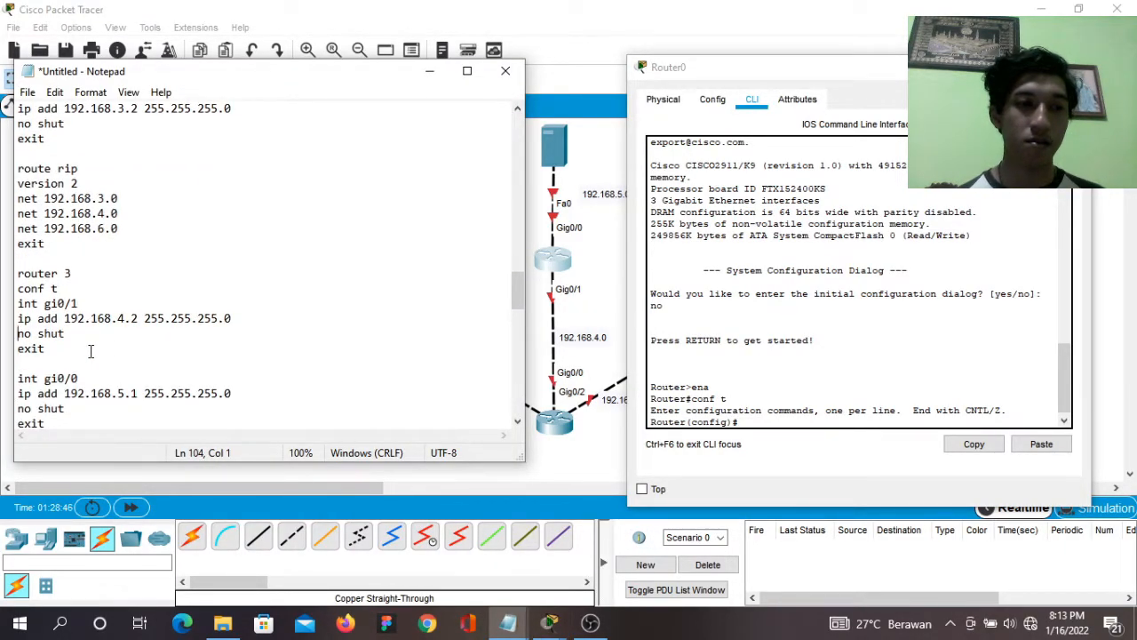
{"action": "key", "text": "shift+Down"}
{"action": "key", "text": "shift+Down"}
{"action": "key", "text": "shift+Down"}
{"action": "key", "text": "shift+Down"}
{"action": "key", "text": "shift+Down"}
{"action": "key", "text": "shift+Down"}
{"action": "key", "text": "shift+Down"}
{"action": "key", "text": "shift+Down"}
{"action": "key", "text": "shift+Down"}
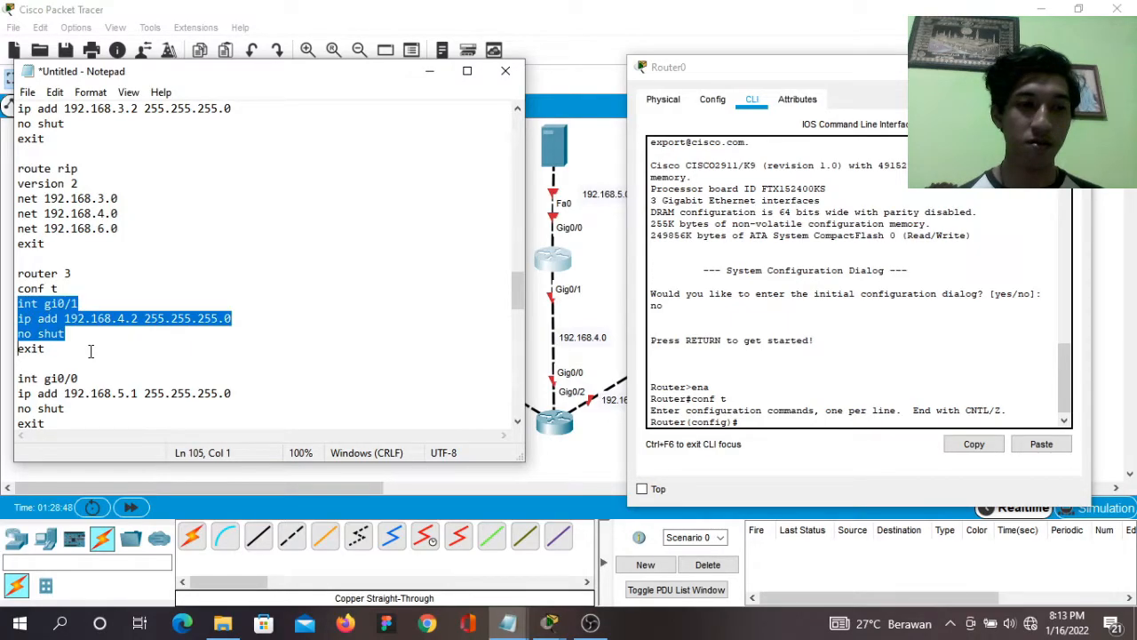
{"action": "key", "text": "shift+Left"}
{"action": "key", "text": "ctrl+c"}
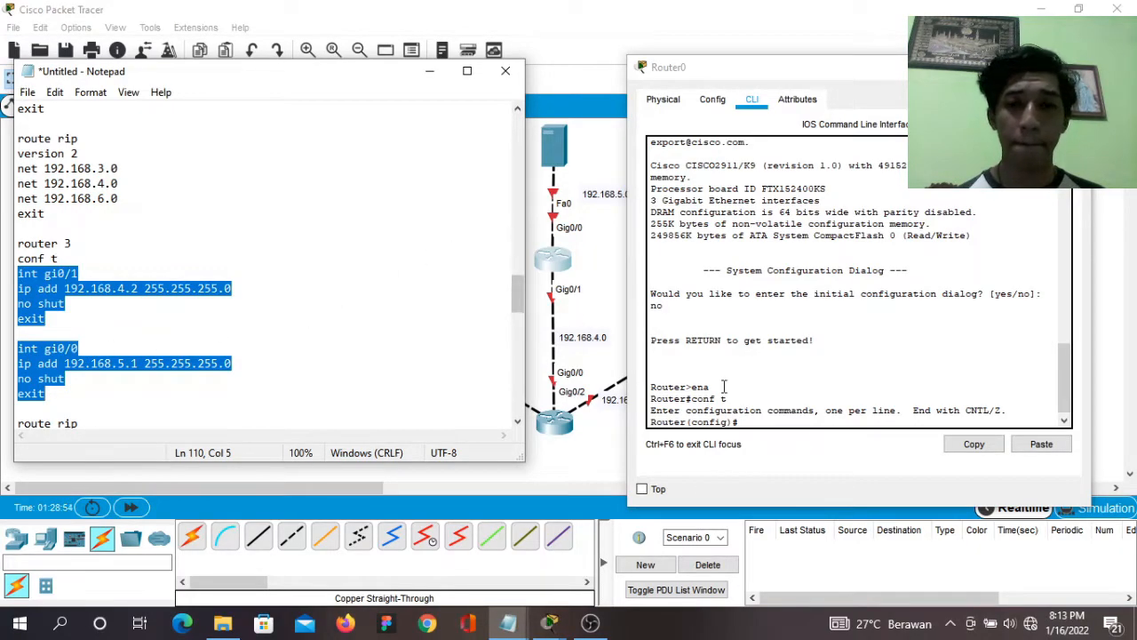
{"action": "left_click", "coordinate": [759, 422]}
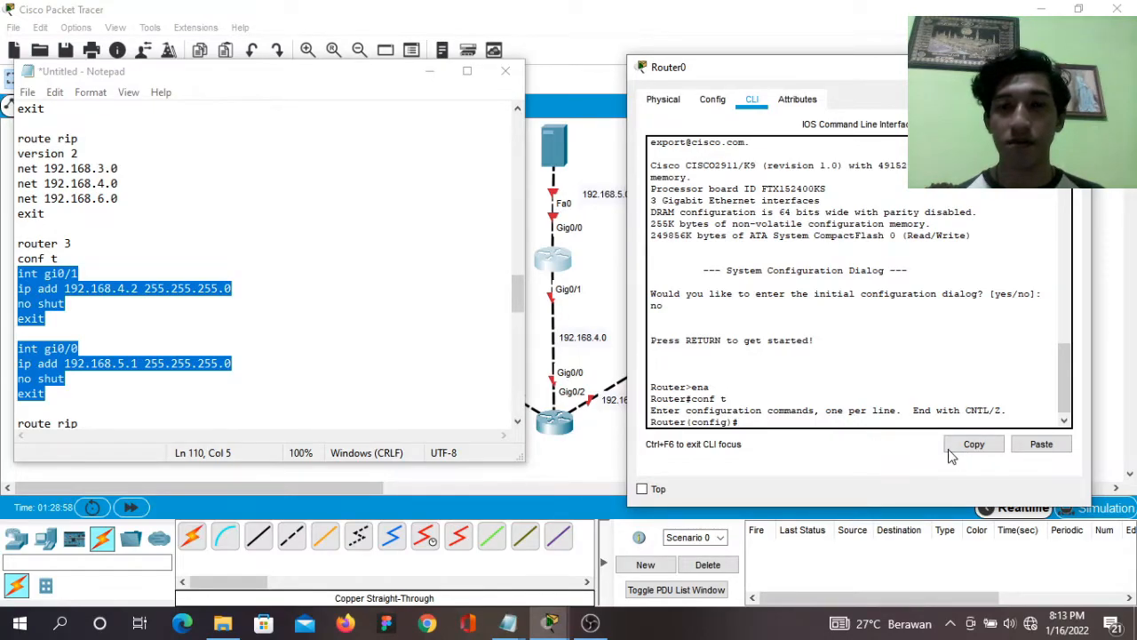
{"action": "left_click", "coordinate": [1039, 444]}
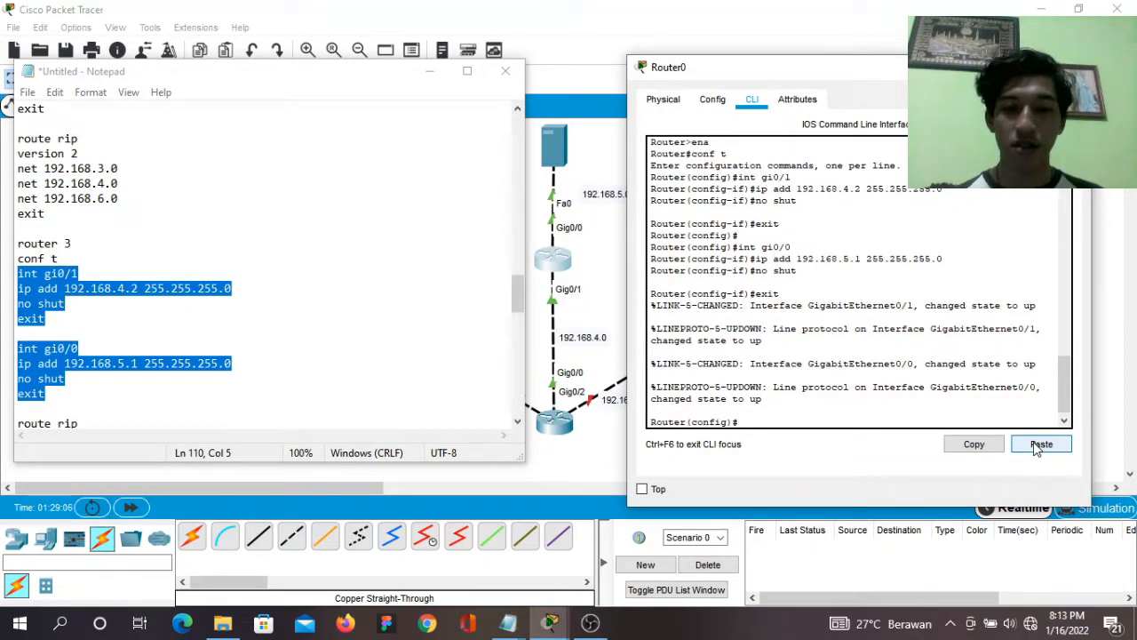
Start RIP on Router0 and set it to version 2.
{"action": "type", "text": "eoute"}
{"action": "key", "text": "BackSpace"}
{"action": "key", "text": "BackSpace"}
{"action": "key", "text": "BackSpace"}
{"action": "key", "text": "BackSpace"}
{"action": "key", "text": "BackSpace"}
{"action": "type", "text": "rou"}
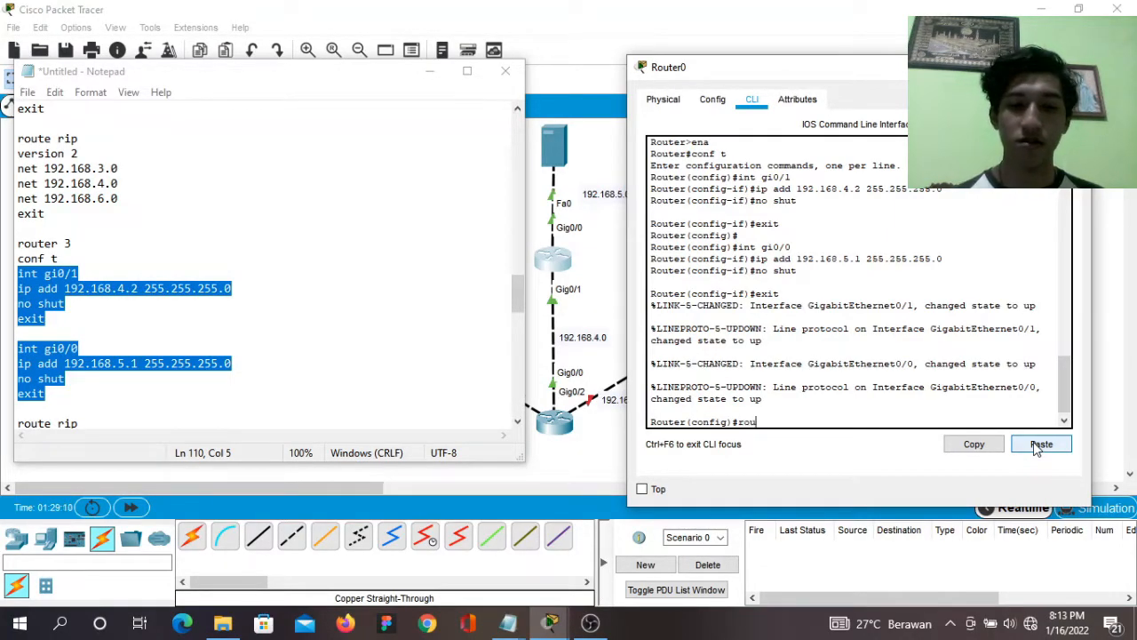
{"action": "type", "text": "ter rip"}
{"action": "key", "text": "Return"}
{"action": "type", "text": "ver"}
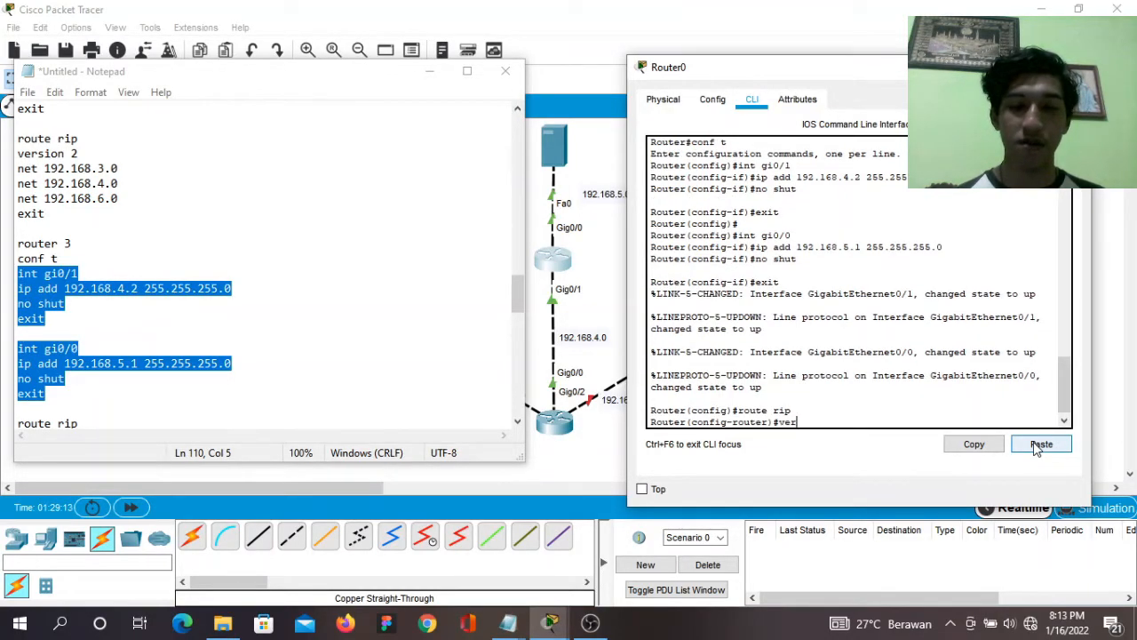
{"action": "type", "text": "sion 2"}
{"action": "key", "text": "Return"}
Advertise networks 192.168.4.0 and 192.168.5.0 in Router0's RIP configuration, exit to global configuration mode and close the router's window.
{"action": "type", "text": "net "}
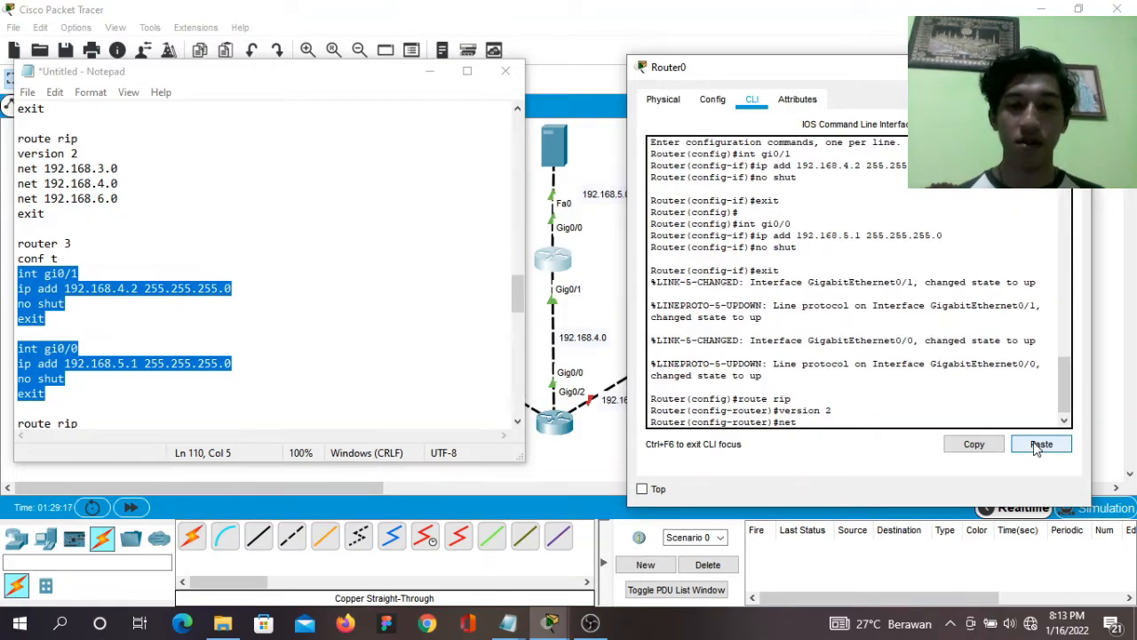
{"action": "type", "text": "192.168"}
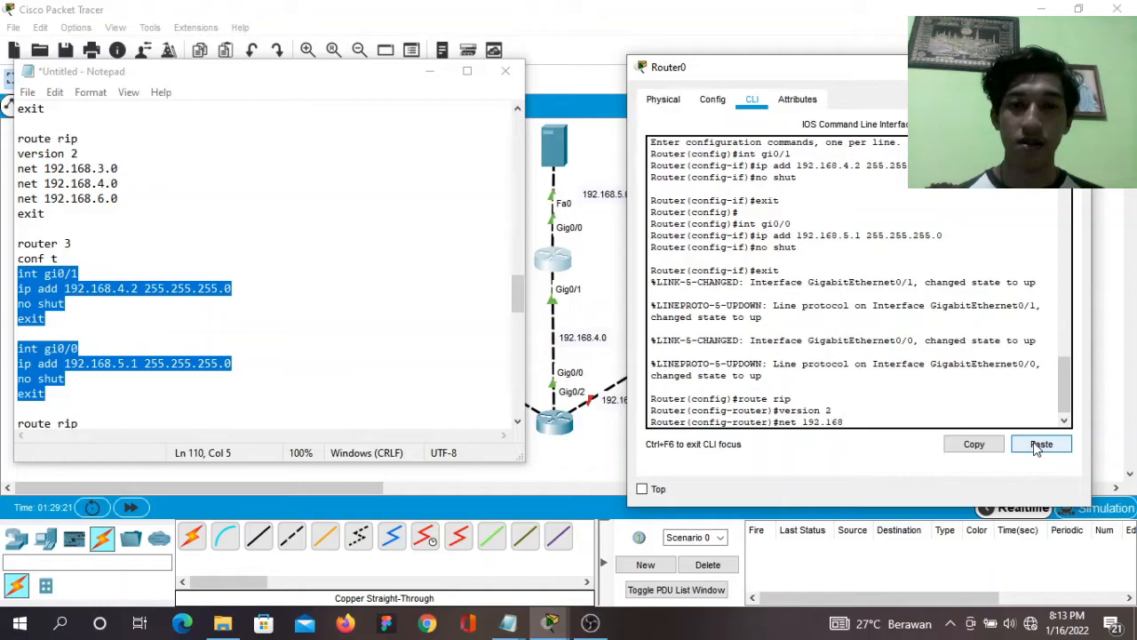
{"action": "type", "text": ".4"}
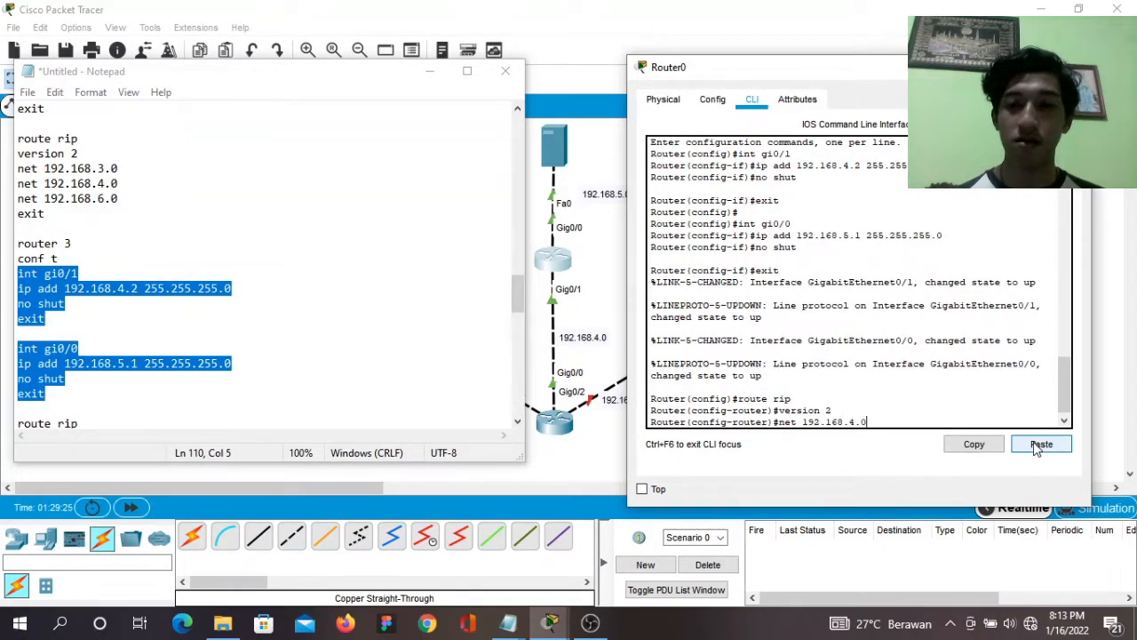
{"action": "type", "text": ".0"}
{"action": "key", "text": "Return"}
{"action": "key", "text": "Up"}
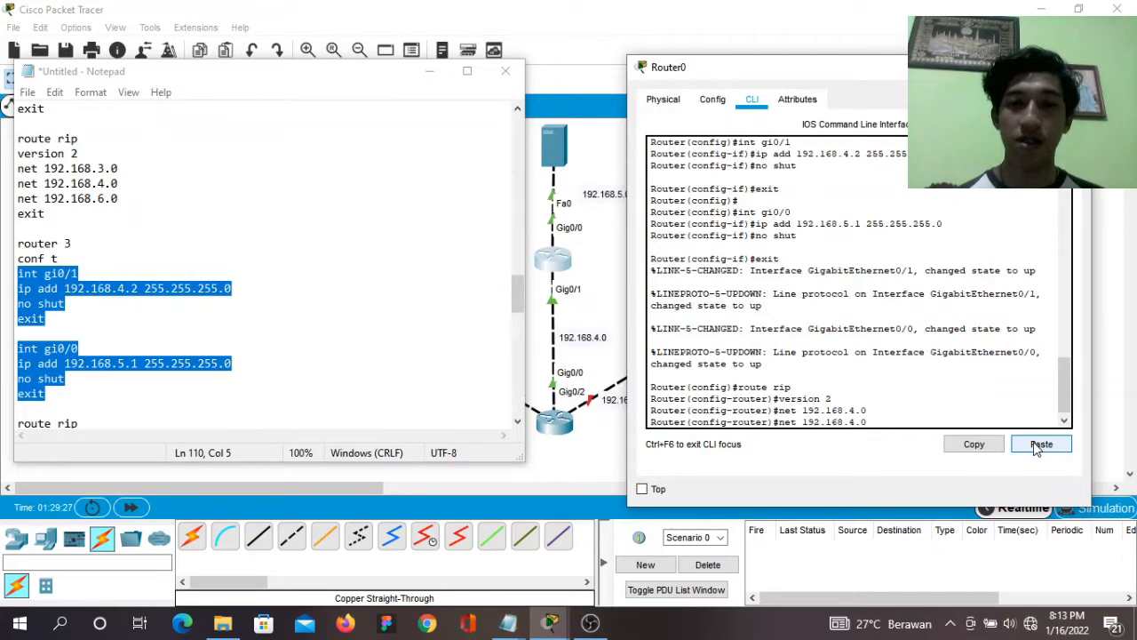
{"action": "key", "text": "BackSpace"}
{"action": "type", "text": "5"}
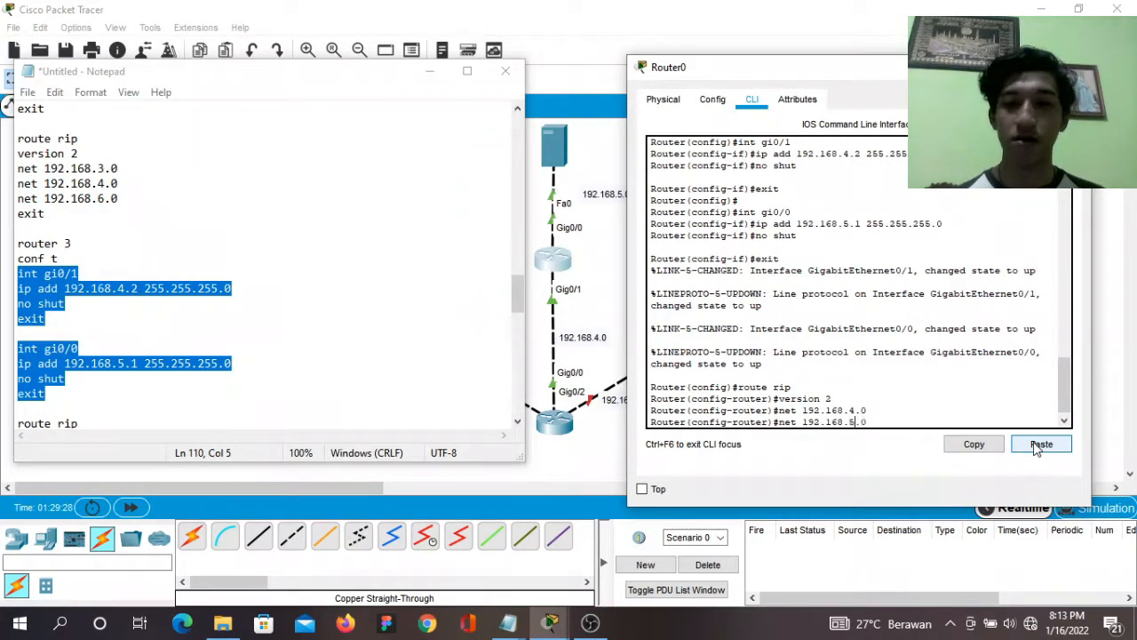
{"action": "key", "text": "Return"}
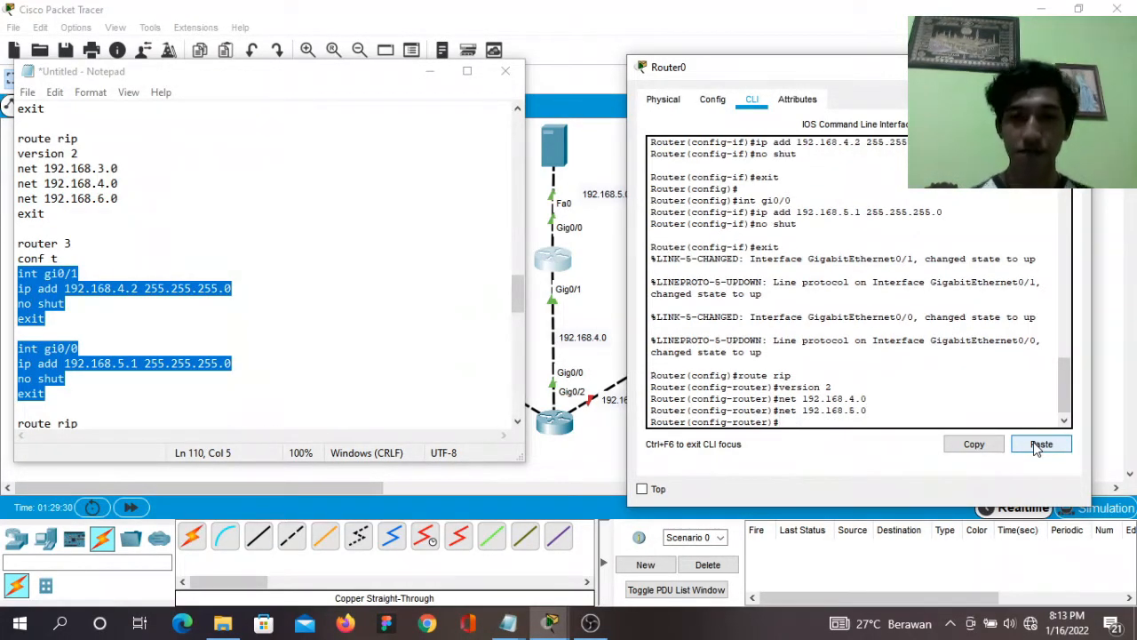
{"action": "type", "text": "exit"}
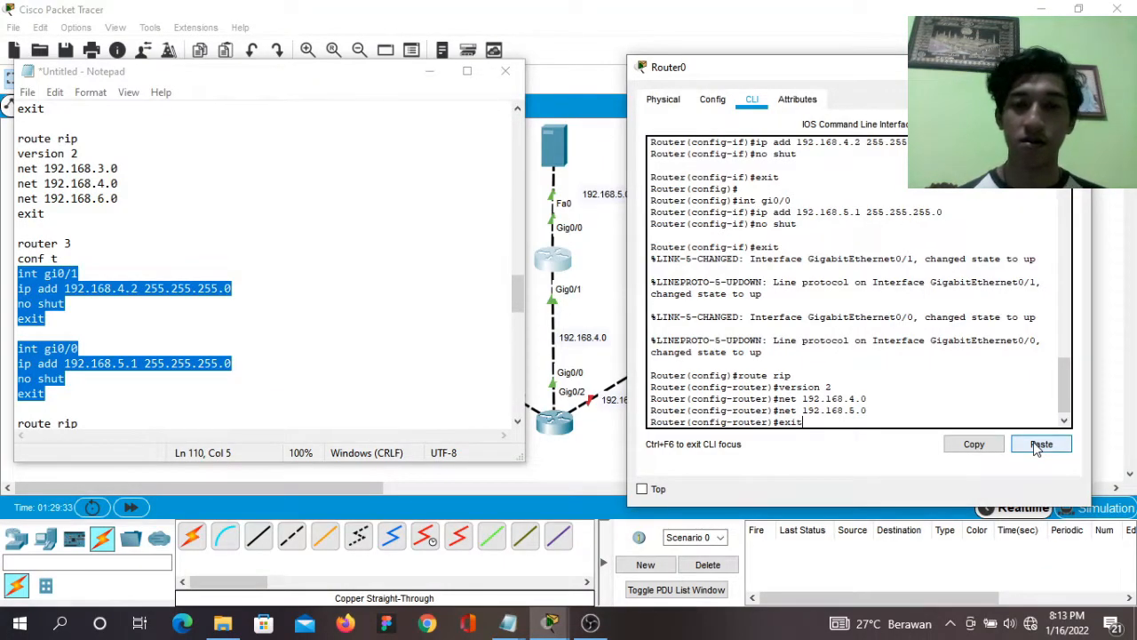
{"action": "key", "text": "Return"}
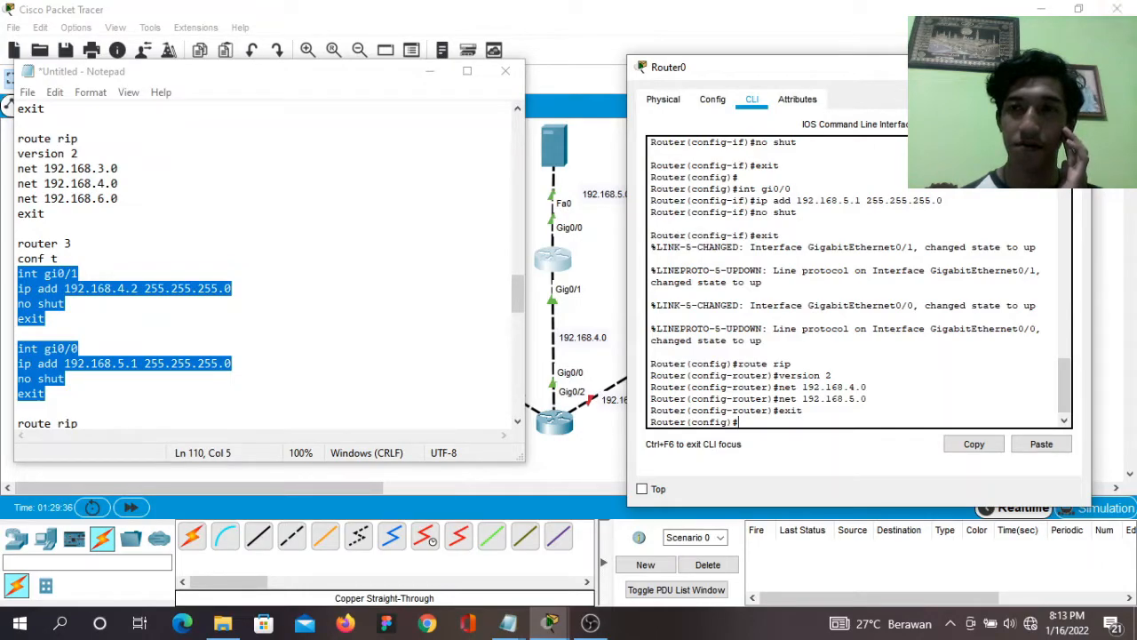
{"action": "left_click", "coordinate": [1072, 68]}
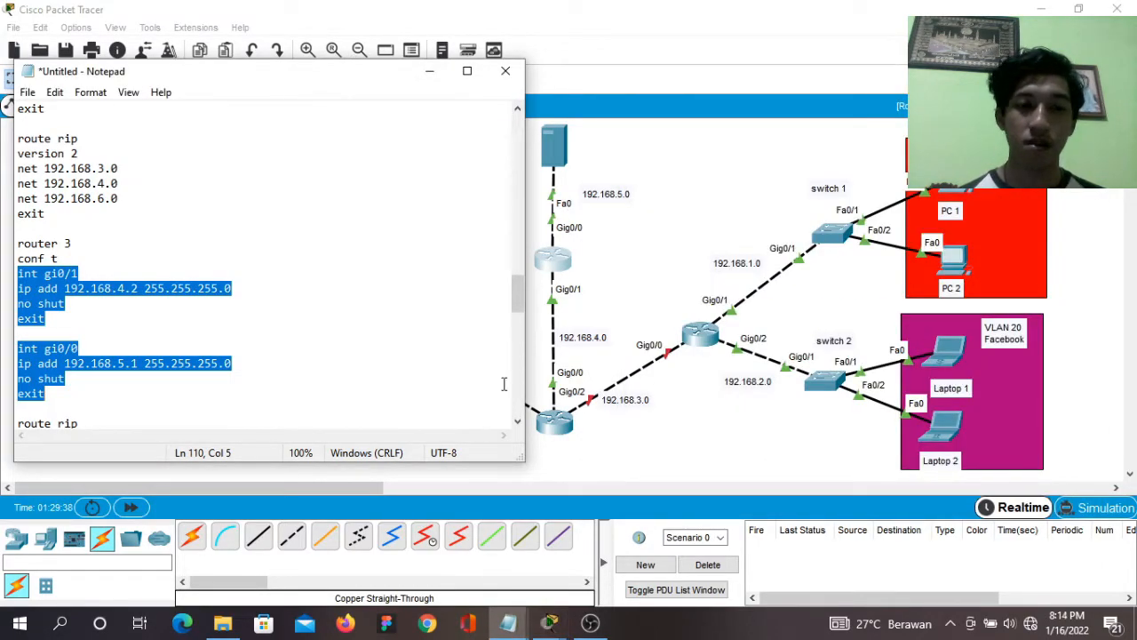
Move the Notepad notes clear of switch 3 in the topology and find the switch 3 commands in them.
{"action": "left_click_drag", "start_coordinate": [259, 81], "coordinate": [890, 53]}
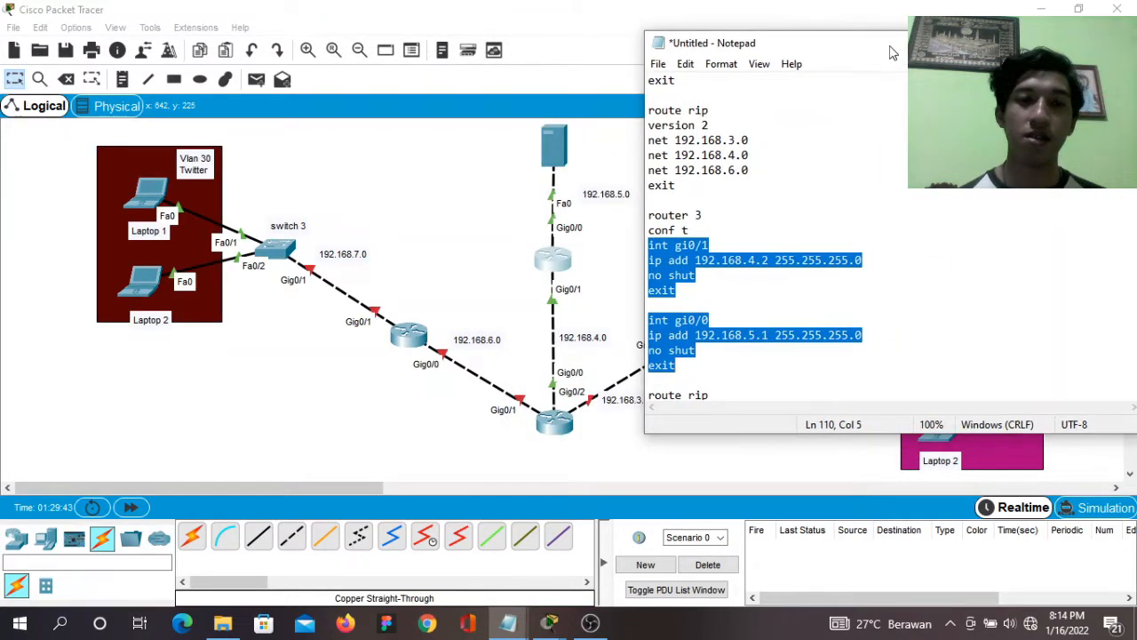
{"action": "left_click", "coordinate": [708, 384]}
{"action": "key", "text": "Down"}
{"action": "key", "text": "Down"}
{"action": "key", "text": "Down"}
{"action": "key", "text": "Down"}
{"action": "key", "text": "Down"}
{"action": "key", "text": "Down"}
{"action": "key", "text": "Down"}
{"action": "key", "text": "Down"}
{"action": "key", "text": "Down"}
{"action": "key", "text": "Down"}
{"action": "key", "text": "Down"}
{"action": "key", "text": "Down"}
{"action": "key", "text": "Down"}
{"action": "key", "text": "Down"}
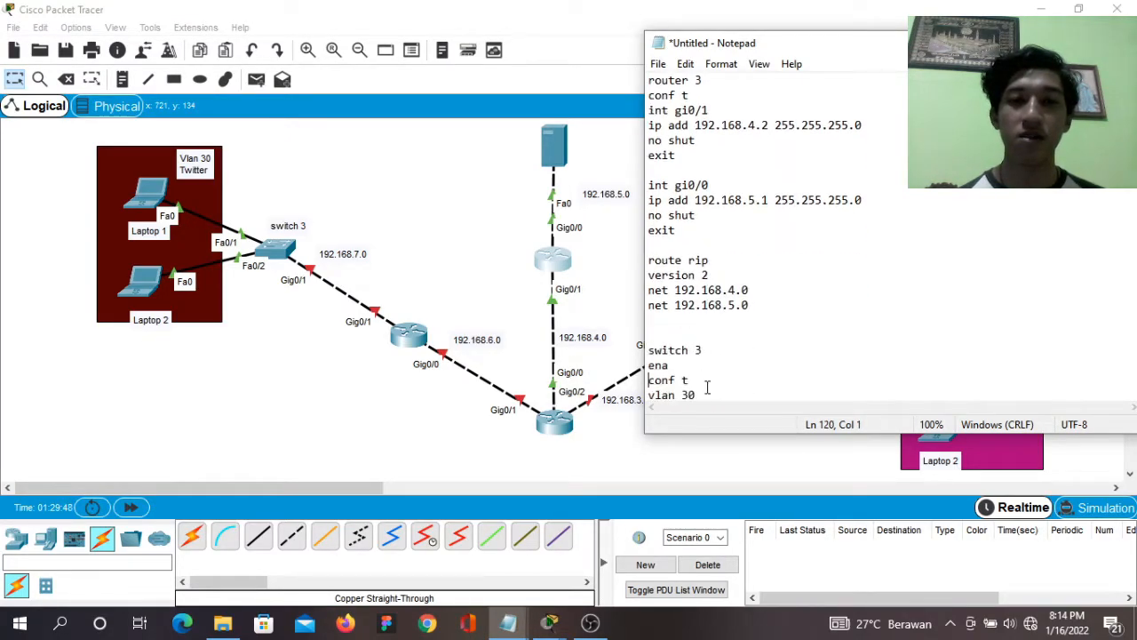
{"action": "key", "text": "Down"}
{"action": "key", "text": "Down"}
{"action": "key", "text": "Down"}
{"action": "key", "text": "Down"}
{"action": "key", "text": "Down"}
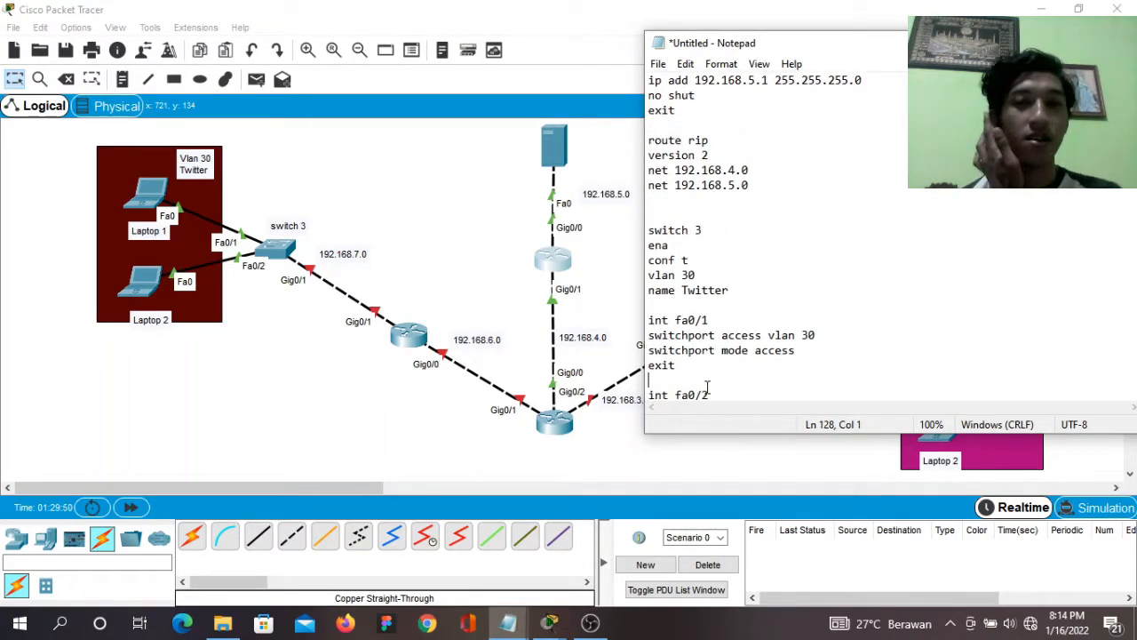
{"action": "left_click_drag", "start_coordinate": [781, 41], "coordinate": [675, 34]}
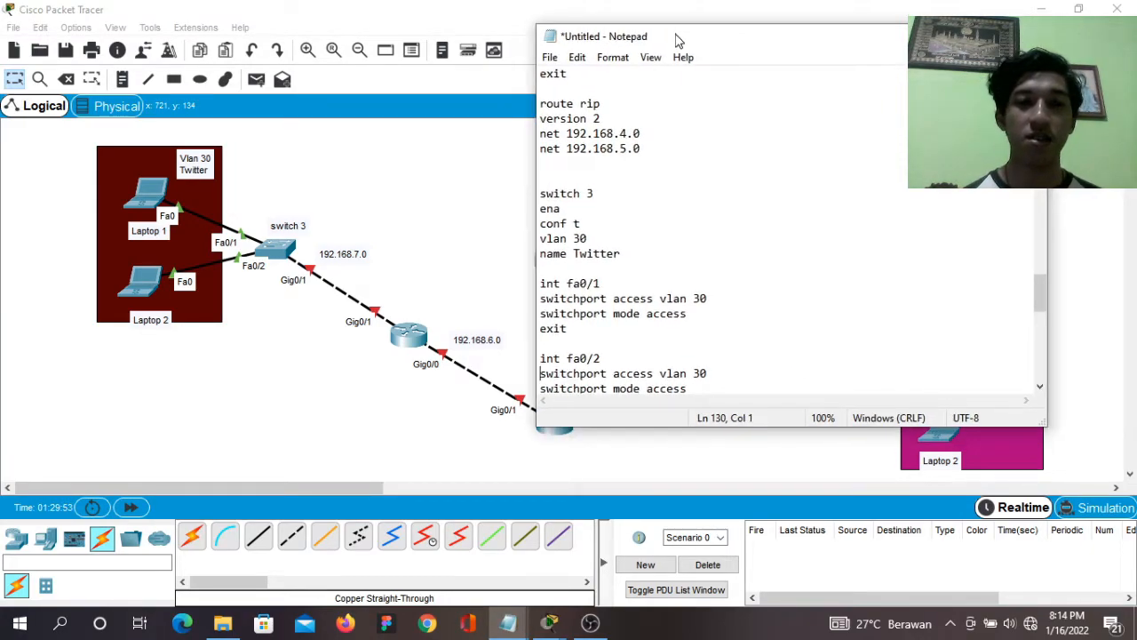
Open the command line of switch 3 and enter privileged mode followed by global configuration mode.
{"action": "left_click", "coordinate": [276, 252]}
{"action": "left_click", "coordinate": [275, 252]}
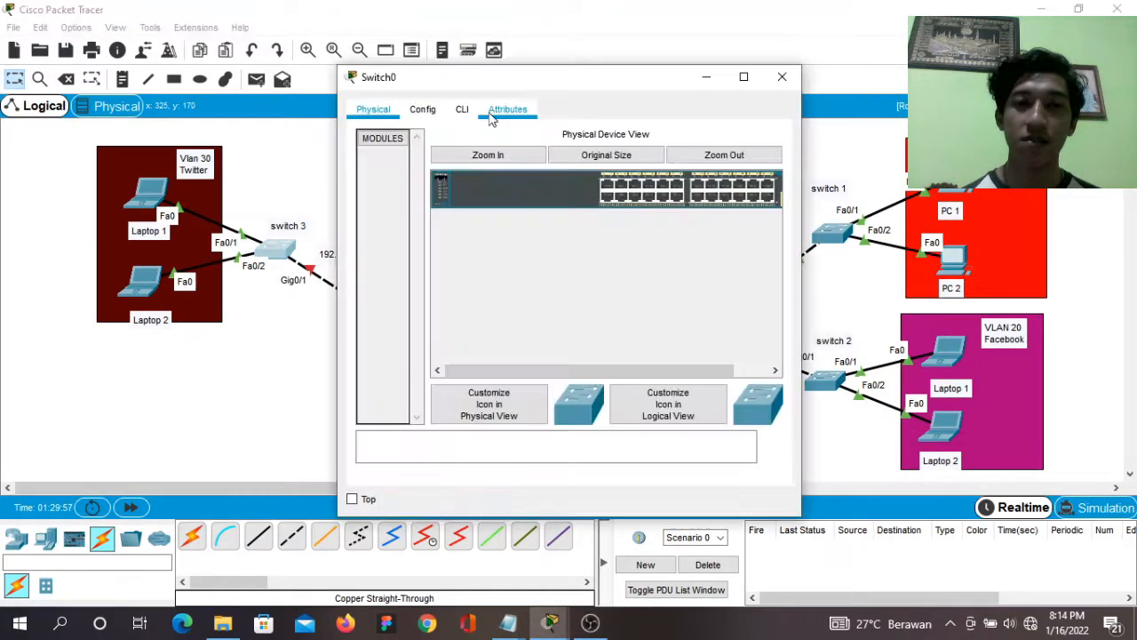
{"action": "left_click", "coordinate": [462, 110]}
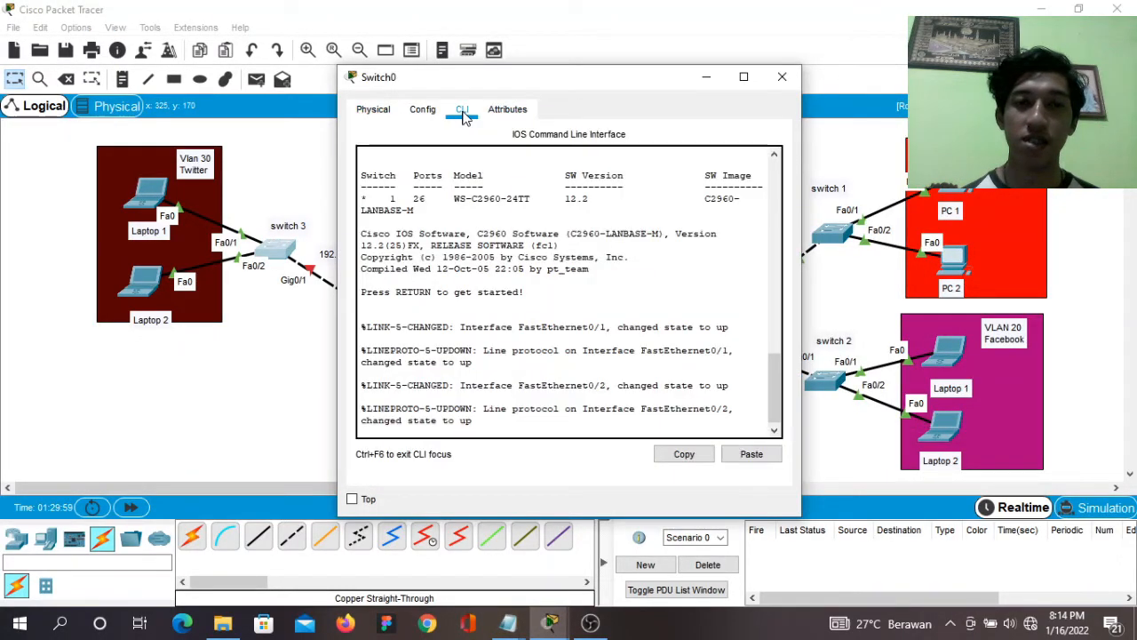
{"action": "left_click", "coordinate": [497, 416]}
{"action": "key", "text": "Return"}
{"action": "type", "text": "en"}
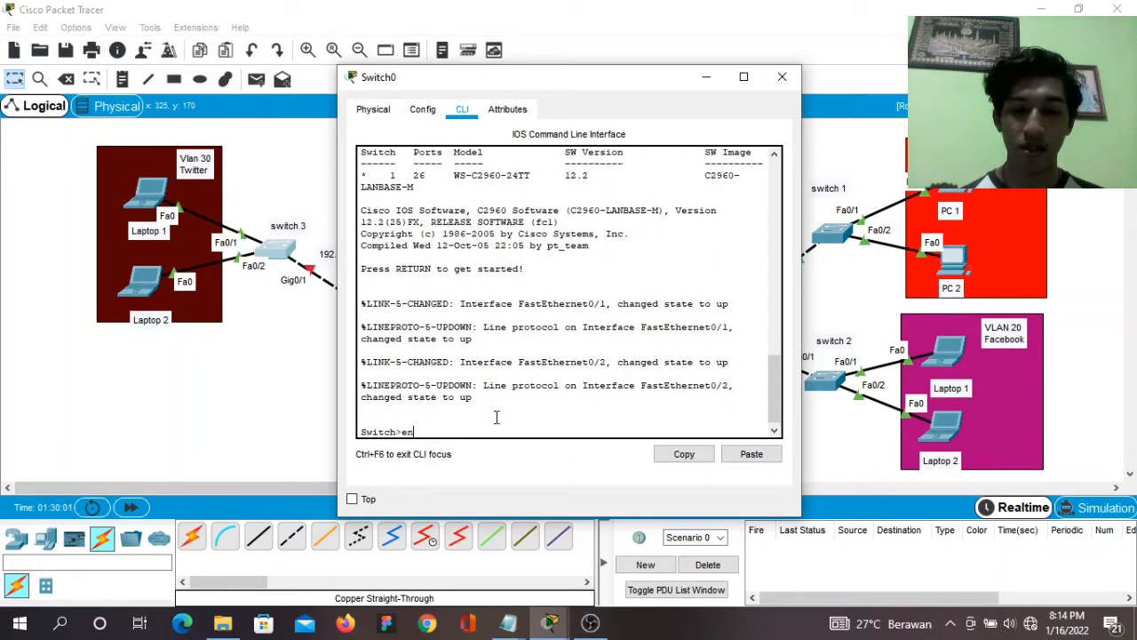
{"action": "type", "text": "a"}
{"action": "key", "text": "Return"}
{"action": "type", "text": "conf "}
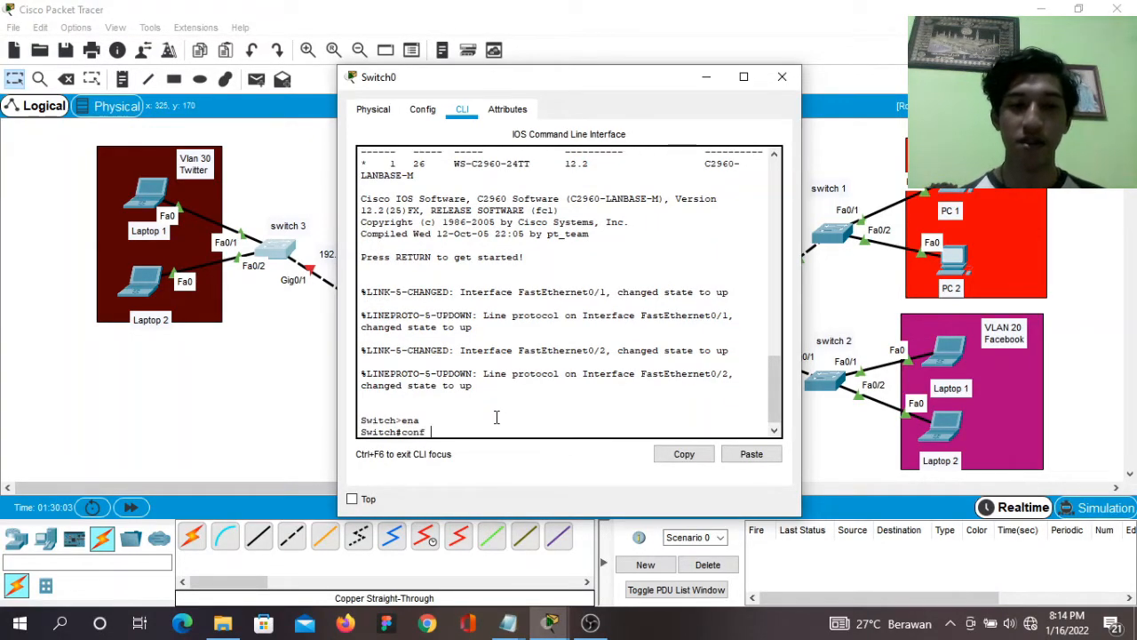
{"action": "type", "text": "t"}
{"action": "key", "text": "Return"}
Create VLAN 30 on switch 3, name it Twitter and exit VLAN configuration.
{"action": "type", "text": "vlan 30"}
{"action": "key", "text": "Return"}
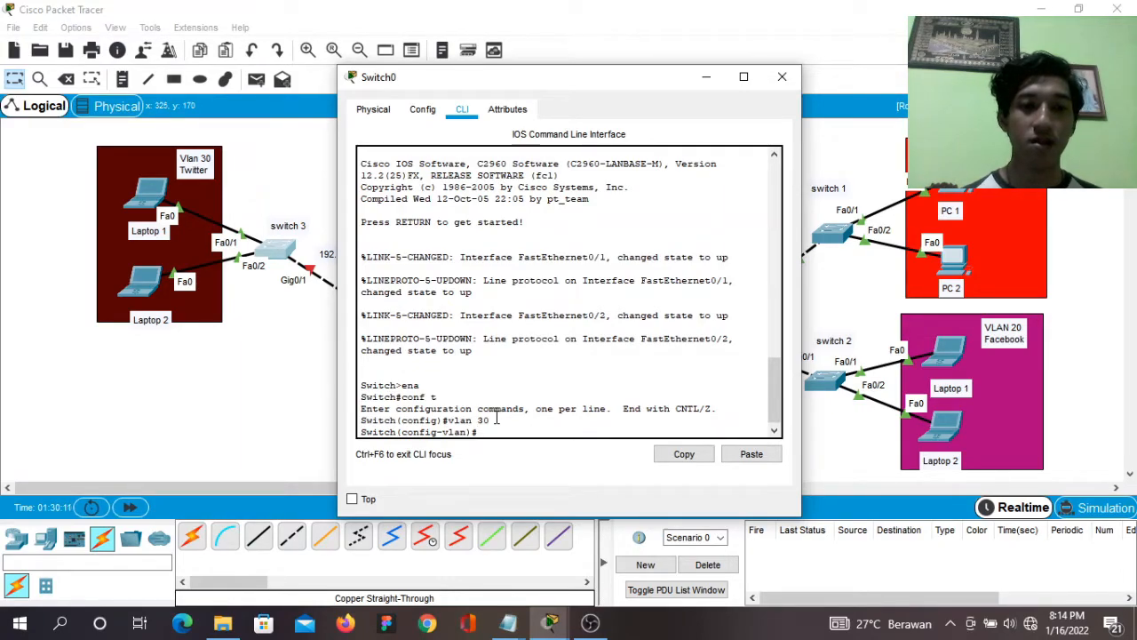
{"action": "type", "text": "name Twitter"}
{"action": "key", "text": "Return"}
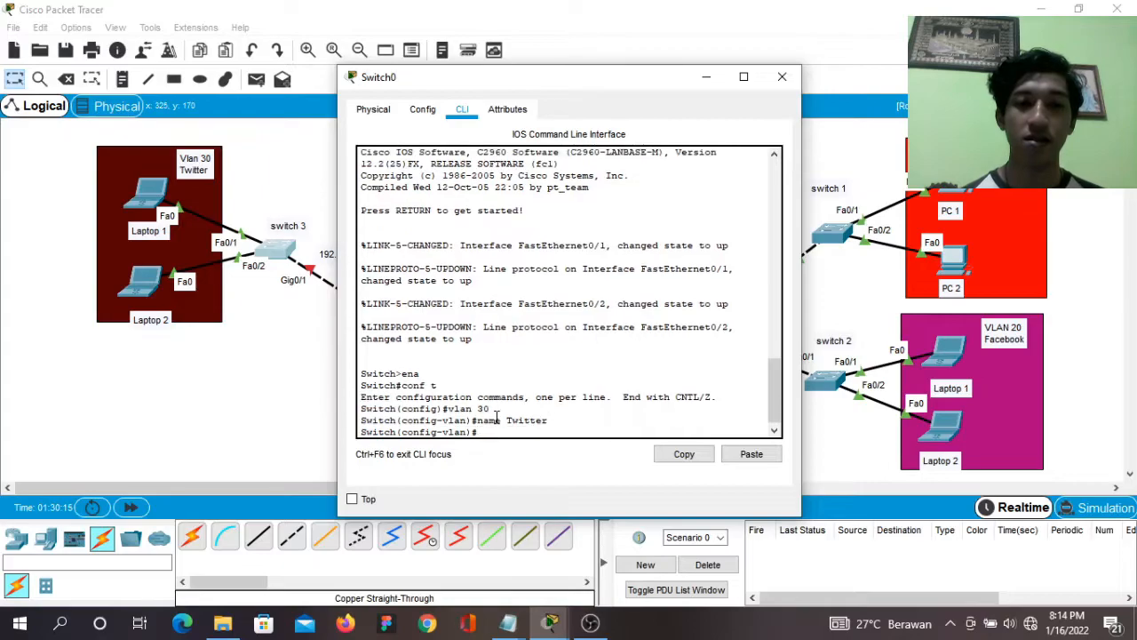
{"action": "type", "text": "exit"}
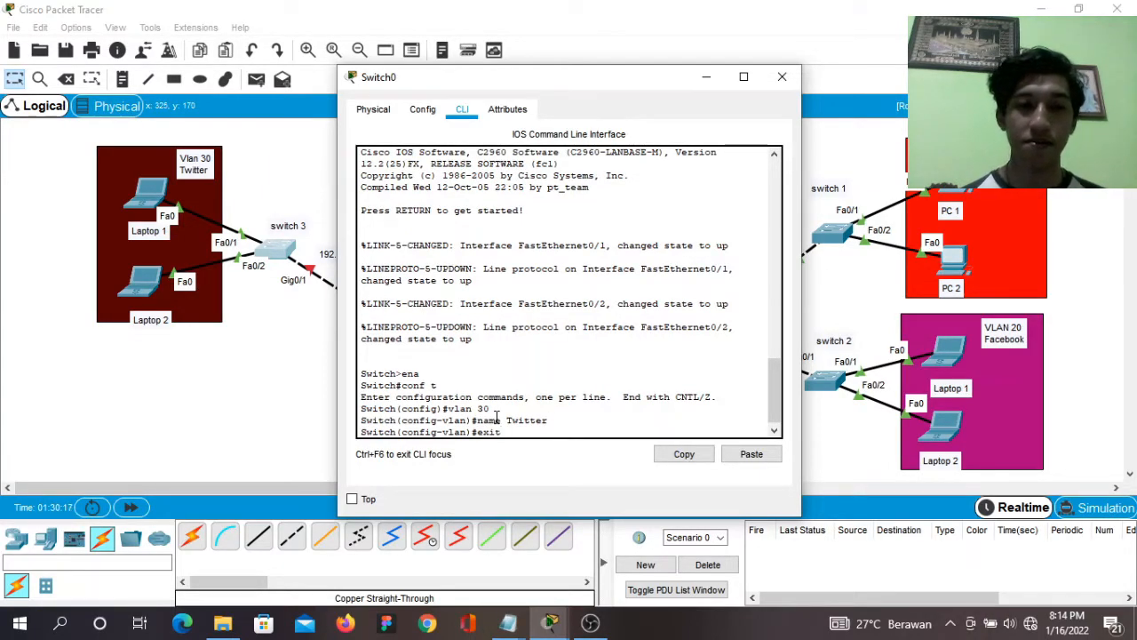
{"action": "key", "text": "Return"}
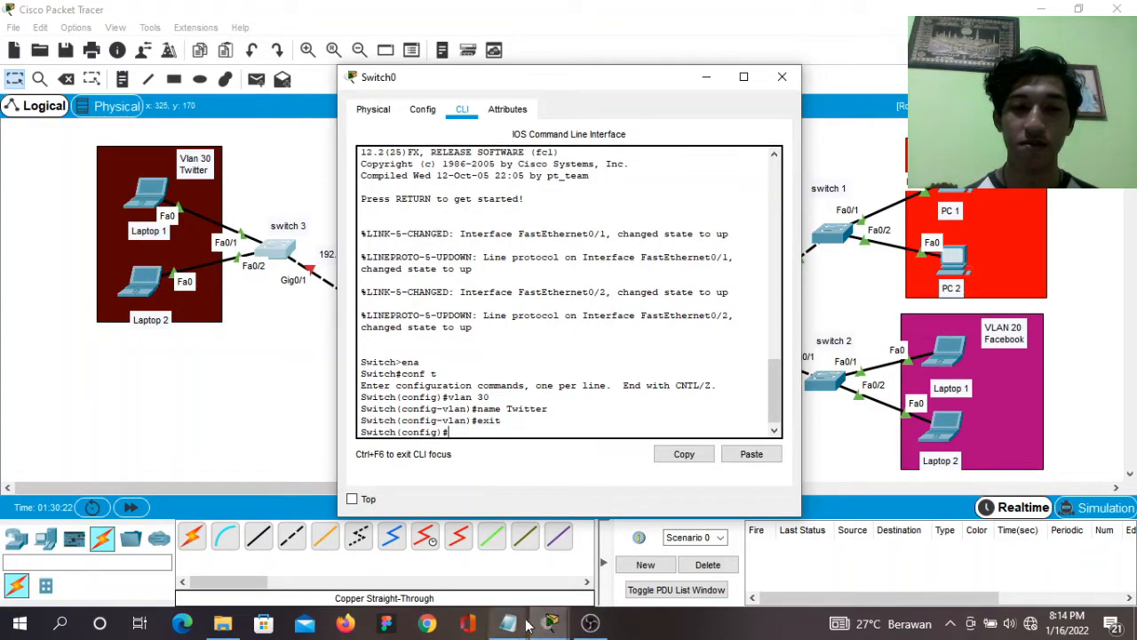
Bring the untitled Notepad notes back up and arrange them beside the Switch0 window.
{"action": "mouse_move", "coordinate": [526, 627]}
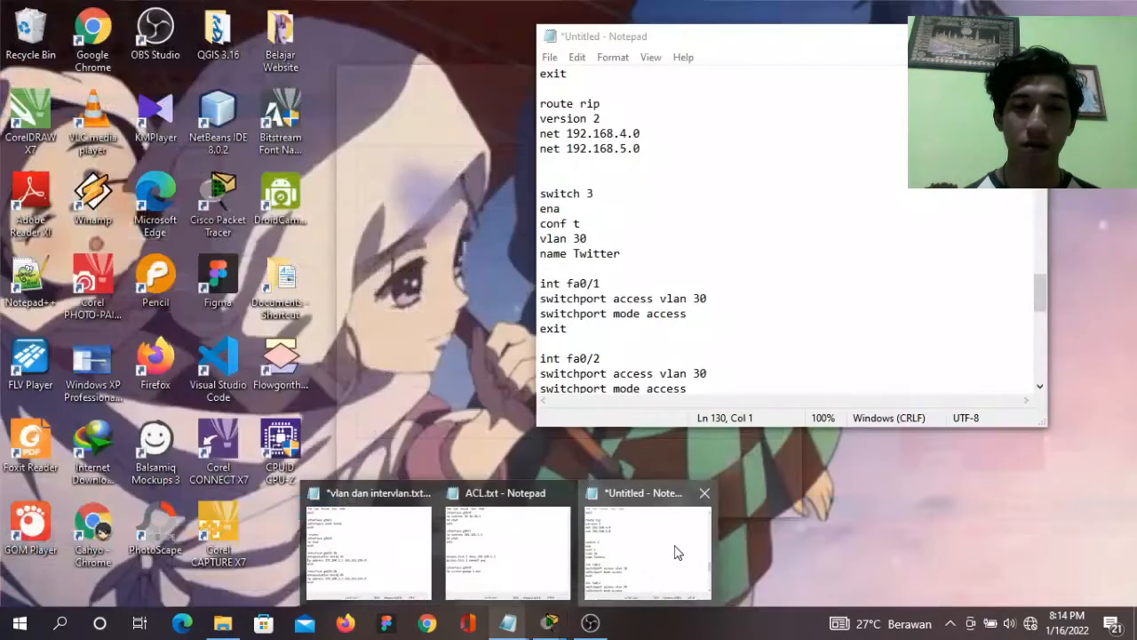
{"action": "left_click", "coordinate": [675, 548]}
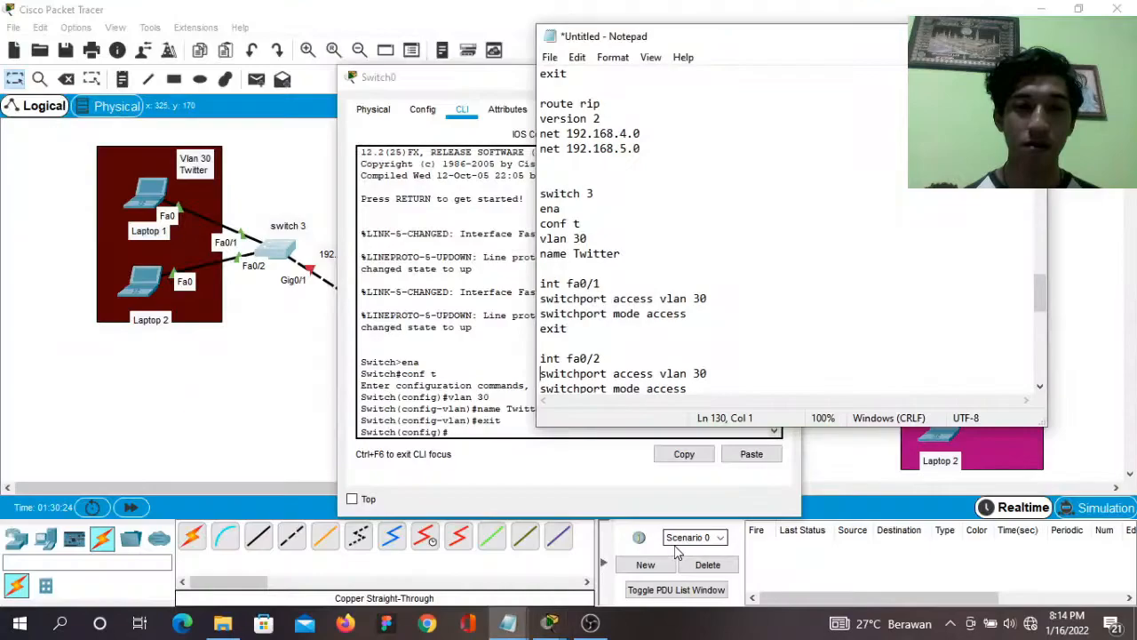
{"action": "left_click_drag", "start_coordinate": [406, 78], "coordinate": [289, 80]}
{"action": "left_click_drag", "start_coordinate": [763, 44], "coordinate": [937, 58]}
Copy the fa0/1 and fa0/2 commands from the notes into Switch0, making both ports access ports in VLAN 30.
{"action": "key", "text": "Up"}
{"action": "key", "text": "Up"}
{"action": "key", "text": "Up"}
{"action": "key", "text": "Up"}
{"action": "key", "text": "Right"}
{"action": "key", "text": "Right"}
{"action": "key", "text": "Right"}
{"action": "key", "text": "Right"}
{"action": "key", "text": "Up"}
{"action": "key", "text": "Up"}
{"action": "key", "text": "Home"}
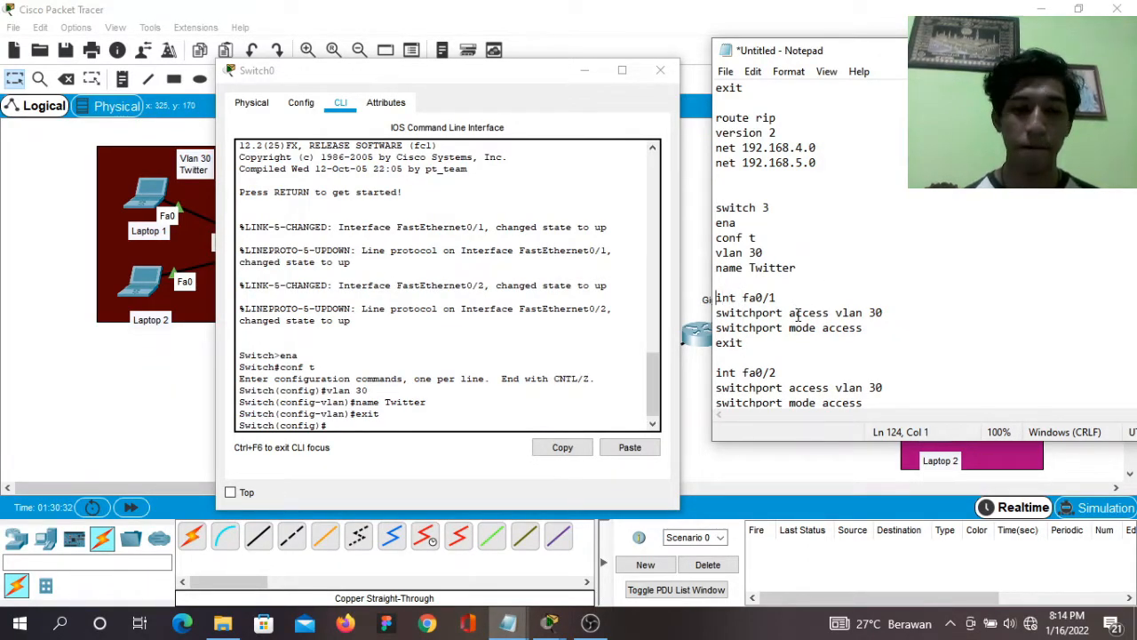
{"action": "key", "text": "shift+Down"}
{"action": "key", "text": "shift+Down"}
{"action": "key", "text": "shift+Down"}
{"action": "key", "text": "shift+Down"}
{"action": "key", "text": "shift+Down"}
{"action": "key", "text": "shift+Down"}
{"action": "key", "text": "shift+Down"}
{"action": "key", "text": "shift+Down"}
{"action": "key", "text": "shift+Up"}
{"action": "key", "text": "shift+Right"}
{"action": "key", "text": "shift+Right"}
{"action": "key", "text": "shift+Right"}
{"action": "key", "text": "shift+Right"}
{"action": "key", "text": "ctrl+c"}
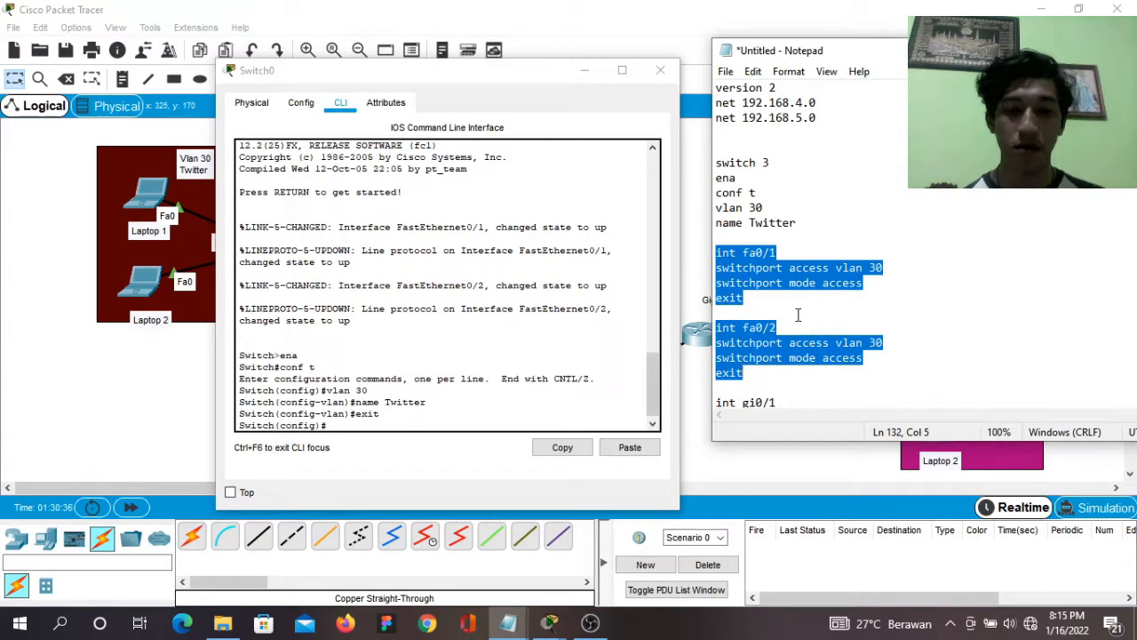
{"action": "left_click", "coordinate": [345, 423]}
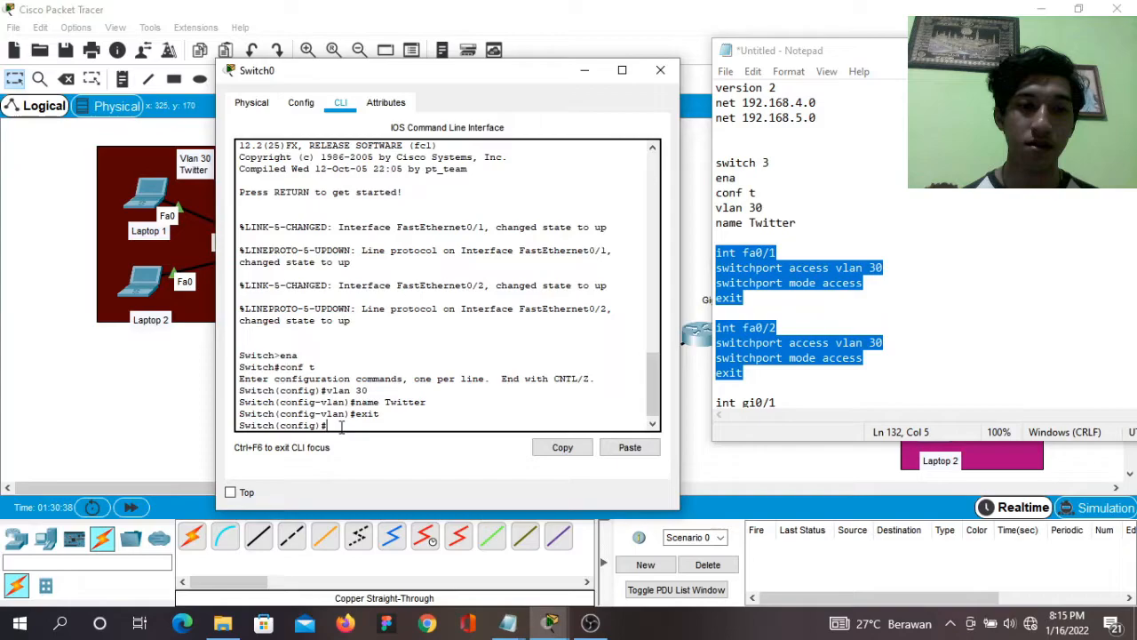
{"action": "left_click", "coordinate": [627, 446]}
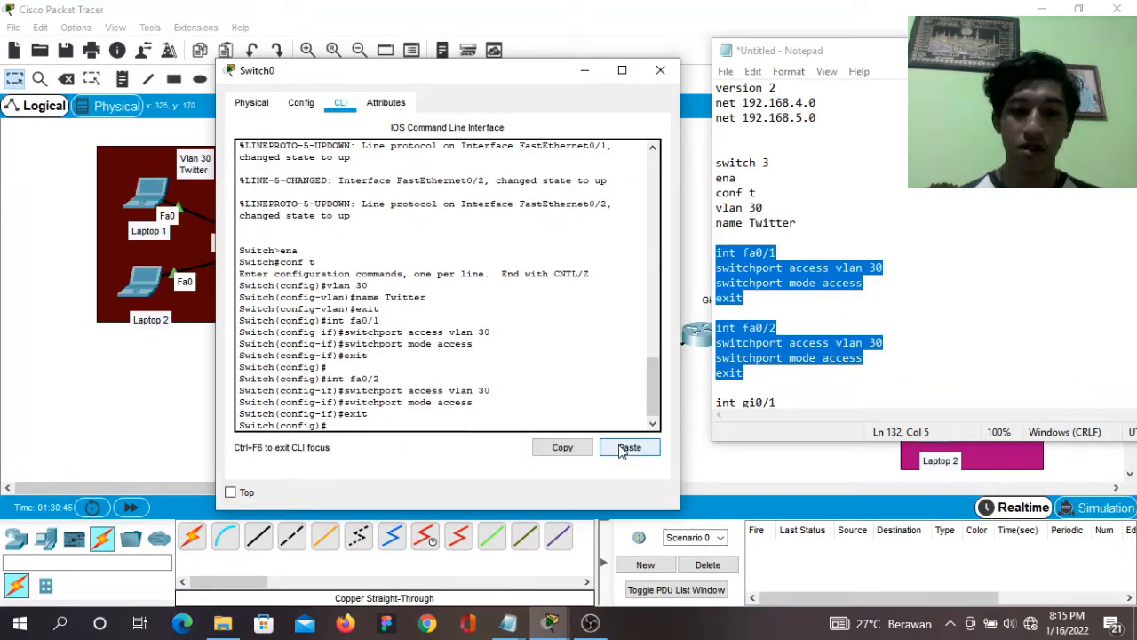
Set interface gi0/1 on Switch0 to trunk mode, exit the interface configuration and close the switch's window.
{"action": "type", "text": "nt gi0/1"}
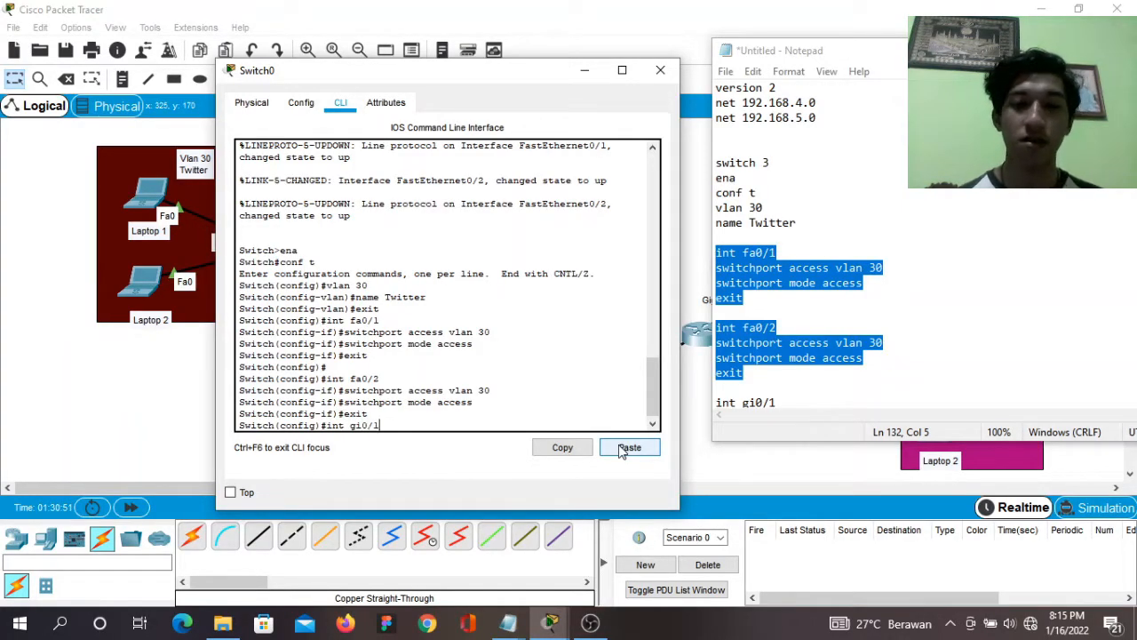
{"action": "key", "text": "Return"}
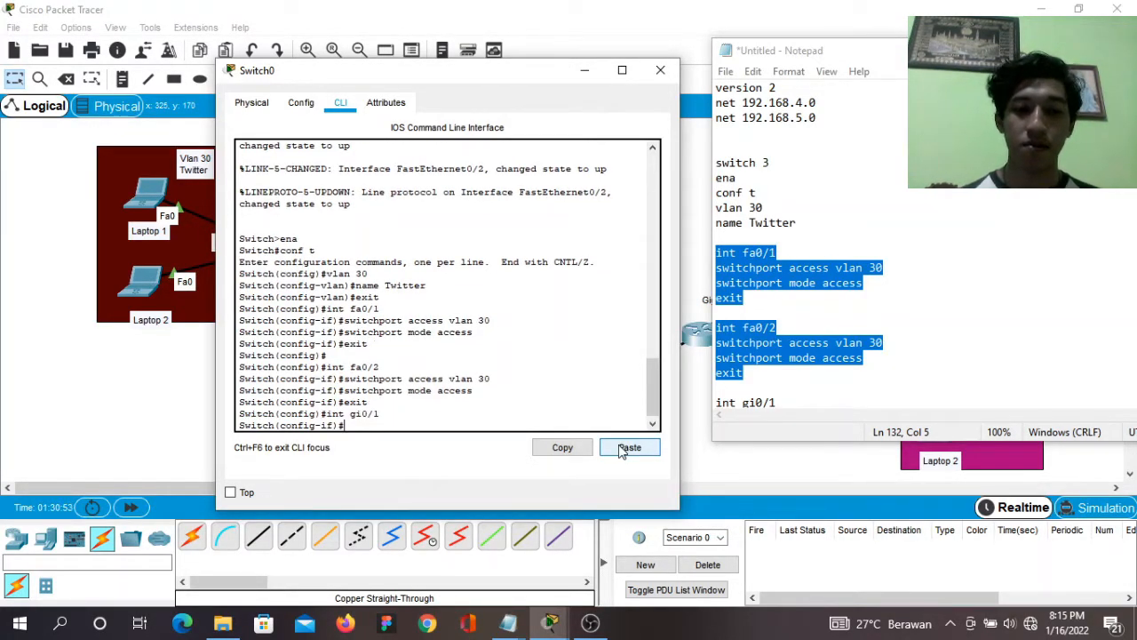
{"action": "type", "text": "swit"}
{"action": "key", "text": "Tab"}
{"action": "type", "text": "mo"}
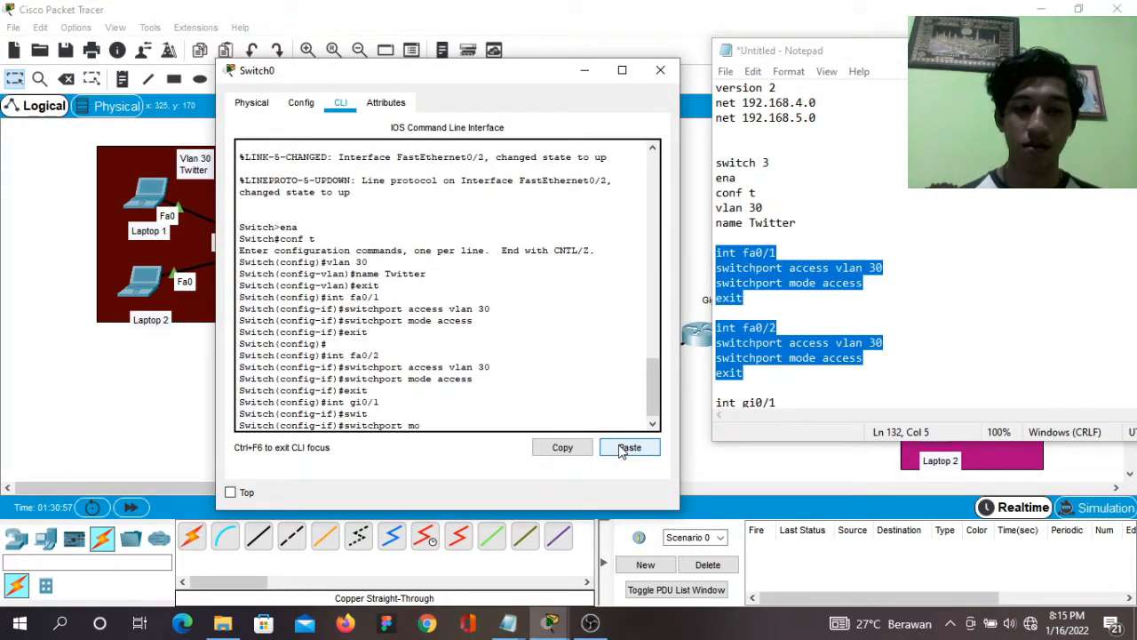
{"action": "type", "text": "de trunk"}
{"action": "key", "text": "Return"}
{"action": "type", "text": "exit"}
{"action": "key", "text": "Return"}
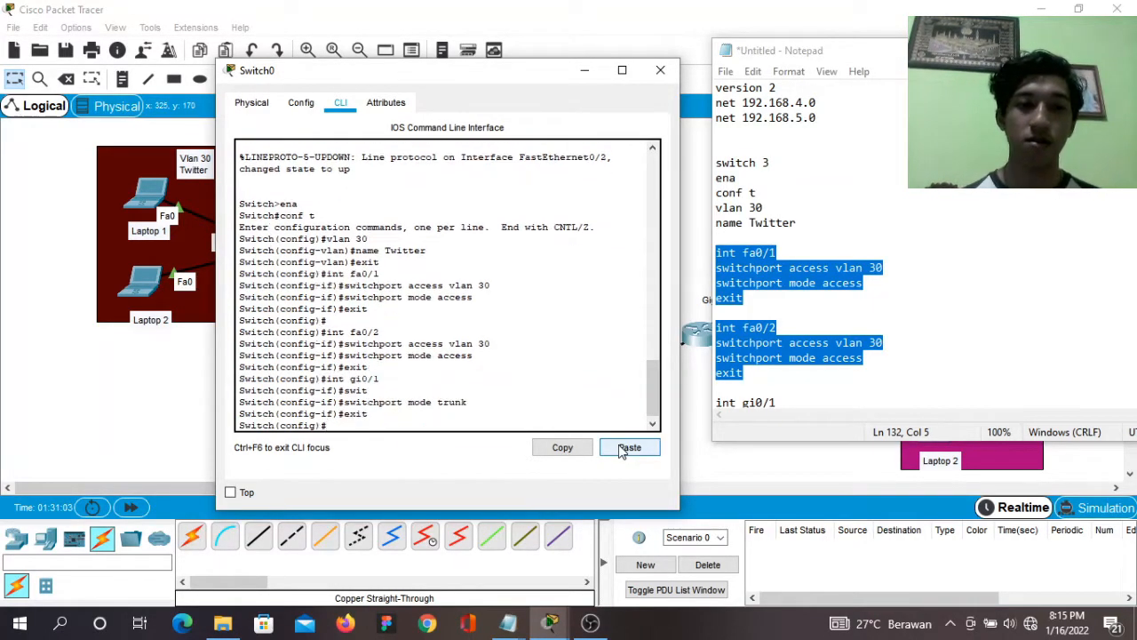
{"action": "left_click", "coordinate": [660, 70]}
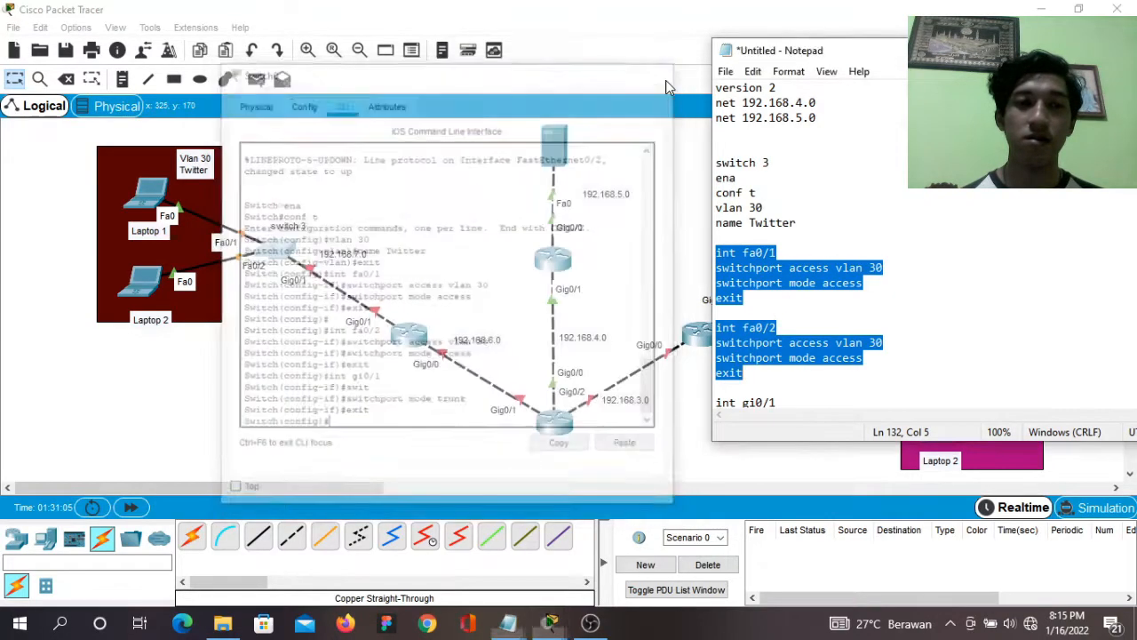
Open the command line of Router2, the router connected to switch 3, and decline the initial configuration dialog.
{"action": "left_click", "coordinate": [413, 345]}
{"action": "left_click", "coordinate": [413, 344]}
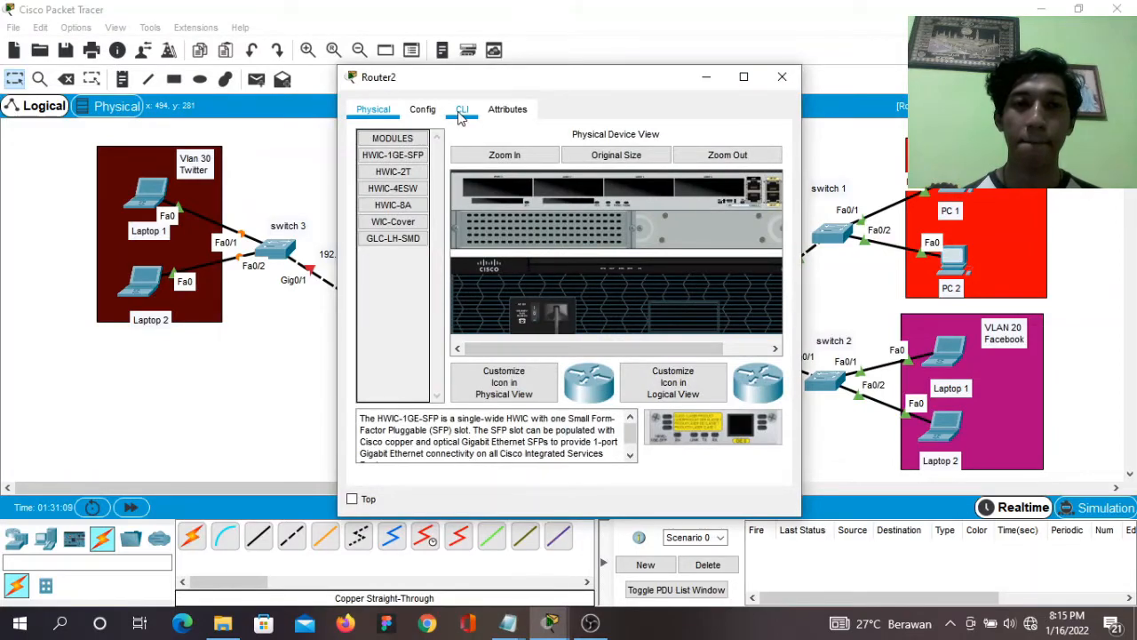
{"action": "left_click", "coordinate": [461, 112]}
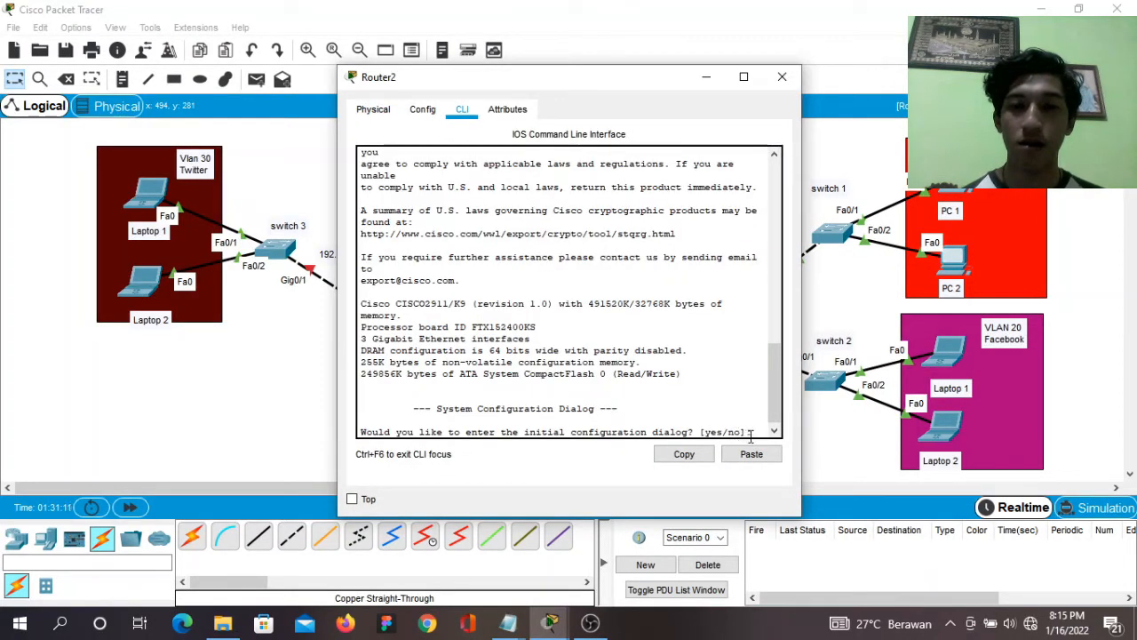
{"action": "type", "text": "no"}
{"action": "key", "text": "Return"}
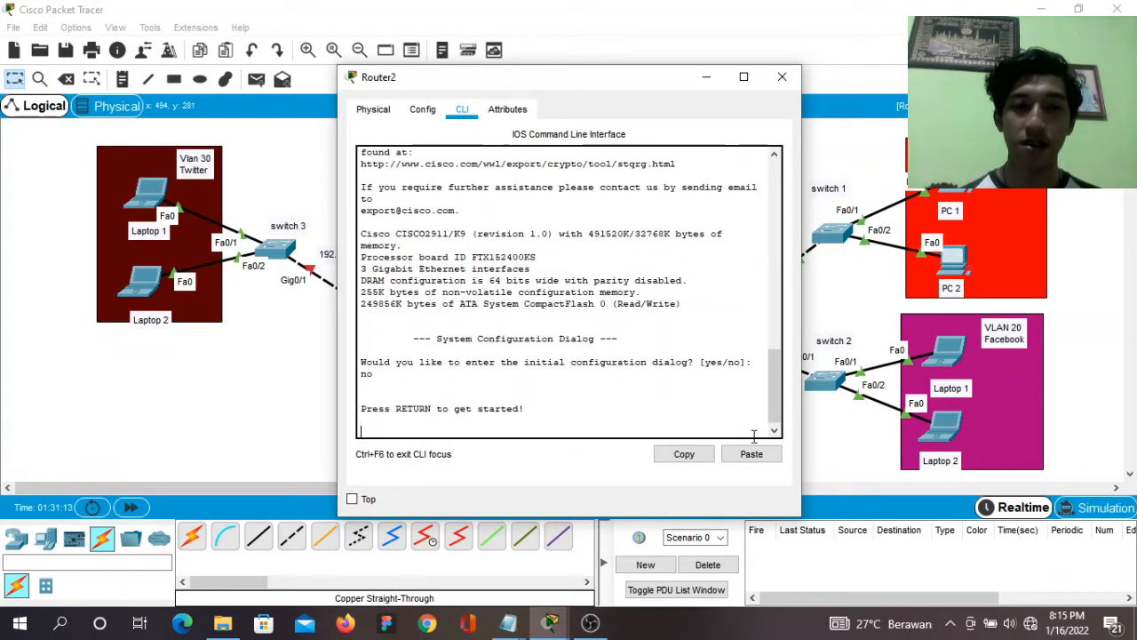
Enter privileged mode on Router2 and start global configuration from the terminal.
{"action": "key", "text": "Return"}
{"action": "type", "text": "ena"}
{"action": "key", "text": "Return"}
{"action": "type", "text": "co"}
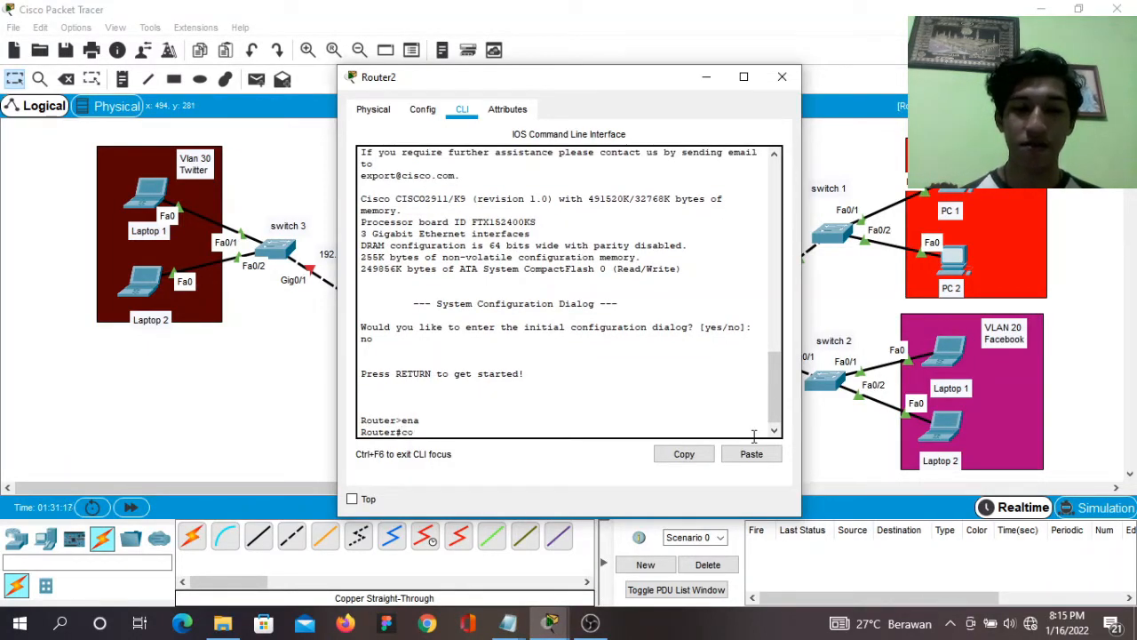
{"action": "type", "text": "nf t"}
{"action": "key", "text": "Return"}
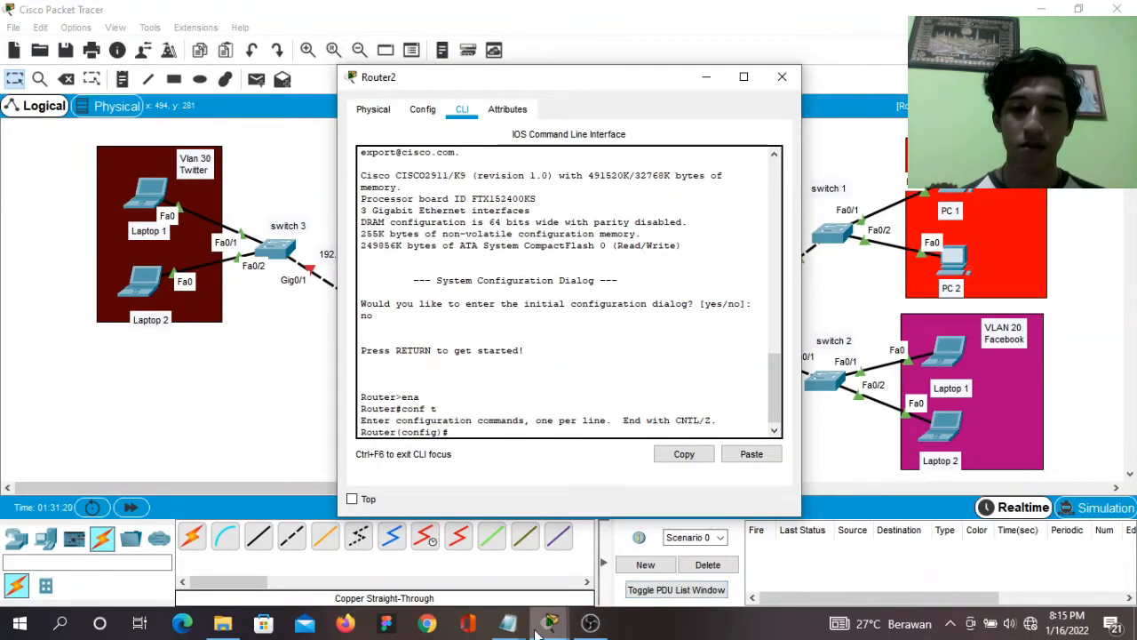
Bring up the untitled Notepad notes at the router 3 commands and arrange the Router2 window beside them.
{"action": "mouse_move", "coordinate": [551, 620]}
{"action": "left_click", "coordinate": [600, 586]}
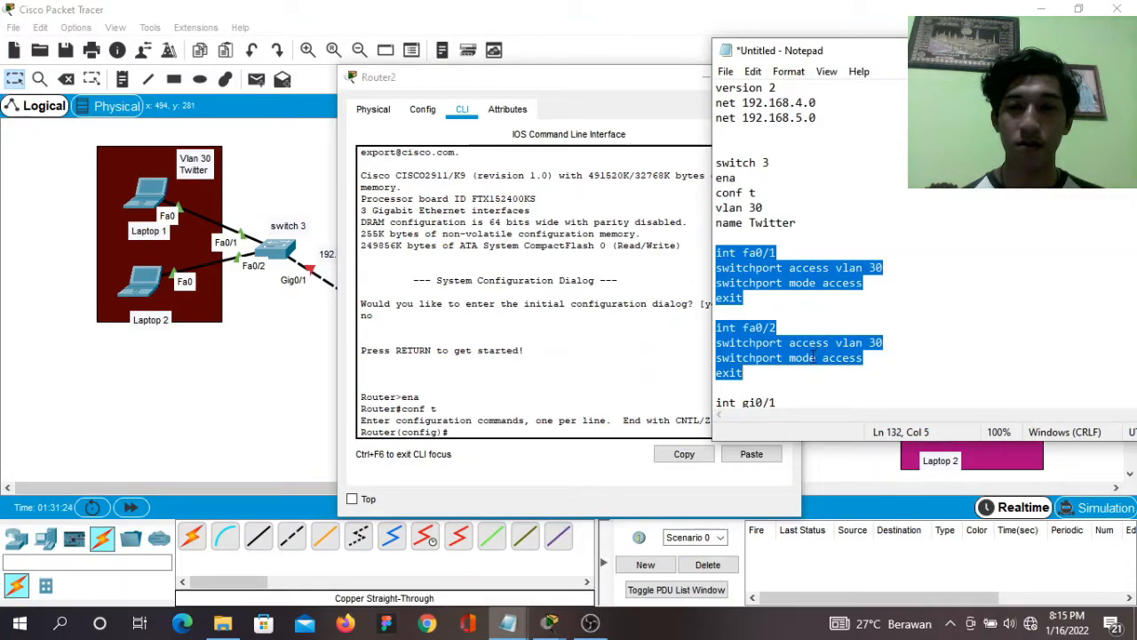
{"action": "left_click", "coordinate": [778, 415]}
{"action": "key", "text": "Down"}
{"action": "key", "text": "Down"}
{"action": "key", "text": "Down"}
{"action": "key", "text": "Down"}
{"action": "key", "text": "Down"}
{"action": "key", "text": "Down"}
{"action": "key", "text": "Down"}
{"action": "key", "text": "Down"}
{"action": "key", "text": "Down"}
{"action": "key", "text": "Down"}
{"action": "key", "text": "Down"}
{"action": "key", "text": "Down"}
{"action": "key", "text": "Down"}
{"action": "key", "text": "Down"}
{"action": "key", "text": "Down"}
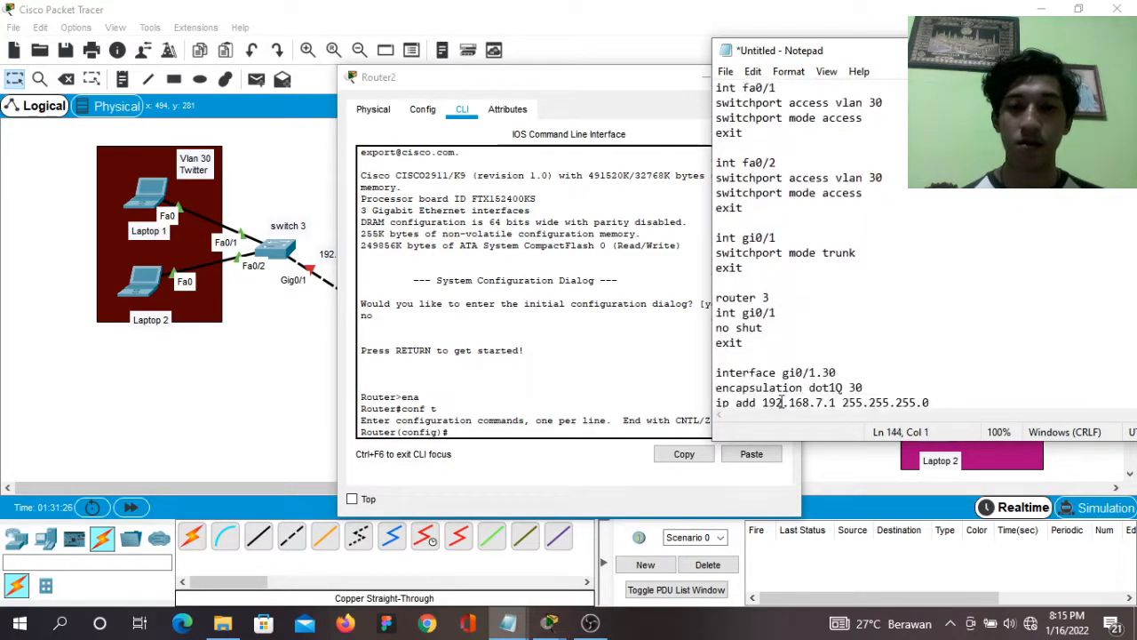
{"action": "key", "text": "Up"}
{"action": "key", "text": "Up"}
{"action": "key", "text": "Up"}
{"action": "key", "text": "Up"}
{"action": "key", "text": "Up"}
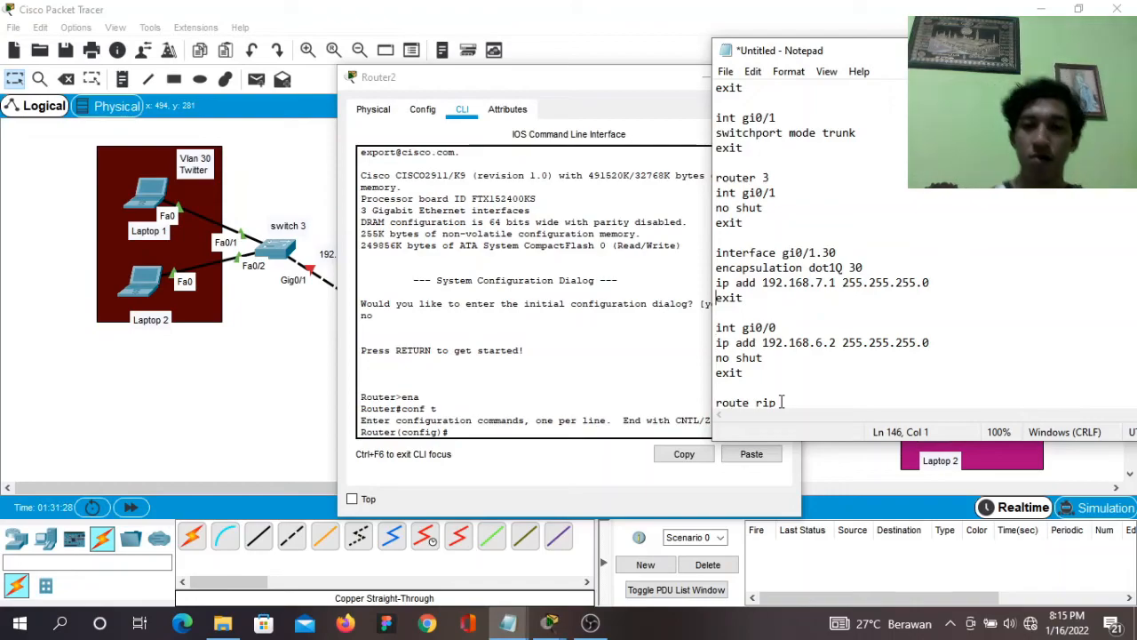
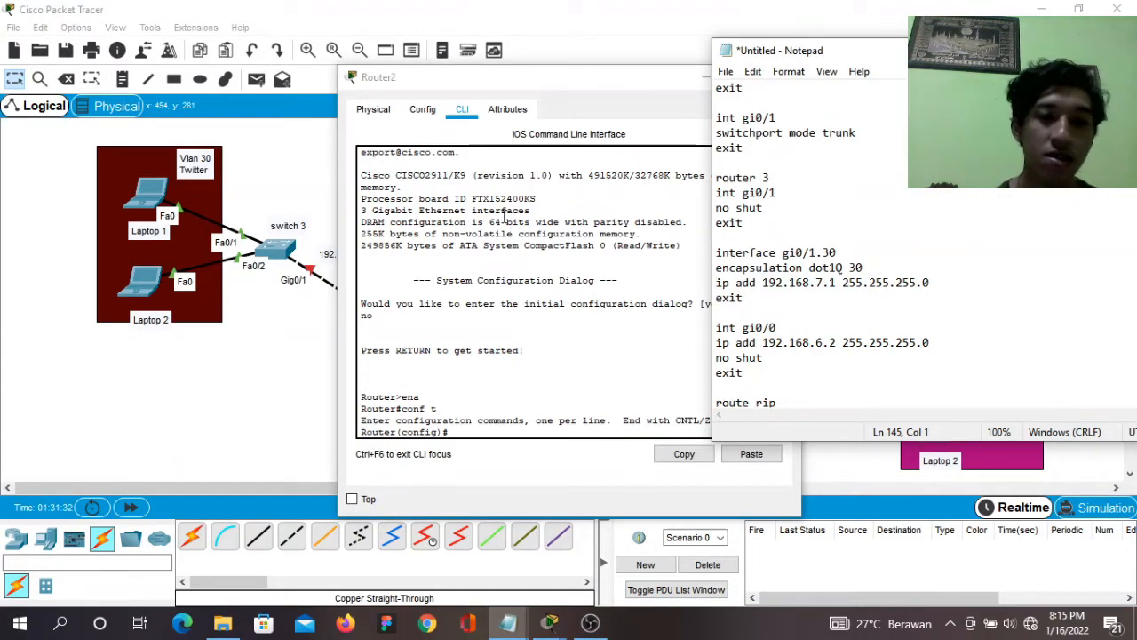
{"action": "left_click_drag", "start_coordinate": [491, 82], "coordinate": [363, 56]}
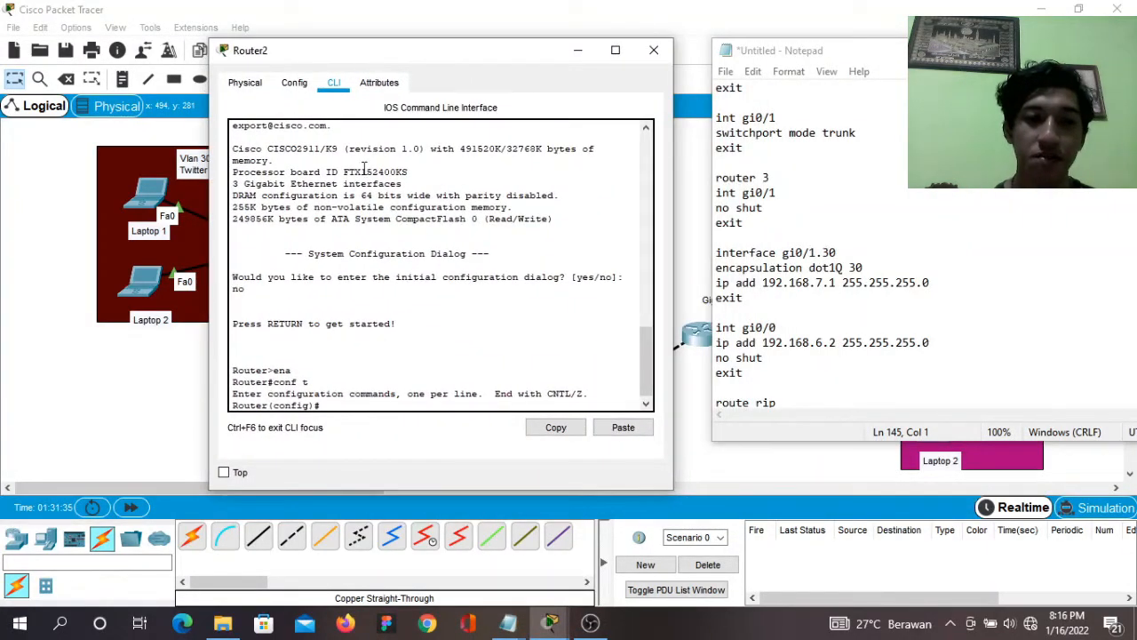
Enable interface gi0/1 on Router2 with no shut and exit the interface configuration.
{"action": "type", "text": "int g"}
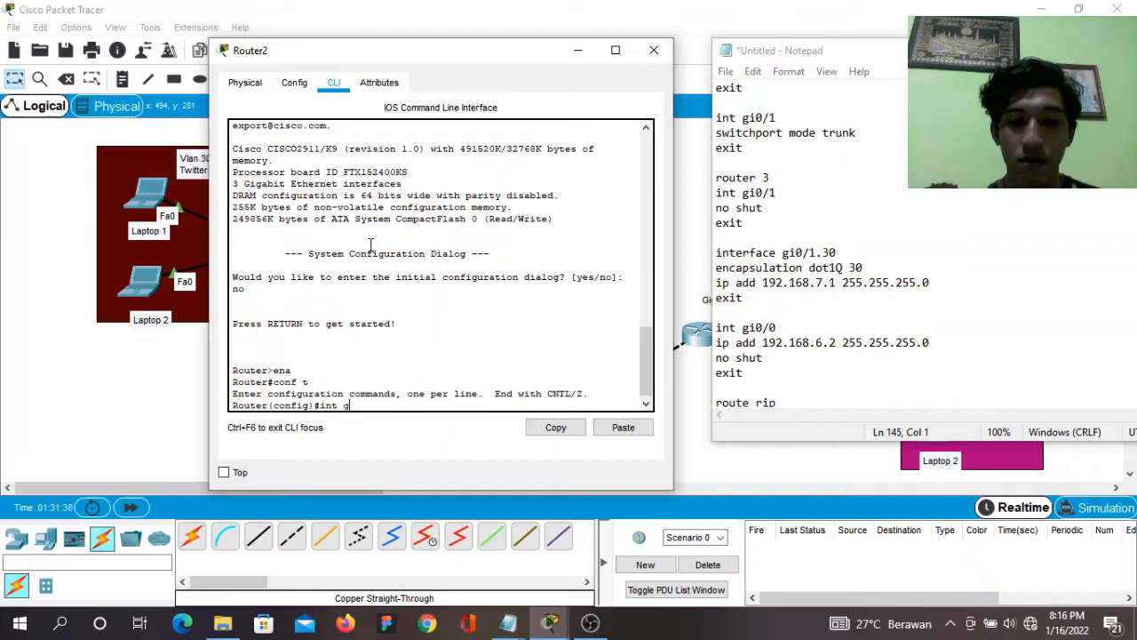
{"action": "type", "text": "i0/1"}
{"action": "key", "text": "Return"}
{"action": "type", "text": "no"}
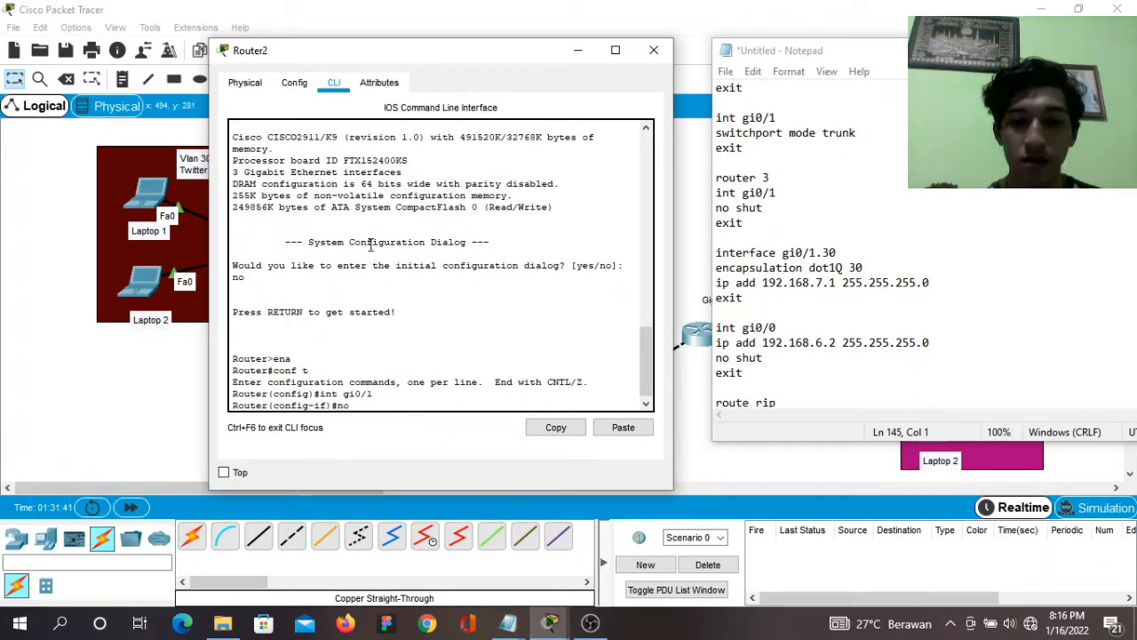
{"action": "type", "text": " shut"}
{"action": "key", "text": "Return"}
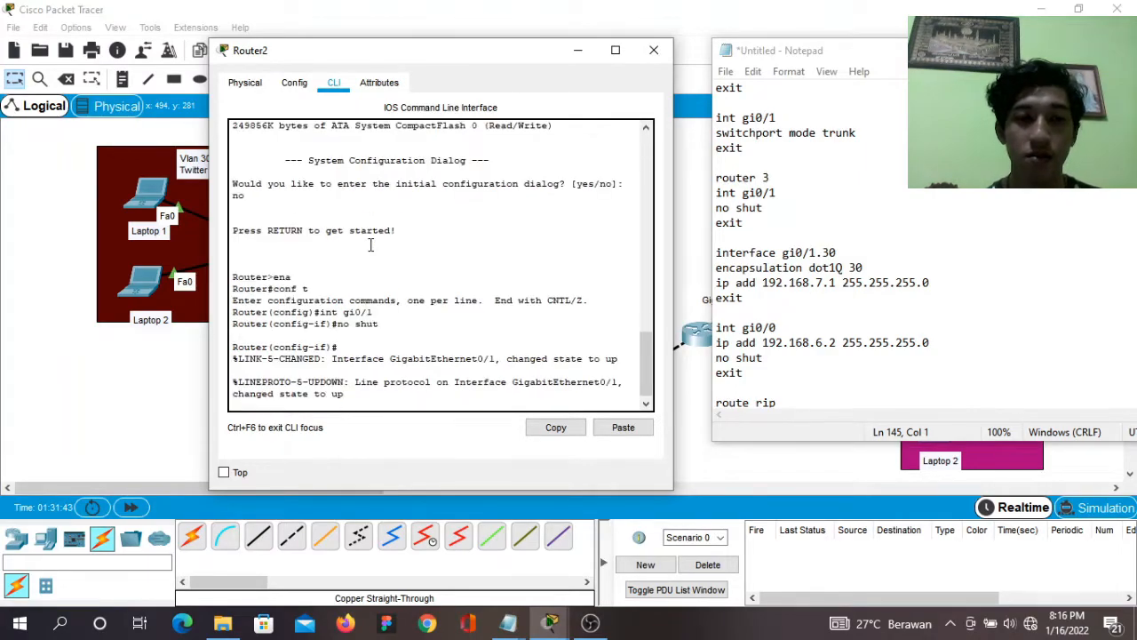
{"action": "type", "text": "exit"}
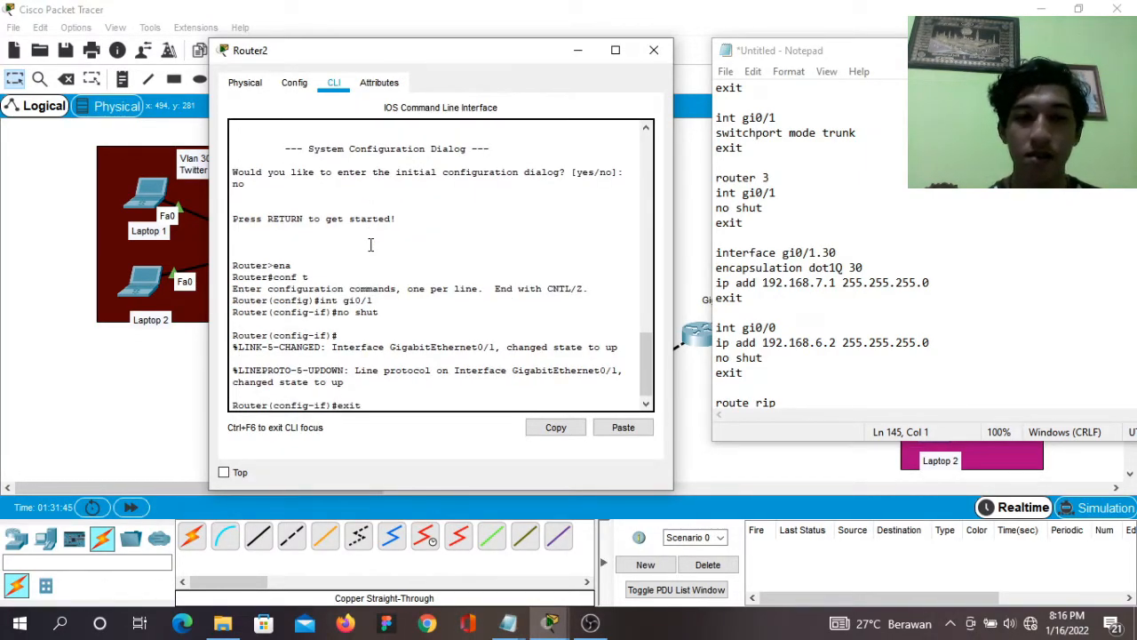
{"action": "key", "text": "Return"}
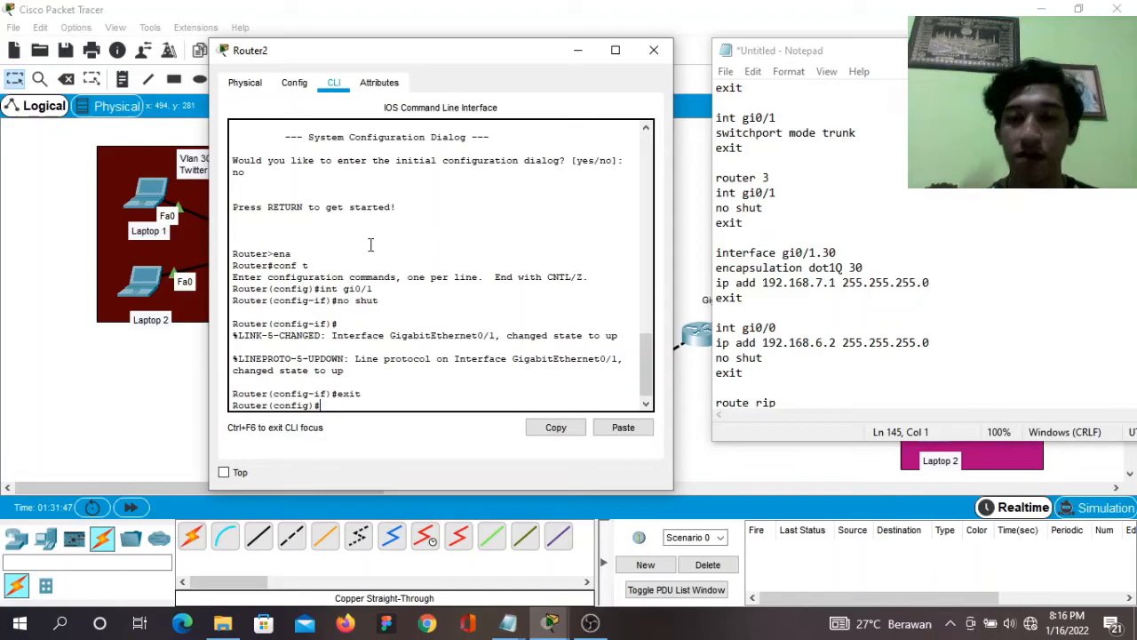
Create subinterface gi0/1.30 on Router2 and set its encapsulation to dot1Q 30.
{"action": "type", "text": "int gi0/"}
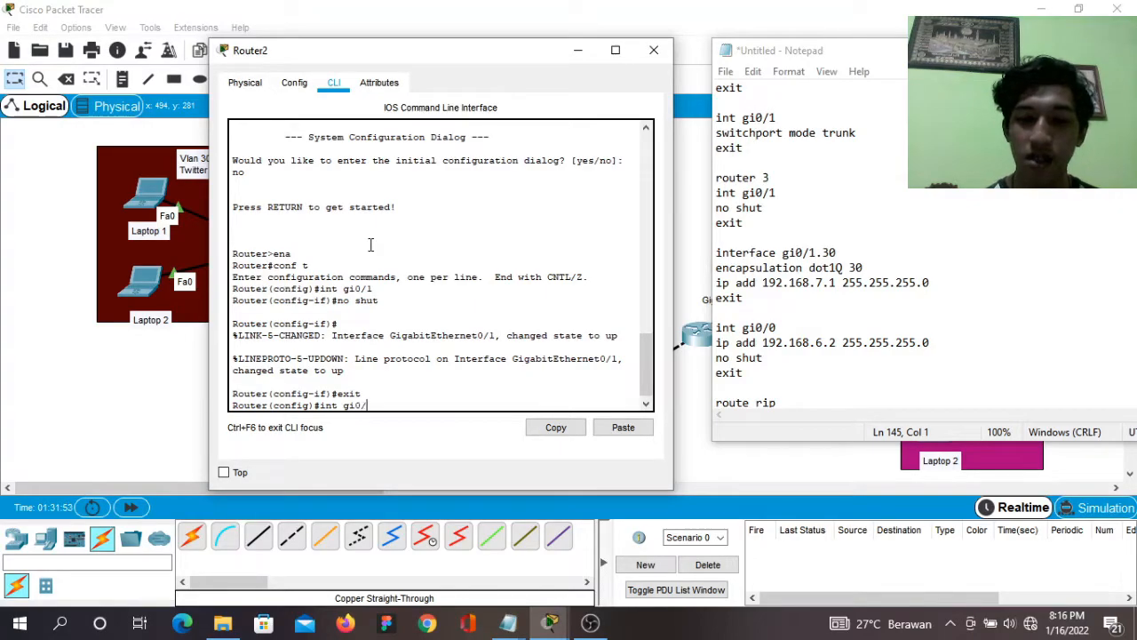
{"action": "type", "text": "1.30"}
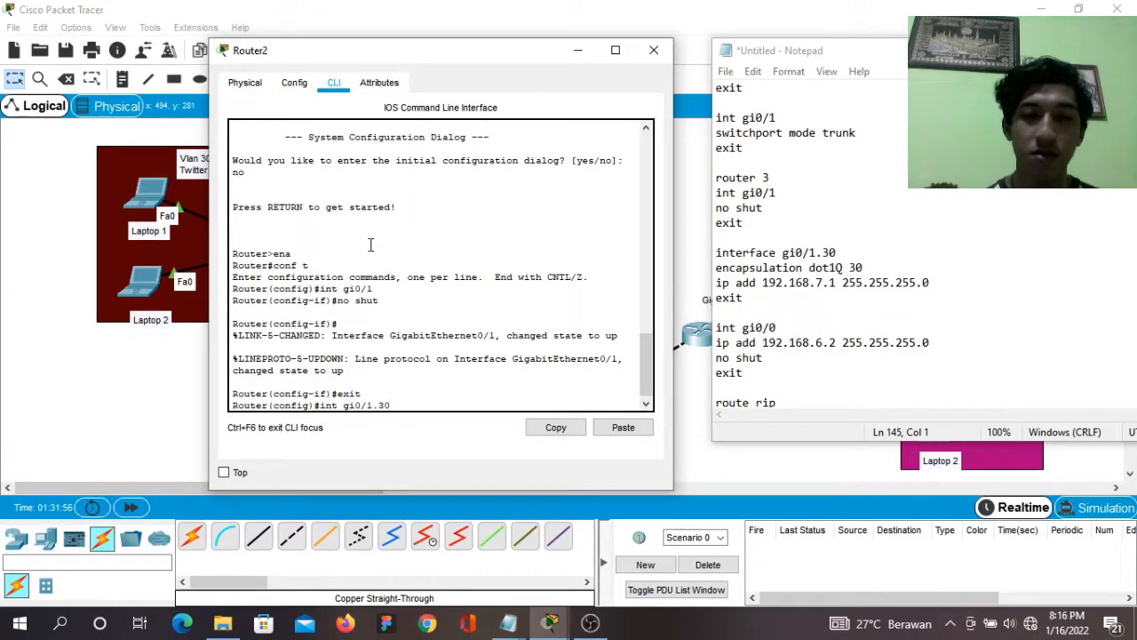
{"action": "key", "text": "Return"}
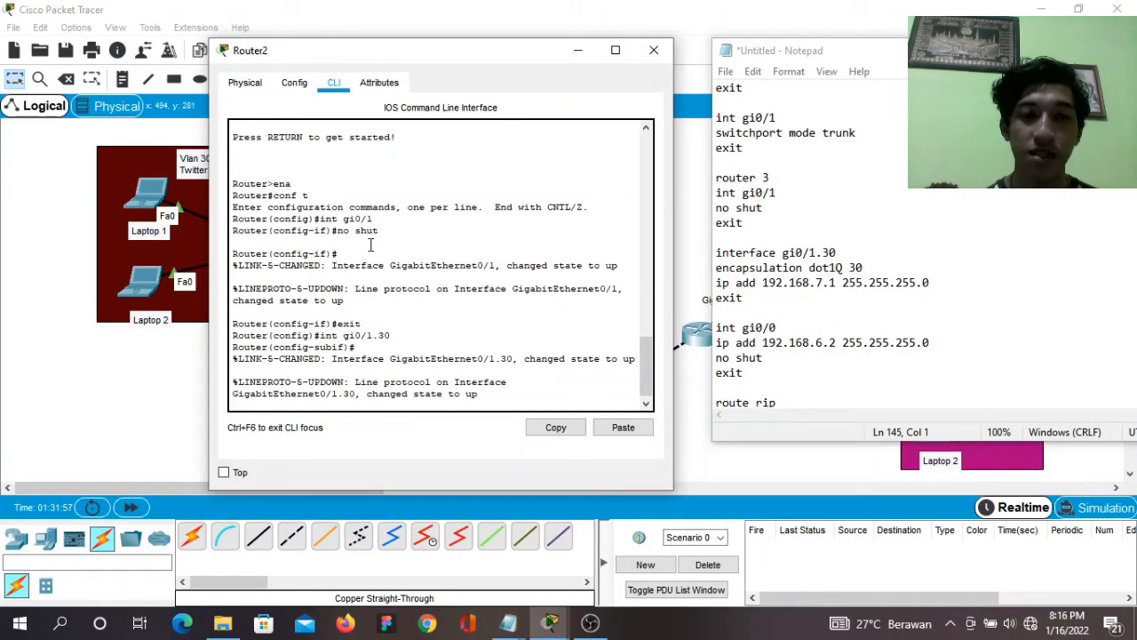
{"action": "type", "text": "enc"}
{"action": "key", "text": "Tab"}
{"action": "type", "text": "dot"}
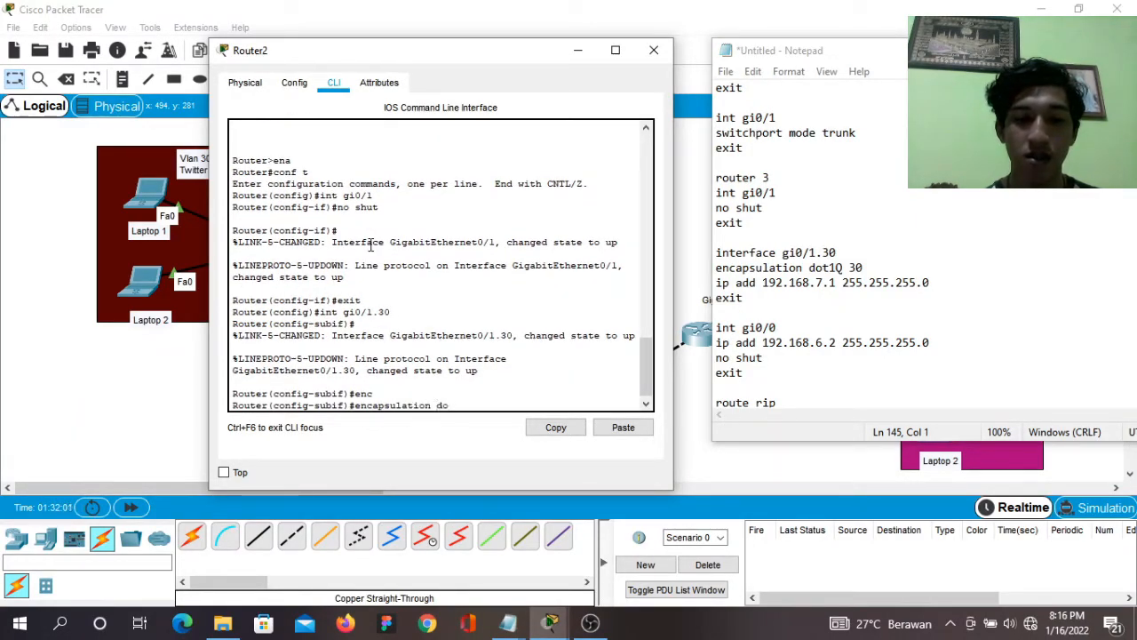
{"action": "key", "text": "Tab"}
{"action": "type", "text": "3"}
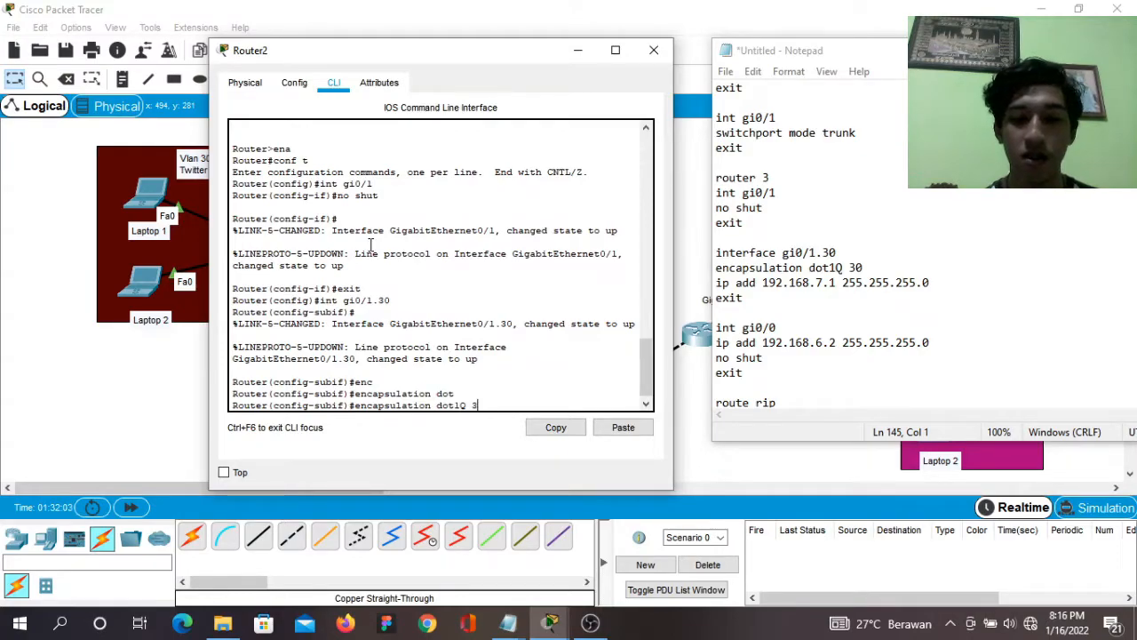
{"action": "type", "text": "0"}
{"action": "key", "text": "Return"}
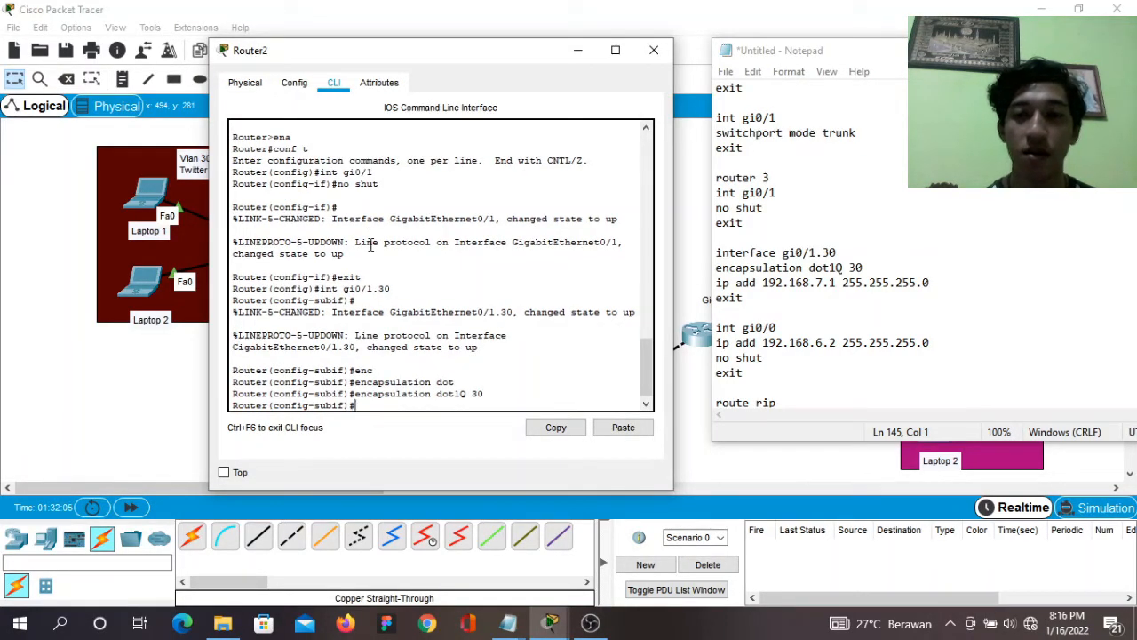
Assign IP address 192.168.7.1 with mask 255.255.255.0 to subinterface gi0/1.30 and exit its configuration.
{"action": "type", "text": "ip add 192.168"}
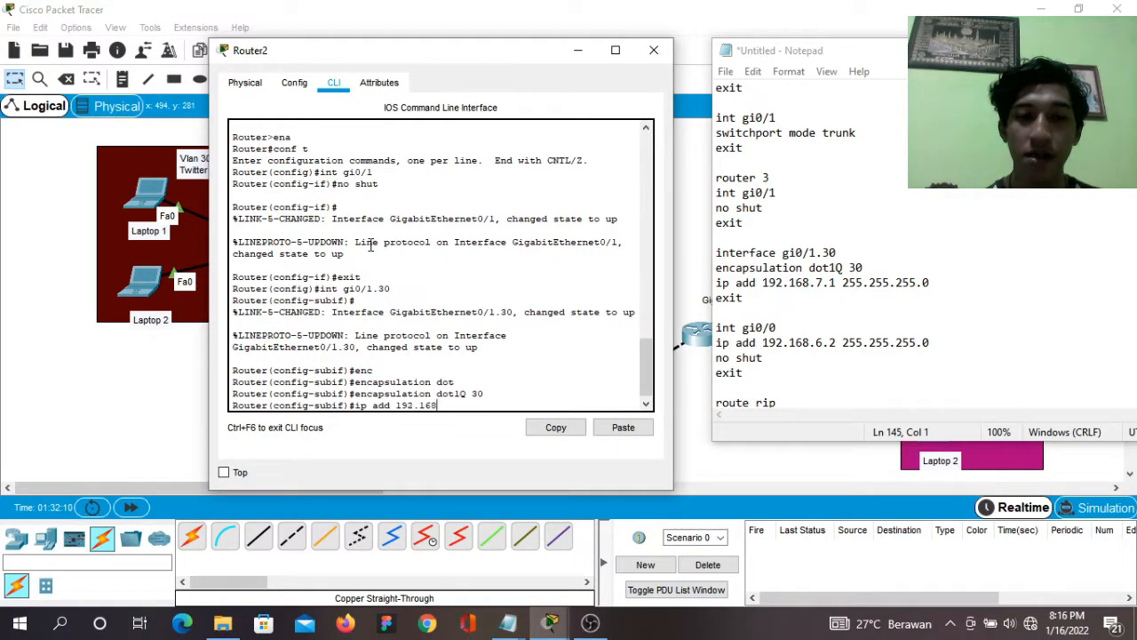
{"action": "type", "text": ".7.1"}
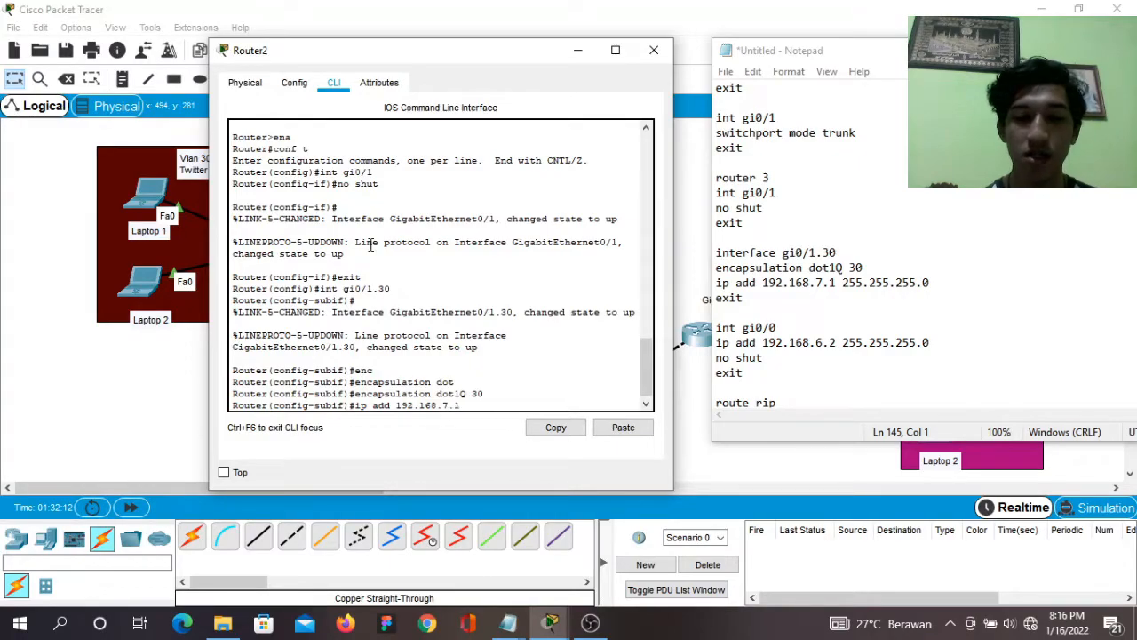
{"action": "type", "text": " 25"}
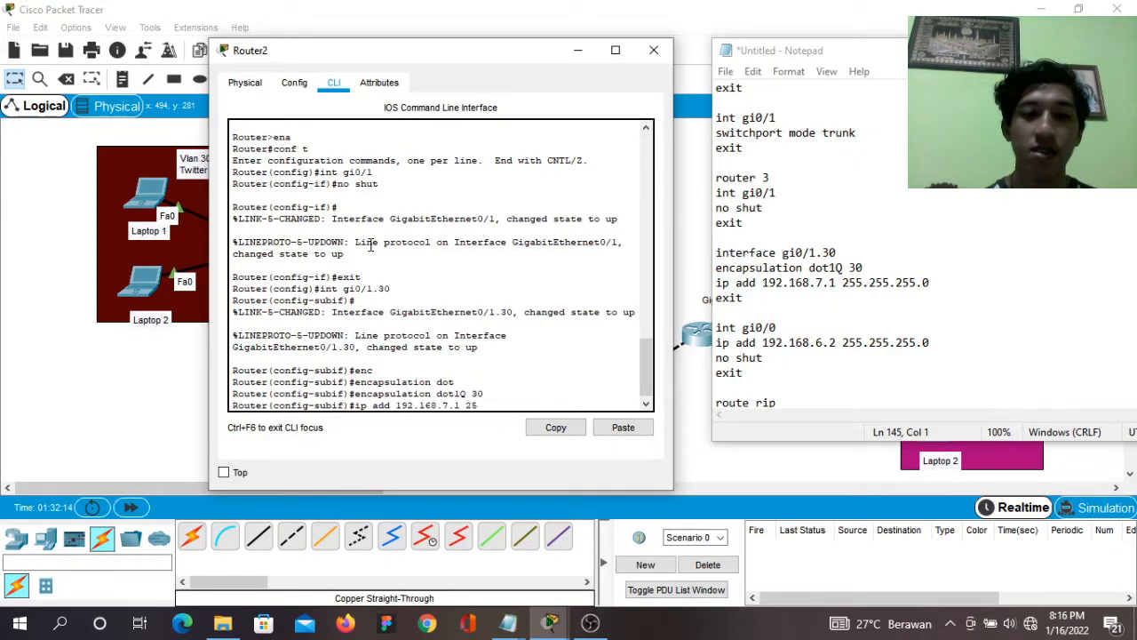
{"action": "type", "text": "5.255.255"}
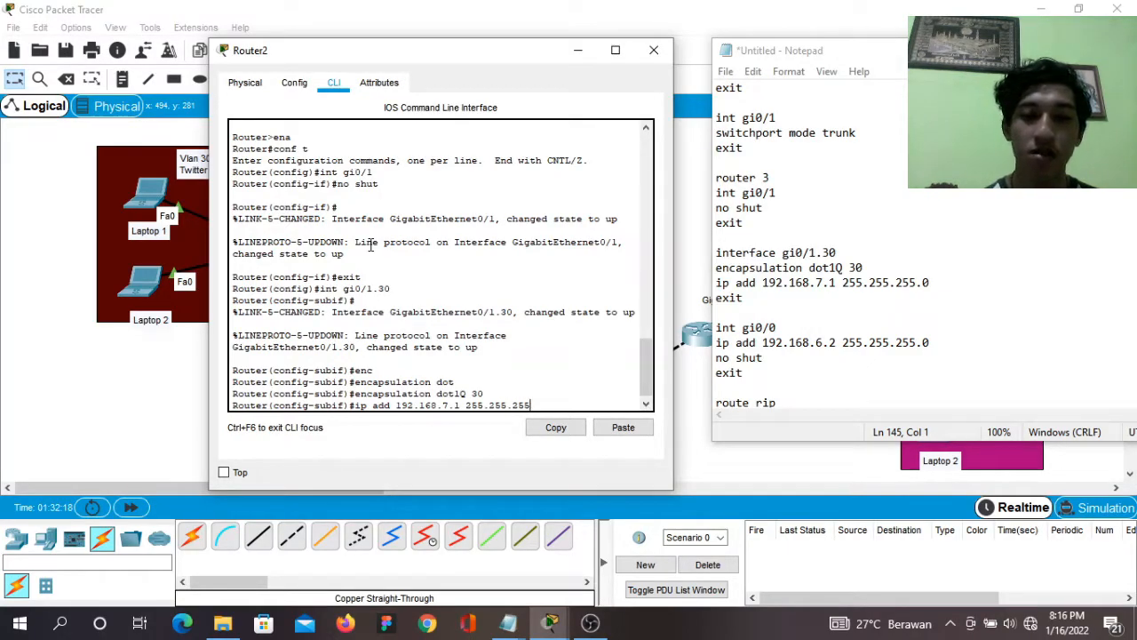
{"action": "type", "text": ".0"}
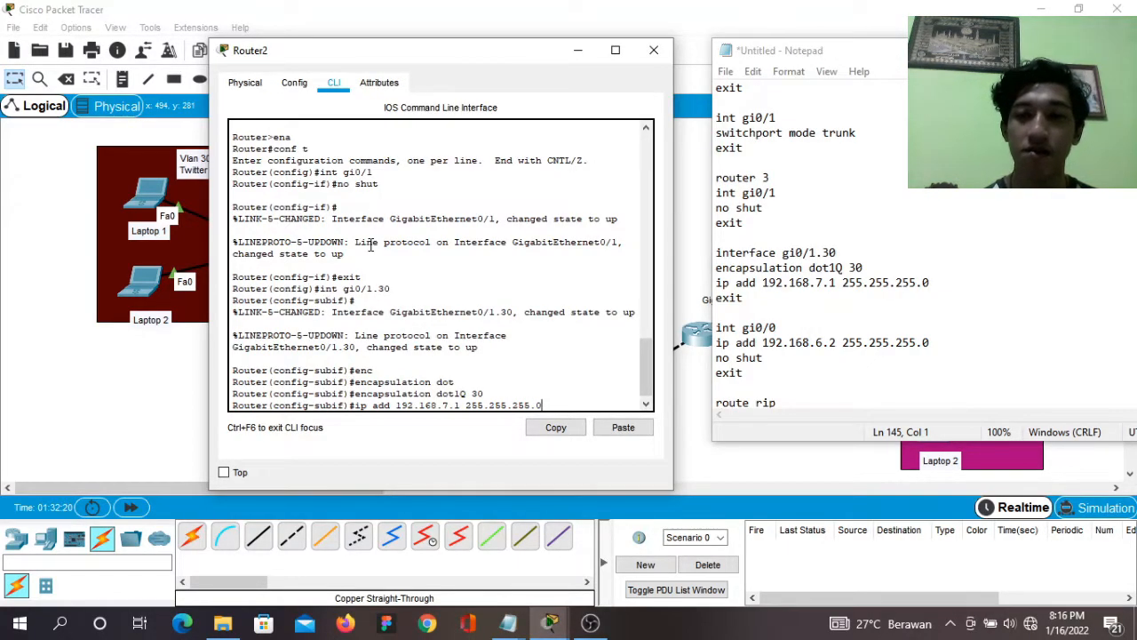
{"action": "key", "text": "Return"}
{"action": "type", "text": "no shut"}
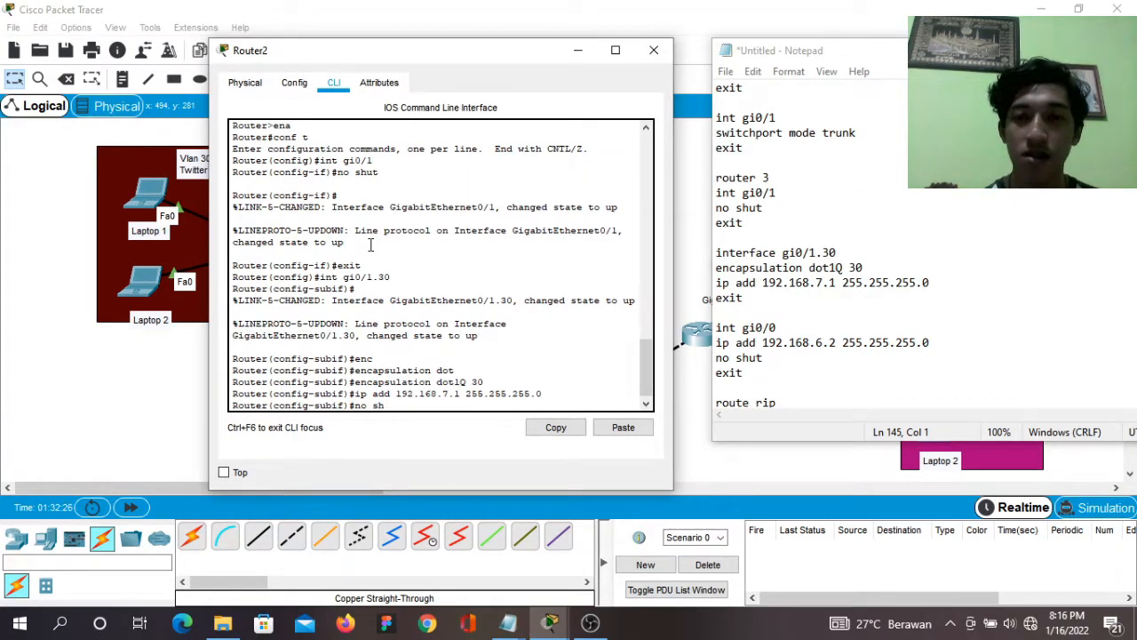
{"action": "key", "text": "BackSpace"}
{"action": "key", "text": "BackSpace"}
{"action": "key", "text": "BackSpace"}
{"action": "key", "text": "BackSpace"}
{"action": "key", "text": "BackSpace"}
{"action": "type", "text": "exit"}
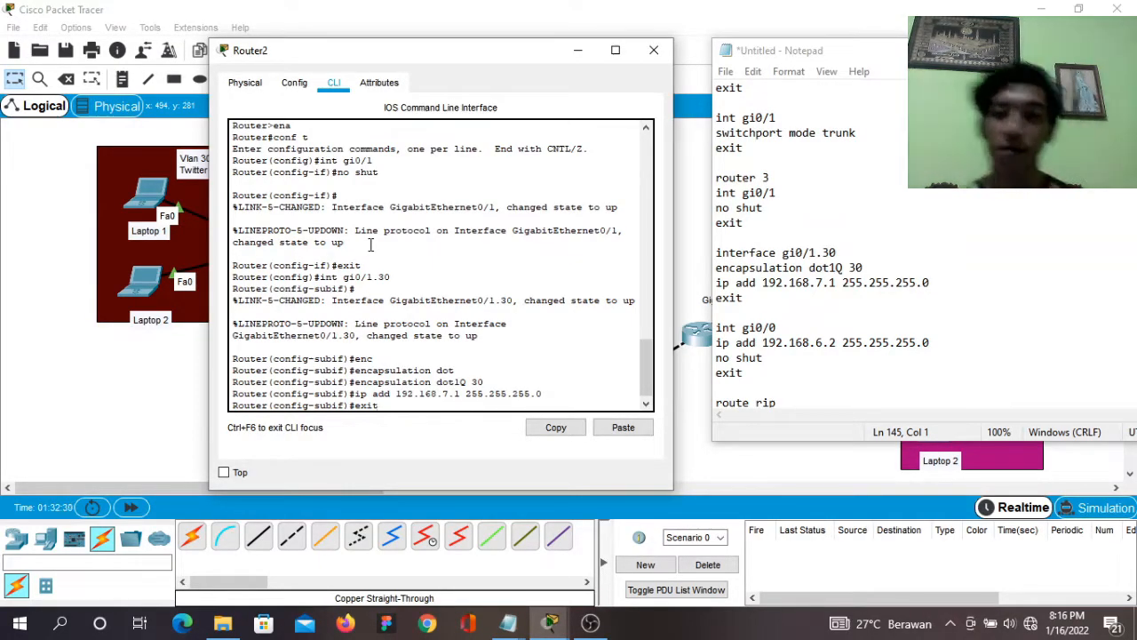
{"action": "key", "text": "Return"}
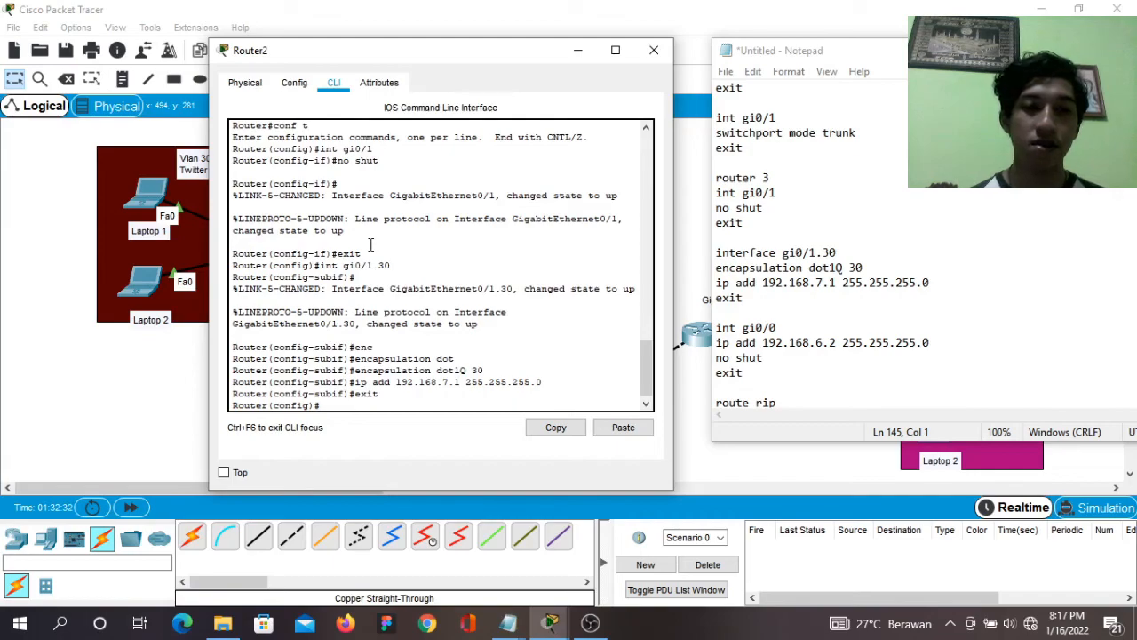
Assign IP address 192.168.6.2 with mask 255.255.255.0 to interface gi0/0 on Router2.
{"action": "type", "text": "in"}
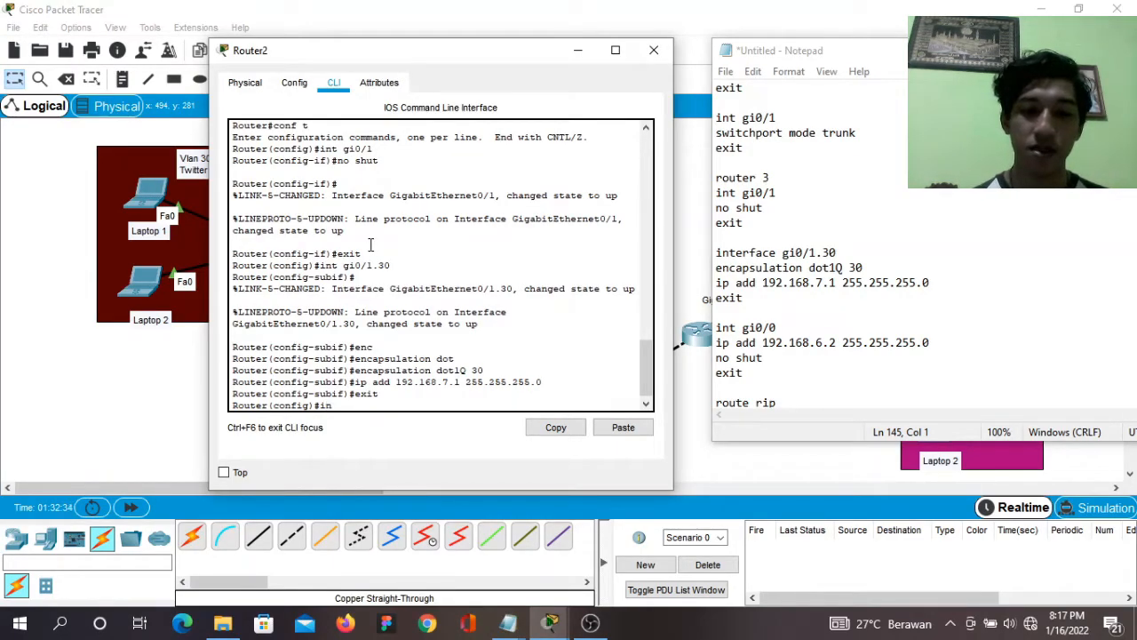
{"action": "type", "text": "t gi0/0"}
{"action": "key", "text": "Return"}
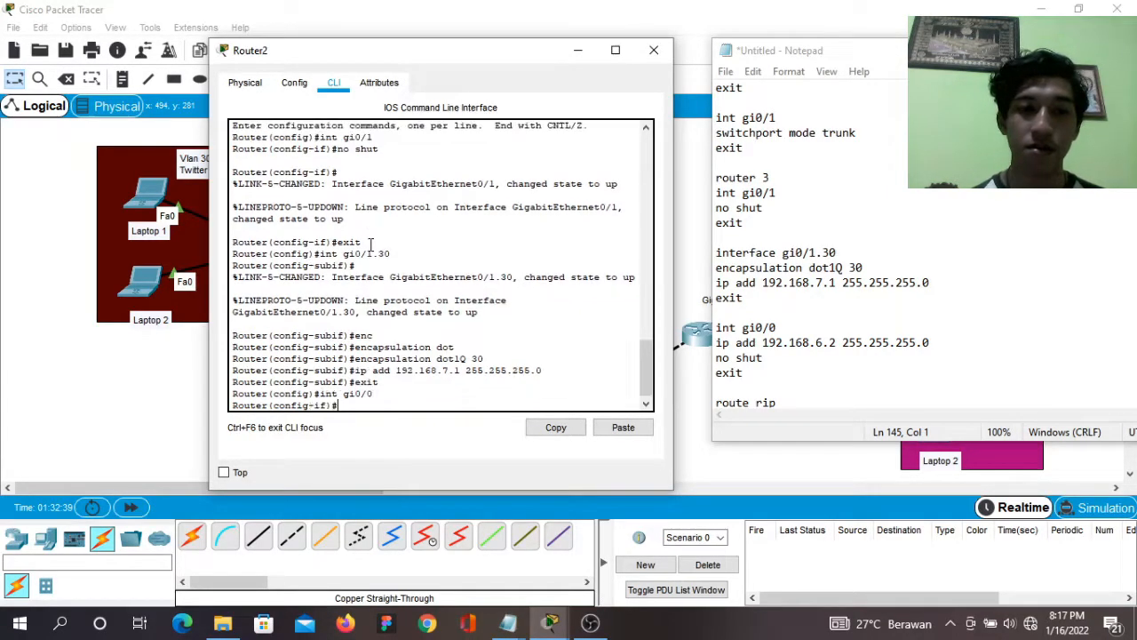
{"action": "type", "text": "ip add "}
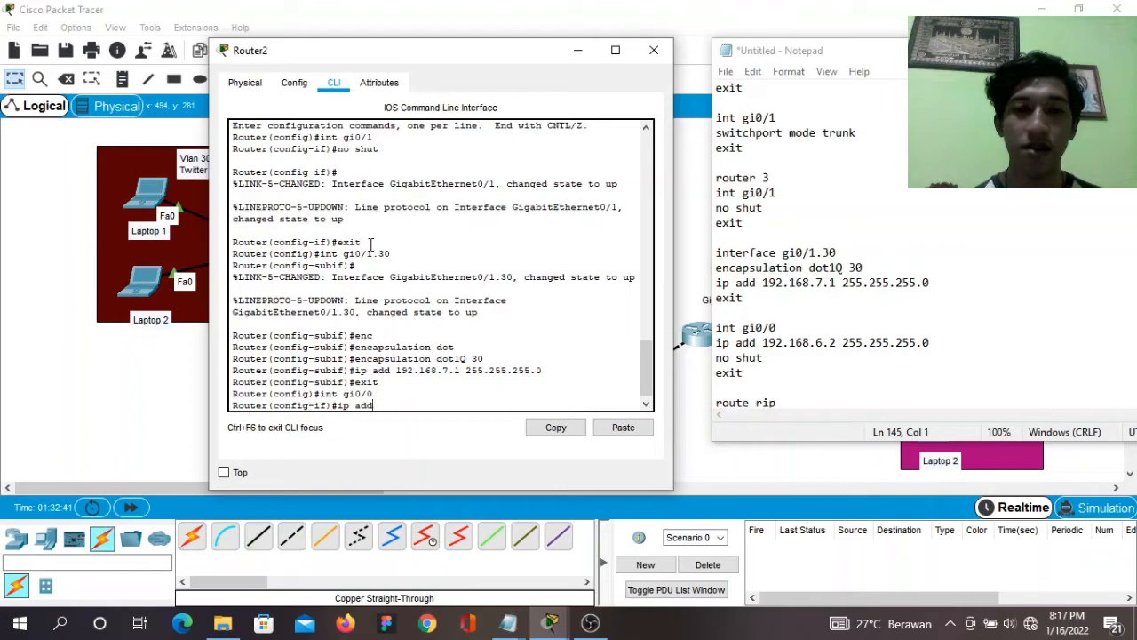
{"action": "type", "text": "192.168.6.2"}
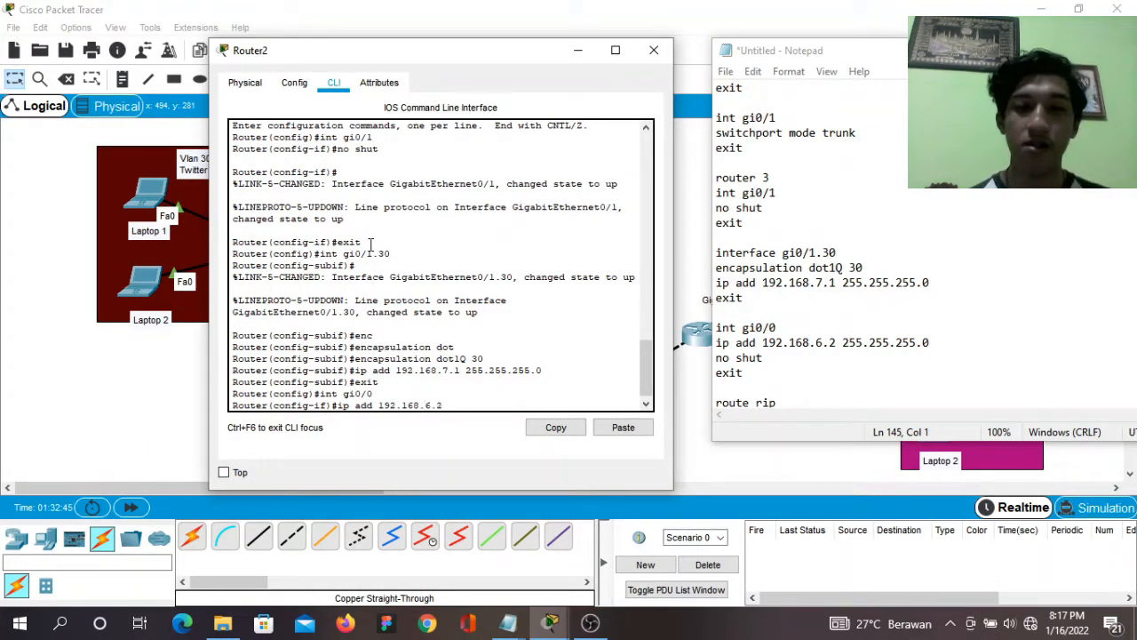
{"action": "type", "text": " 255"}
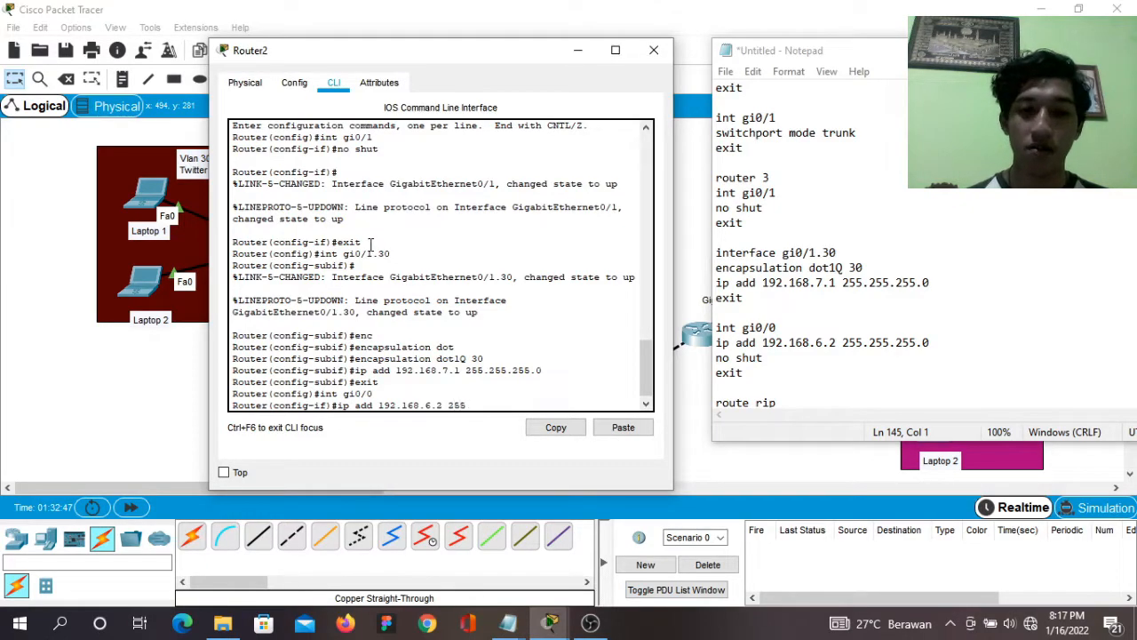
{"action": "type", "text": ".255.255255.0"}
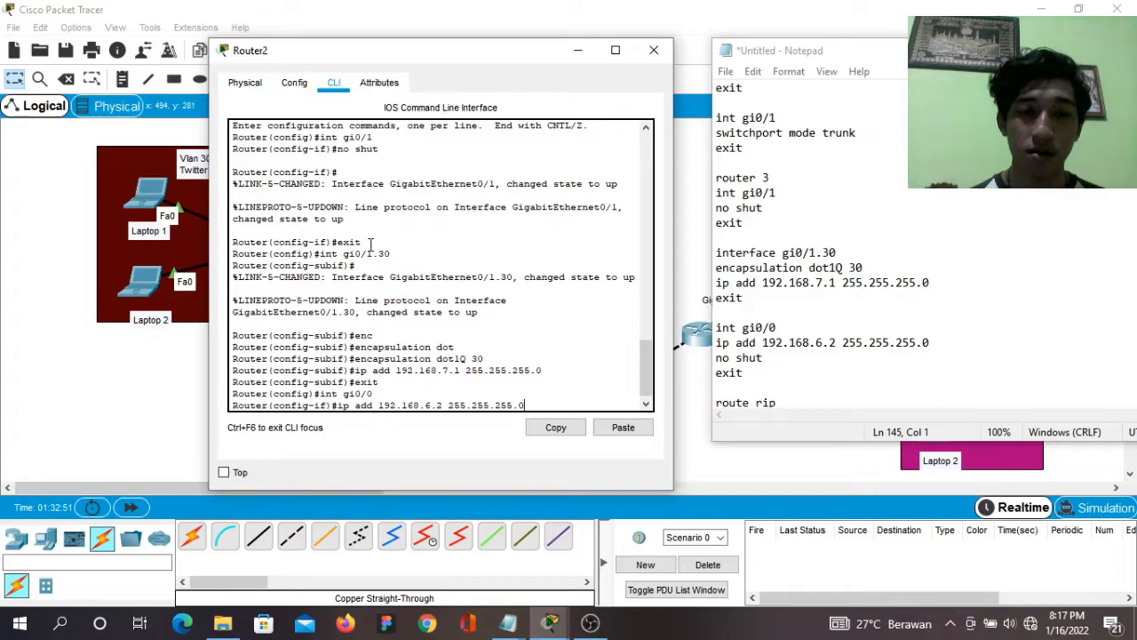
{"action": "key", "text": "Return"}
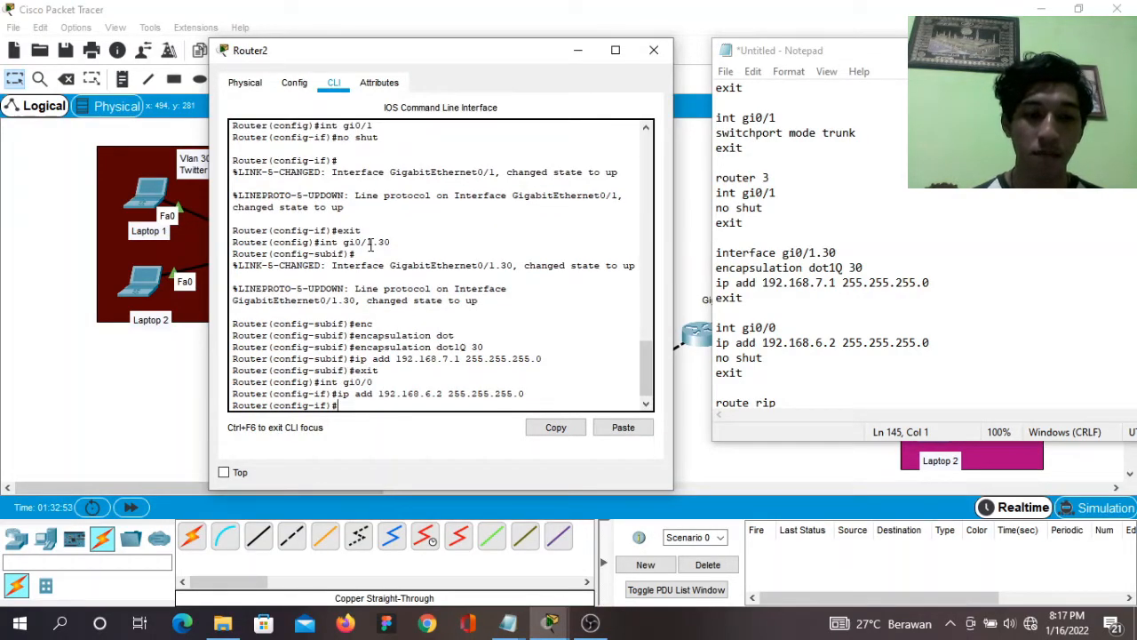
Enable interface gi0/0 with no shut and exit its configuration.
{"action": "type", "text": "no shut"}
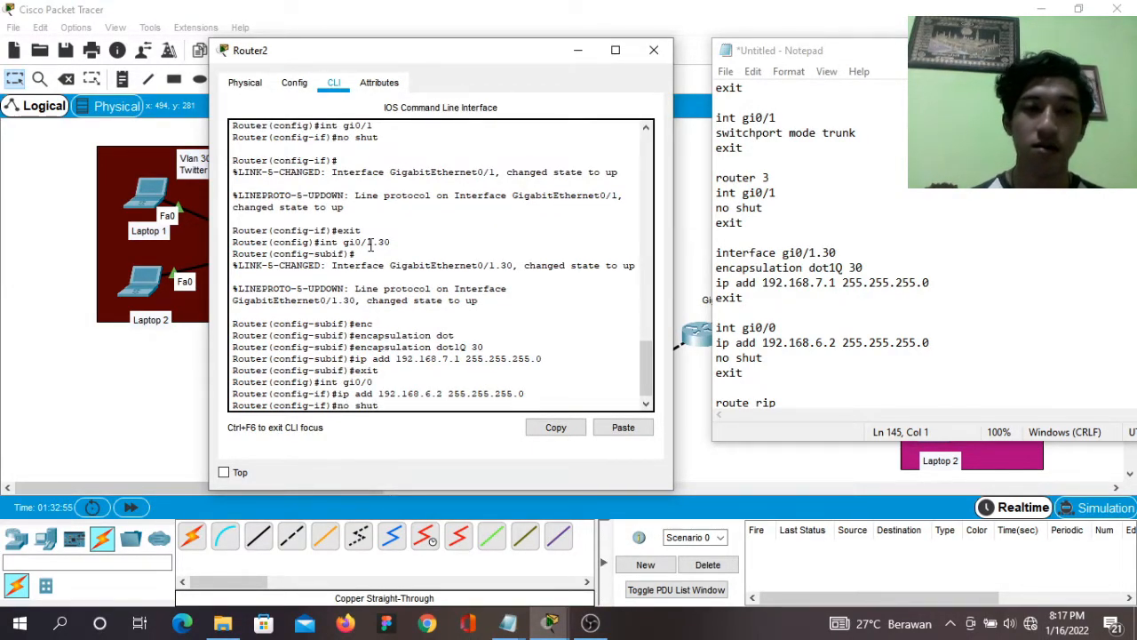
{"action": "key", "text": "Return"}
{"action": "type", "text": "ex"}
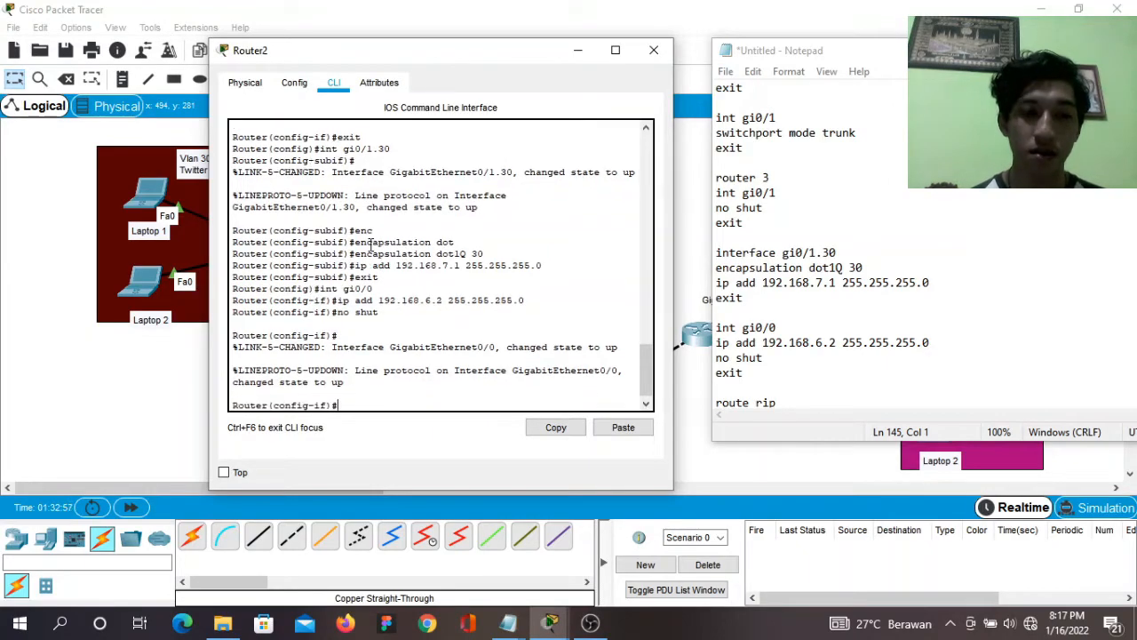
{"action": "type", "text": "it"}
{"action": "key", "text": "Return"}
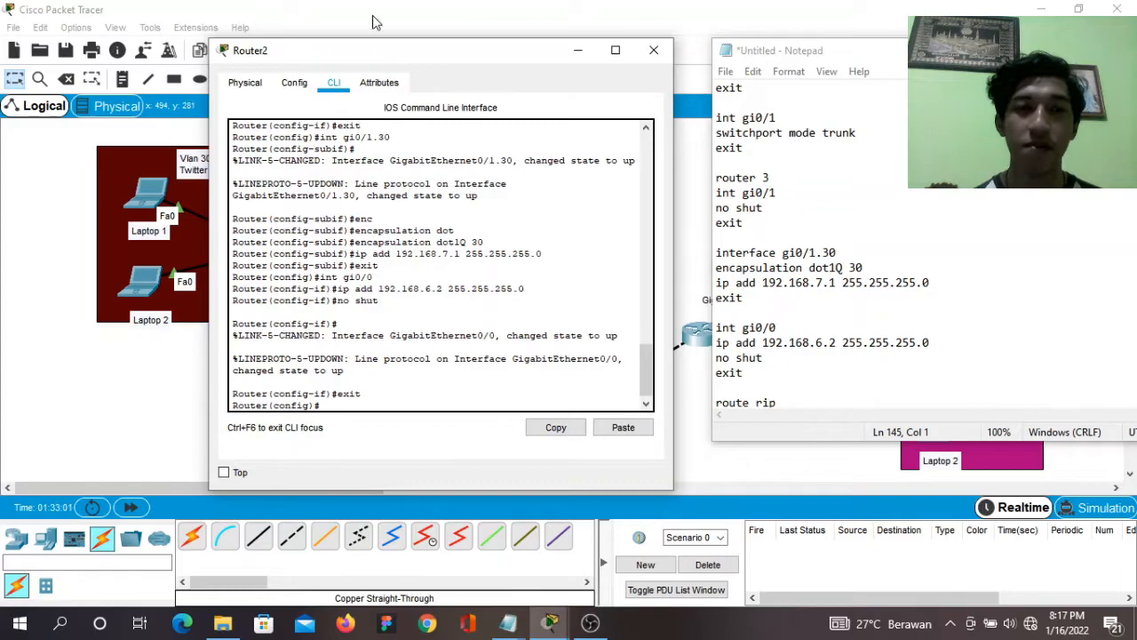
Enable RIP routing on Router2 and set it to version 2.
{"action": "type", "text": "e"}
{"action": "key", "text": "BackSpace"}
{"action": "type", "text": "route "}
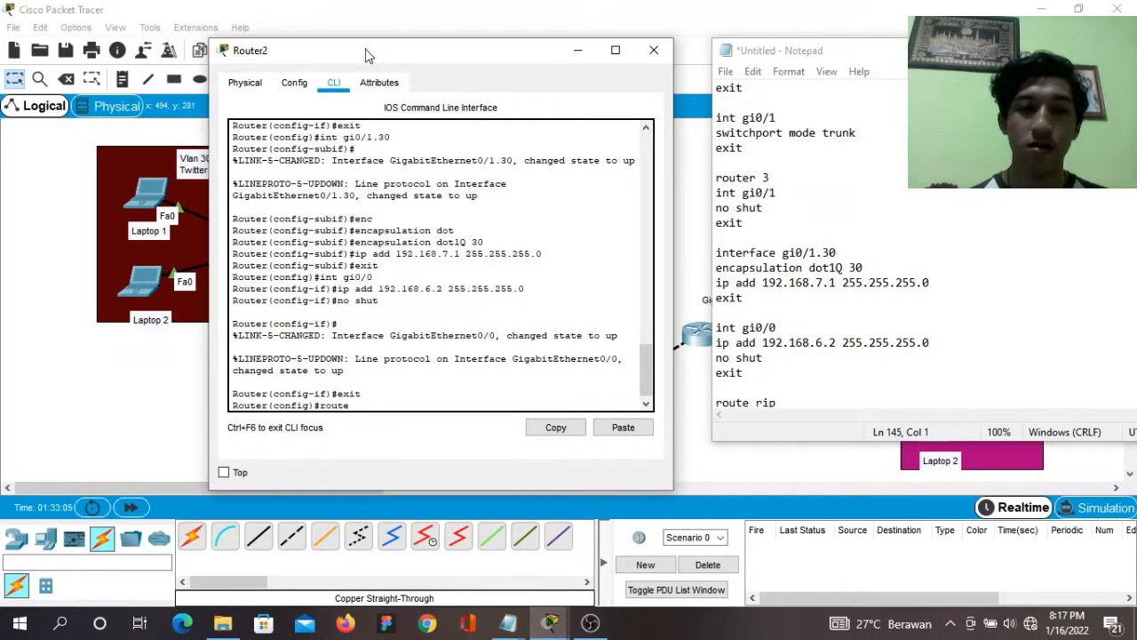
{"action": "type", "text": "rip"}
{"action": "key", "text": "Return"}
{"action": "type", "text": "version 2"}
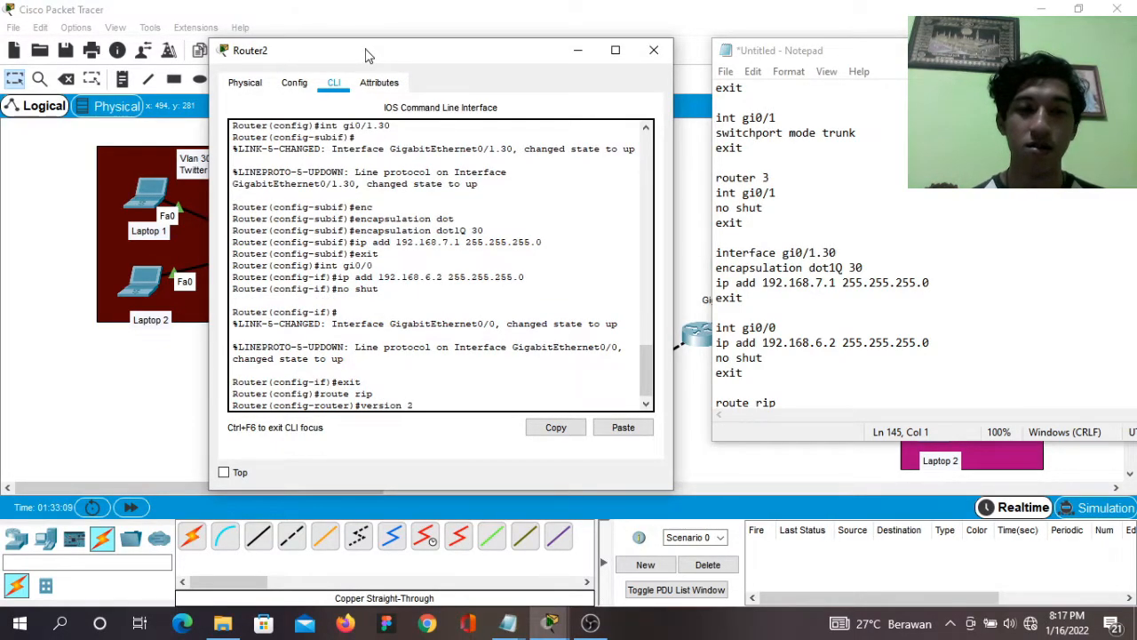
{"action": "key", "text": "Return"}
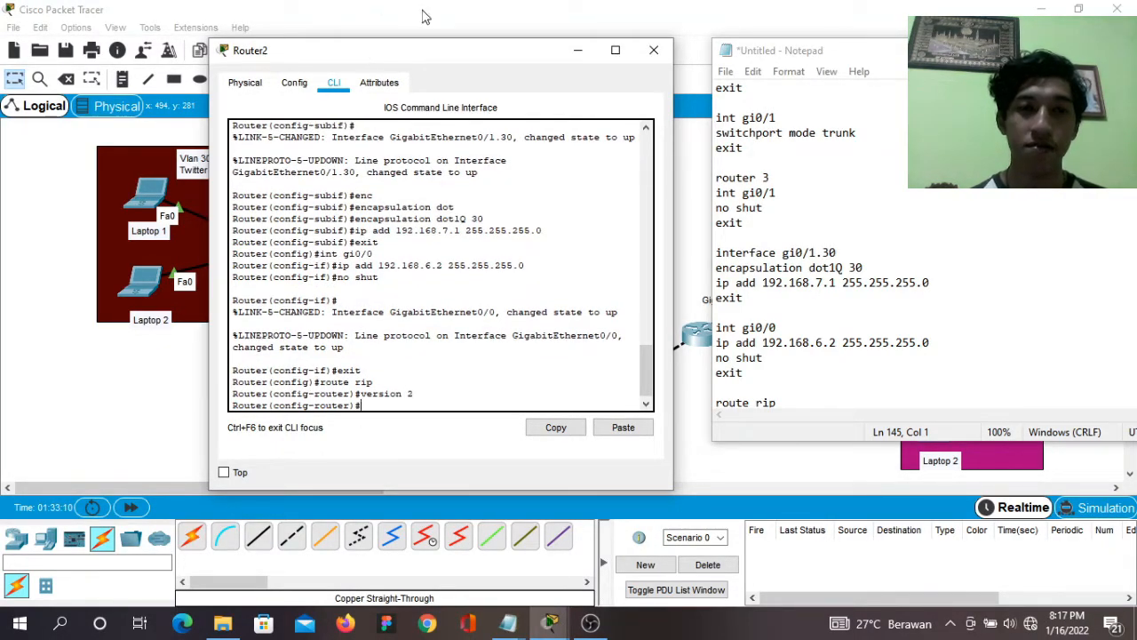
{"action": "left_click_drag", "start_coordinate": [401, 54], "coordinate": [503, 51]}
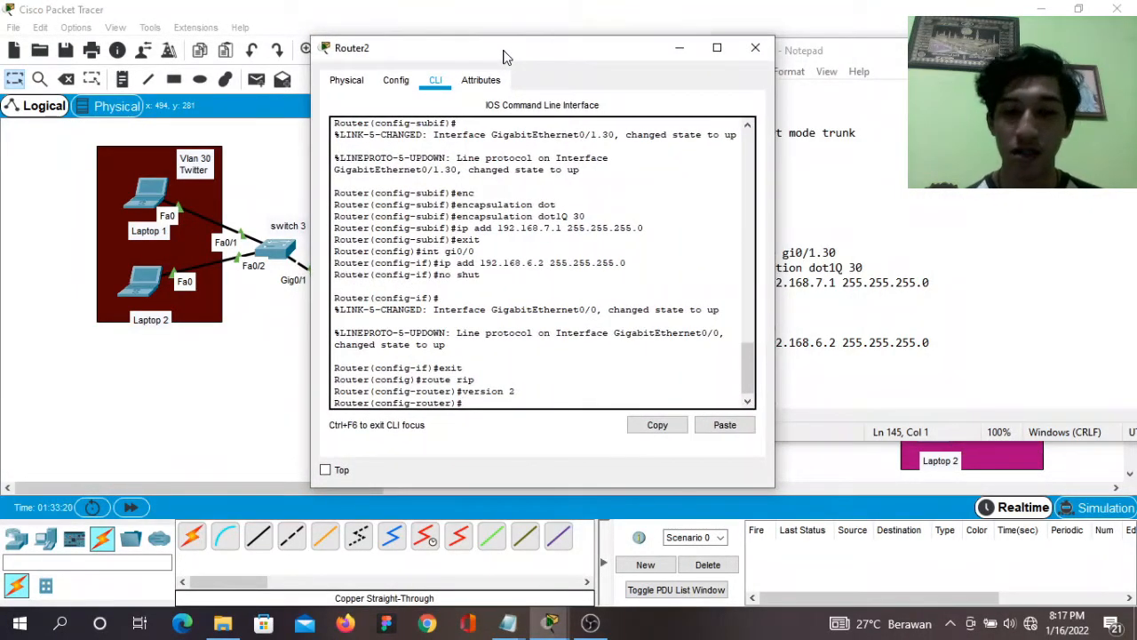
Add networks 192.168.6.0 and 192.168.7.0 to Router2's RIP configuration, exit it and close the Router2 window.
{"action": "type", "text": "net 19"}
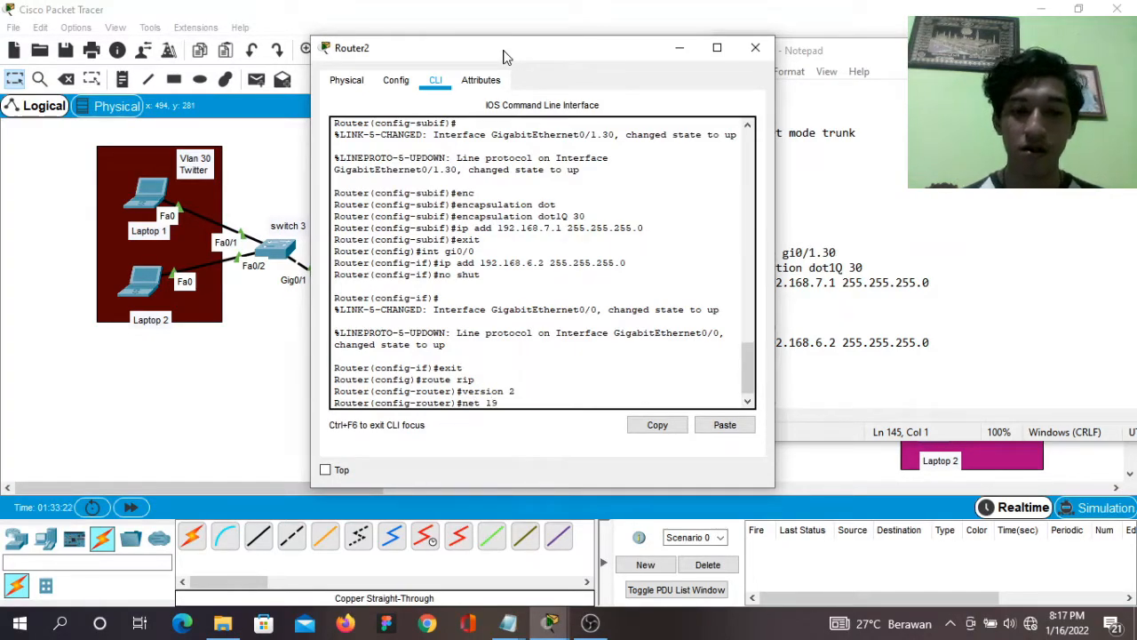
{"action": "type", "text": "2.168."}
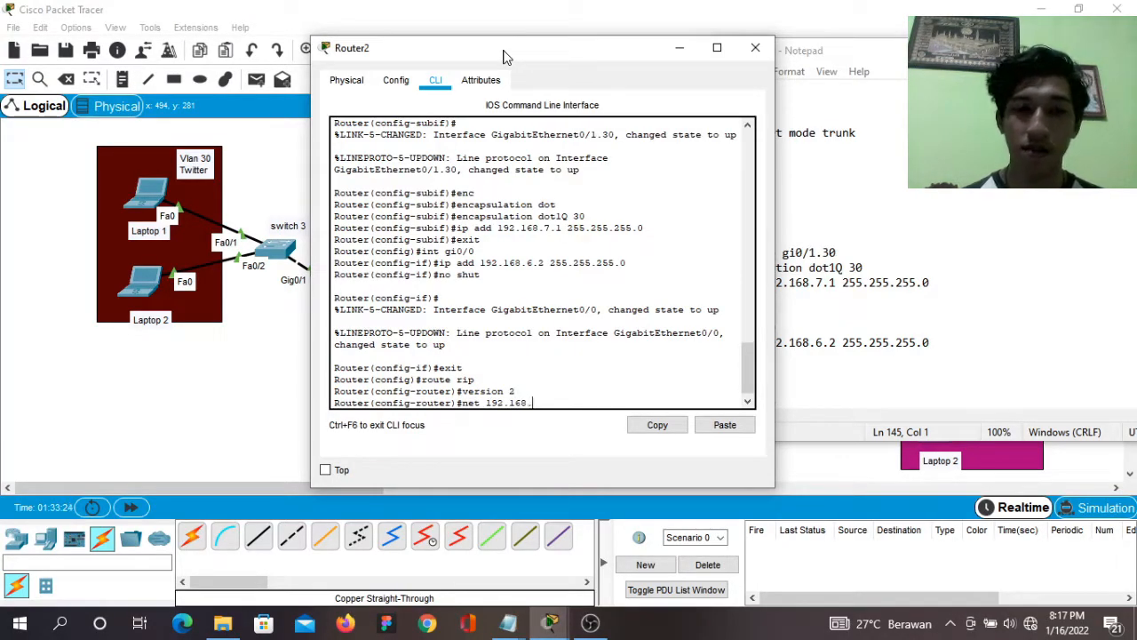
{"action": "type", "text": "6"}
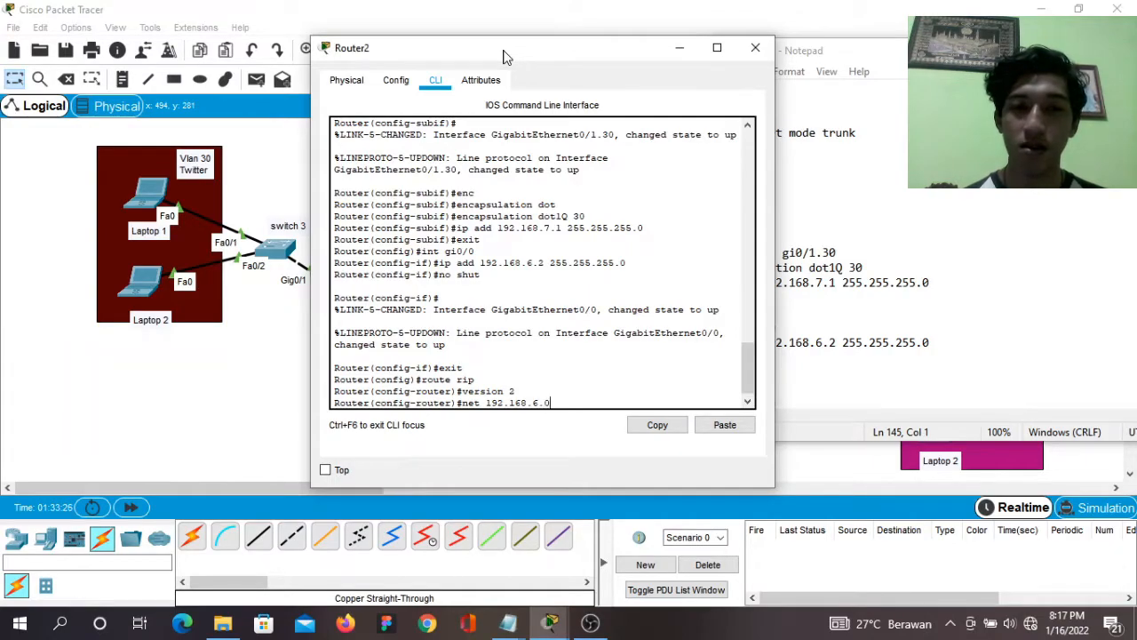
{"action": "type", "text": ".0"}
{"action": "key", "text": "Return"}
{"action": "key", "text": "Up"}
{"action": "key", "text": "Left"}
{"action": "key", "text": "Left"}
{"action": "key", "text": "BackSpace"}
{"action": "type", "text": "7"}
{"action": "key", "text": "Return"}
{"action": "type", "text": "exit"}
{"action": "key", "text": "Return"}
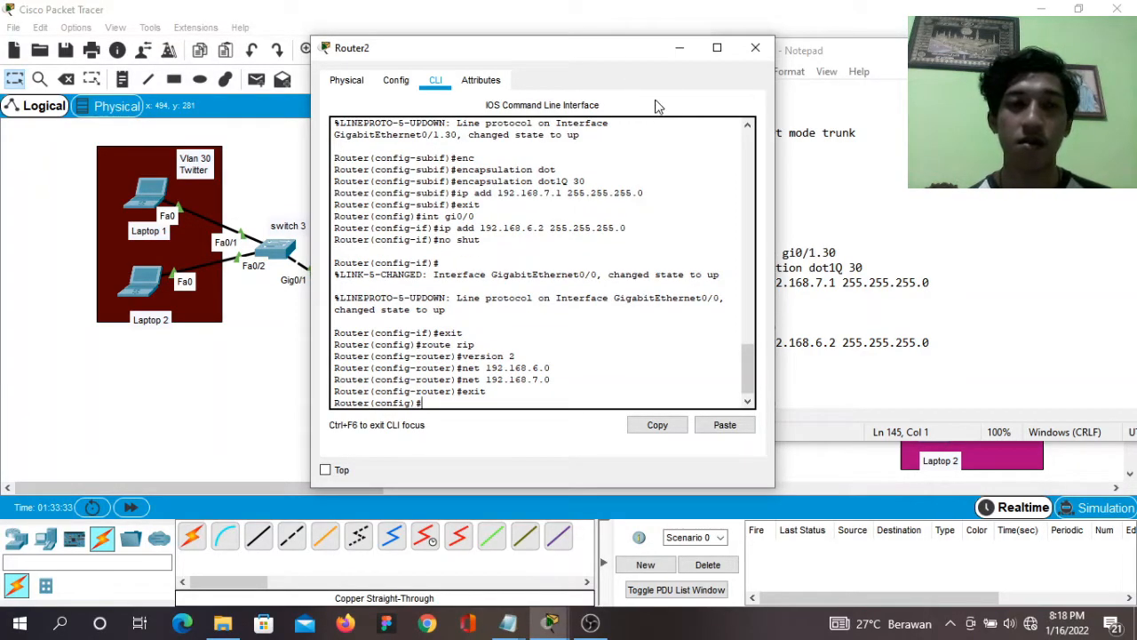
{"action": "left_click", "coordinate": [754, 48]}
Look through the Notepad notes covering the router 3 RIP commands and the ACL section.
{"action": "left_click", "coordinate": [796, 385]}
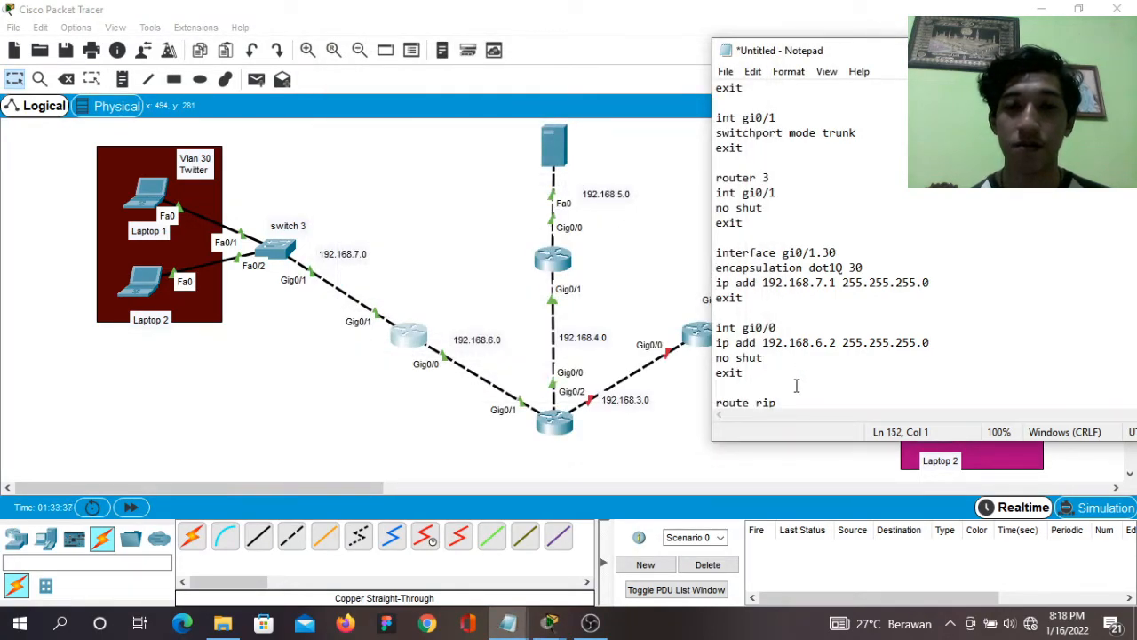
{"action": "key", "text": "Down"}
{"action": "key", "text": "Down"}
{"action": "key", "text": "Down"}
{"action": "key", "text": "Down"}
{"action": "key", "text": "Down"}
{"action": "key", "text": "Down"}
{"action": "key", "text": "Down"}
{"action": "key", "text": "Down"}
{"action": "key", "text": "Down"}
{"action": "key", "text": "Down"}
{"action": "key", "text": "Down"}
{"action": "key", "text": "Down"}
{"action": "key", "text": "Down"}
{"action": "key", "text": "Down"}
{"action": "key", "text": "Down"}
{"action": "key", "text": "Down"}
{"action": "key", "text": "Up"}
{"action": "key", "text": "Up"}
{"action": "key", "text": "Up"}
{"action": "key", "text": "Up"}
{"action": "key", "text": "Up"}
{"action": "key", "text": "Up"}
{"action": "key", "text": "Up"}
{"action": "key", "text": "Up"}
{"action": "key", "text": "Up"}
{"action": "key", "text": "Up"}
{"action": "key", "text": "Up"}
{"action": "key", "text": "Up"}
{"action": "key", "text": "Up"}
{"action": "key", "text": "Up"}
{"action": "key", "text": "Up"}
{"action": "key", "text": "Up"}
{"action": "key", "text": "Up"}
{"action": "key", "text": "Up"}
{"action": "key", "text": "Up"}
{"action": "key", "text": "Up"}
{"action": "key", "text": "Up"}
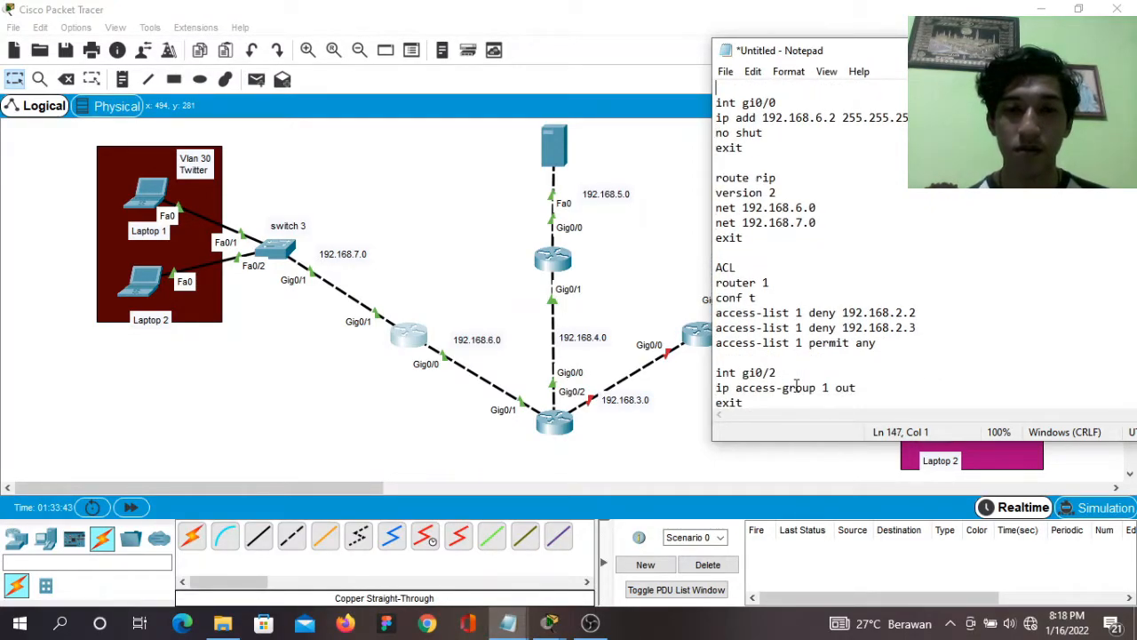
{"action": "scroll", "coordinate": [797, 387], "scroll_direction": "up", "scroll_amount": 1}
{"action": "key", "text": "Down"}
{"action": "key", "text": "Down"}
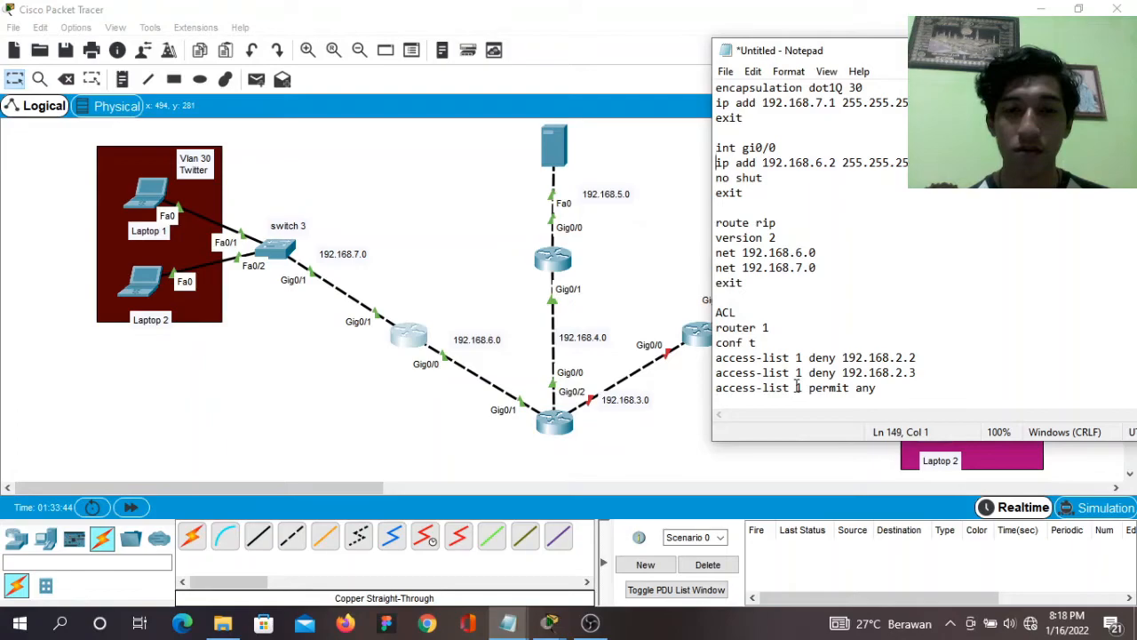
{"action": "left_click_drag", "start_coordinate": [929, 50], "coordinate": [796, 56]}
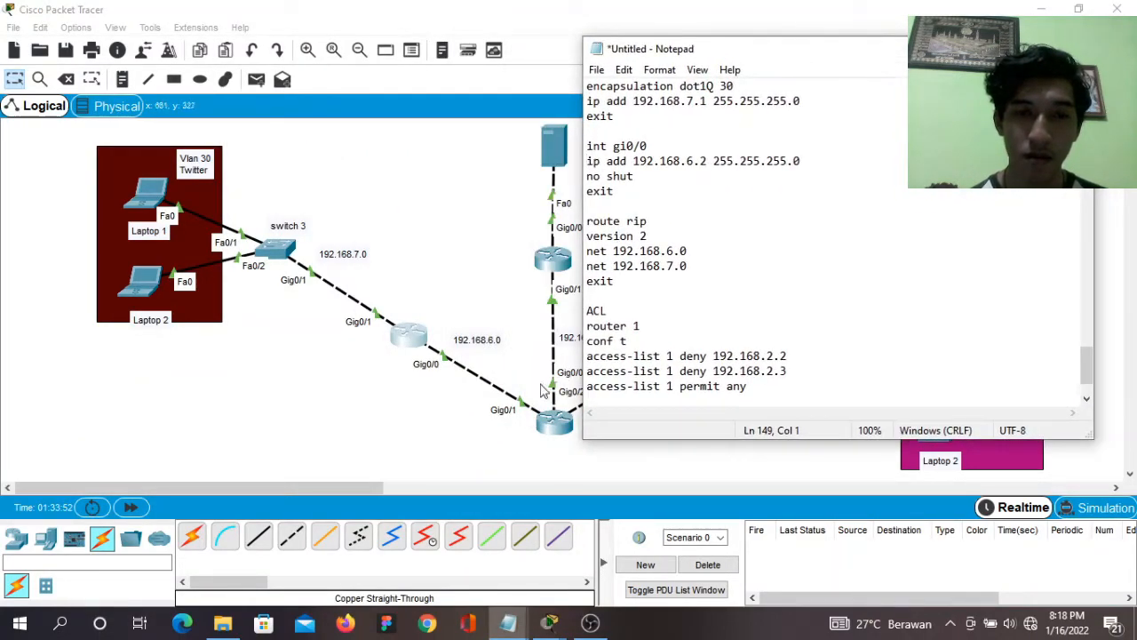
Review the interface and RIP commands in Router1's CLI history, and close its window.
{"action": "left_click", "coordinate": [554, 421]}
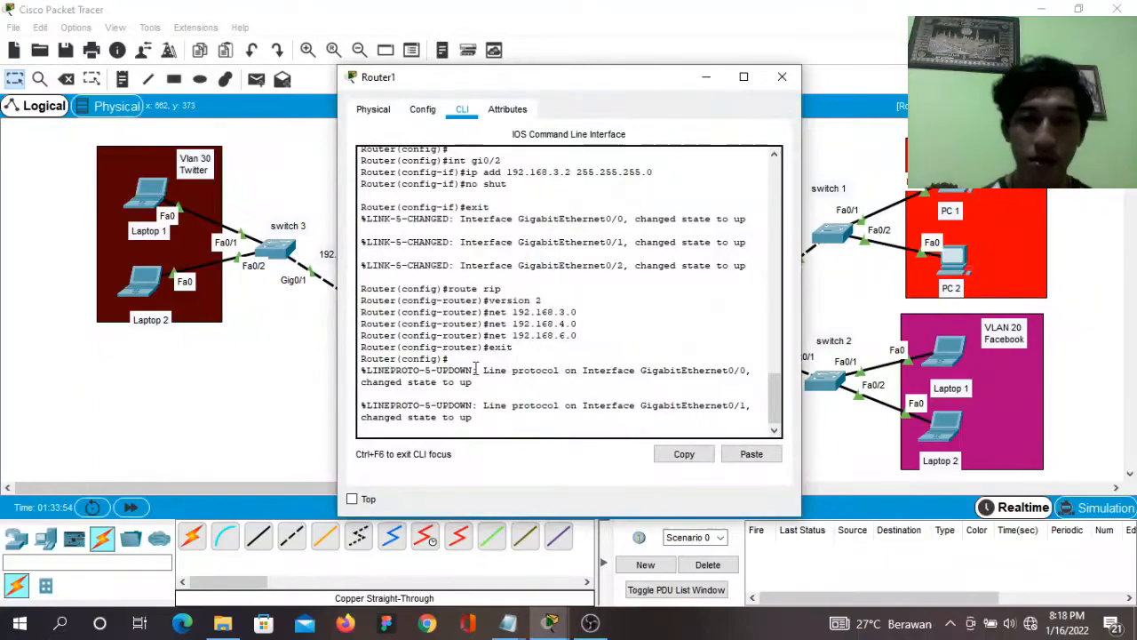
{"action": "left_click_drag", "start_coordinate": [774, 397], "coordinate": [780, 364]}
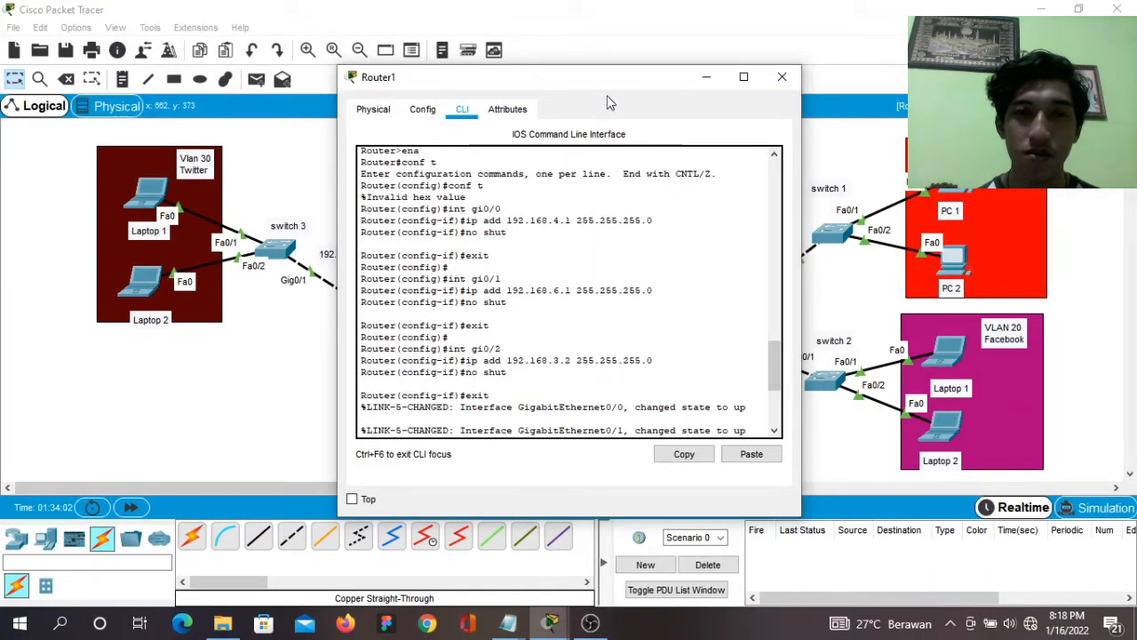
{"action": "left_click_drag", "start_coordinate": [593, 85], "coordinate": [337, 94]}
{"action": "left_click", "coordinate": [524, 87]}
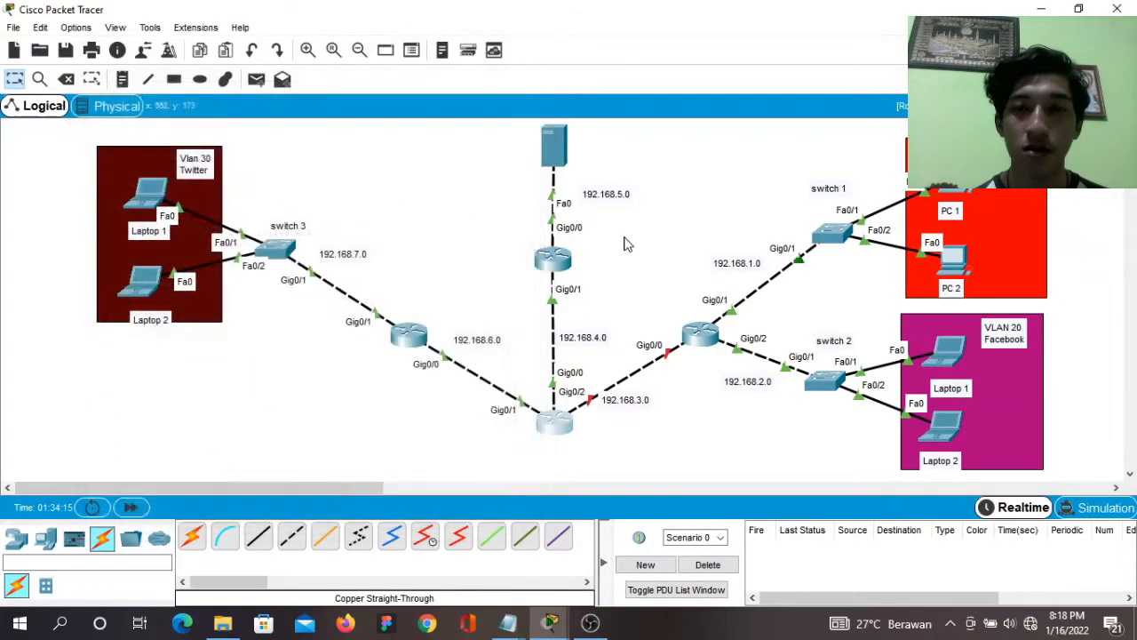
Review the subinterface, gi0/0 and RIP commands in Router3's CLI history, and close its window.
{"action": "left_click", "coordinate": [706, 334]}
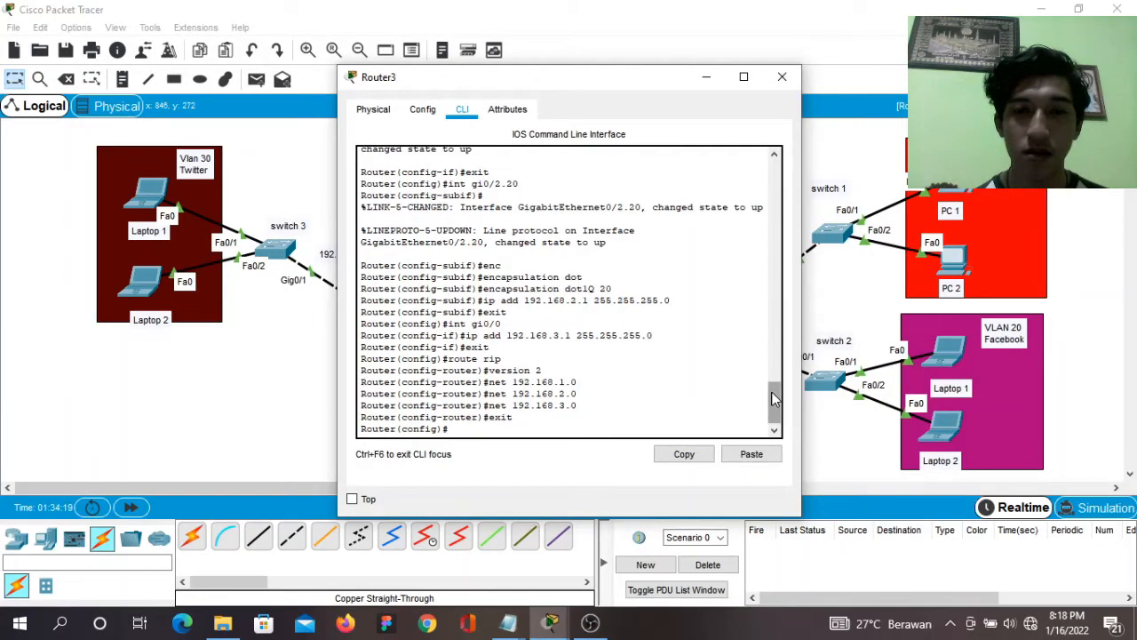
{"action": "left_click_drag", "start_coordinate": [776, 400], "coordinate": [790, 346]}
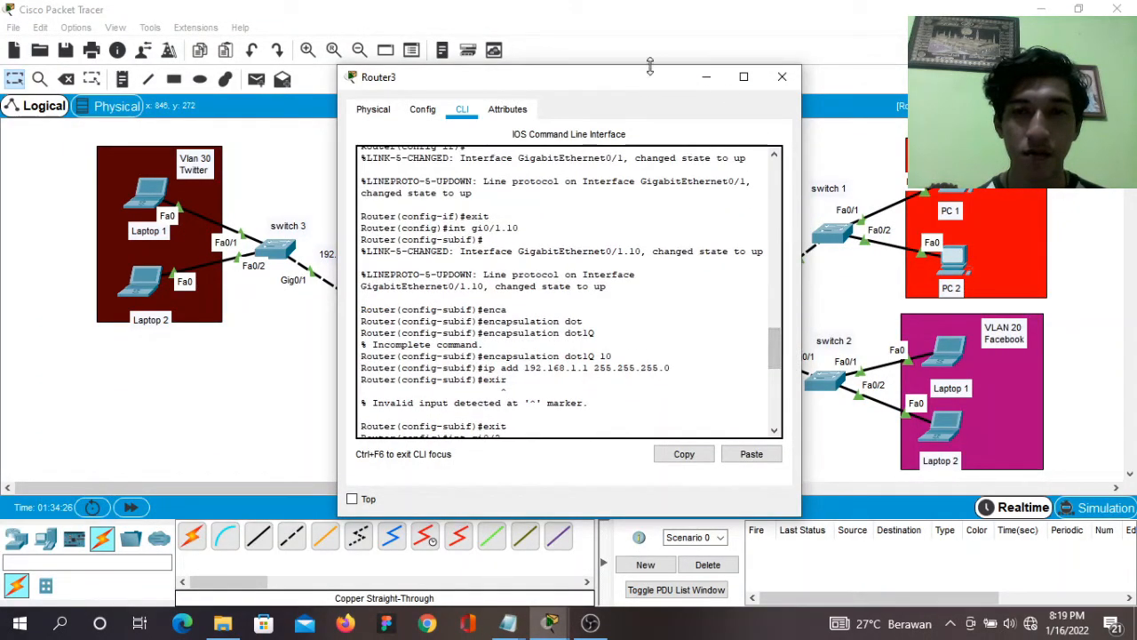
{"action": "mouse_move", "coordinate": [629, 79]}
{"action": "left_mouse_down"}
{"action": "mouse_move", "coordinate": [421, 93]}
{"action": "mouse_move", "coordinate": [649, 59]}
{"action": "mouse_move", "coordinate": [651, 75]}
{"action": "left_mouse_up"}
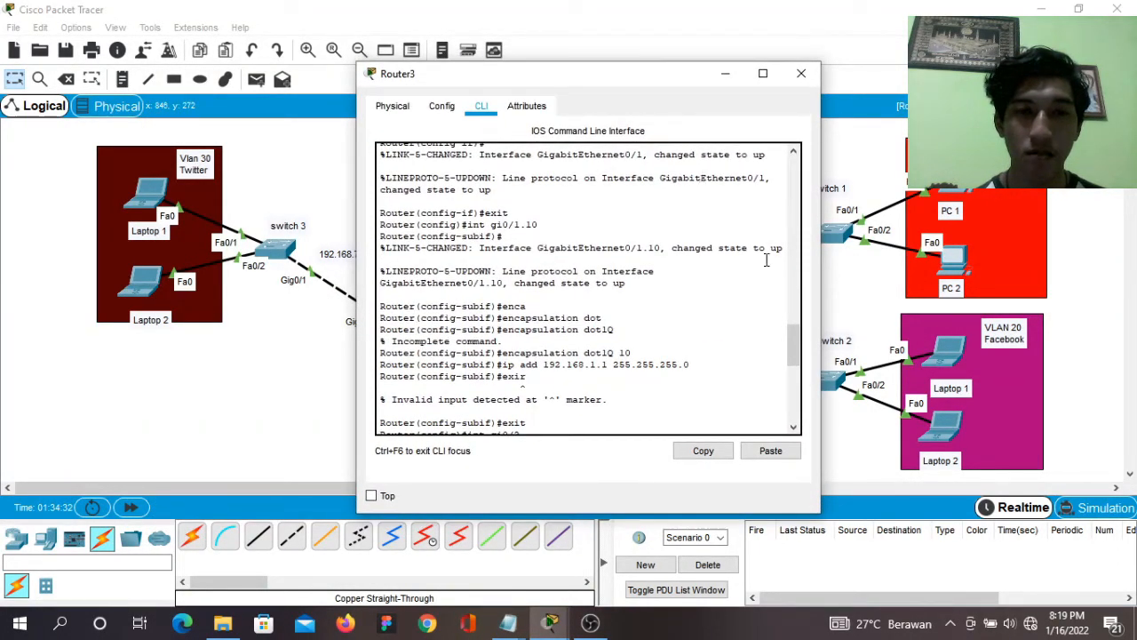
{"action": "left_click_drag", "start_coordinate": [791, 332], "coordinate": [785, 408]}
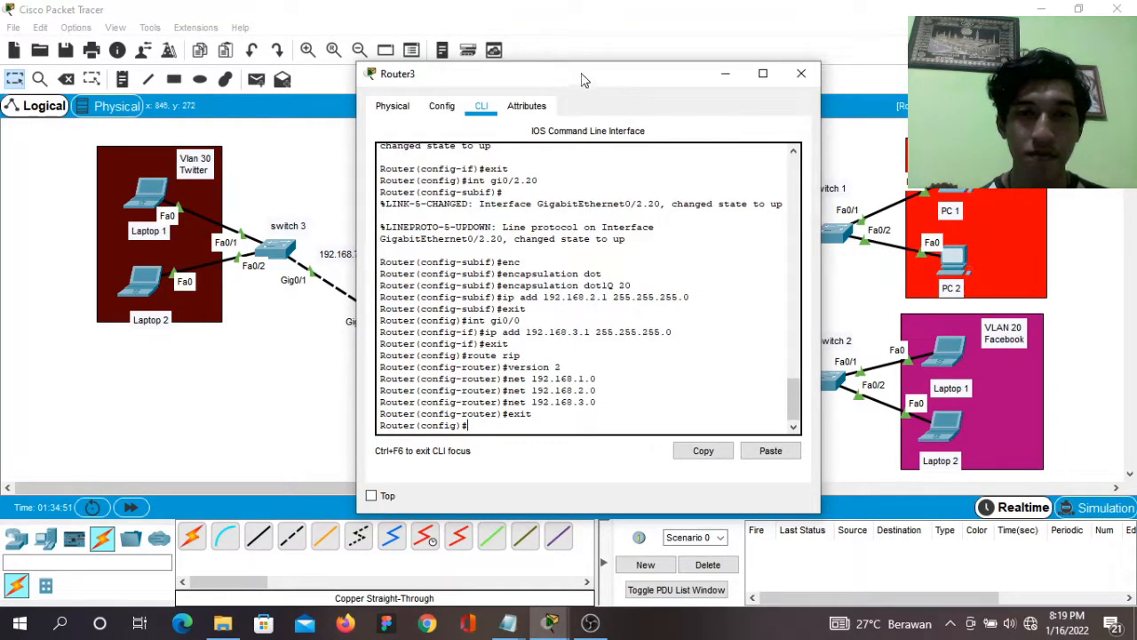
{"action": "left_click_drag", "start_coordinate": [576, 78], "coordinate": [327, 85]}
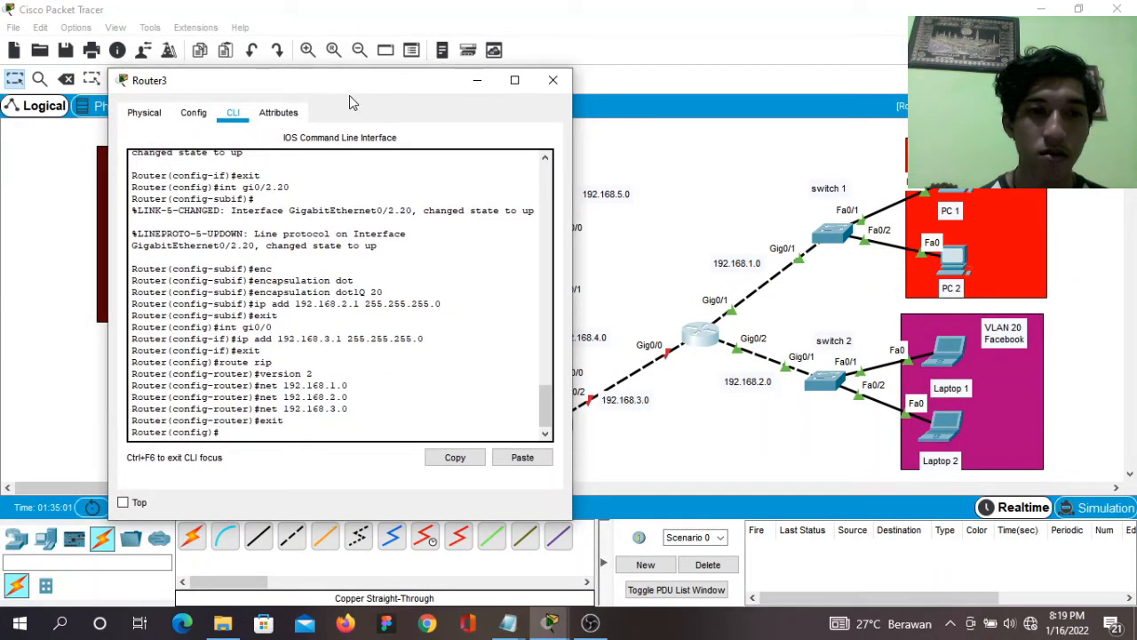
{"action": "left_click", "coordinate": [552, 80]}
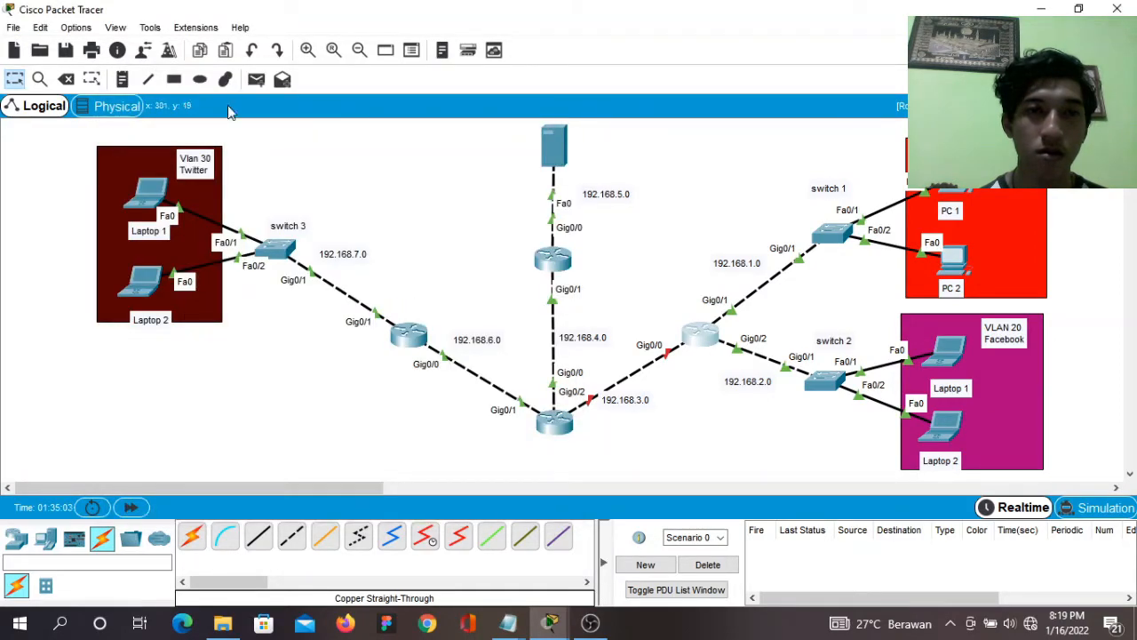
Test connectivity by sending a simple PDU twice from Laptop 1 in VLAN 30 to the server.
{"action": "left_click", "coordinate": [258, 82]}
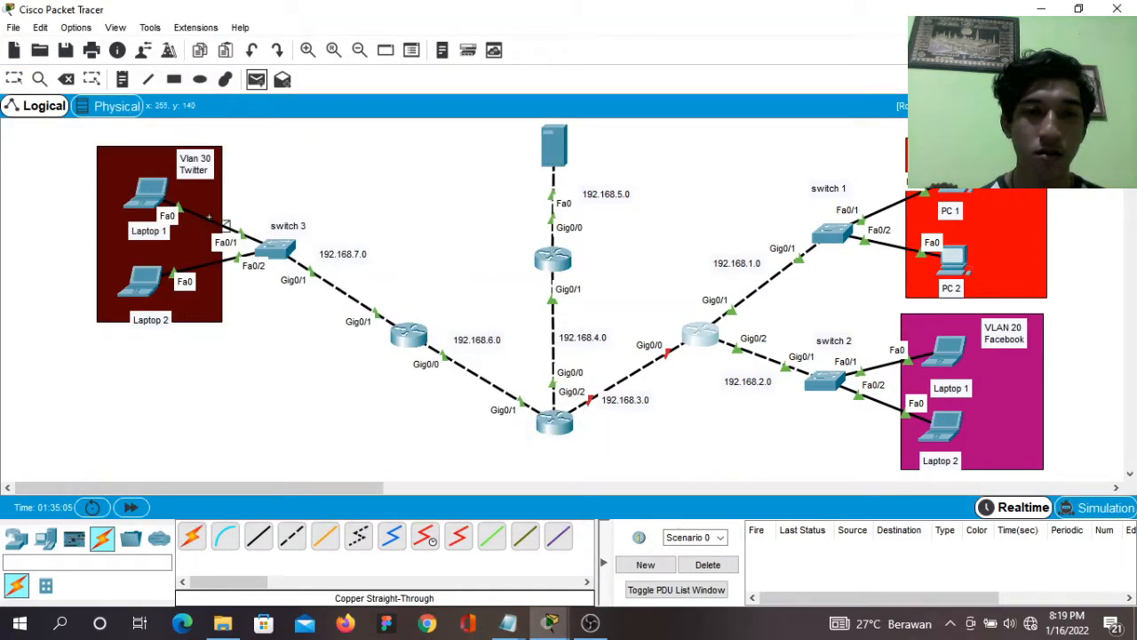
{"action": "left_click", "coordinate": [146, 197]}
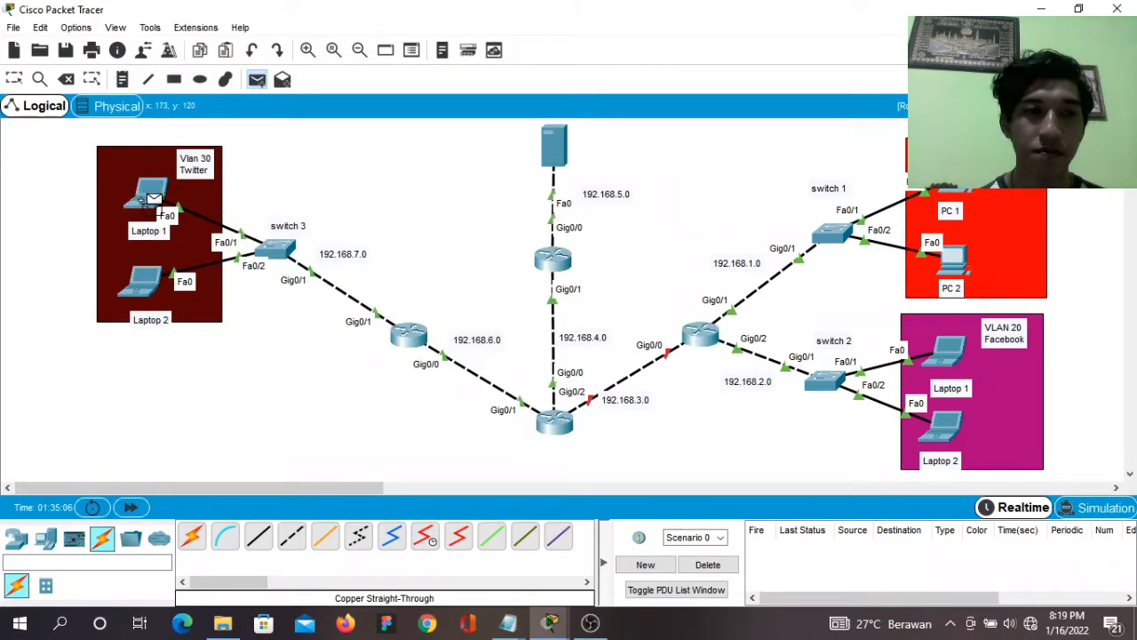
{"action": "left_click", "coordinate": [559, 151]}
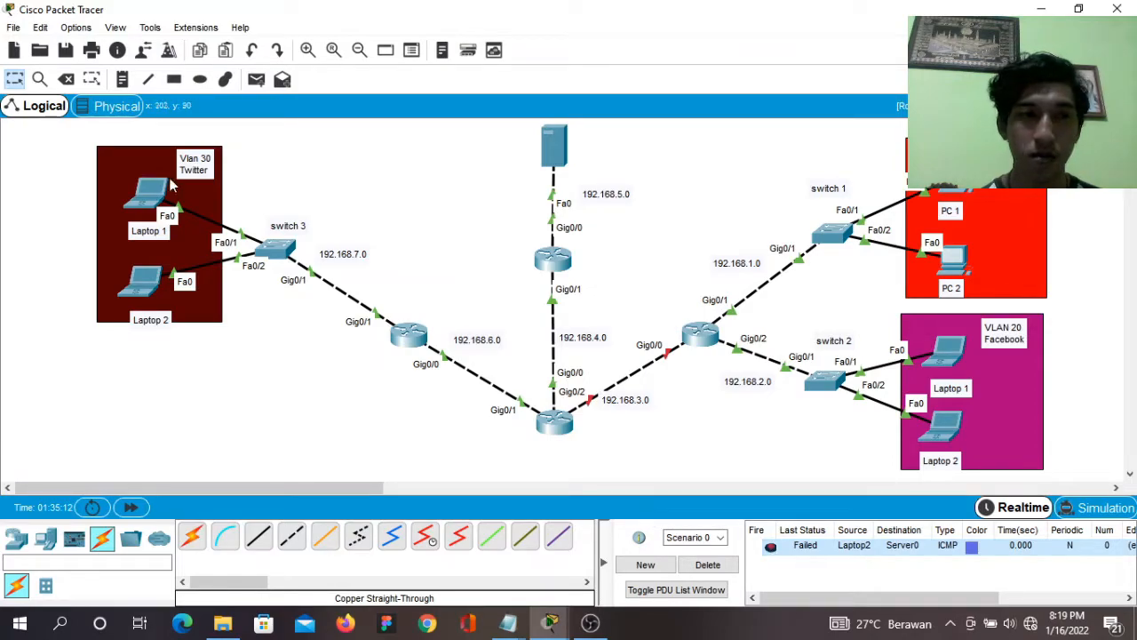
{"action": "left_click", "coordinate": [256, 80]}
{"action": "left_click", "coordinate": [149, 193]}
{"action": "left_click", "coordinate": [560, 162]}
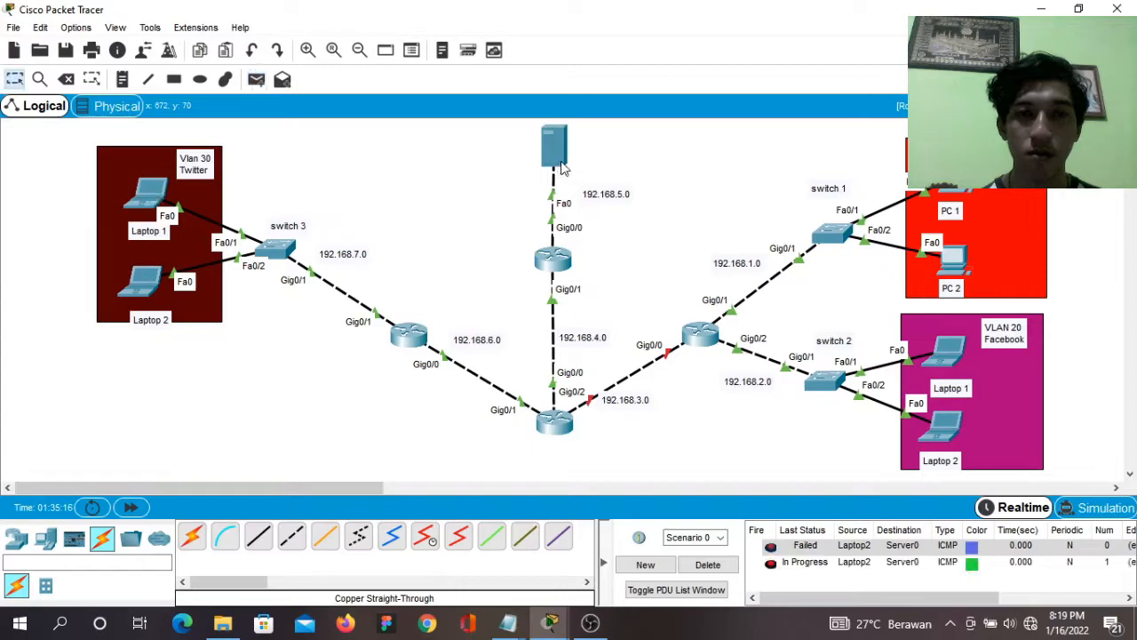
Send a simple PDU from Laptop 1 in VLAN 30 to the server, and delete the PDU scenario.
{"action": "left_click", "coordinate": [254, 81]}
{"action": "left_click", "coordinate": [151, 193]}
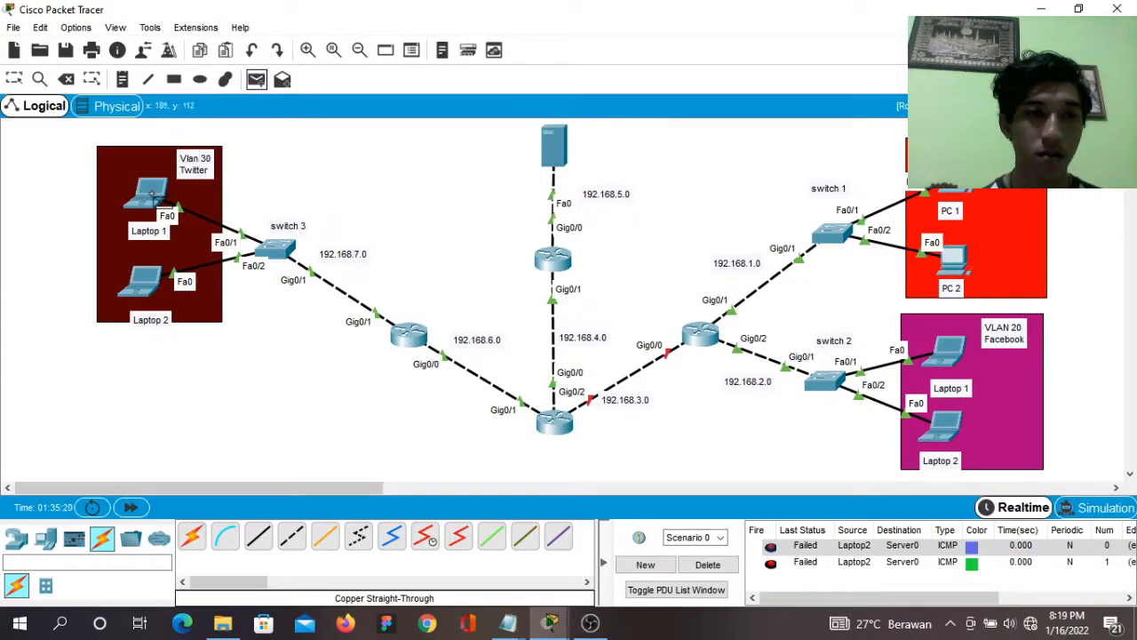
{"action": "left_click", "coordinate": [559, 159]}
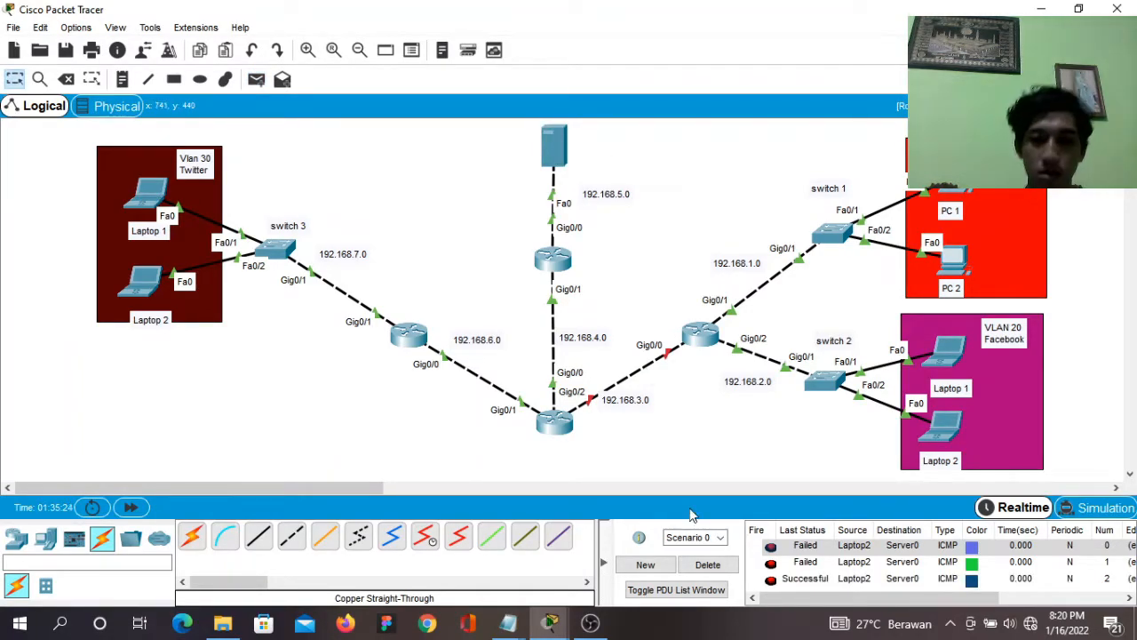
{"action": "left_click", "coordinate": [706, 567]}
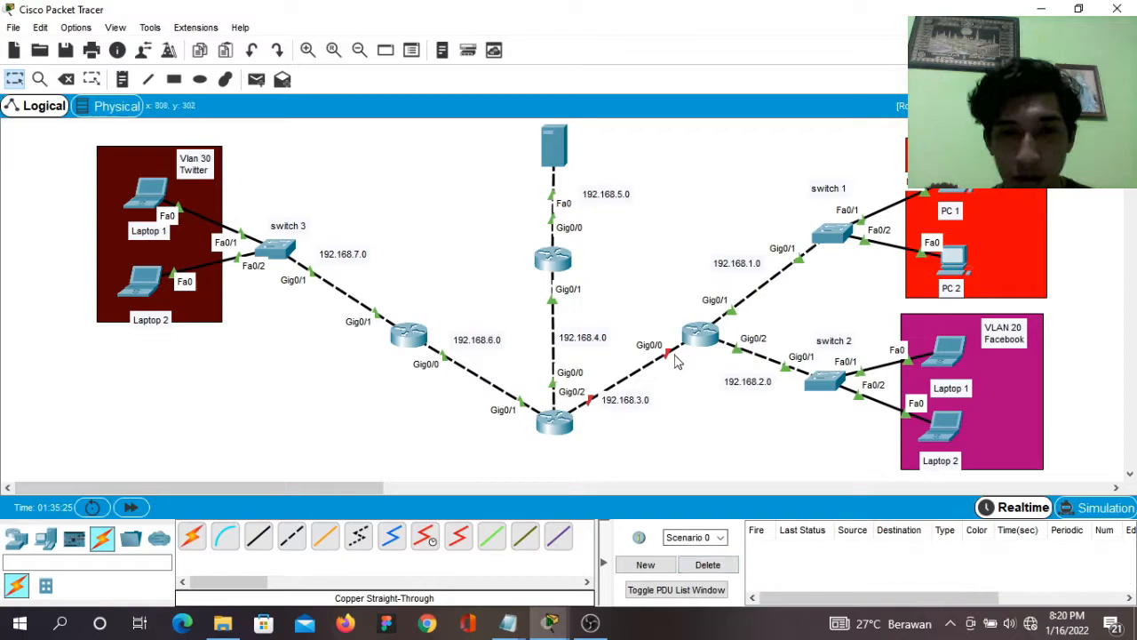
Test connectivity by sending a simple PDU twice from Router1 to Router3, and delete the PDU scenario.
{"action": "left_click", "coordinate": [253, 86]}
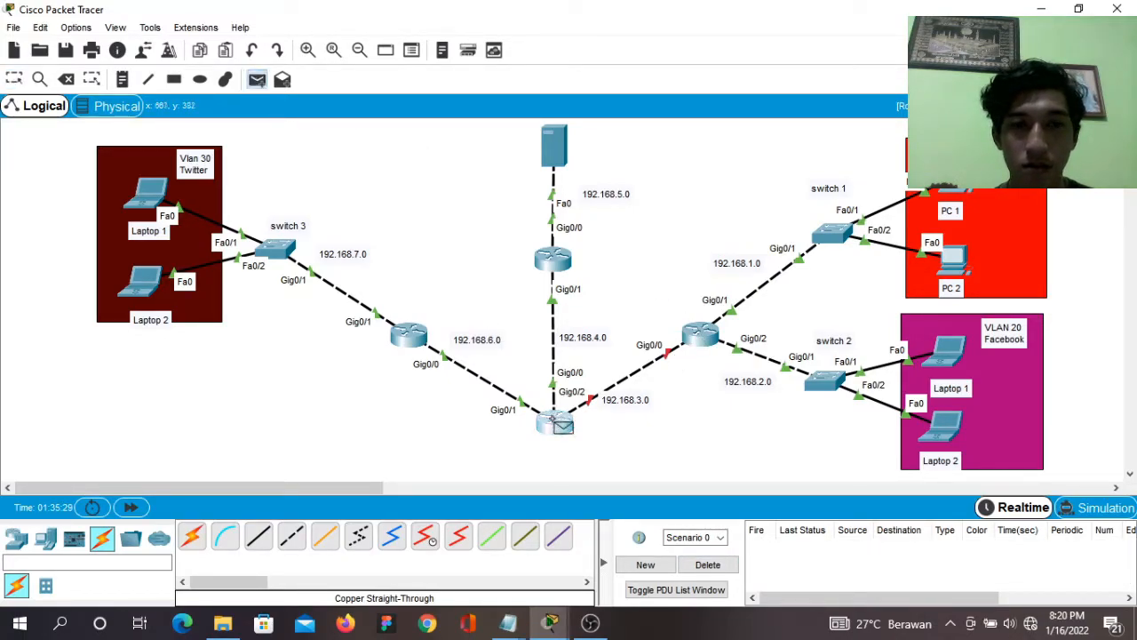
{"action": "left_click", "coordinate": [560, 425]}
{"action": "left_click", "coordinate": [701, 336]}
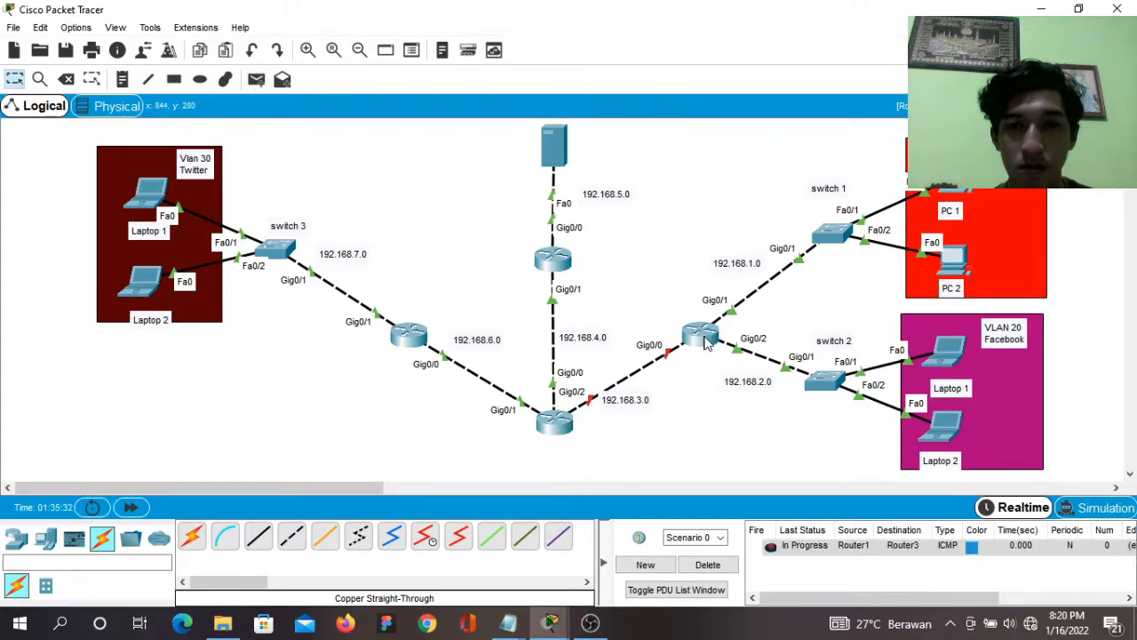
{"action": "left_click", "coordinate": [255, 80]}
{"action": "left_click", "coordinate": [560, 424]}
{"action": "left_click", "coordinate": [701, 338]}
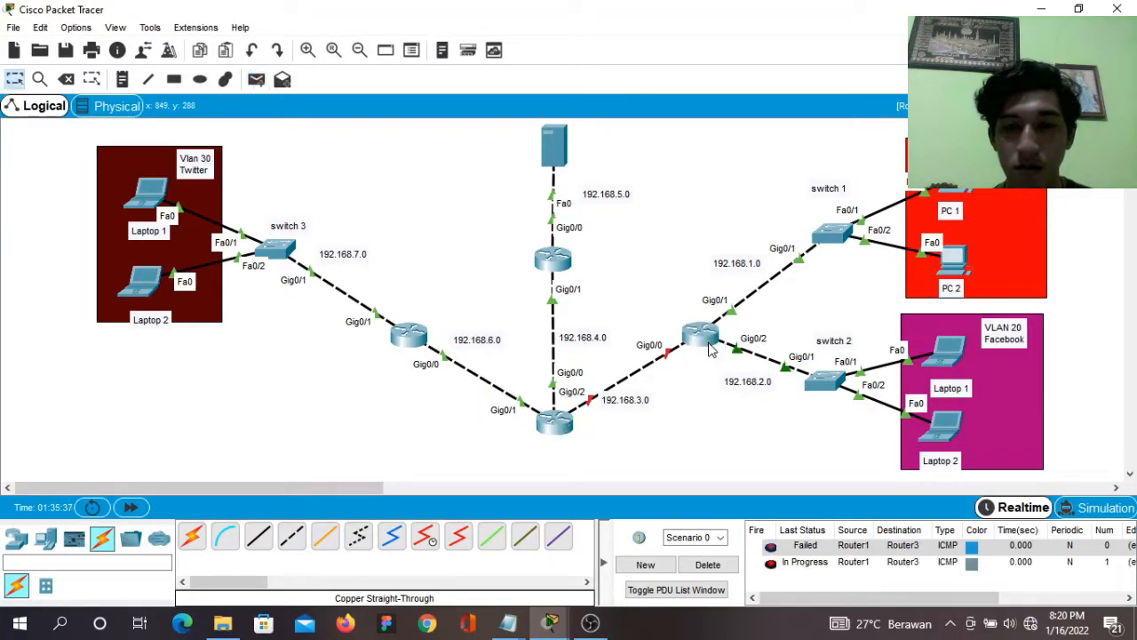
{"action": "left_click", "coordinate": [708, 565]}
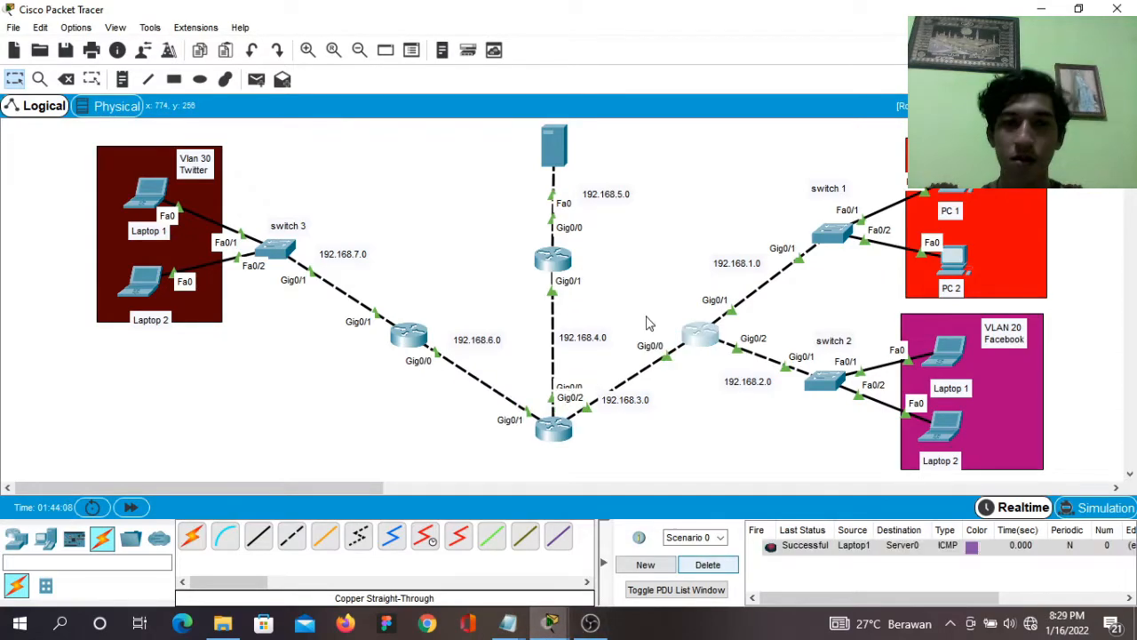
Send simple PDUs to the server from Laptop 1 in VLAN 30 and Laptop 1 in VLAN 20, and delete the PDU scenario.
{"action": "left_click", "coordinate": [256, 79]}
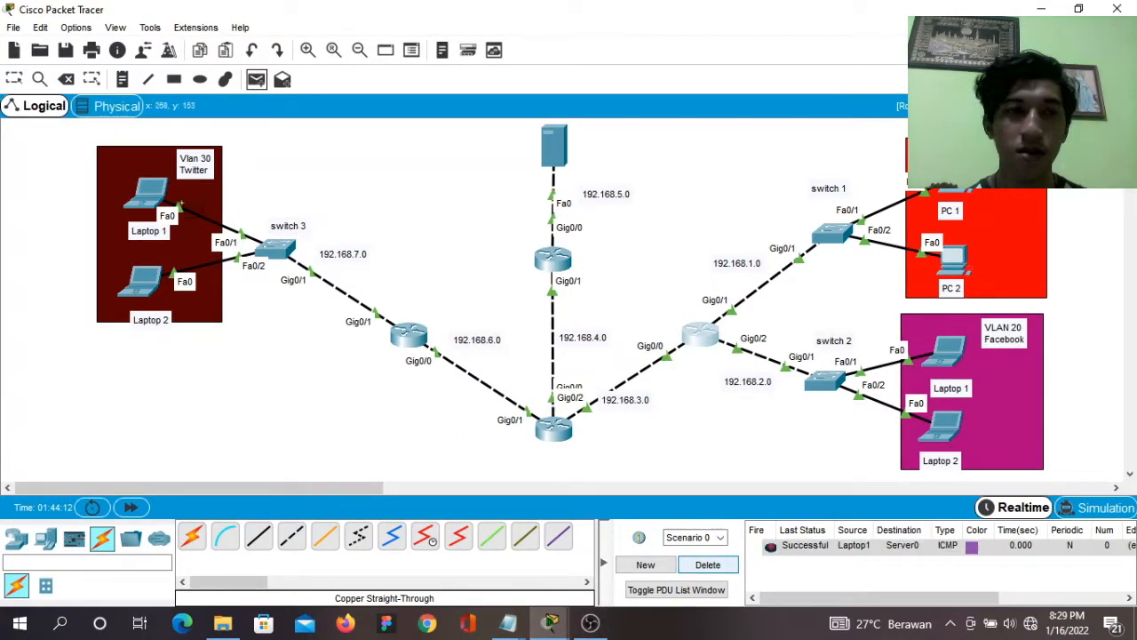
{"action": "left_click", "coordinate": [152, 194]}
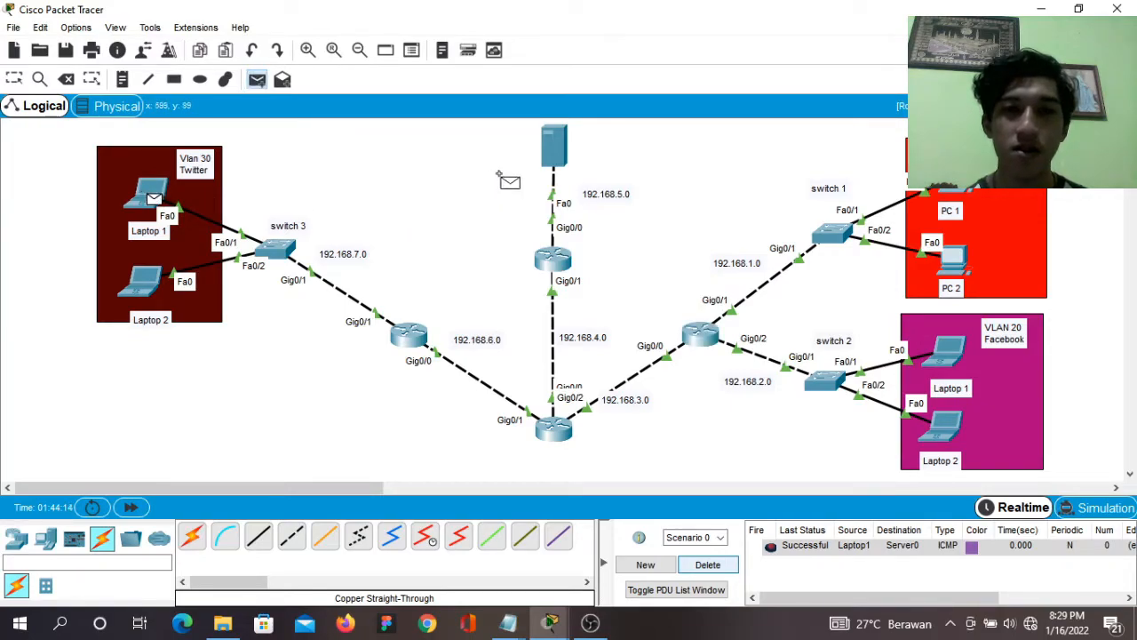
{"action": "left_click", "coordinate": [553, 147]}
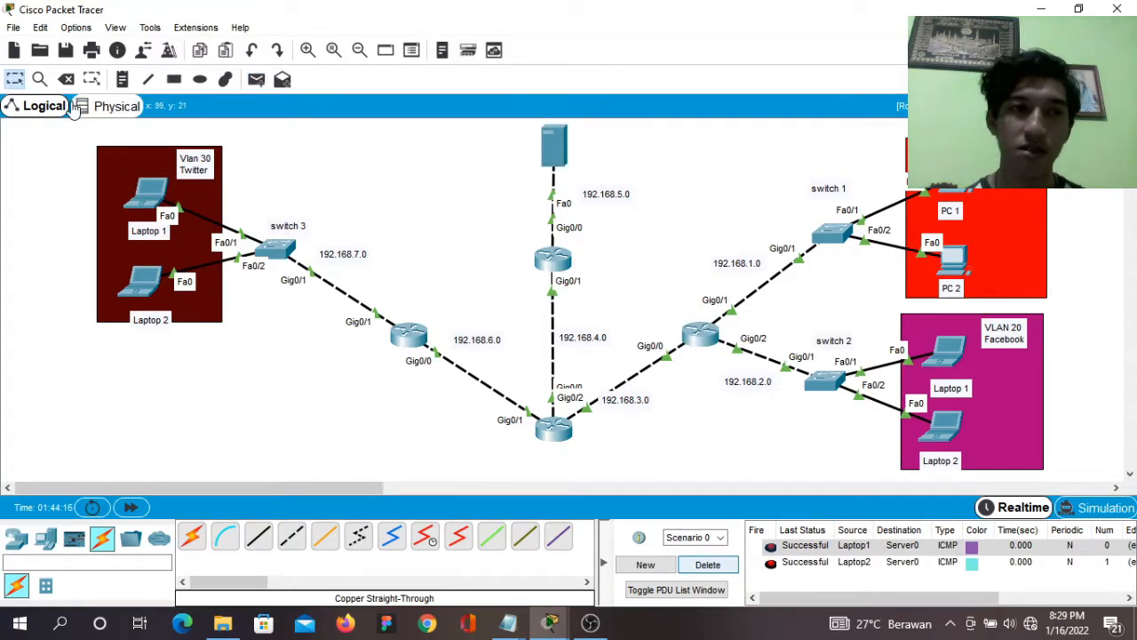
{"action": "left_click", "coordinate": [256, 82]}
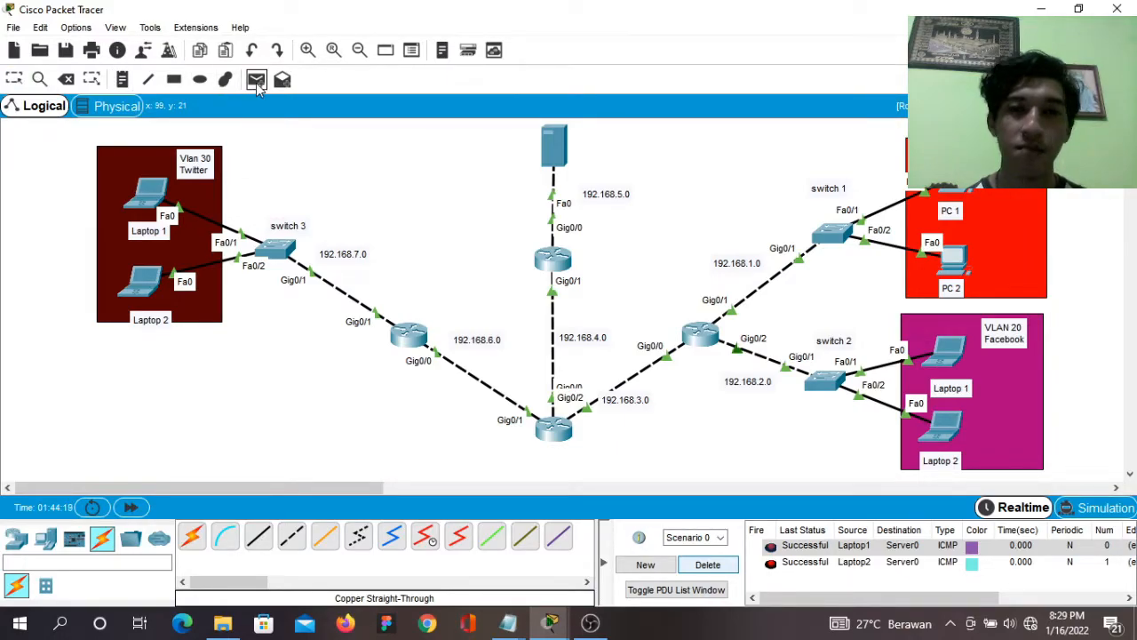
{"action": "left_click", "coordinate": [948, 363]}
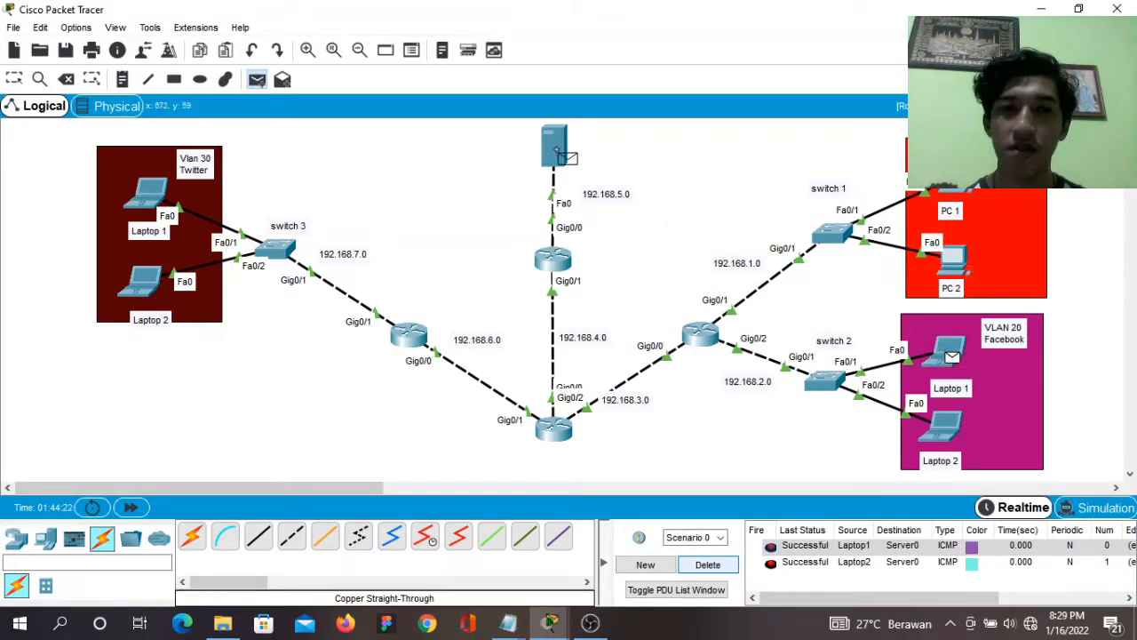
{"action": "left_click", "coordinate": [558, 155]}
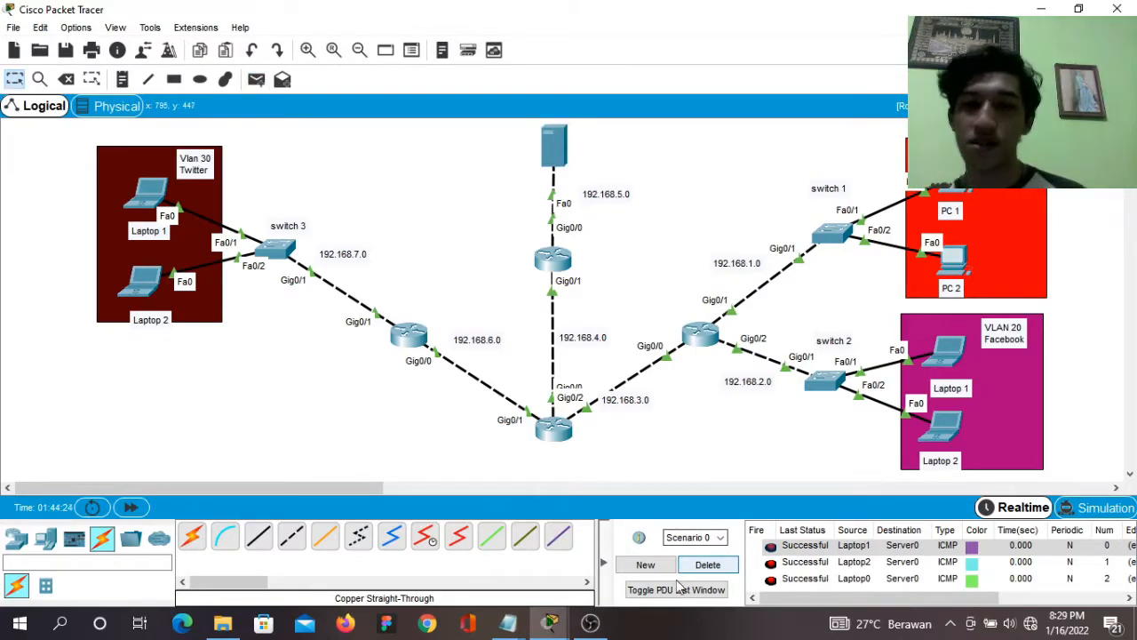
{"action": "left_click", "coordinate": [706, 566]}
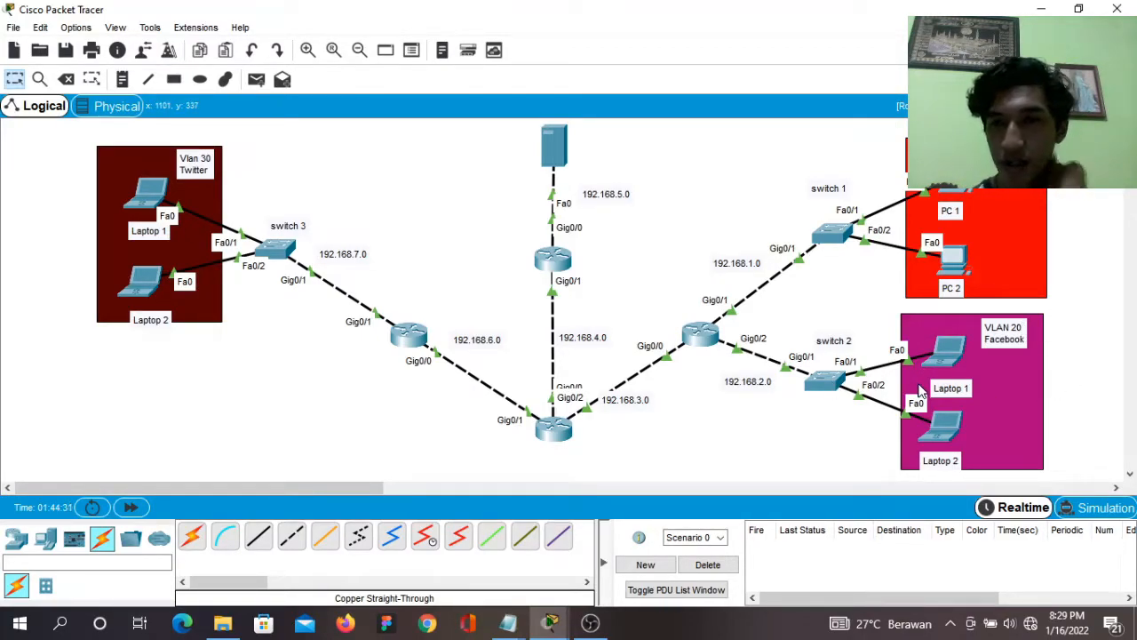
Apply access list 1 outbound on Router3's gi0/0 interface with "ip access-group 1 out", exit interface configuration, and close the router window.
{"action": "left_click", "coordinate": [698, 342]}
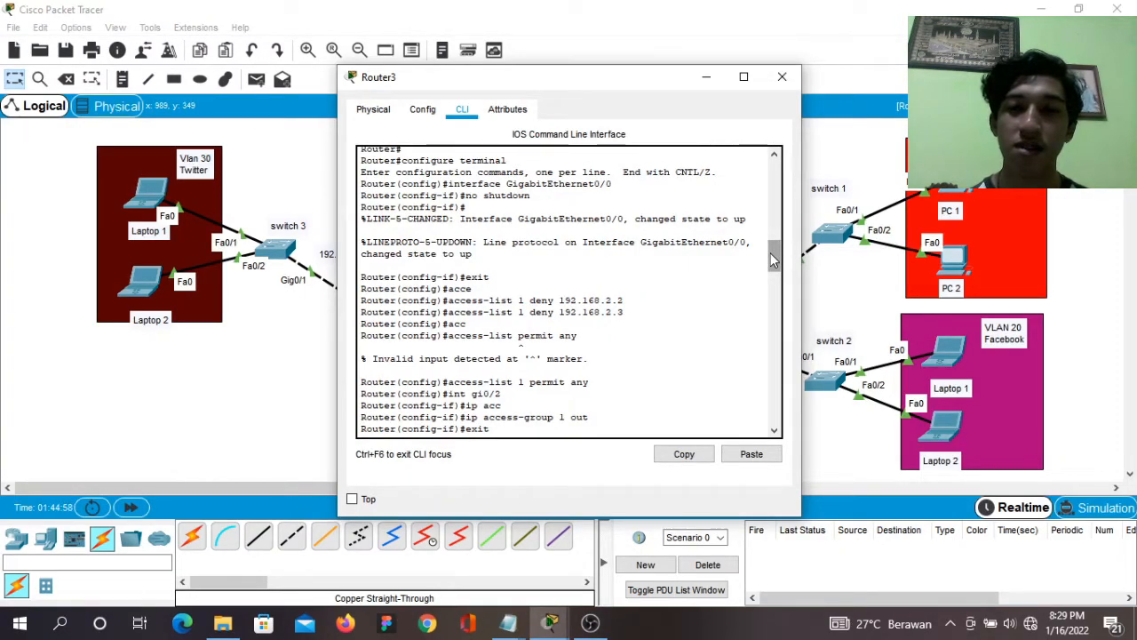
{"action": "left_click_drag", "start_coordinate": [773, 254], "coordinate": [755, 398]}
{"action": "type", "text": "i"}
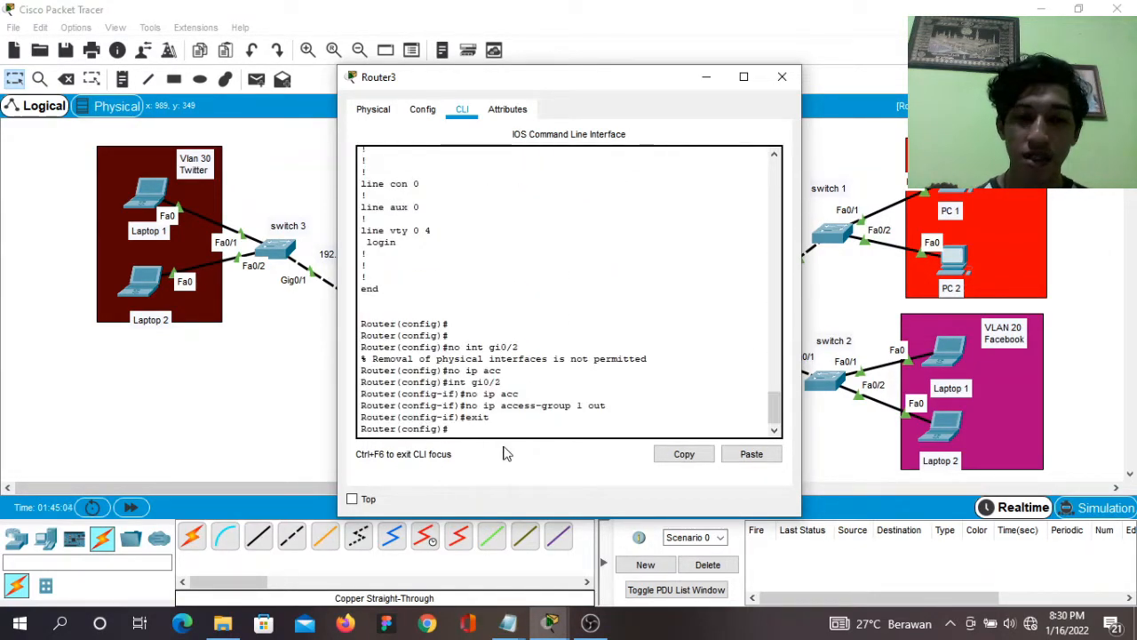
{"action": "type", "text": "nt gi0/0"}
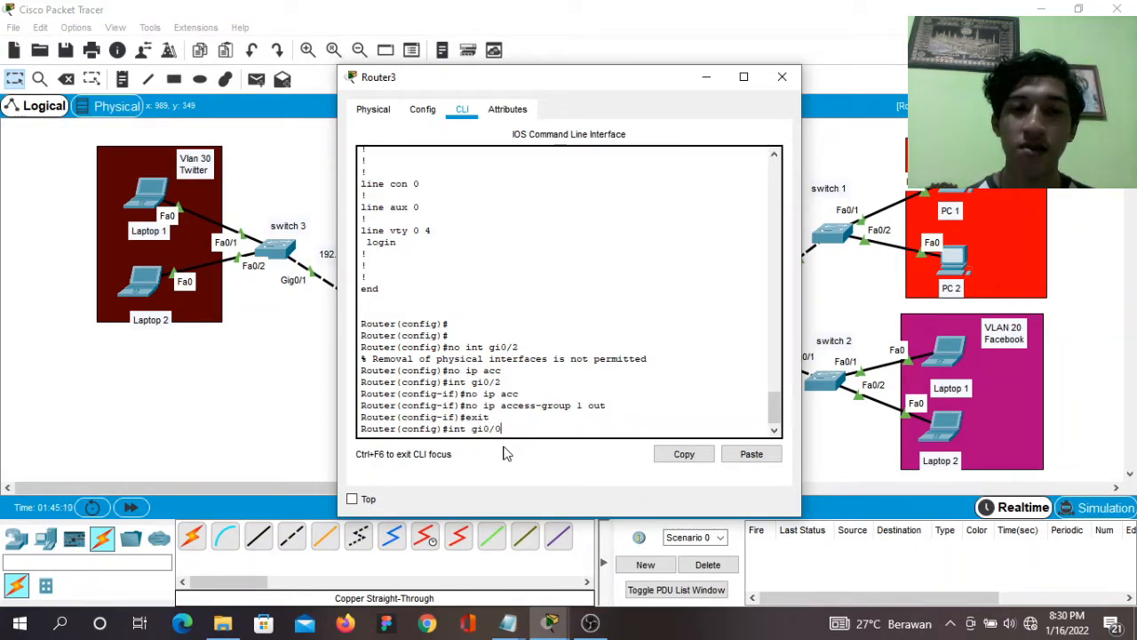
{"action": "key", "text": "Return"}
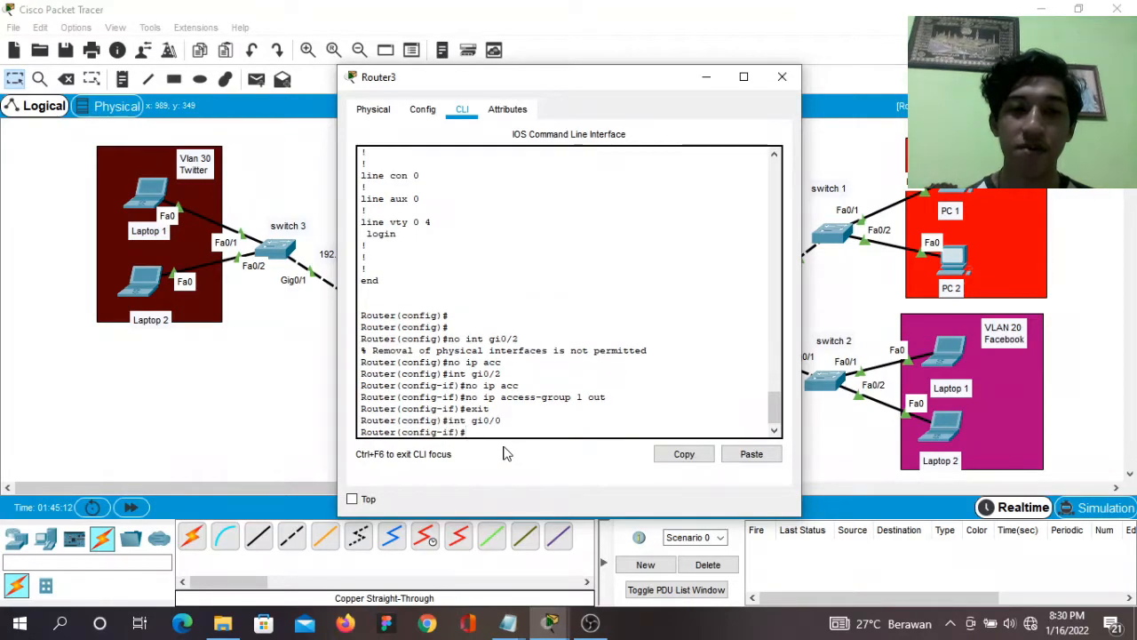
{"action": "type", "text": "ip "}
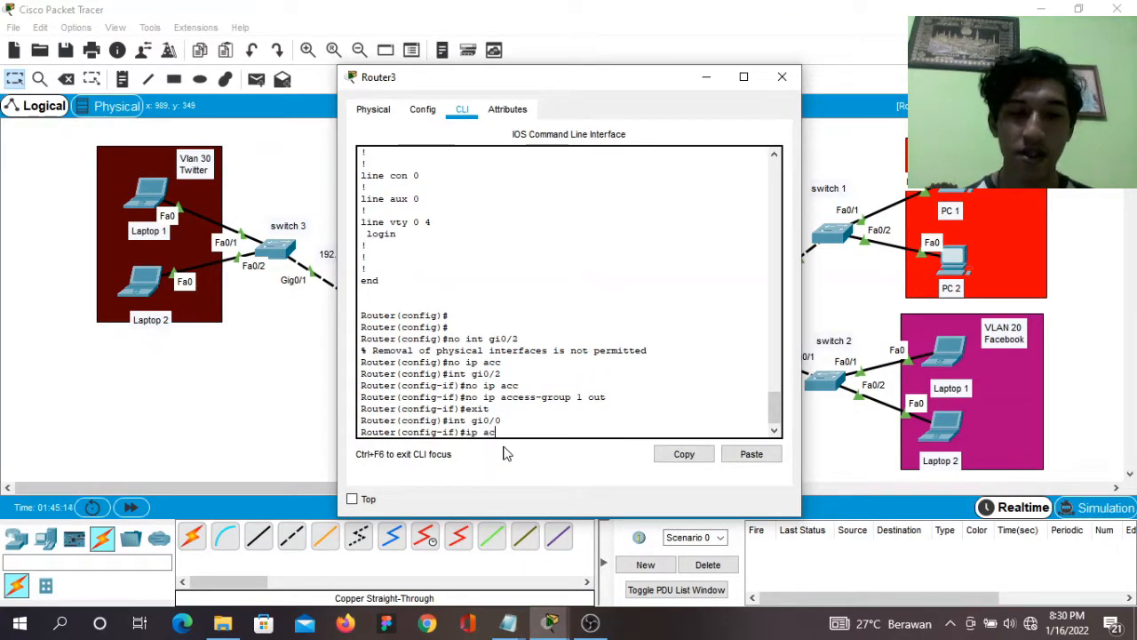
{"action": "type", "text": "acc"}
{"action": "key", "text": "Tab"}
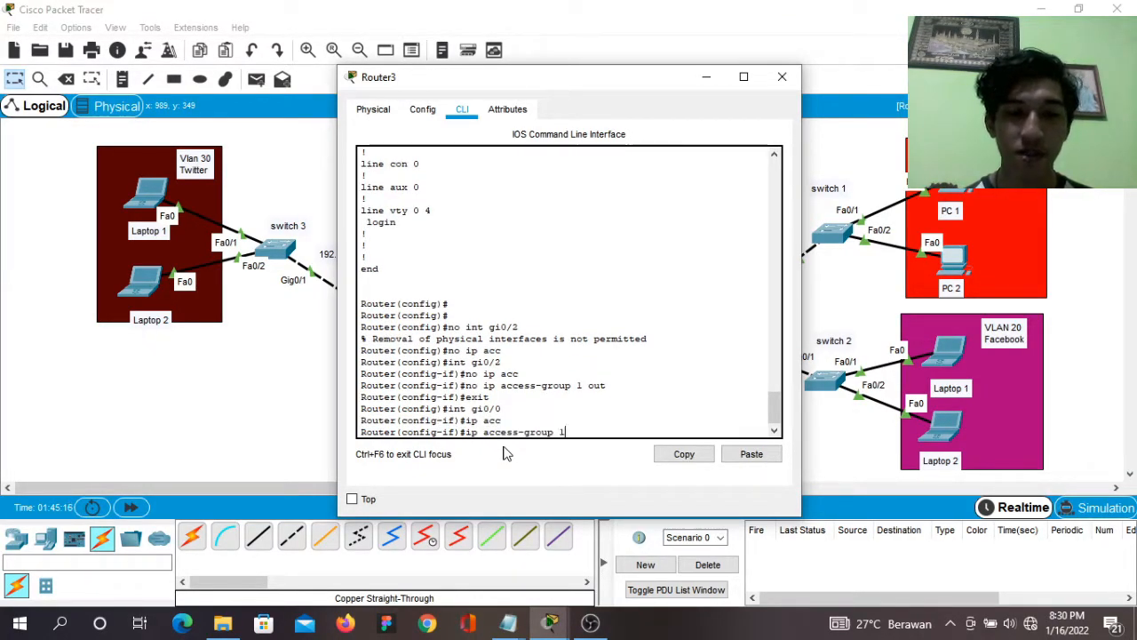
{"action": "type", "text": "1 out"}
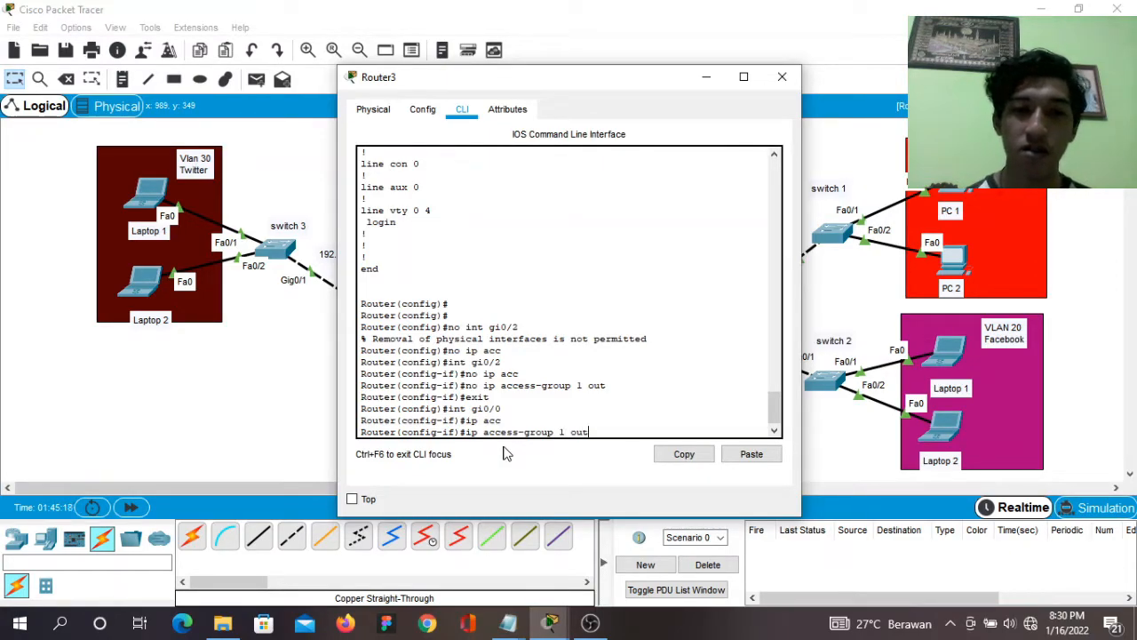
{"action": "key", "text": "Return"}
{"action": "type", "text": "exit"}
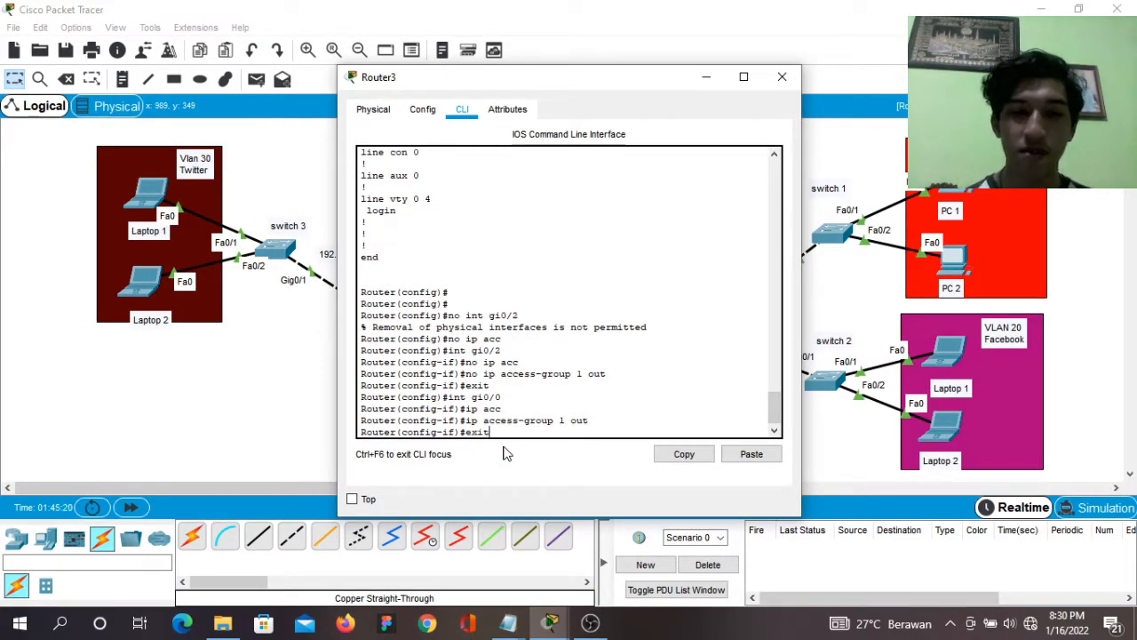
{"action": "key", "text": "Return"}
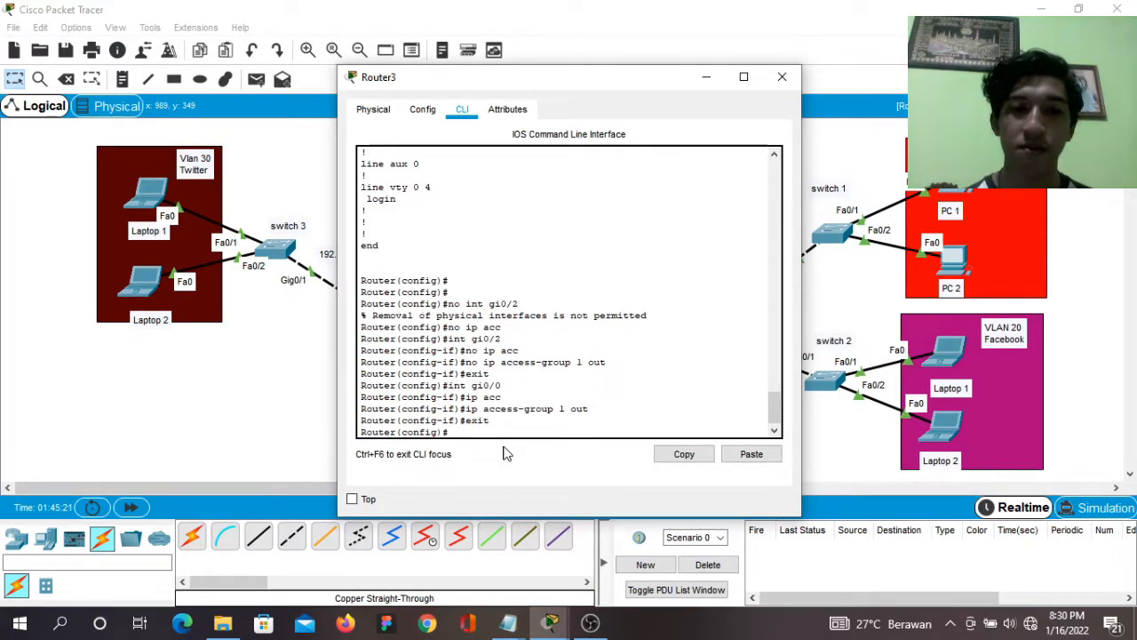
{"action": "left_click", "coordinate": [782, 76]}
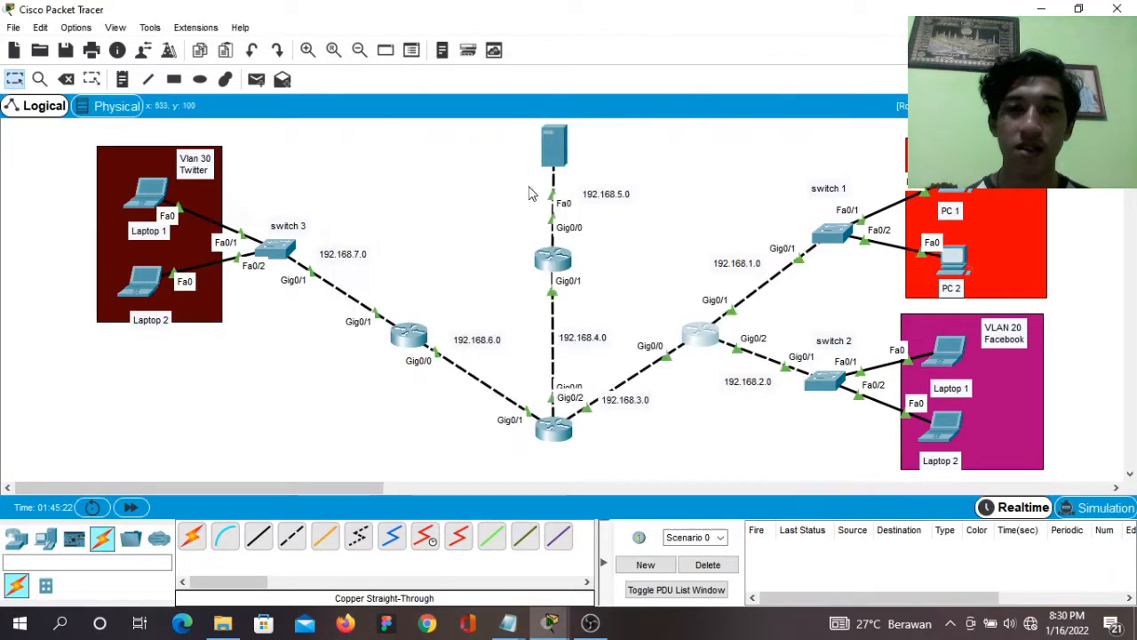
Test the access list by sending a simple PDU to the server from each VLAN 20 laptop.
{"action": "left_click", "coordinate": [255, 80]}
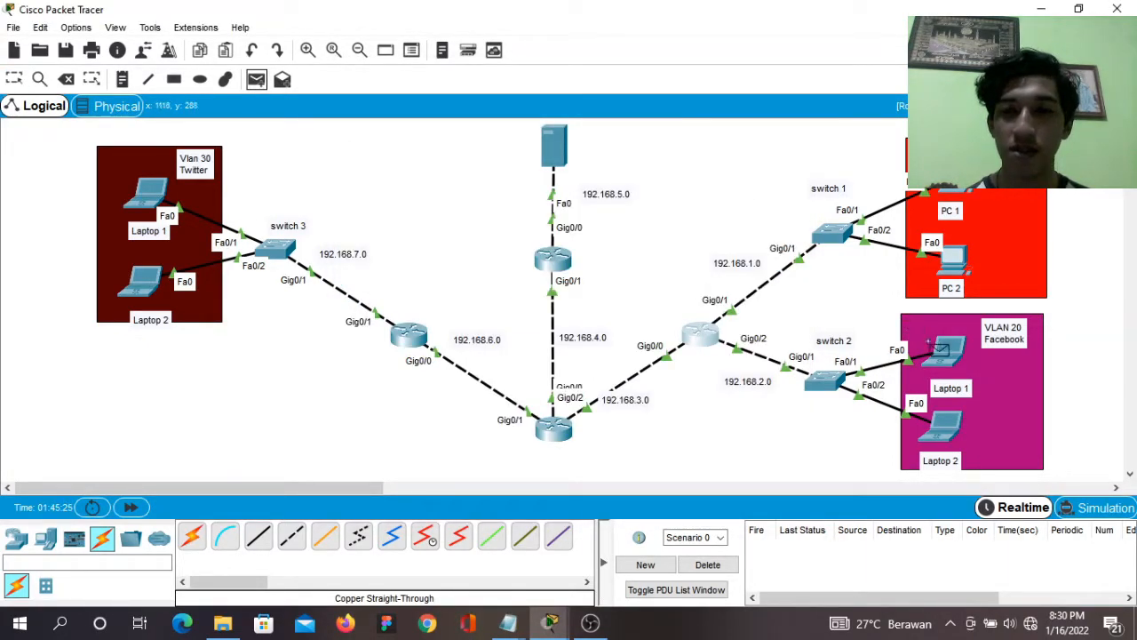
{"action": "left_click", "coordinate": [946, 352]}
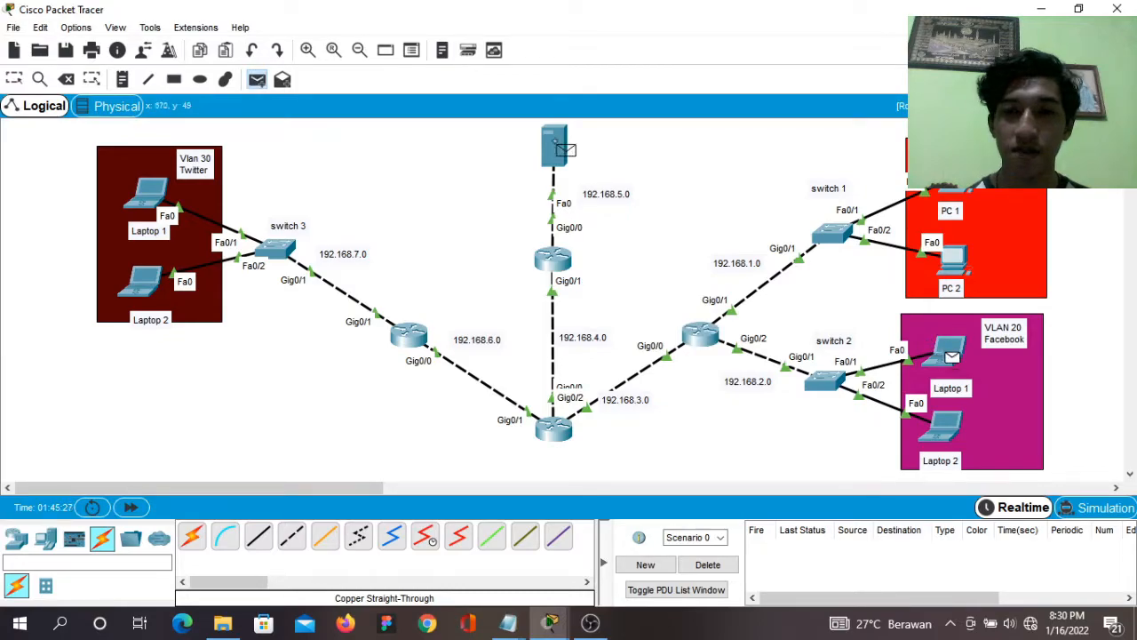
{"action": "left_click", "coordinate": [557, 146]}
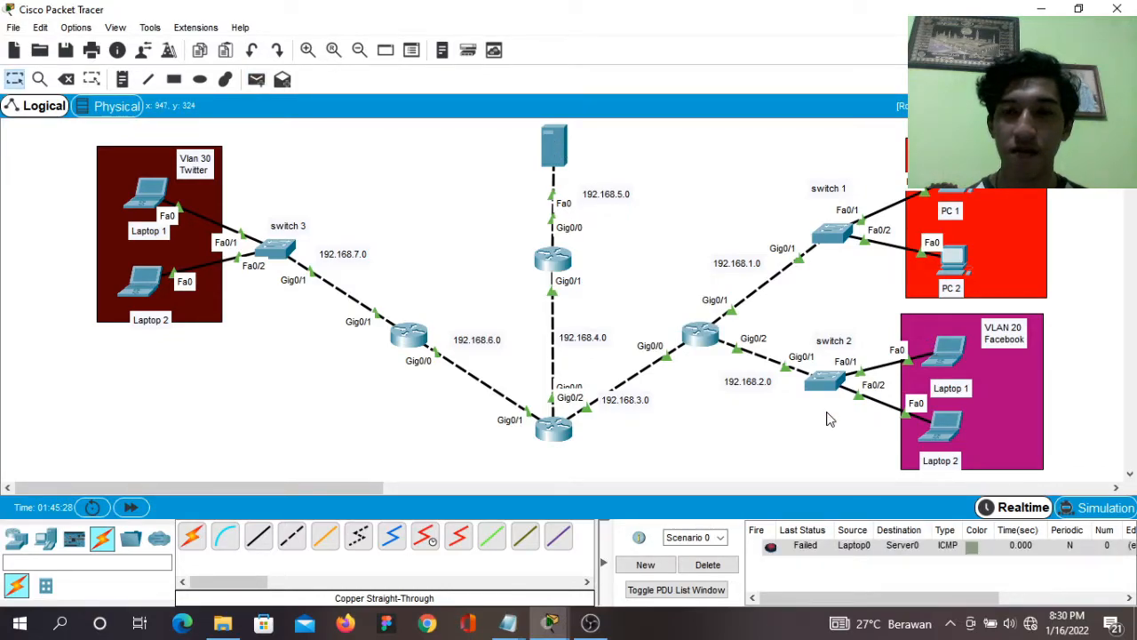
{"action": "left_click", "coordinate": [255, 80]}
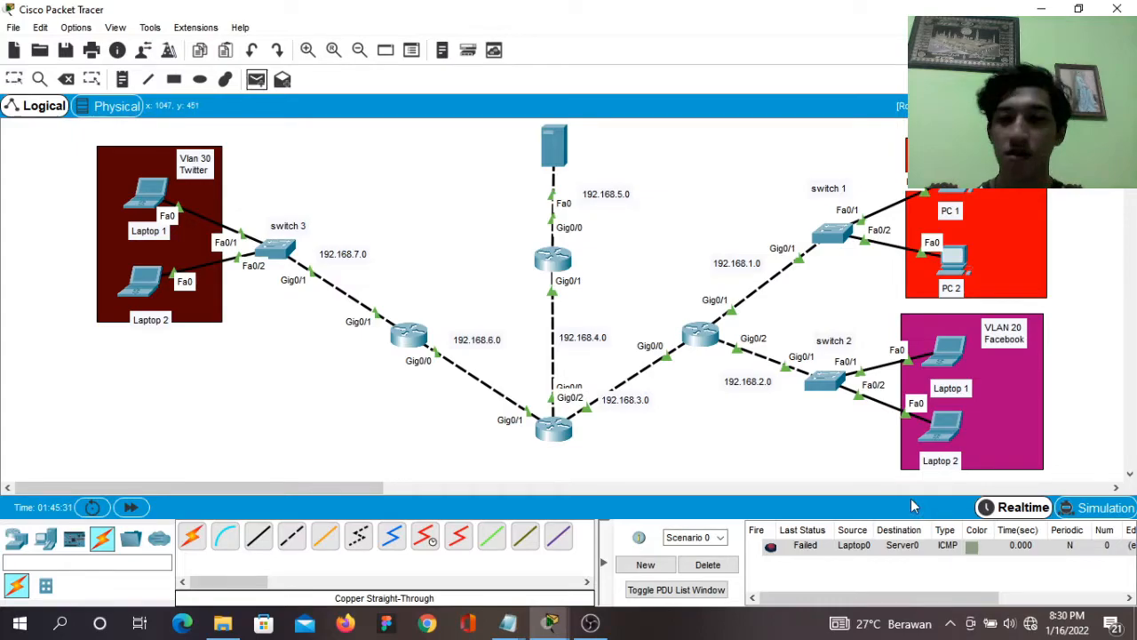
{"action": "left_click", "coordinate": [944, 426]}
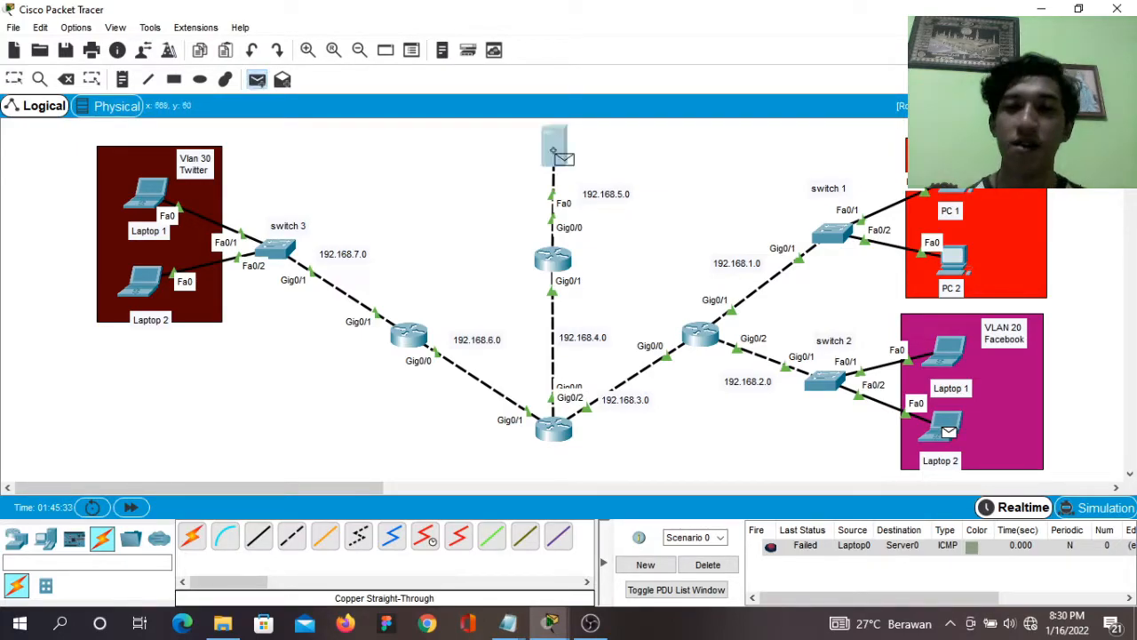
{"action": "left_click", "coordinate": [556, 153]}
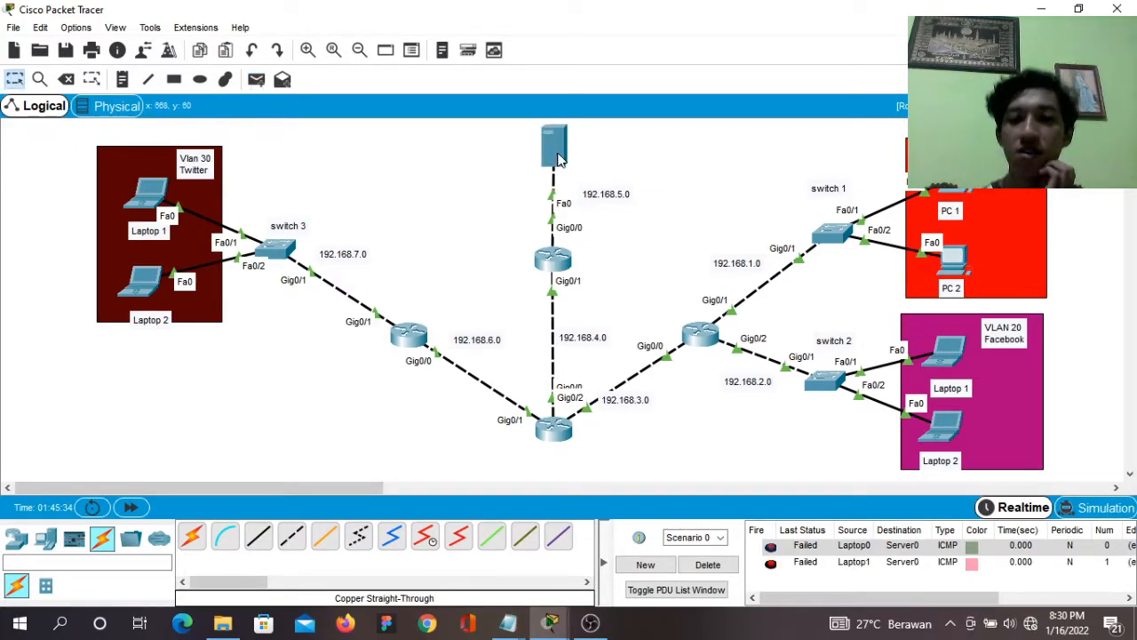